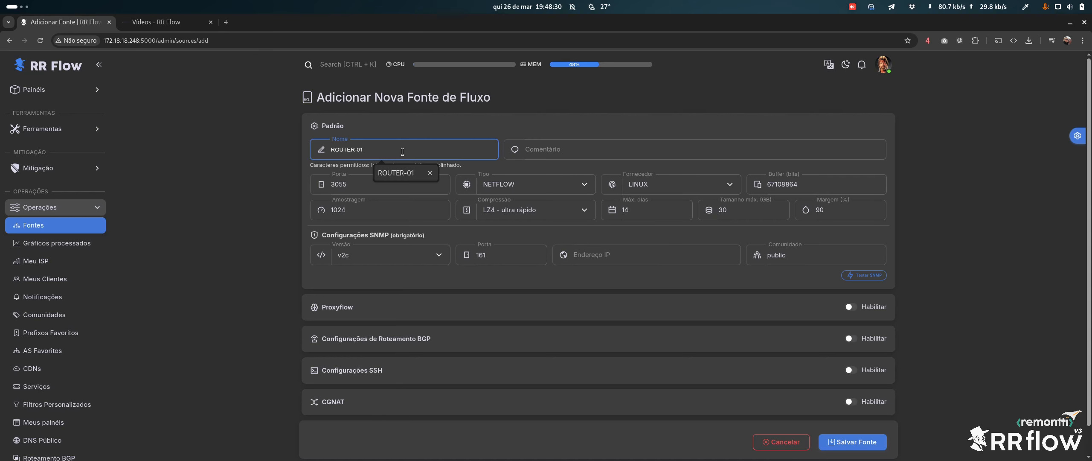
Add the comment SC to the ROUTER-01 source, keeping collector port 3055
key("Tab")
type("SC")
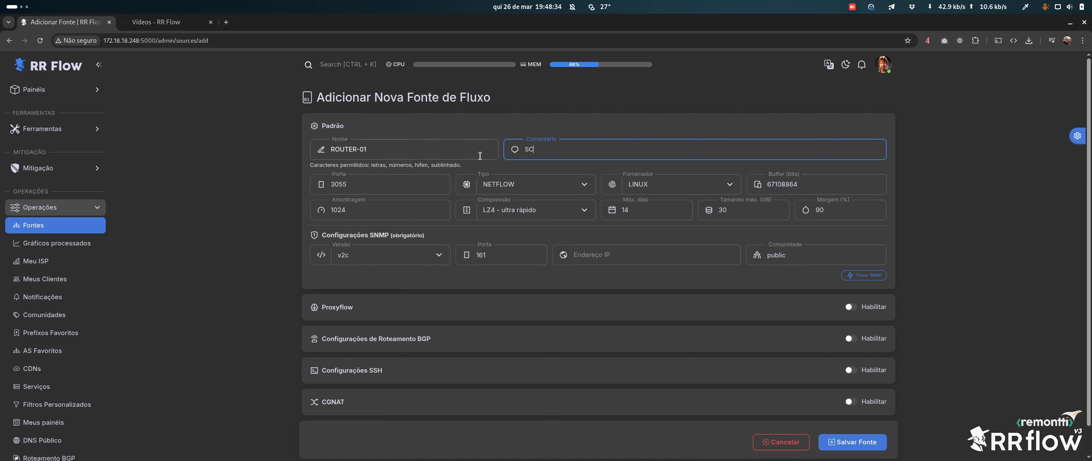
left_click(356, 183)
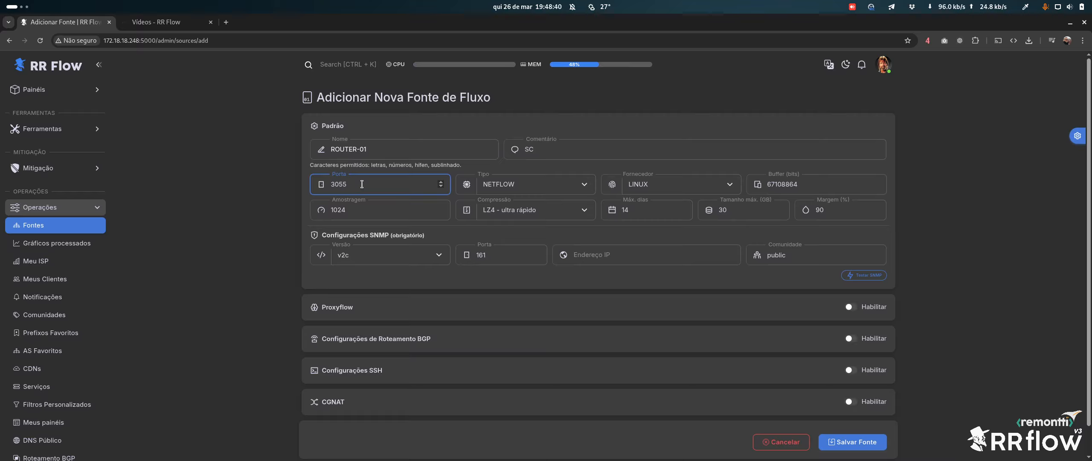
Keep flow type NETFLOW, choose vendor HUAWEI, and leave sampling at 1024
left_click(523, 186)
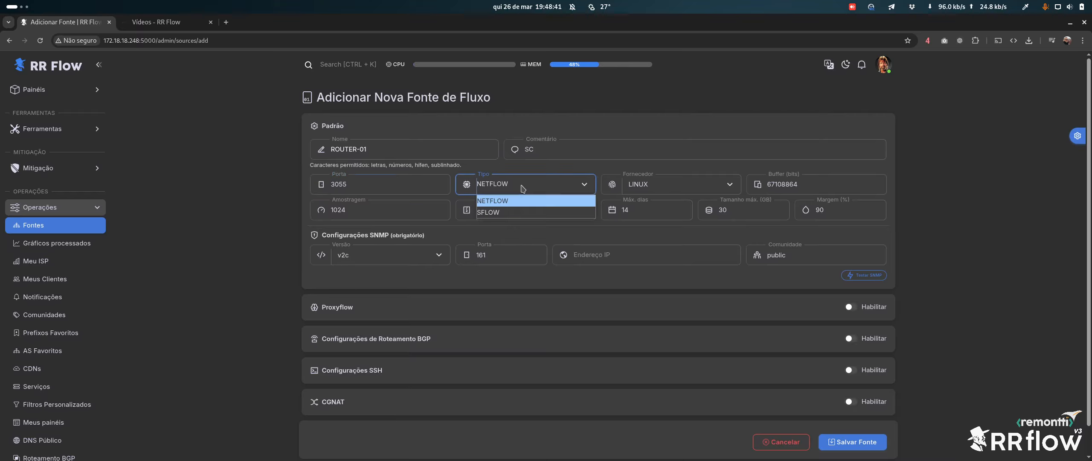
left_click(502, 202)
left_click(511, 185)
left_click(508, 202)
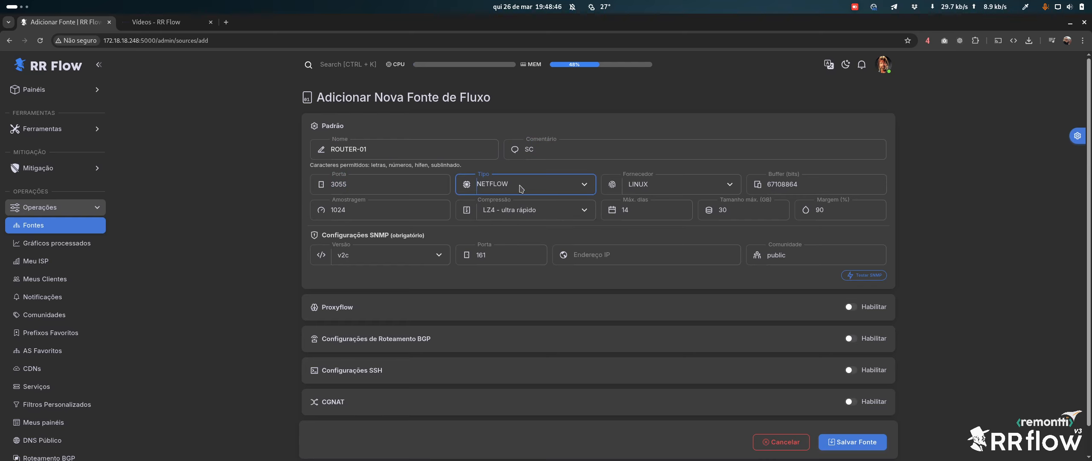
left_click(639, 186)
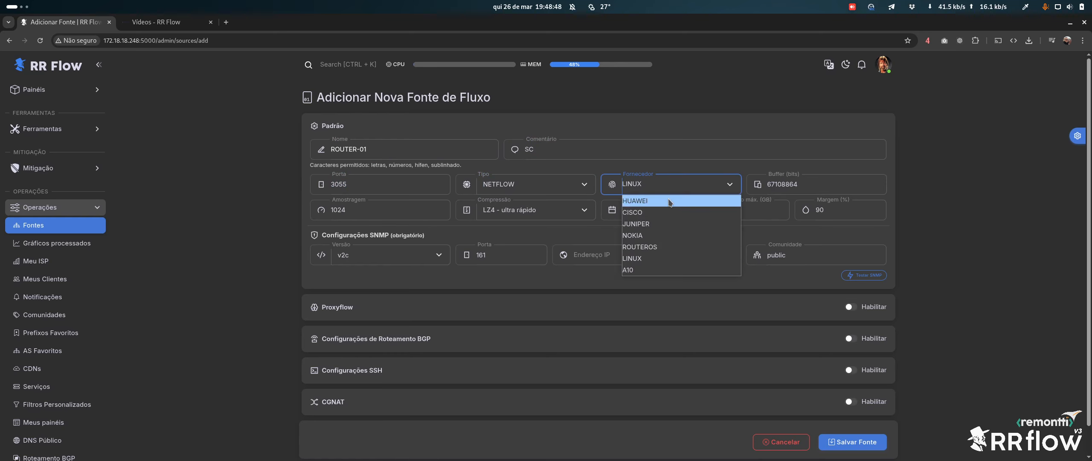
left_click(640, 206)
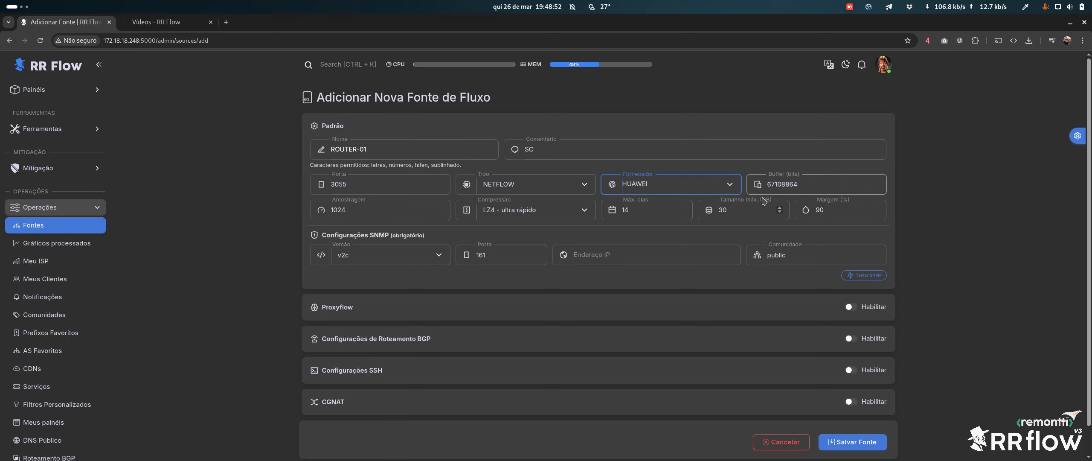
left_click(373, 203)
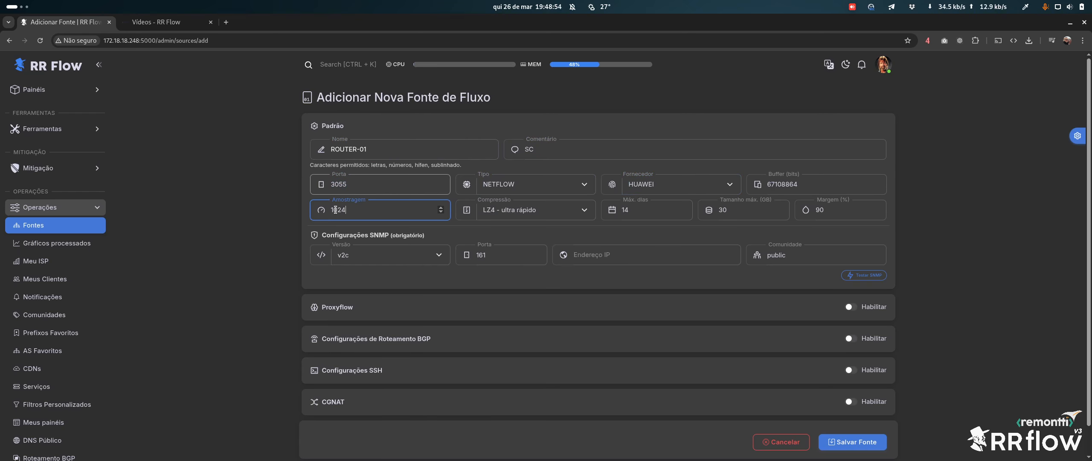
double_click(357, 211)
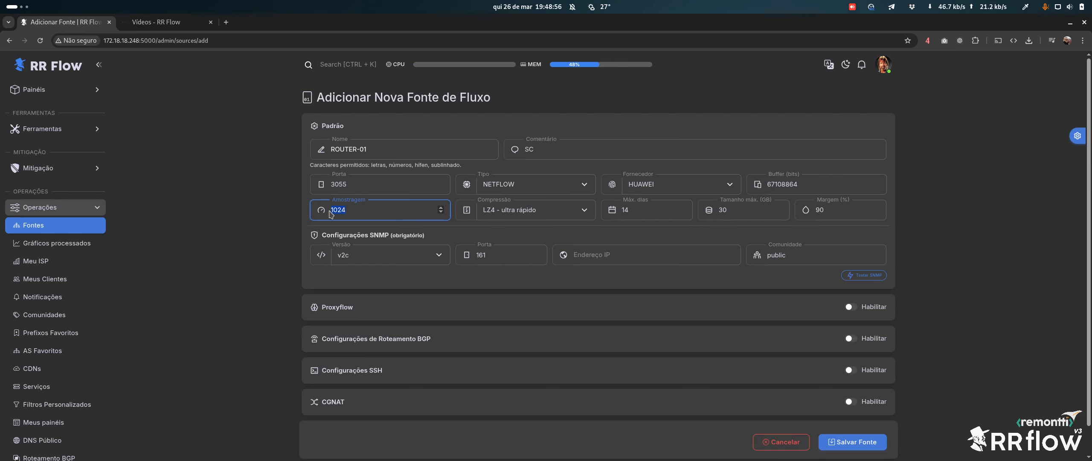
left_click(369, 209)
Switch to the NetFlow/sFlow infographic in KolourPaint and box its sampling section
key("super")
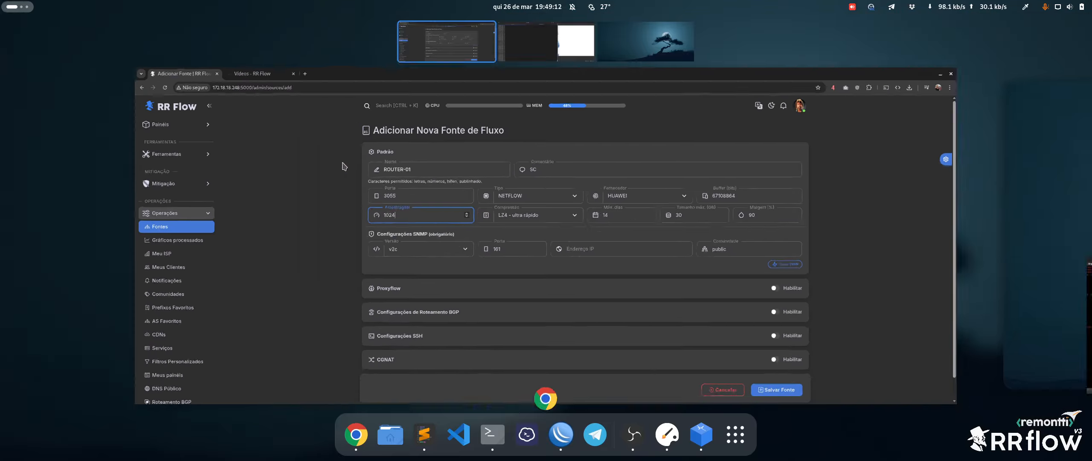
scroll(344, 172, "down", 1)
left_click(592, 258)
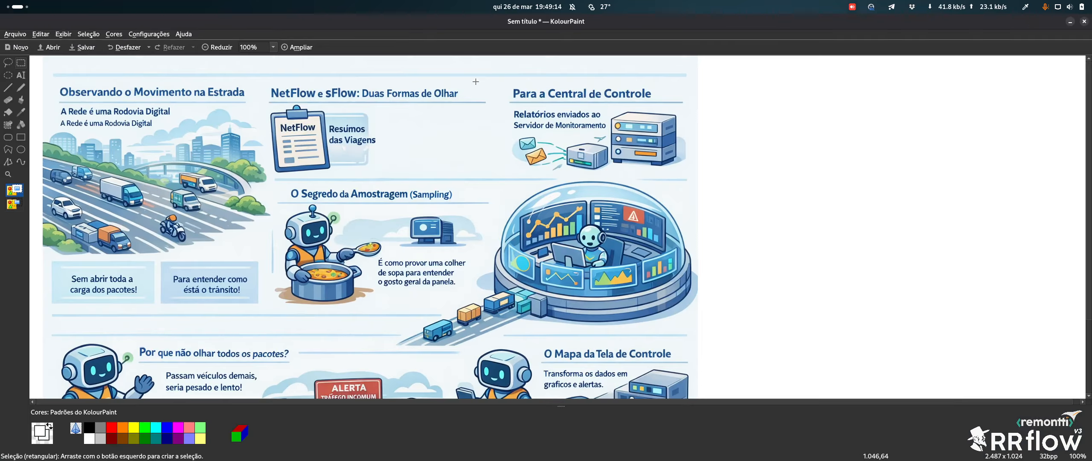
scroll(363, 211, "down", 2)
scroll(360, 213, "up", 1)
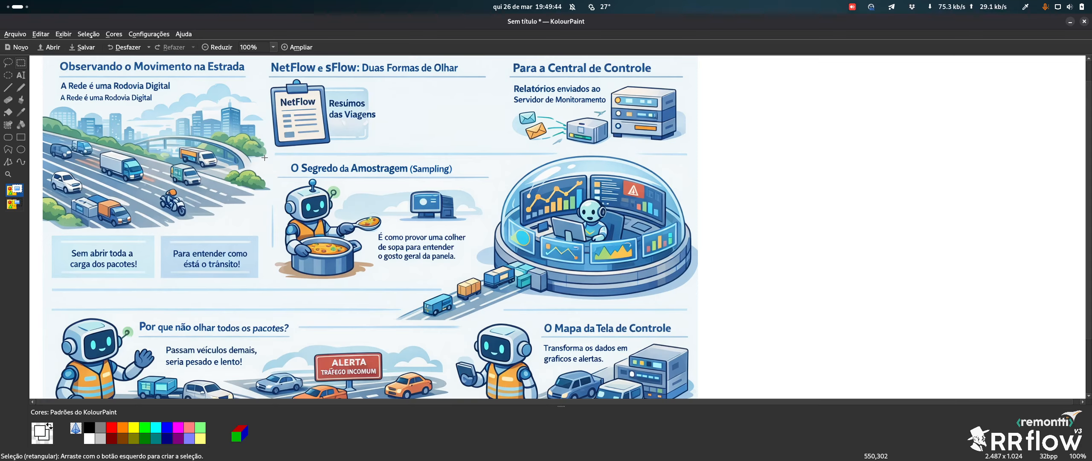
left_click_drag(264, 157, 481, 281)
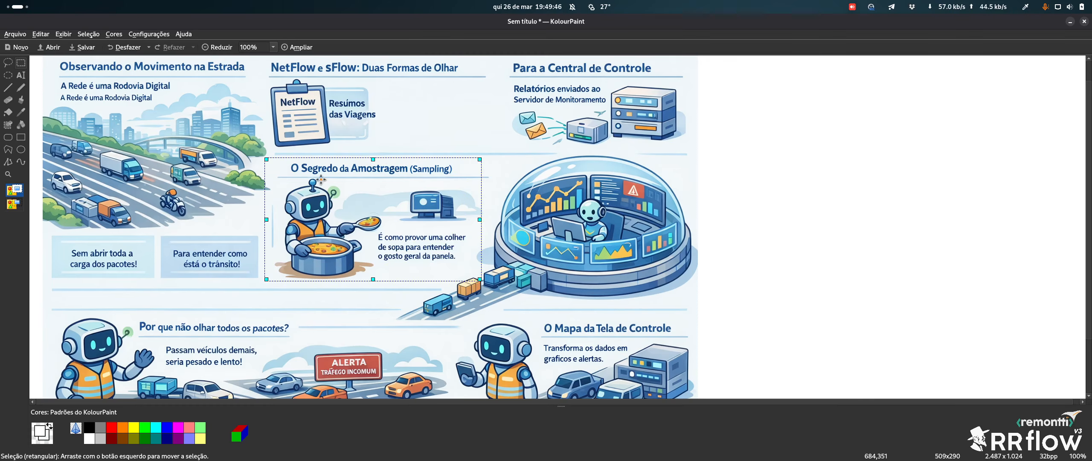
left_click(501, 170)
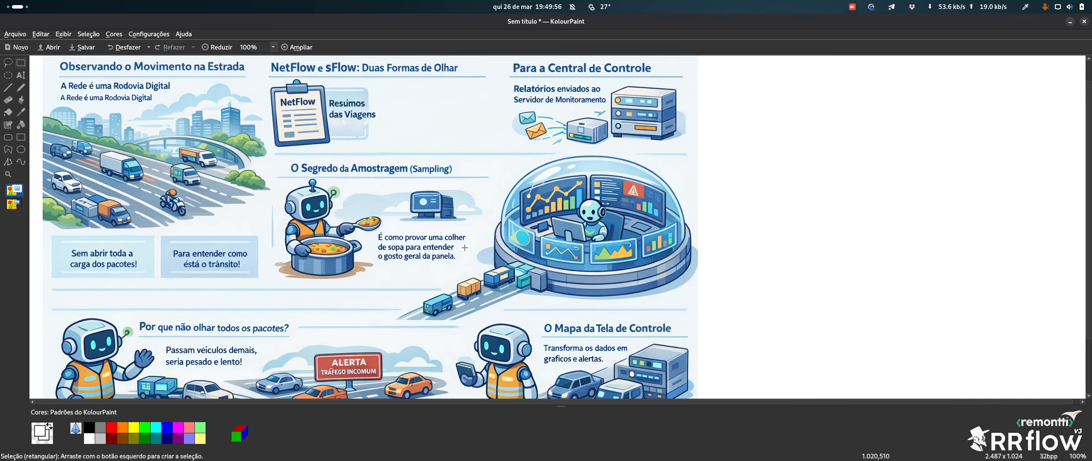
key("super")
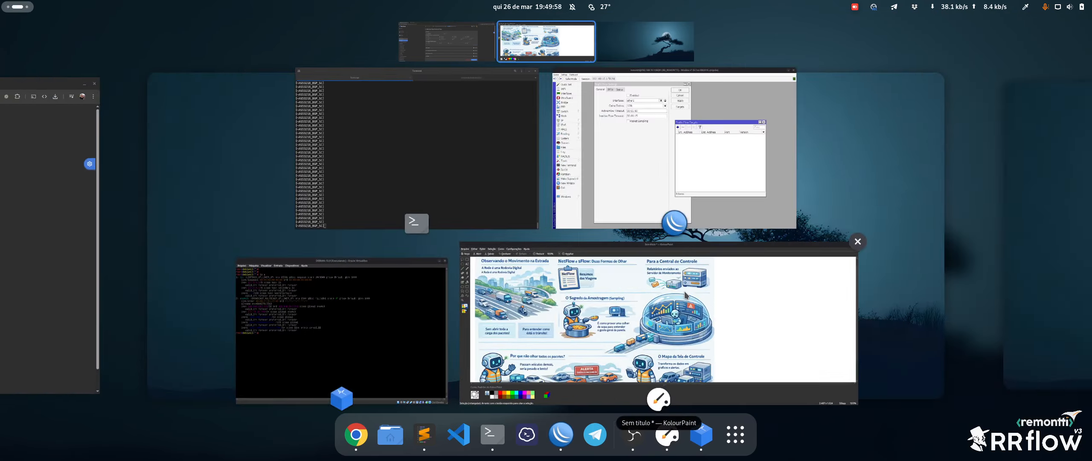
scroll(692, 290, "up", 1)
Back in the RR Flow form, review the compression methods and keep LZ4 - ultra rápido
left_click(433, 262)
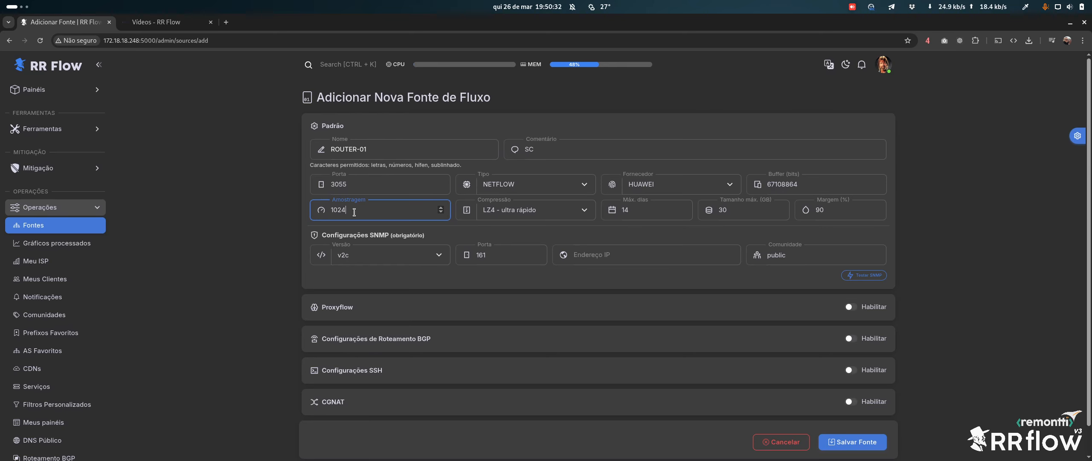
left_click(538, 212)
left_click(539, 212)
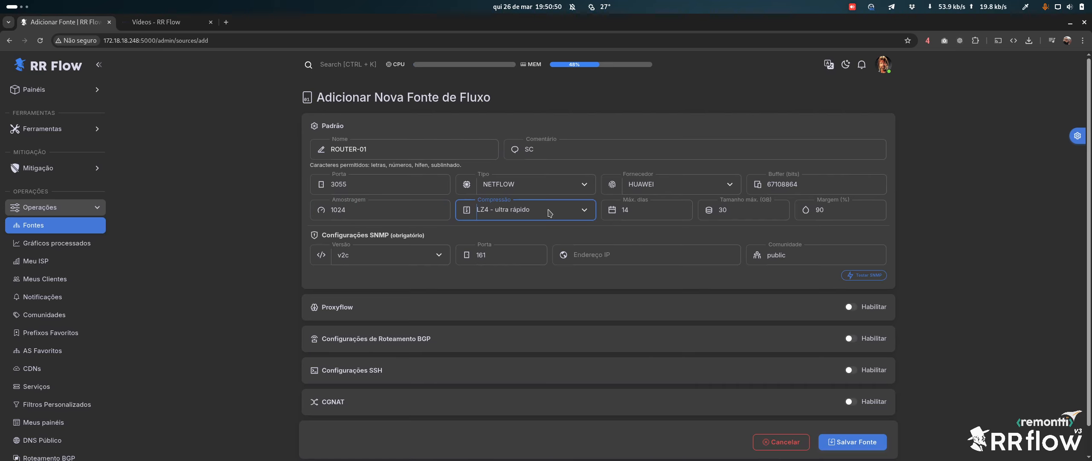
left_click(550, 213)
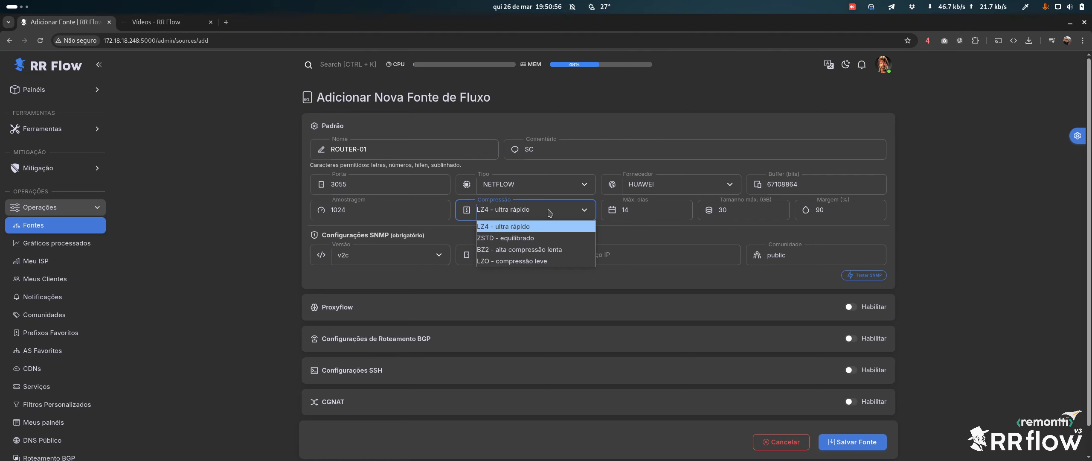
left_click(550, 213)
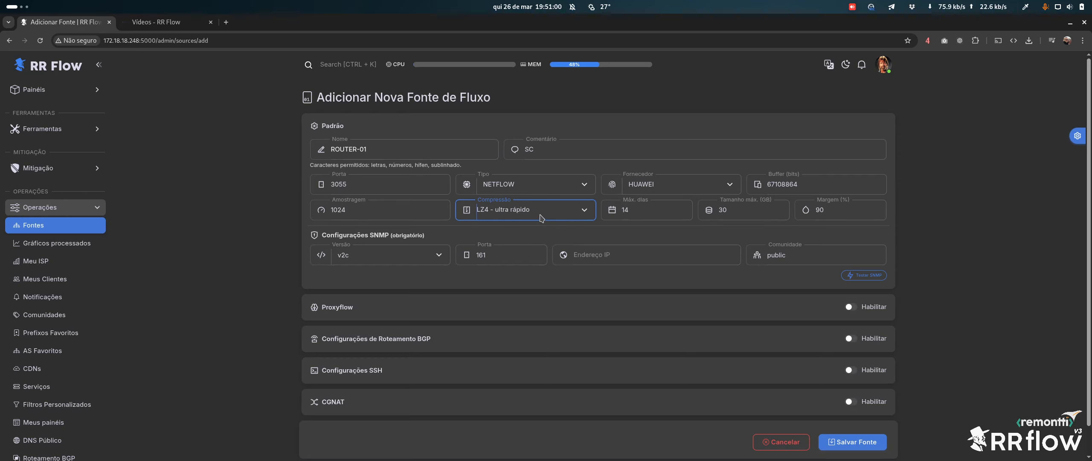
left_click(541, 216)
left_click(524, 213)
left_click(521, 212)
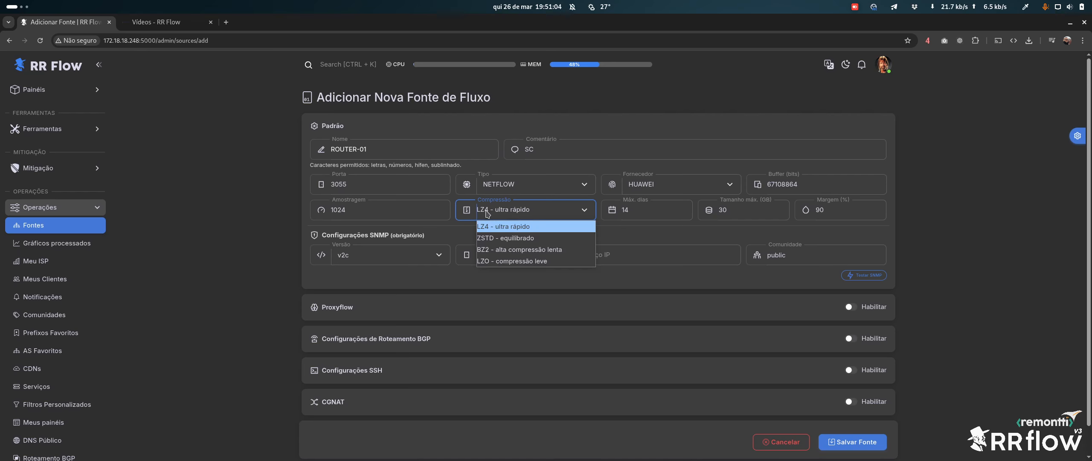
left_click(486, 210)
left_click(654, 213)
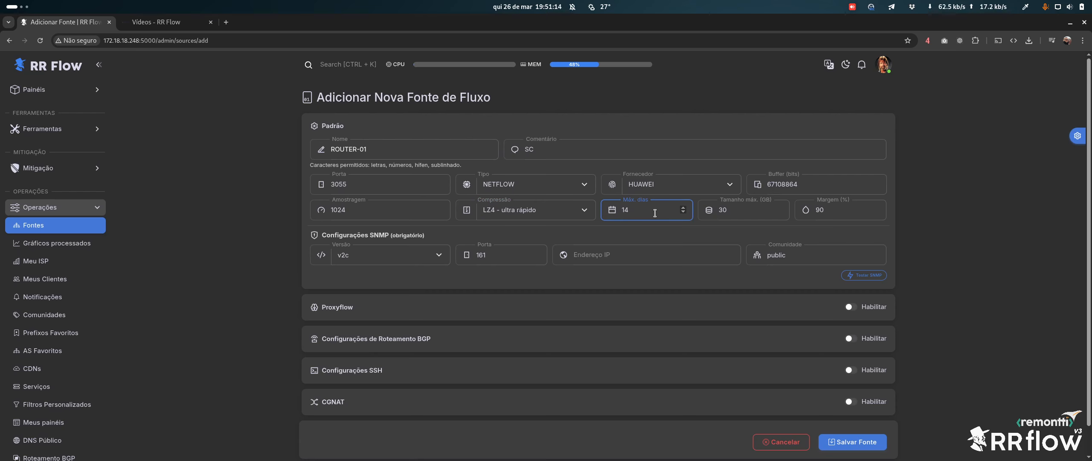
left_click(741, 208)
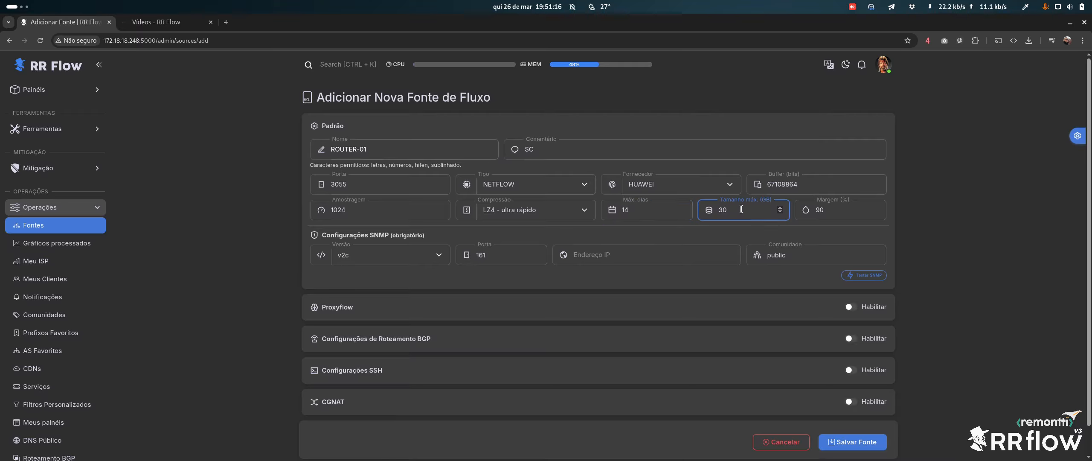
left_click(643, 209)
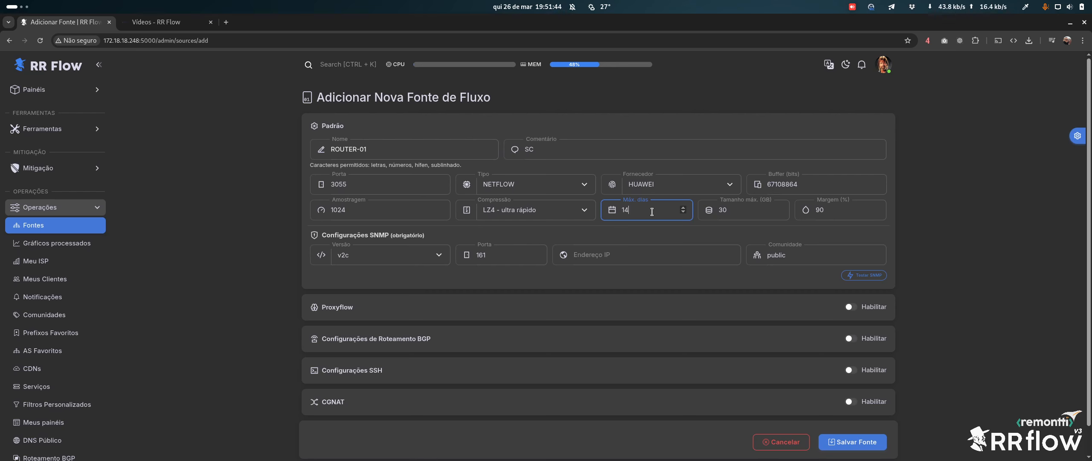
double_click(722, 209)
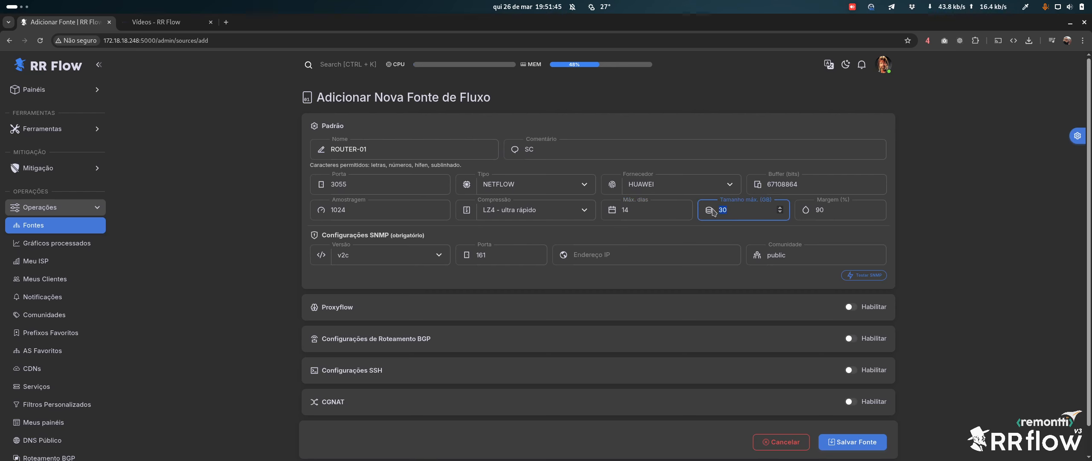
double_click(840, 212)
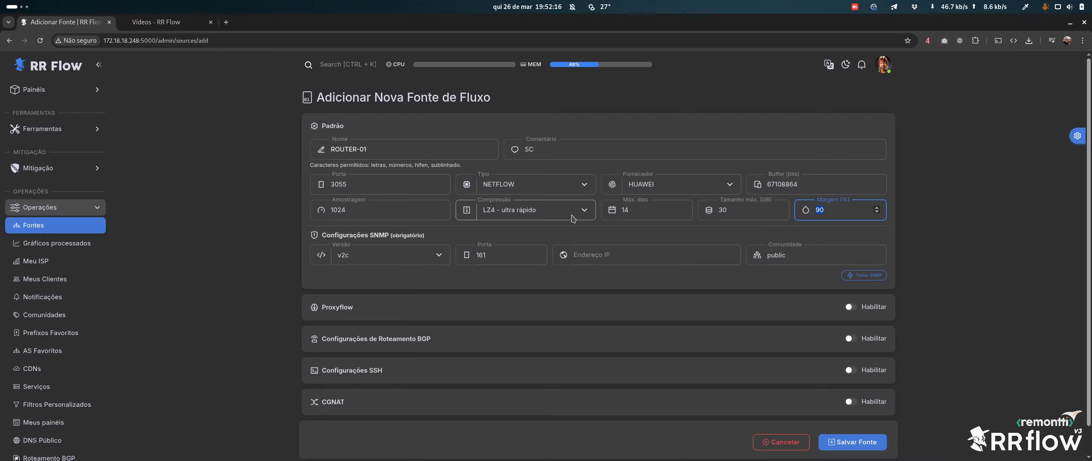
Open Configurações > Sistema in a new tab, scroll to Armazenamento, and return to the form
scroll(74, 212, "down", 3)
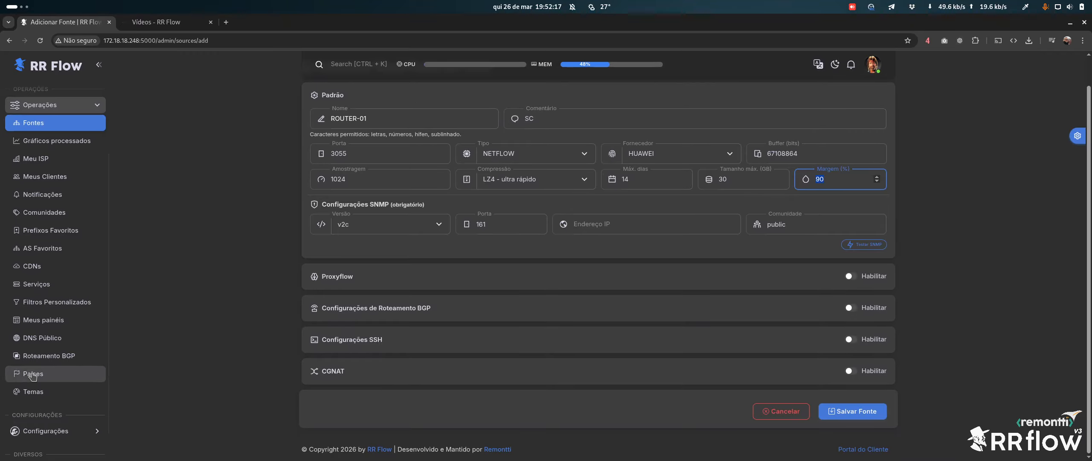
left_click(51, 435)
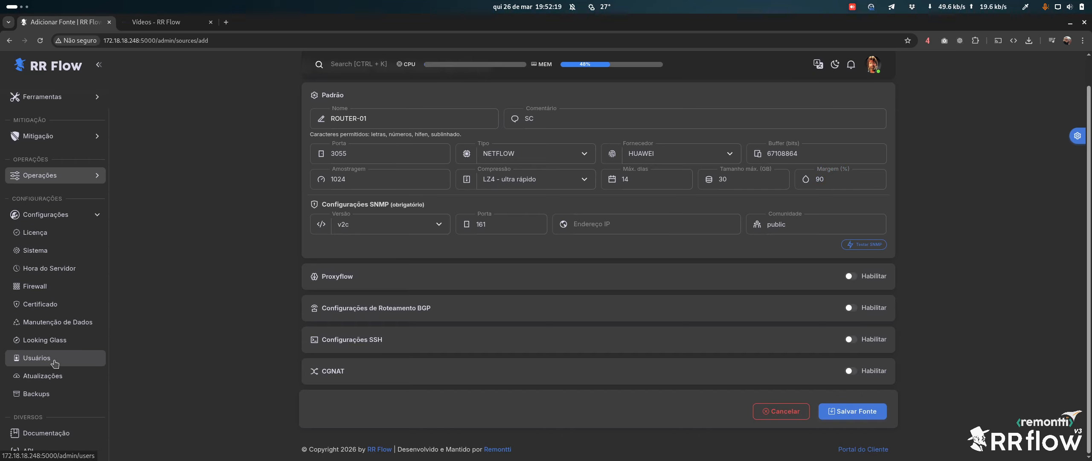
middle_click(39, 250)
left_click(167, 22)
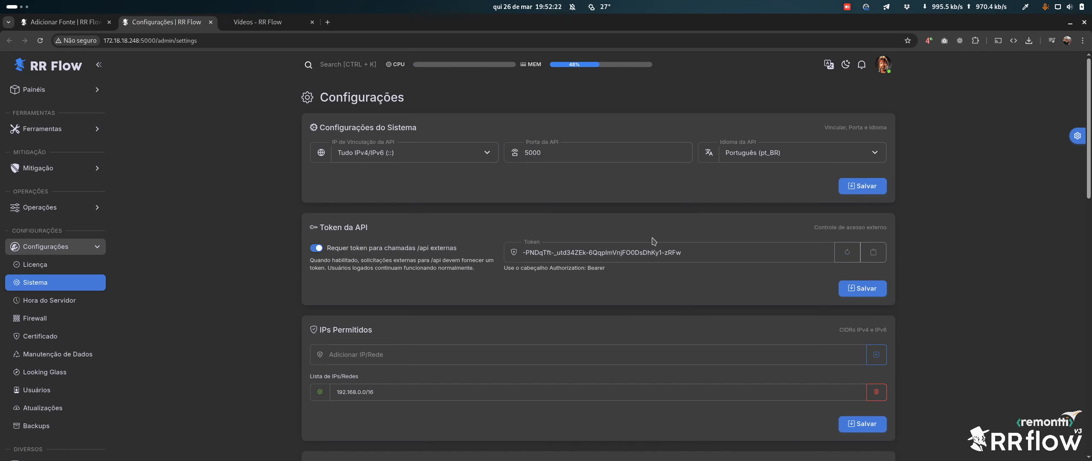
scroll(645, 249, "down", 2)
scroll(644, 249, "down", 5)
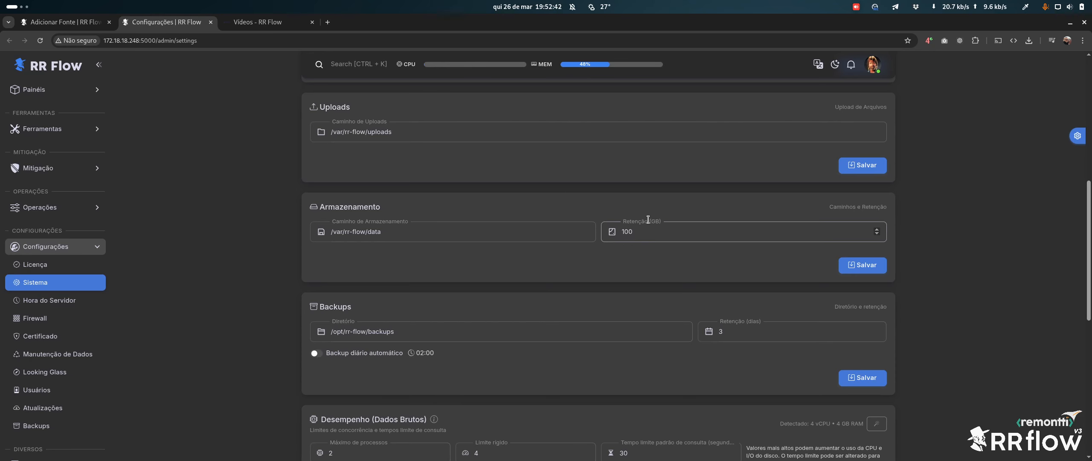
key("ctrl+Page_Up")
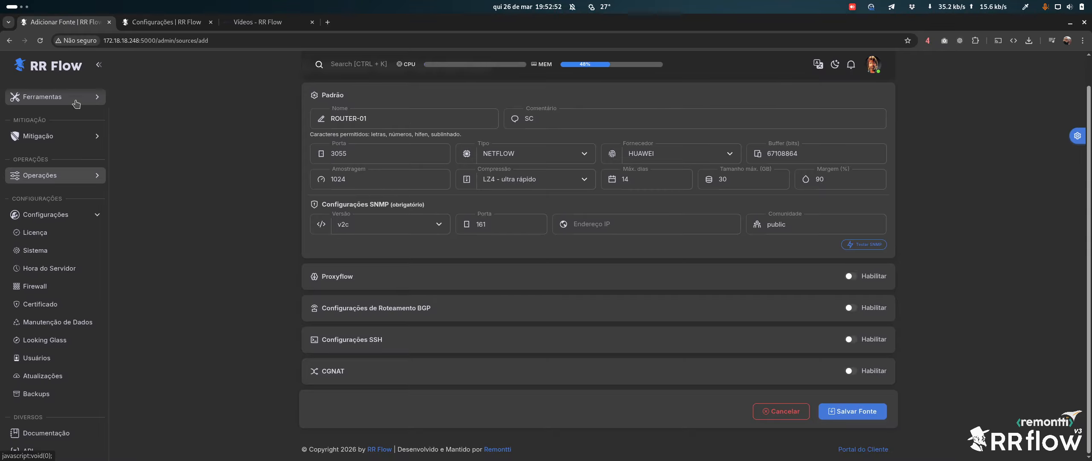
Review Informações do Sistema in a new tab, then go back to the Adicionar Fonte form
scroll(74, 168, "up", 3)
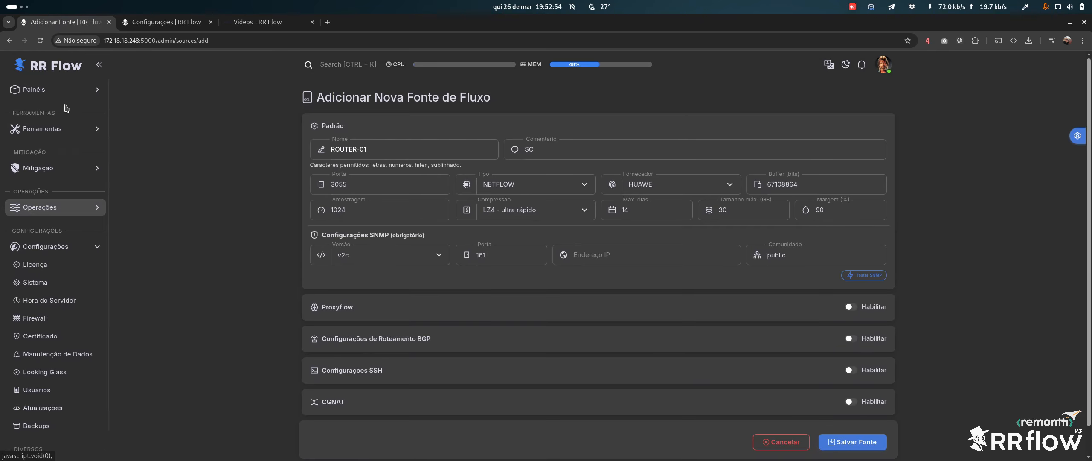
left_click(67, 94)
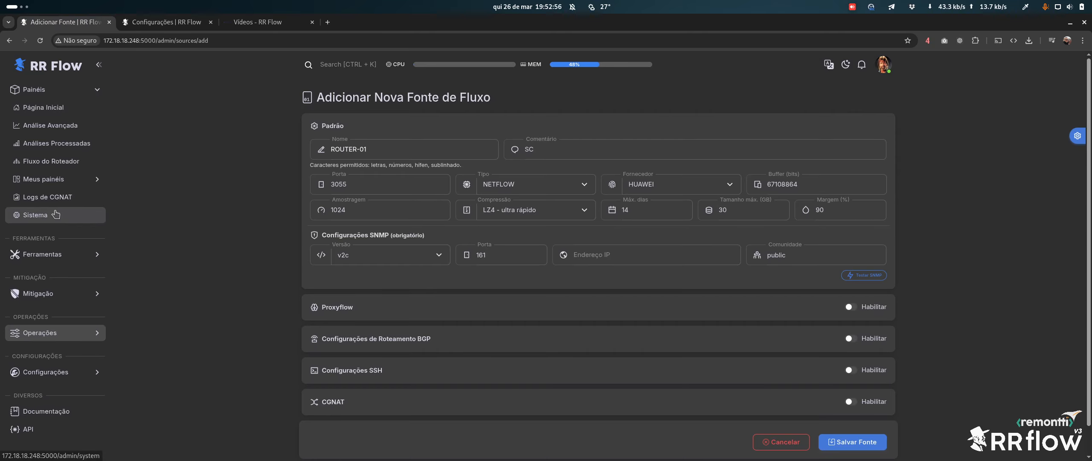
middle_click(36, 215)
left_click(260, 23)
scroll(516, 318, "down", 3)
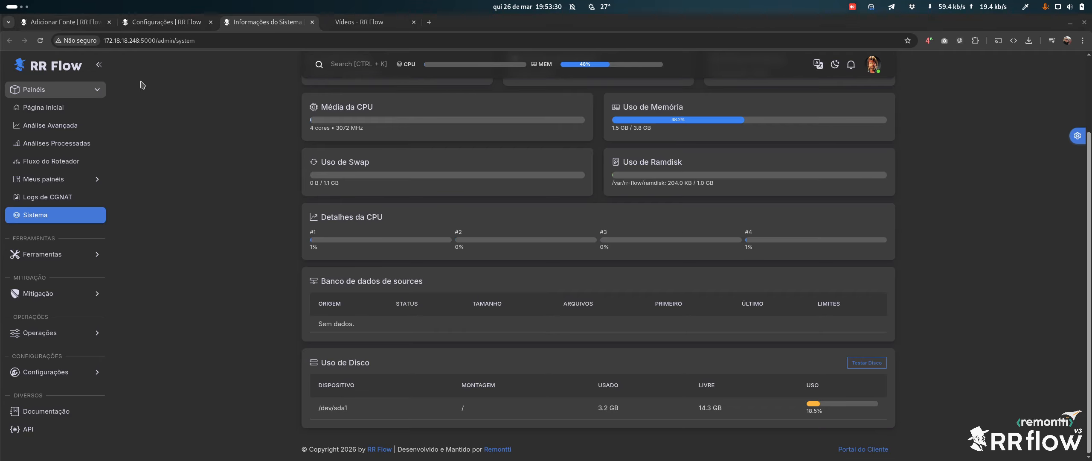
left_click(82, 24)
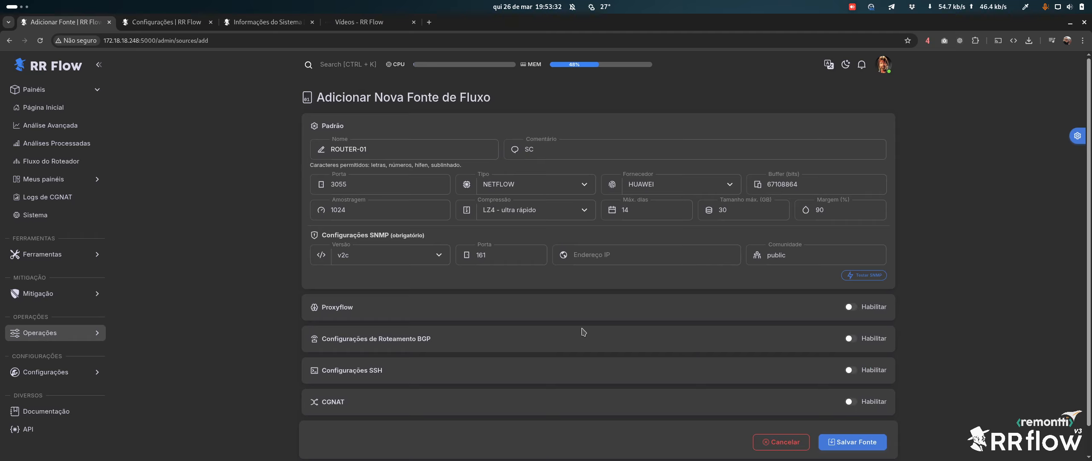
left_click(614, 255)
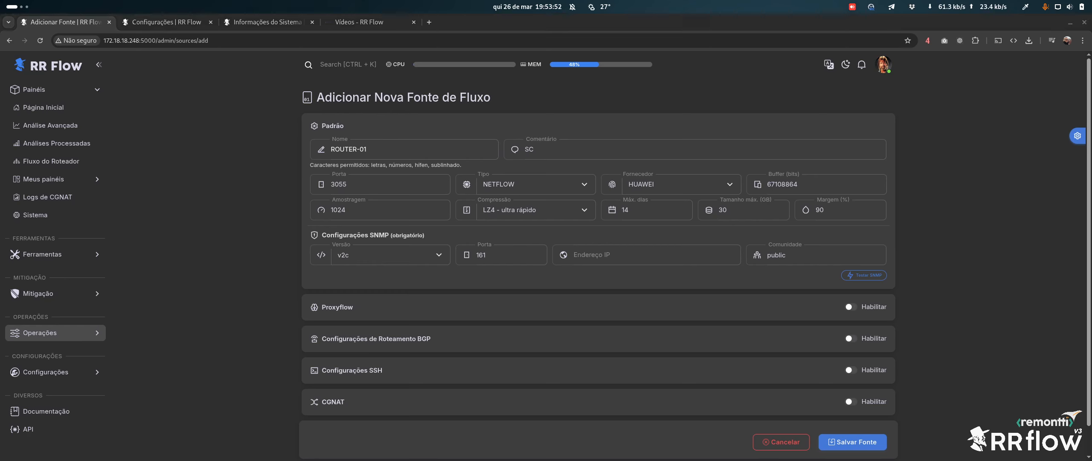
Set SNMP address 45.189.228.255, replace community public with the router's string, and test SNMP
left_click(630, 256)
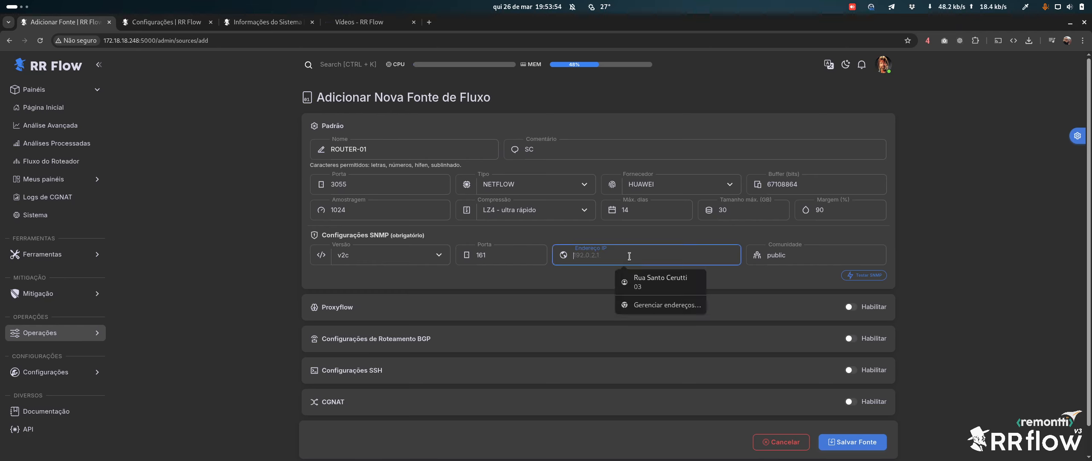
type("45.189.228.255")
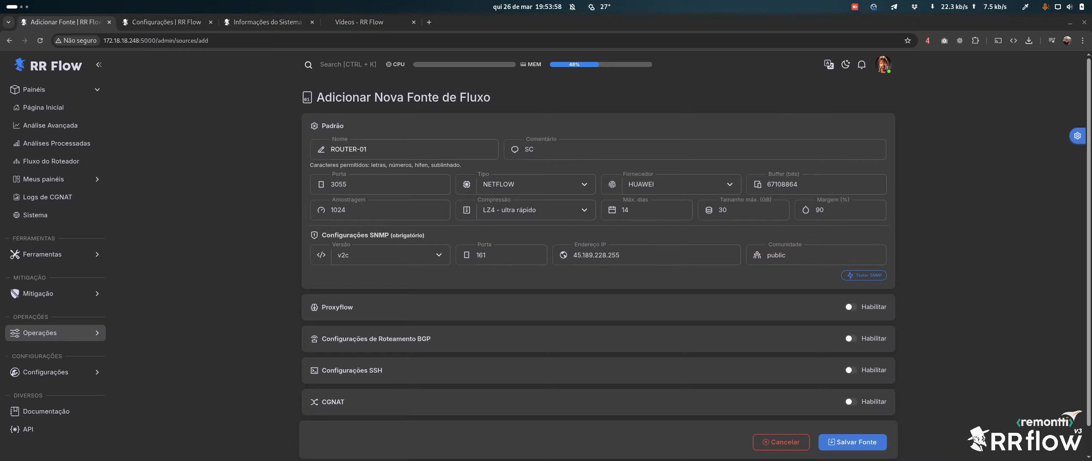
double_click(797, 254)
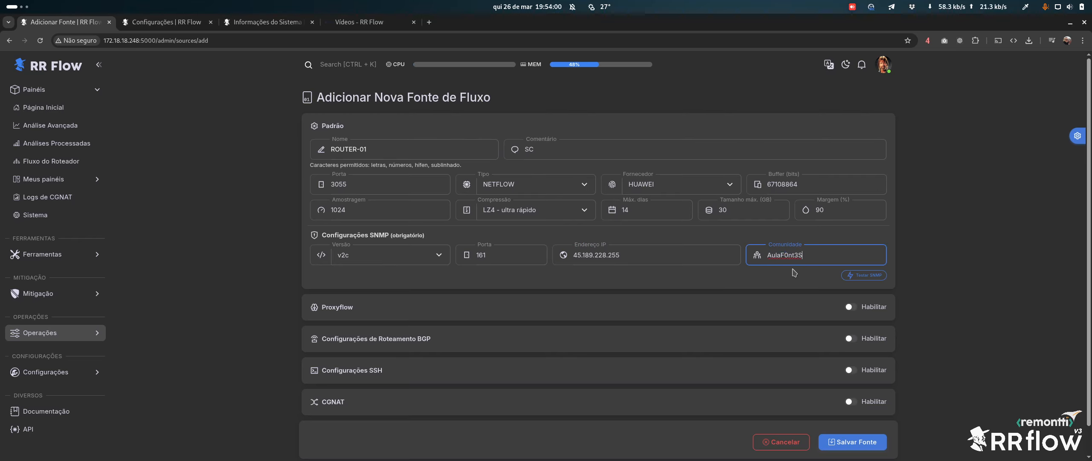
left_click(860, 276)
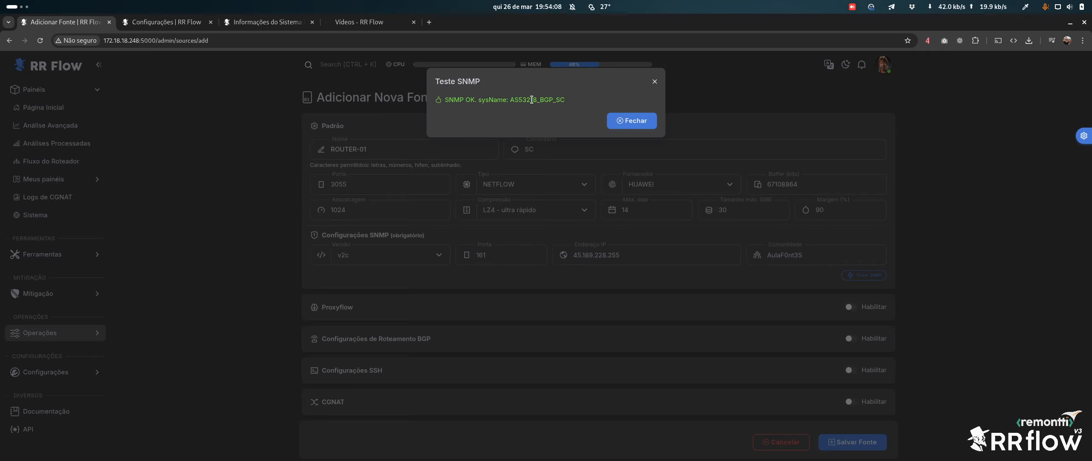
left_click(624, 121)
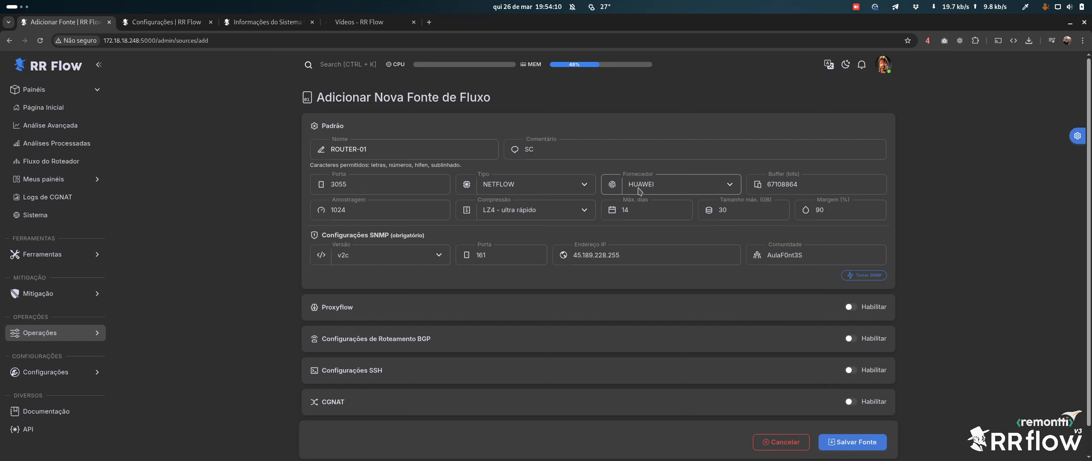
left_click(868, 275)
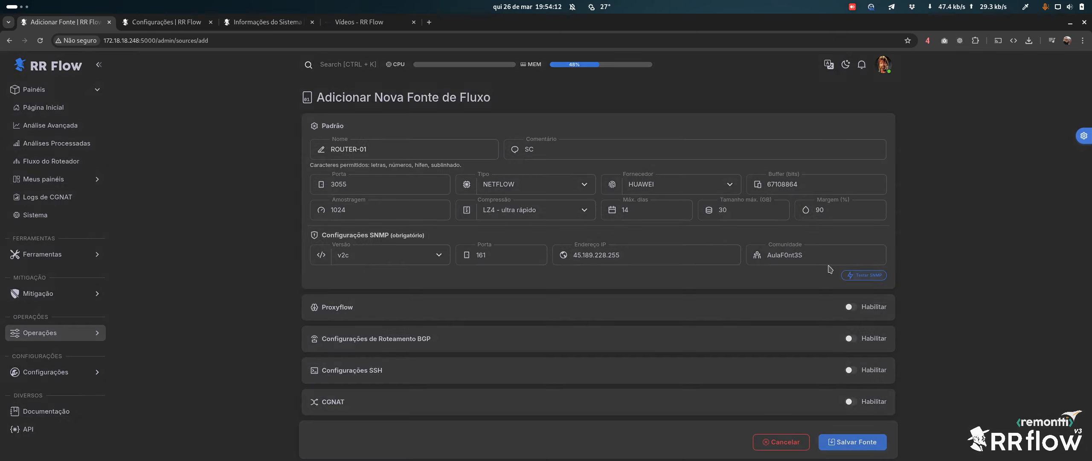
Save ROUTER-01 as a source, re-save it from its edit form, and open its interface flows
left_click_drag(511, 100, 544, 100)
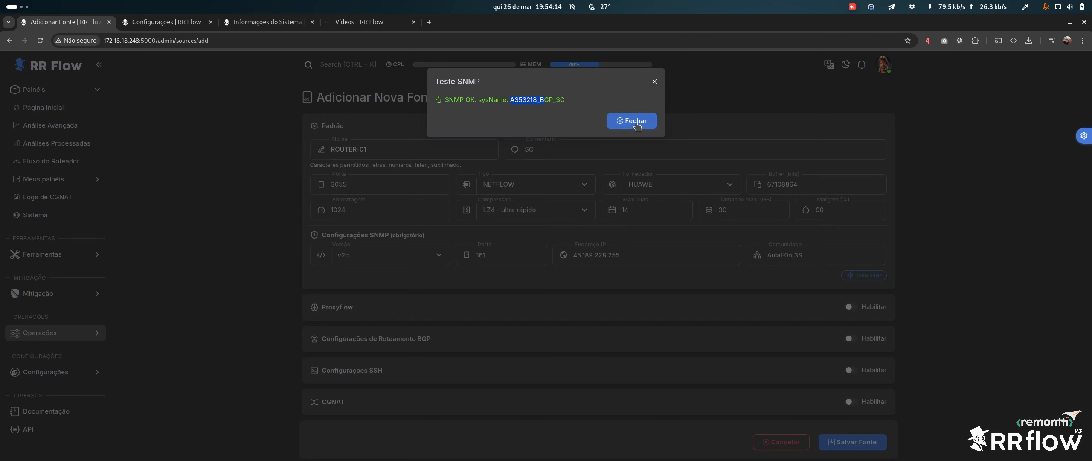
left_click(626, 121)
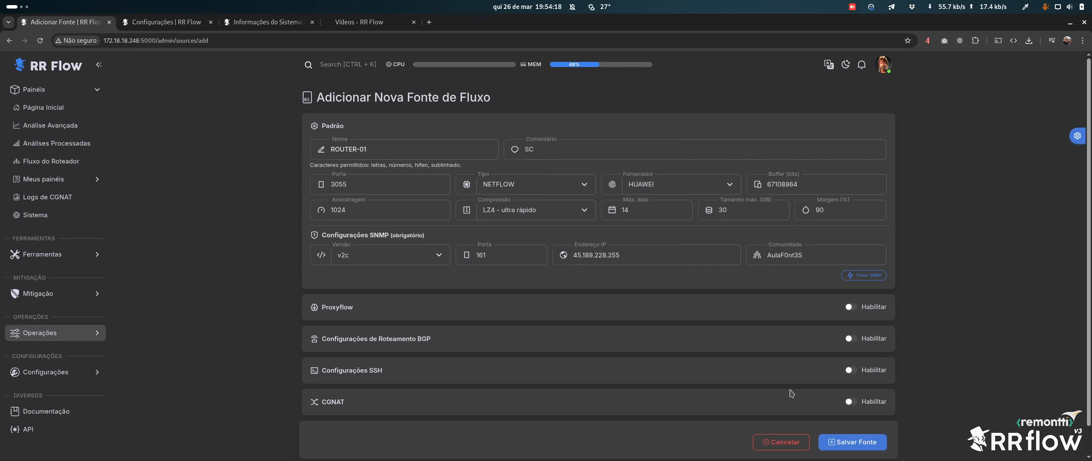
left_click(853, 442)
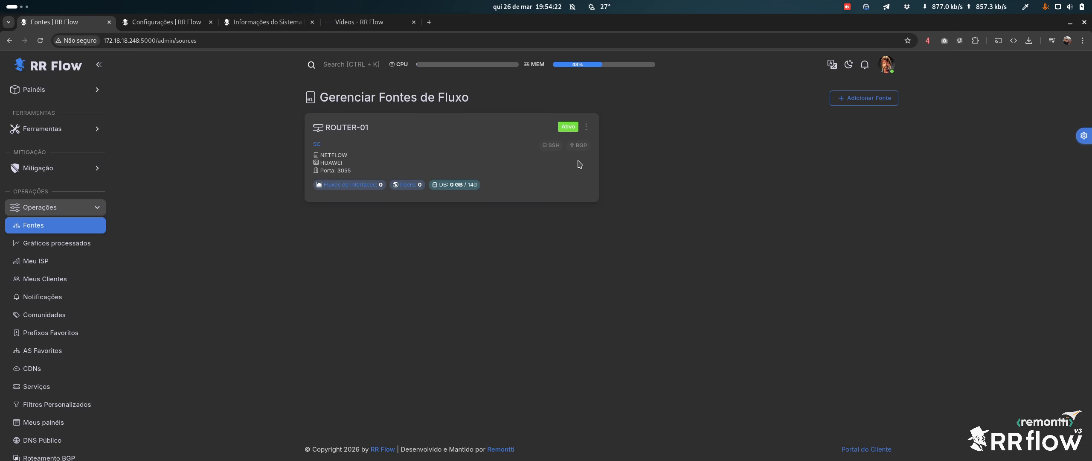
left_click(338, 136)
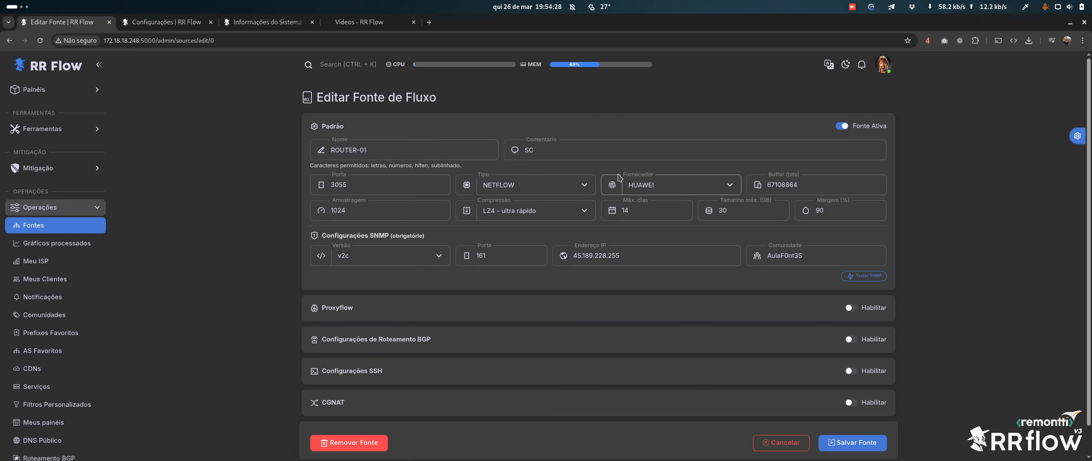
left_click(851, 442)
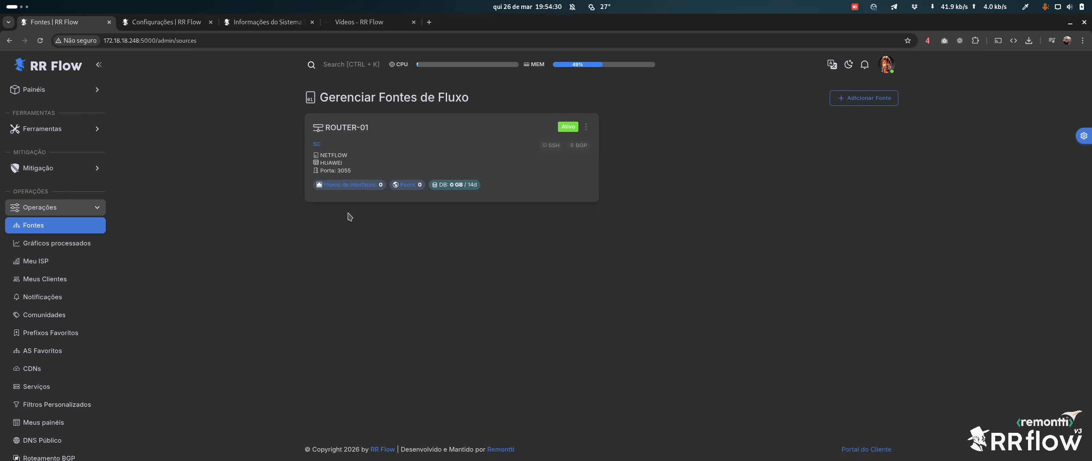
left_click(349, 185)
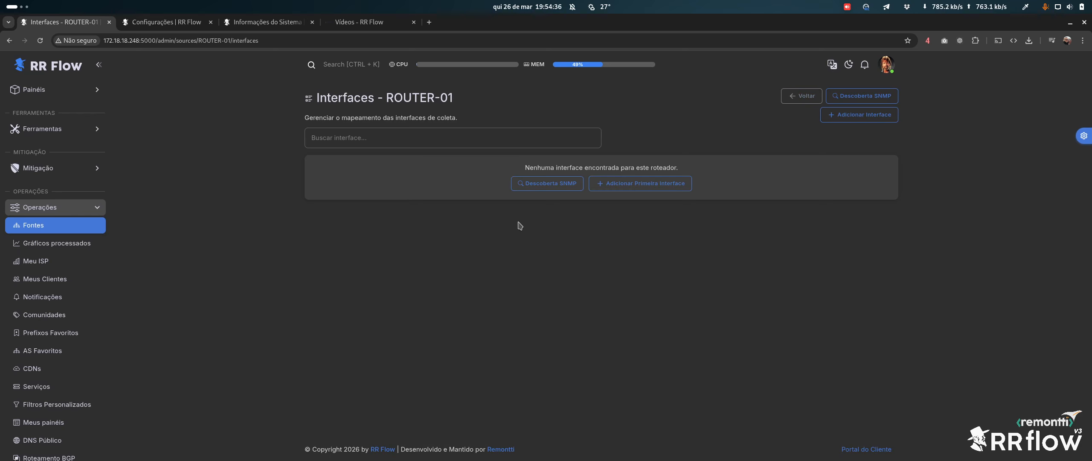
Discover interfaces via SNMP and apply flow collection on Eth-Trunk0.2113, Eth-Trunk1.300, Eth-Trunk1.301 and Tunnel0
left_click(547, 183)
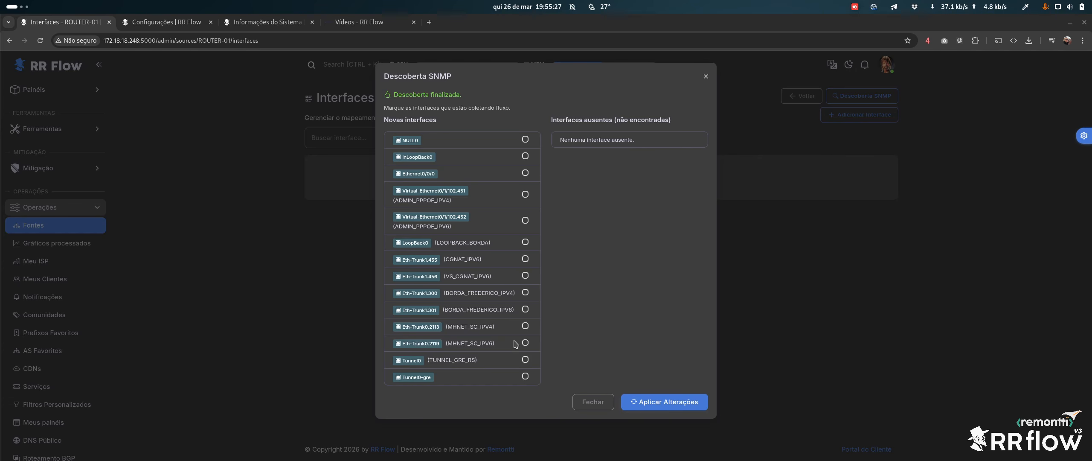
left_click(525, 326)
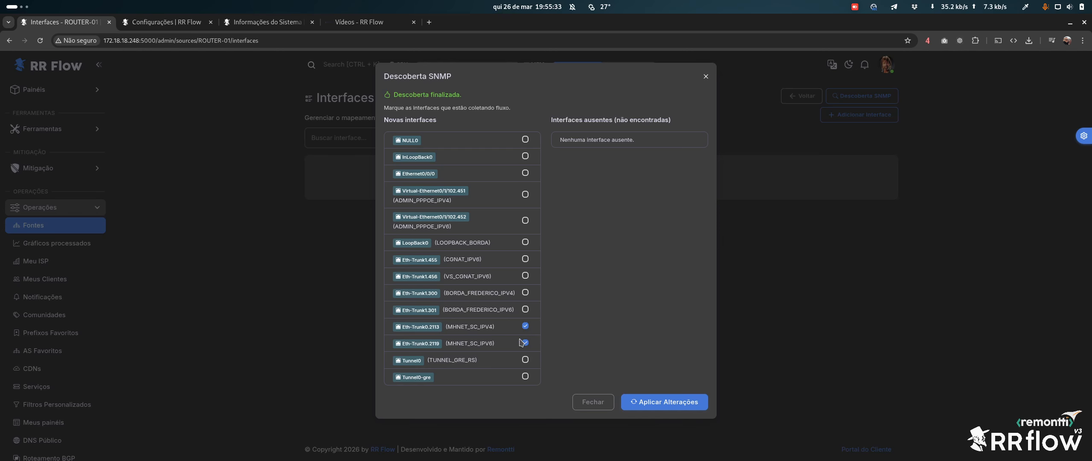
left_click(525, 292)
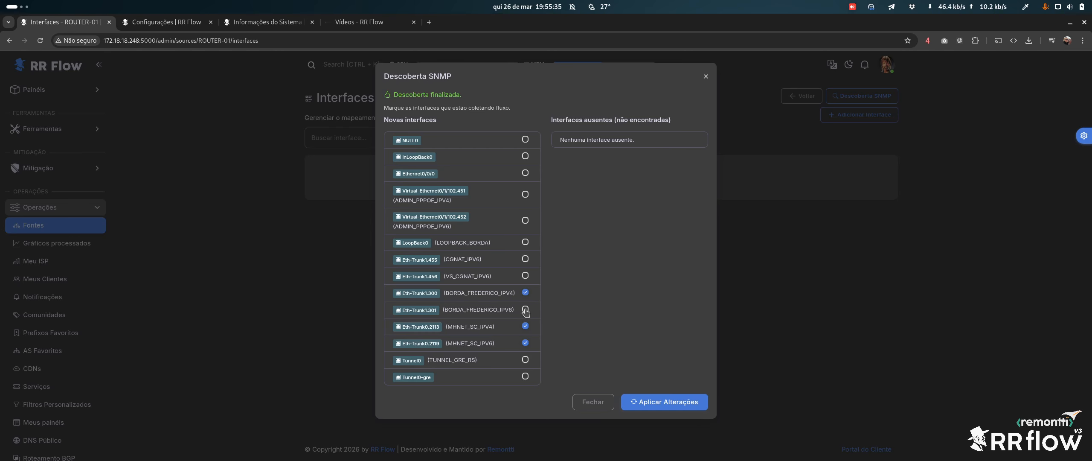
left_click(525, 309)
left_click(526, 360)
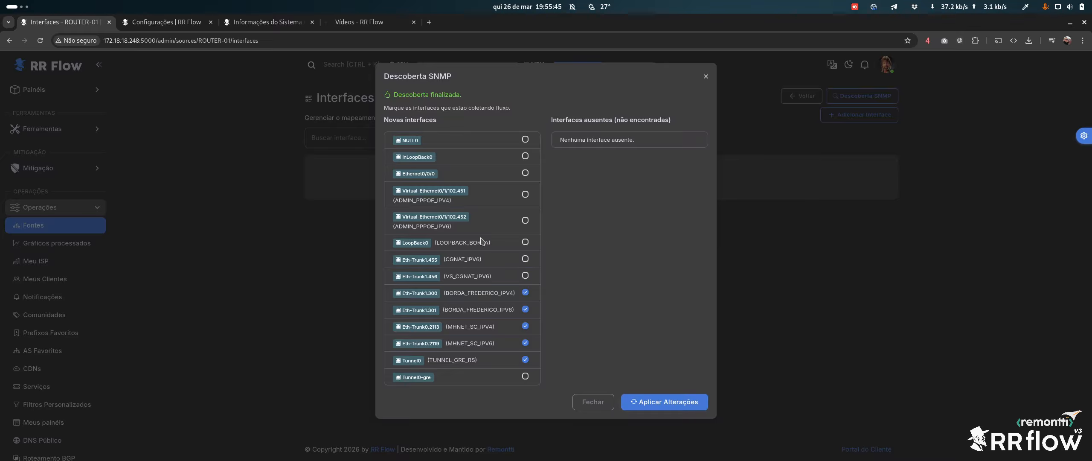
left_click(660, 402)
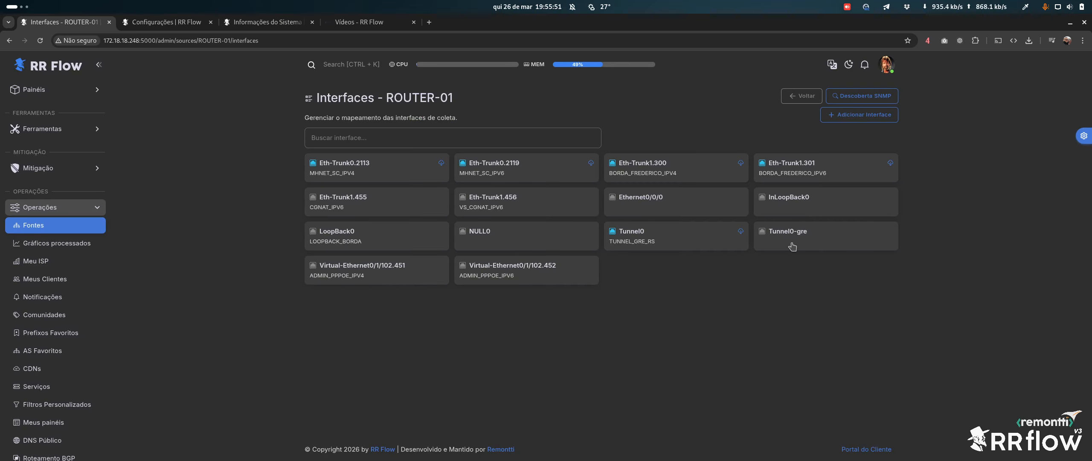
Inspect the Tunnel0 and LoopBack0 interface settings and cancel both without changes
left_click(693, 240)
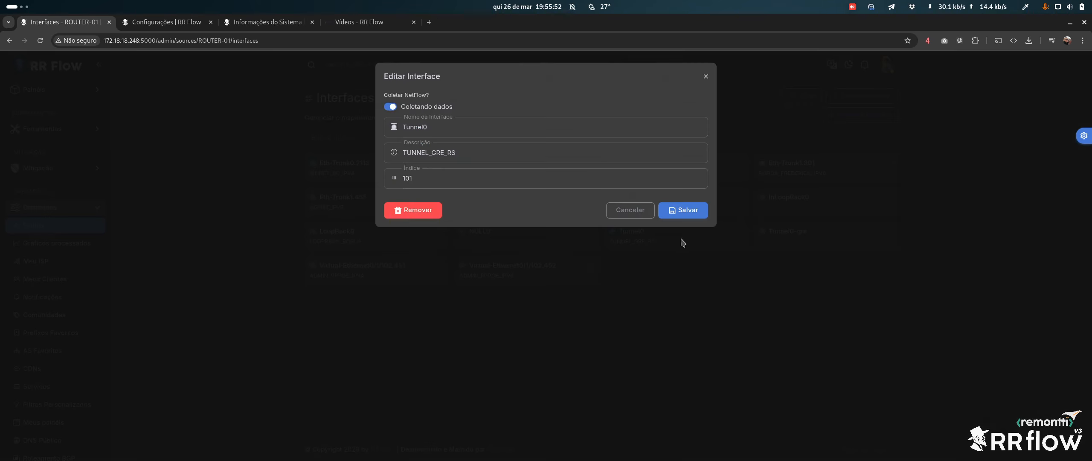
left_click(432, 110)
left_click(621, 214)
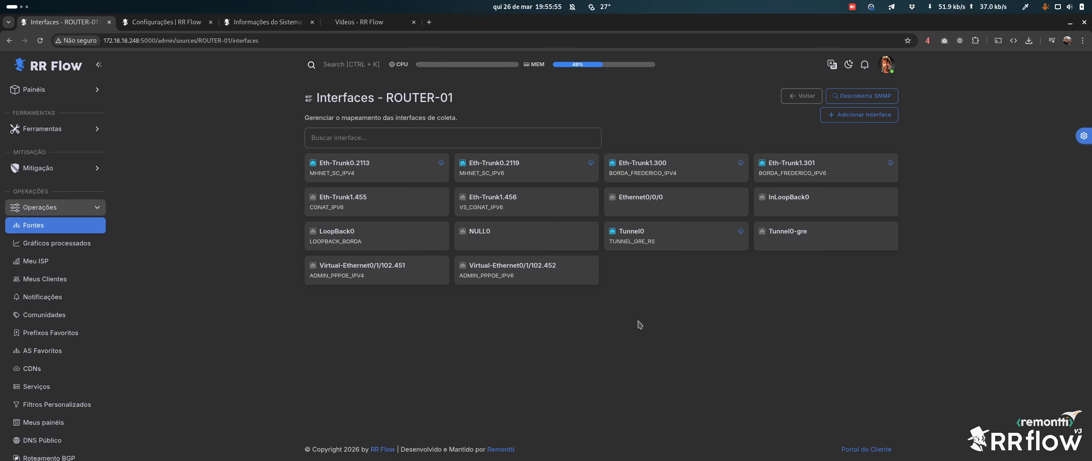
left_click(332, 239)
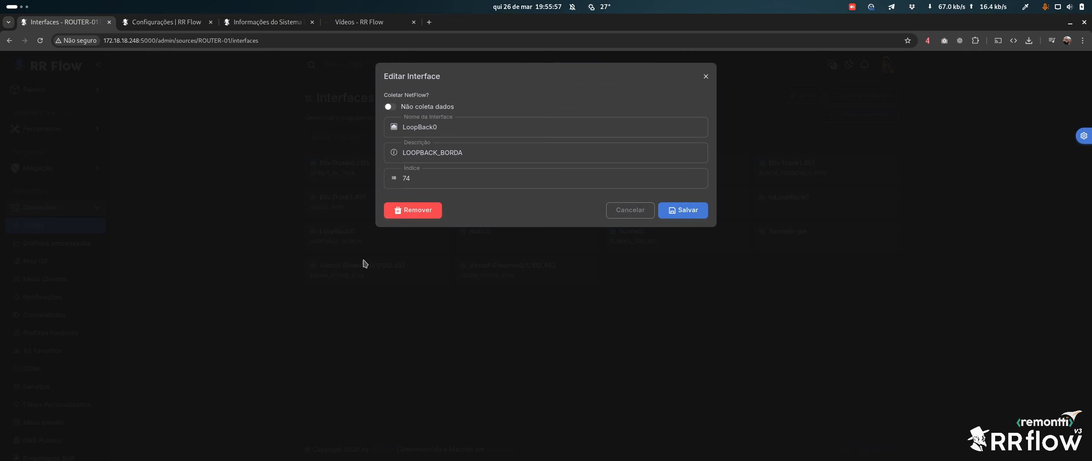
left_click(630, 210)
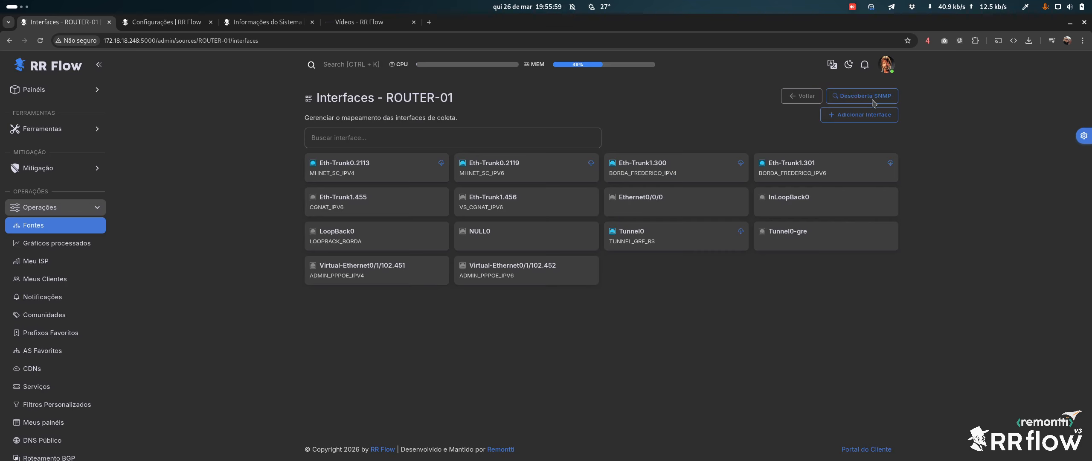
Rerun SNMP discovery, confirm no new or missing interfaces, and return to the sources list
left_click(861, 95)
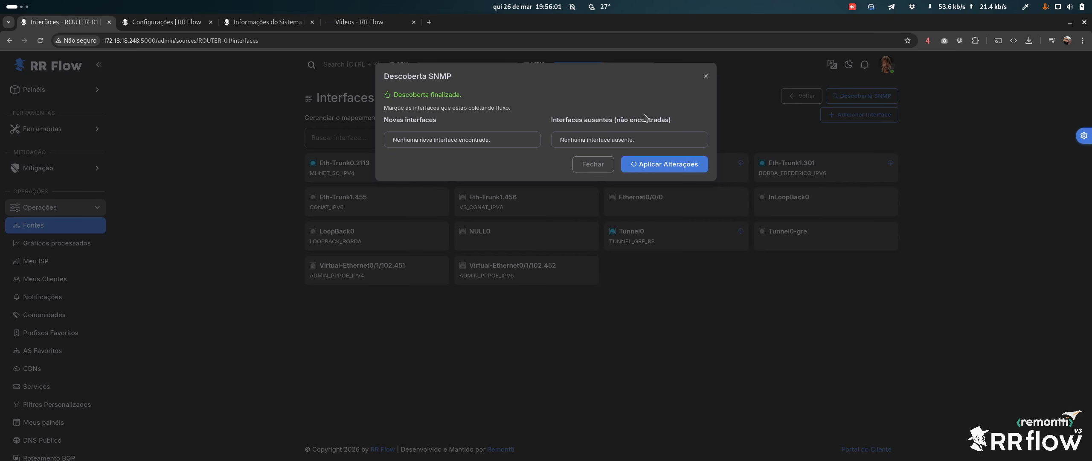
left_click_drag(397, 140, 464, 136)
left_click(456, 139)
left_click_drag(600, 138, 618, 138)
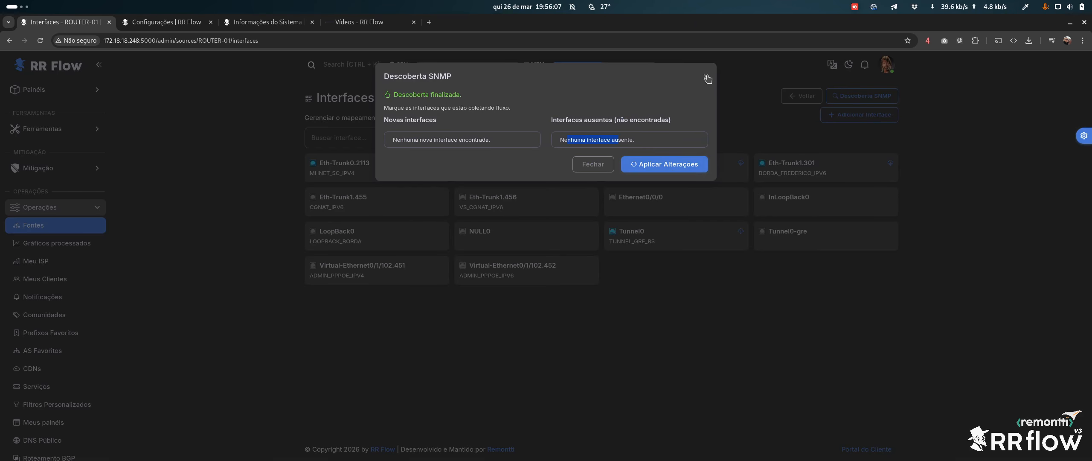
left_click(664, 164)
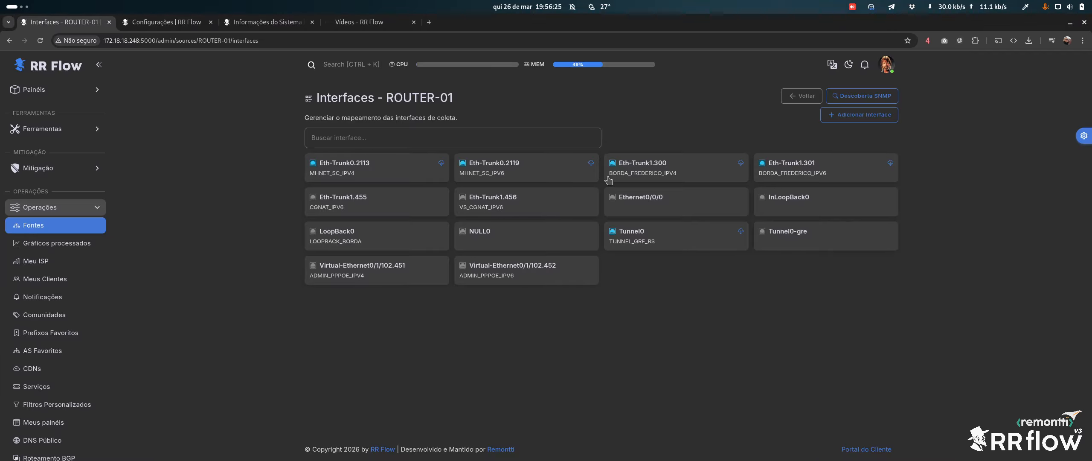
left_click(802, 95)
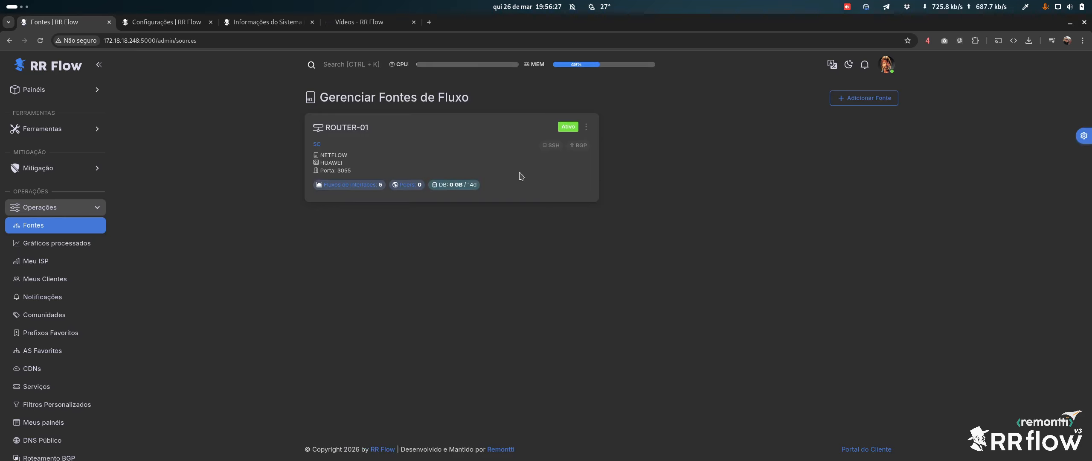
Discover ROUTER-01's BGP peers over SNMP, apply all 14, and return to the flow sources list
left_click(416, 188)
left_click(559, 183)
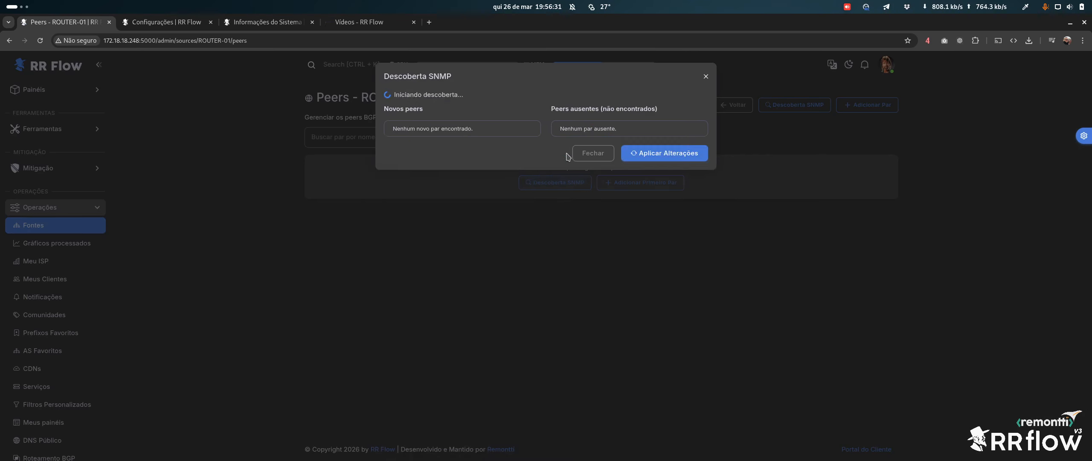
scroll(495, 242, "down", 2)
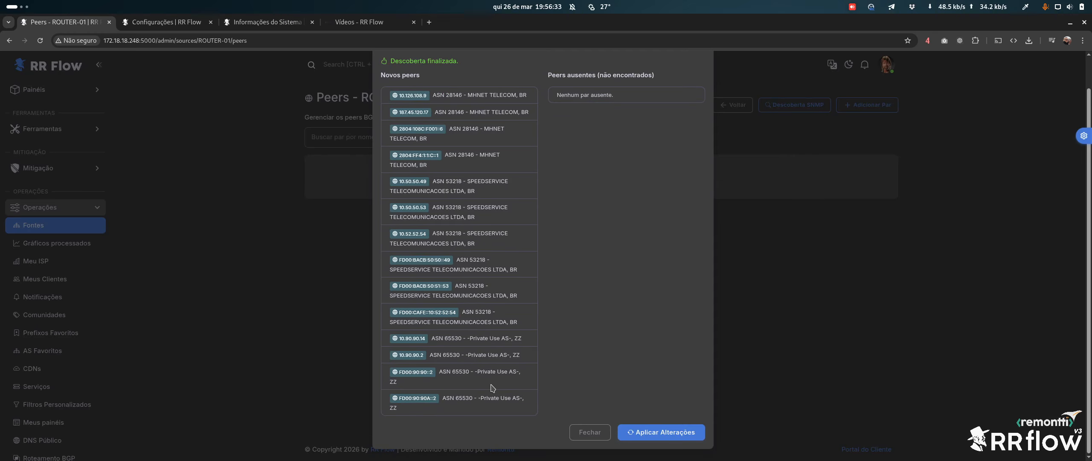
scroll(492, 384, "up", 1)
scroll(504, 319, "down", 1)
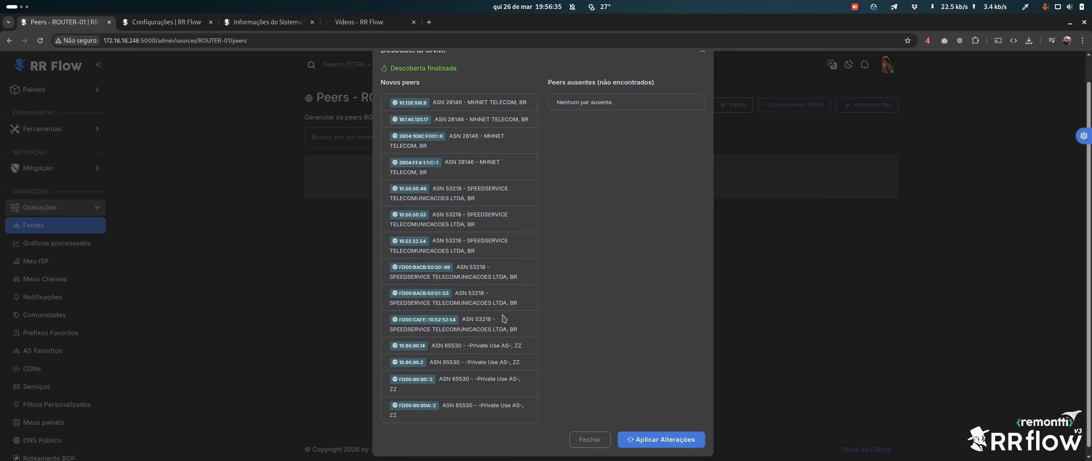
left_click(661, 439)
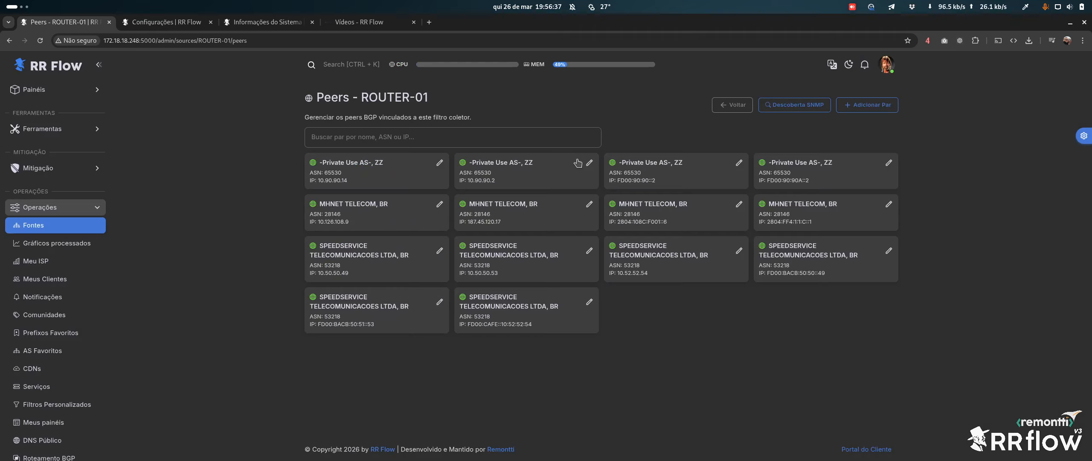
left_click(725, 108)
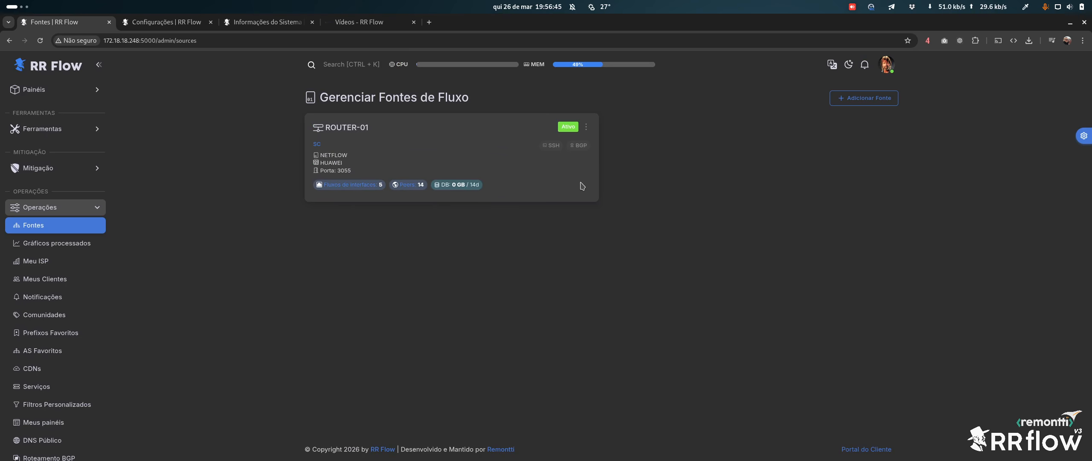
Switch the interface accent colour to orange in the theme customizer
left_click(1081, 135)
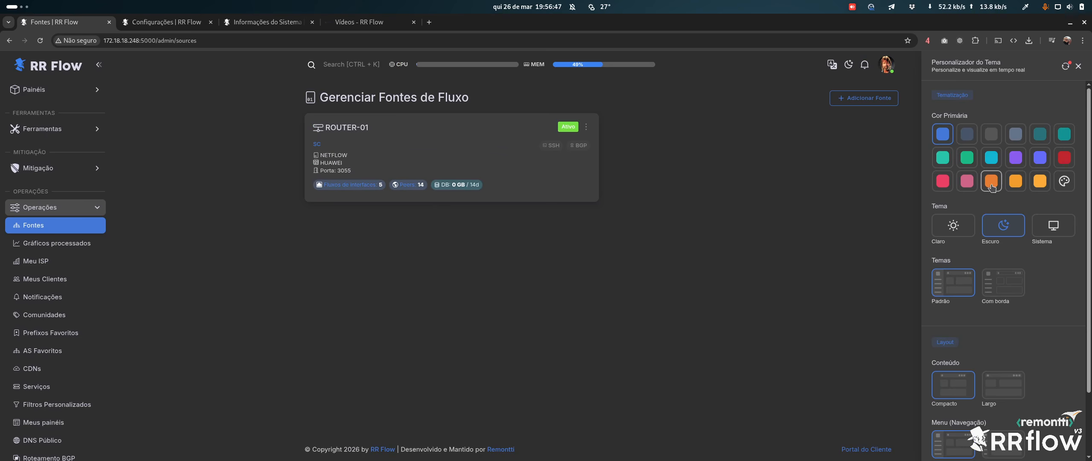
left_click(1018, 183)
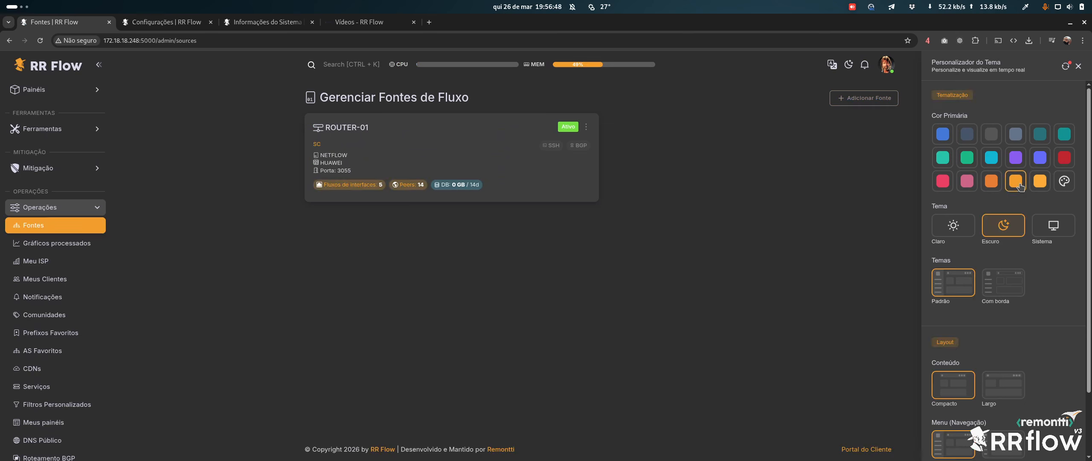
left_click(1078, 66)
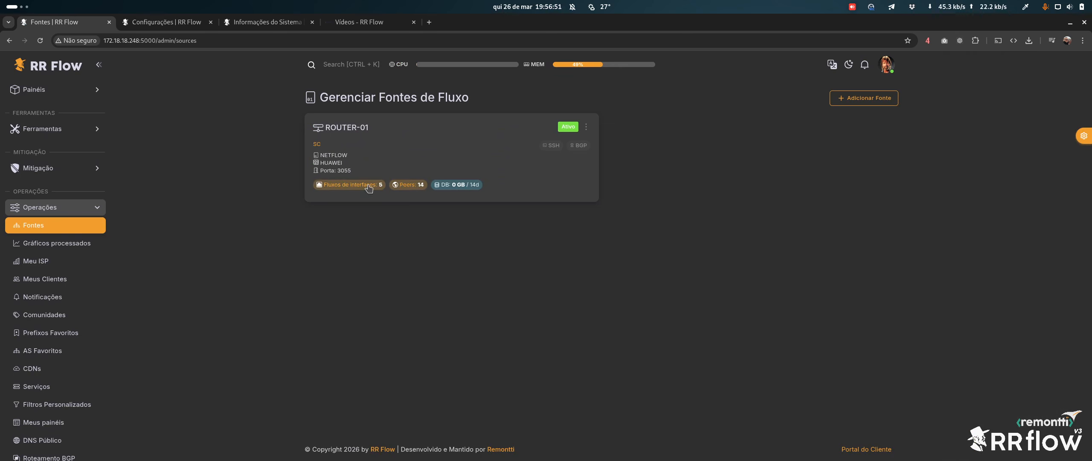
Bring up the actions list for the ROUTER-01 source
left_click(586, 127)
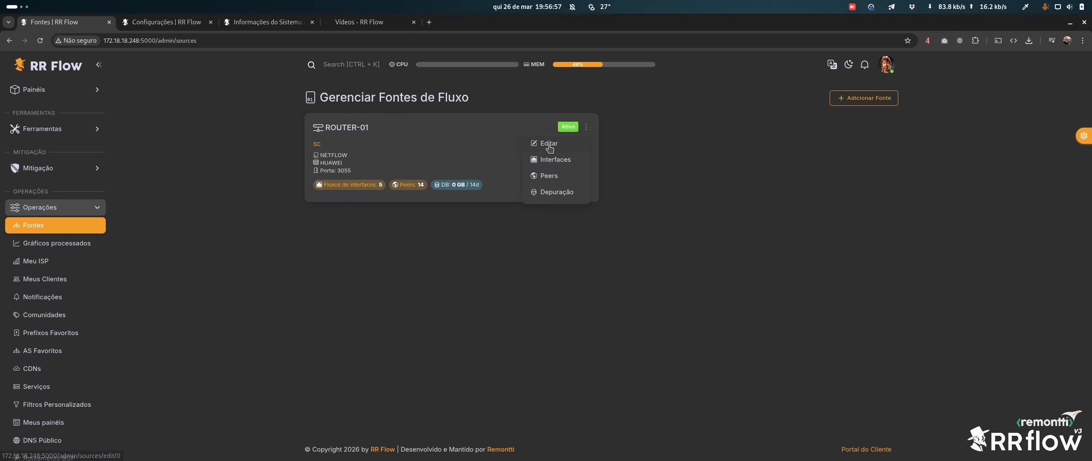
left_click(428, 273)
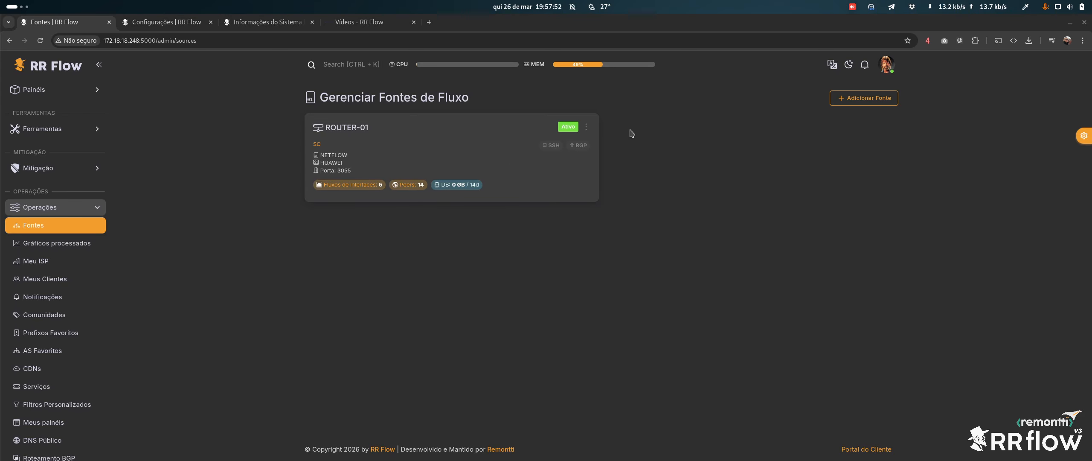
left_click(586, 127)
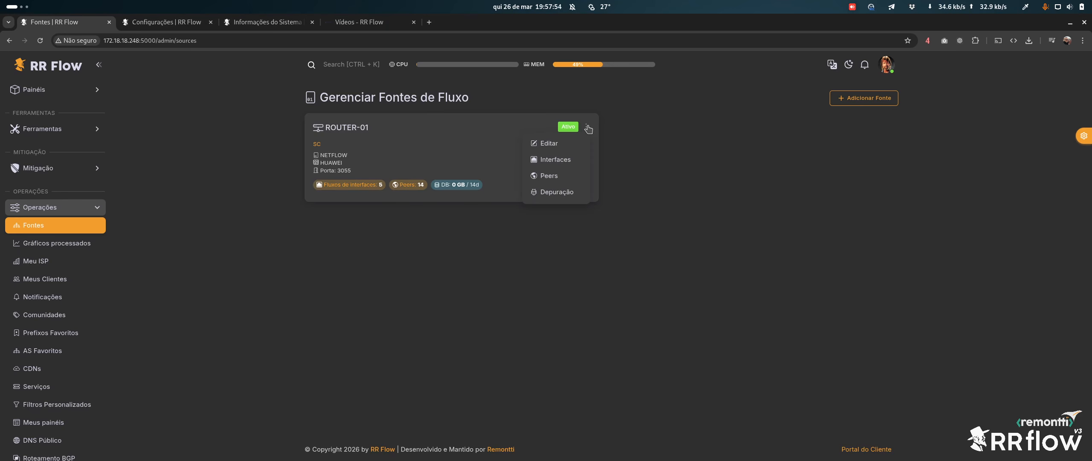
Open ROUTER-01's Depuração page and look over the tcpdump command
left_click(568, 198)
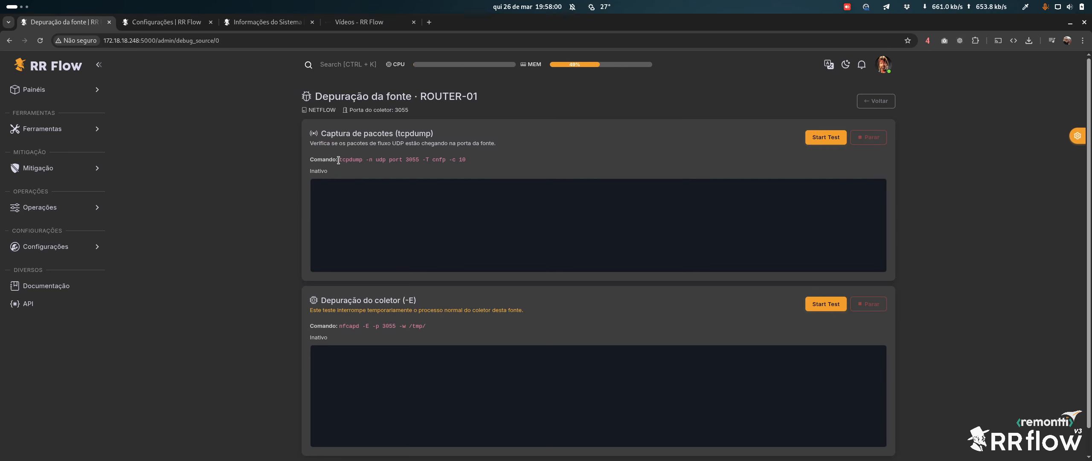
left_click_drag(338, 160, 469, 163)
left_click(359, 160)
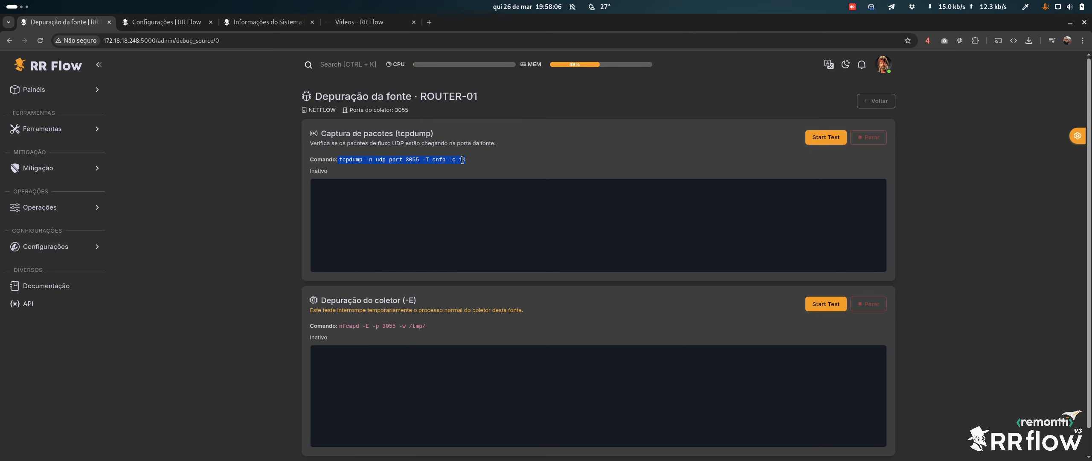
left_click(447, 162)
Run the tcpdump capture test, stop it, and go to the Configurações page
left_click(825, 137)
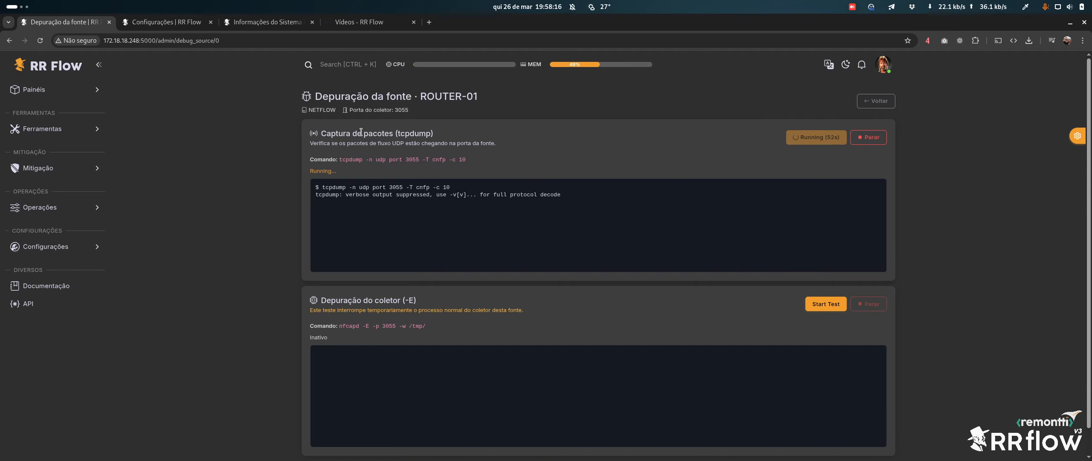
left_click(866, 142)
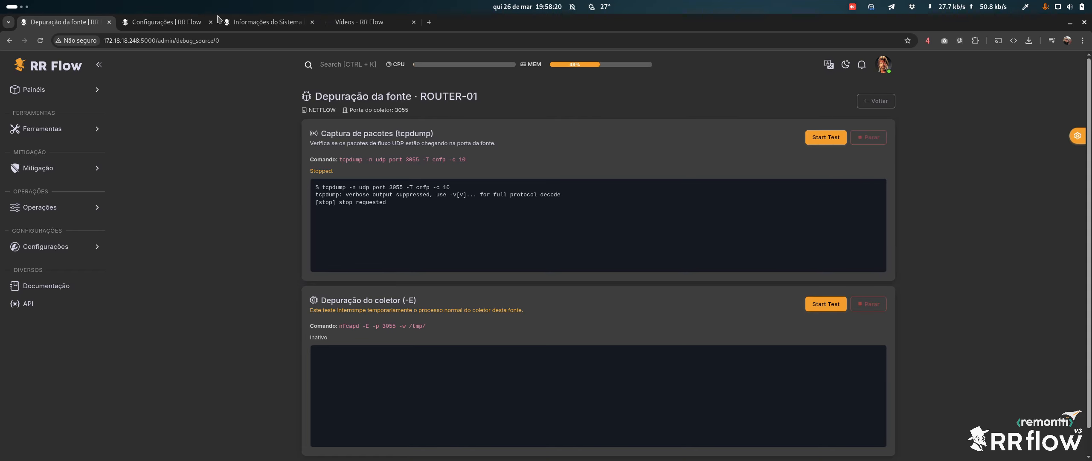
left_click(170, 20)
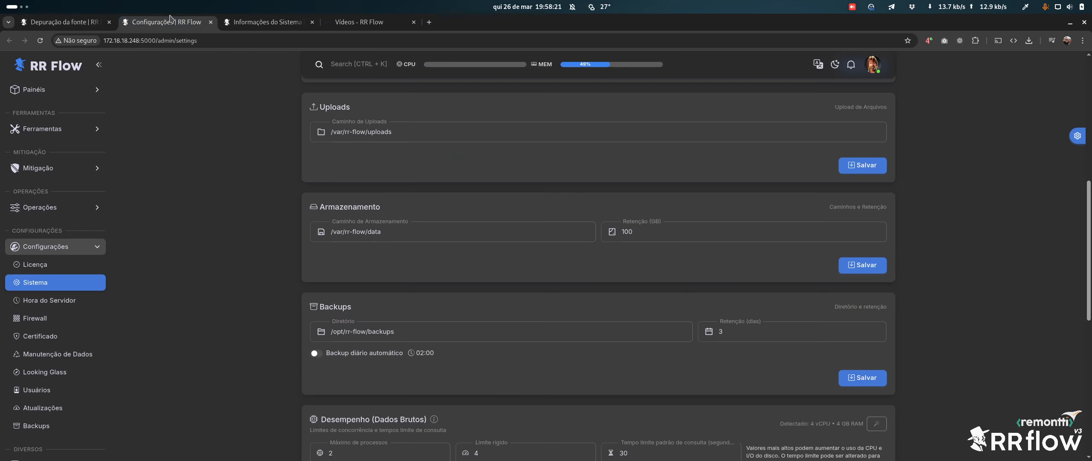
Leave the settings pages and open the Integrações page of the RR Flow documentation
left_click(211, 22)
left_click(210, 22)
left_click(156, 23)
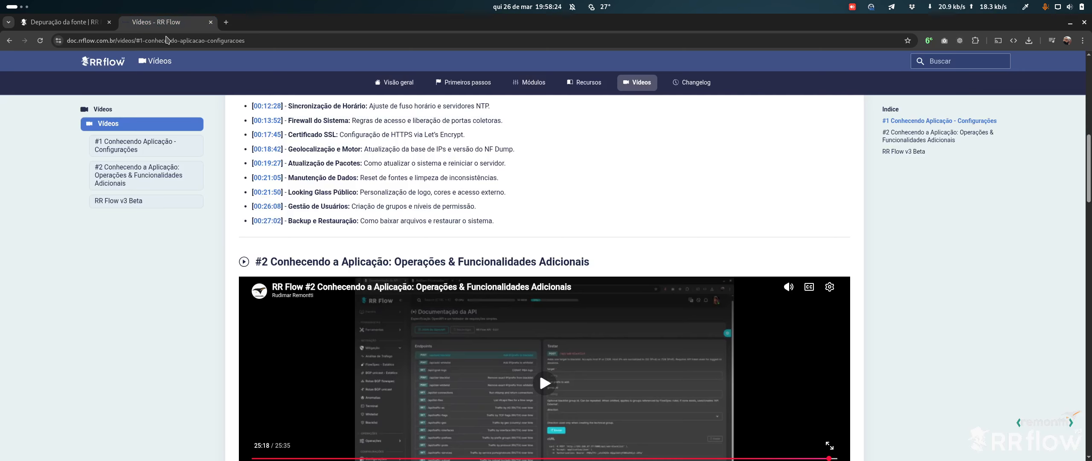
left_click(104, 64)
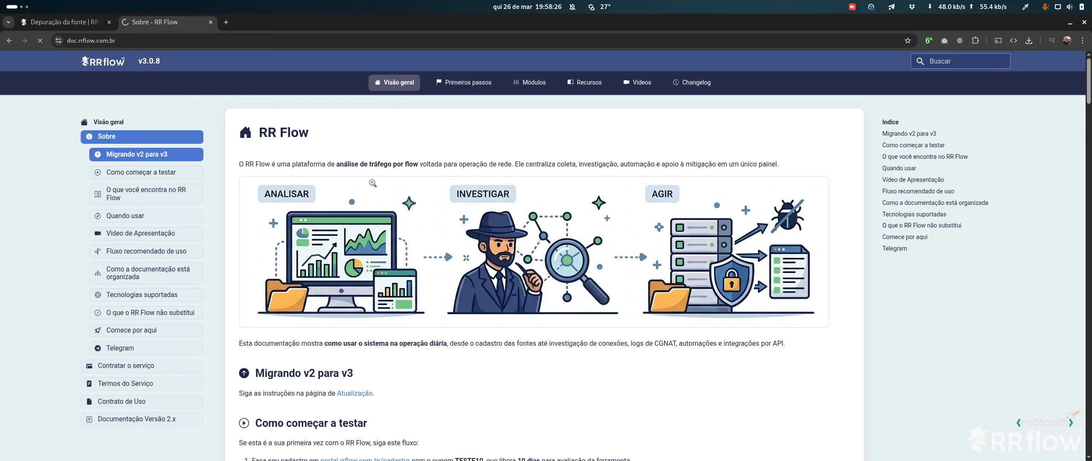
left_click(464, 82)
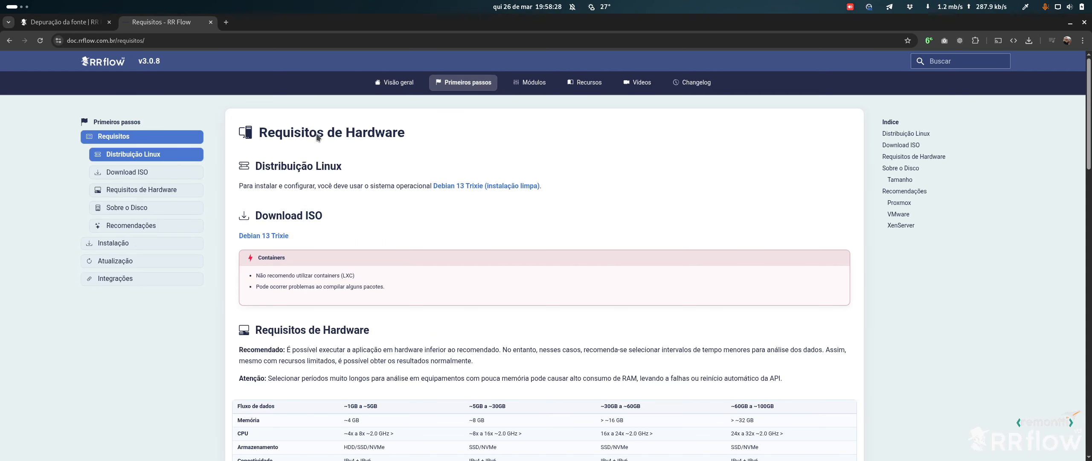
left_click(122, 280)
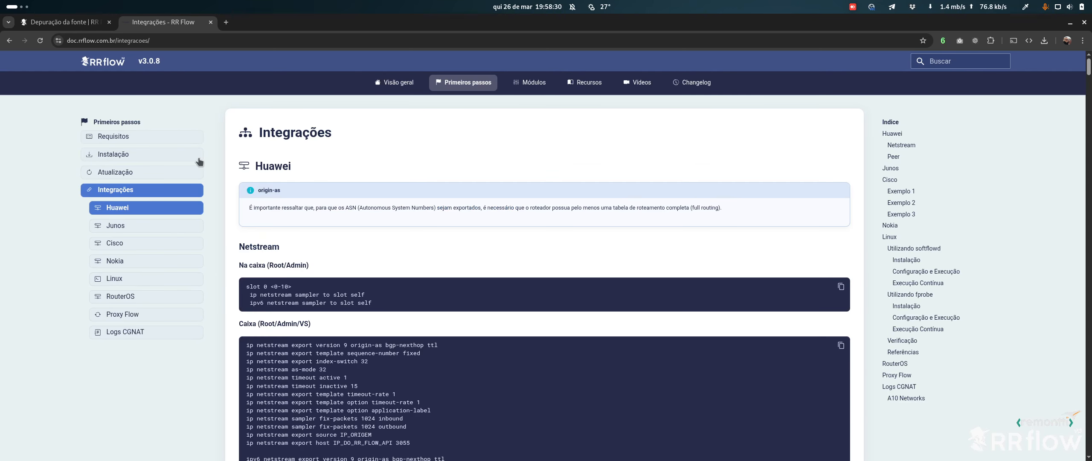
Review the Na caixa (Root/Admin) slot command and the two netstream sampler lines
scroll(421, 202, "down", 2)
scroll(420, 202, "down", 2)
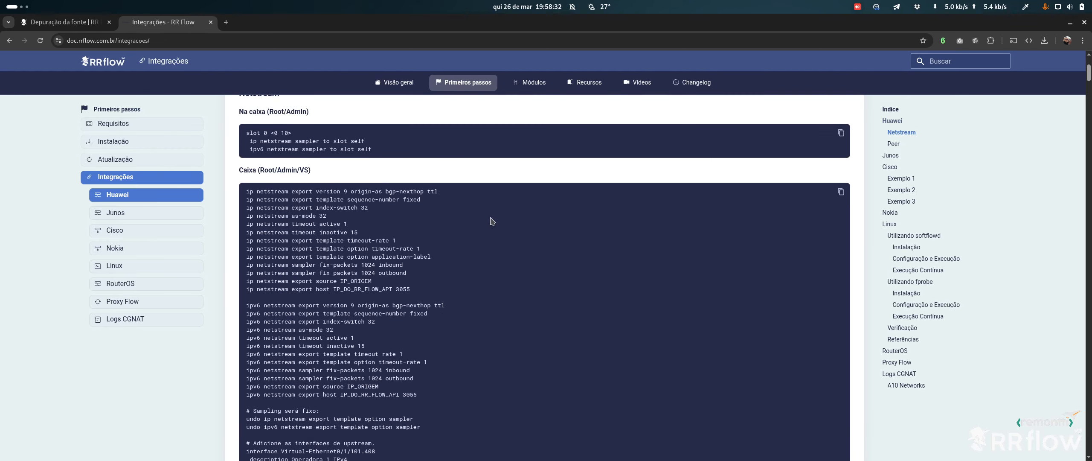
scroll(467, 219, "up", 1)
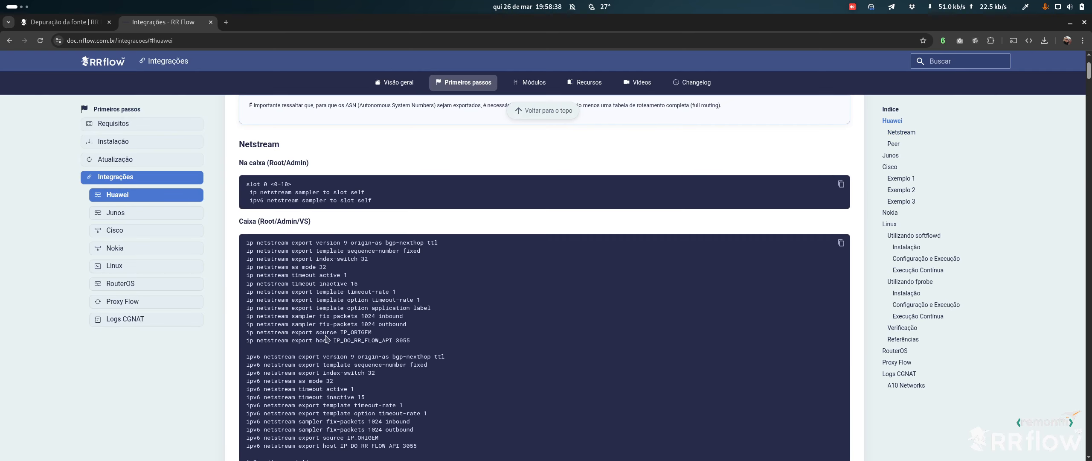
scroll(326, 339, "down", 5)
scroll(414, 304, "up", 8)
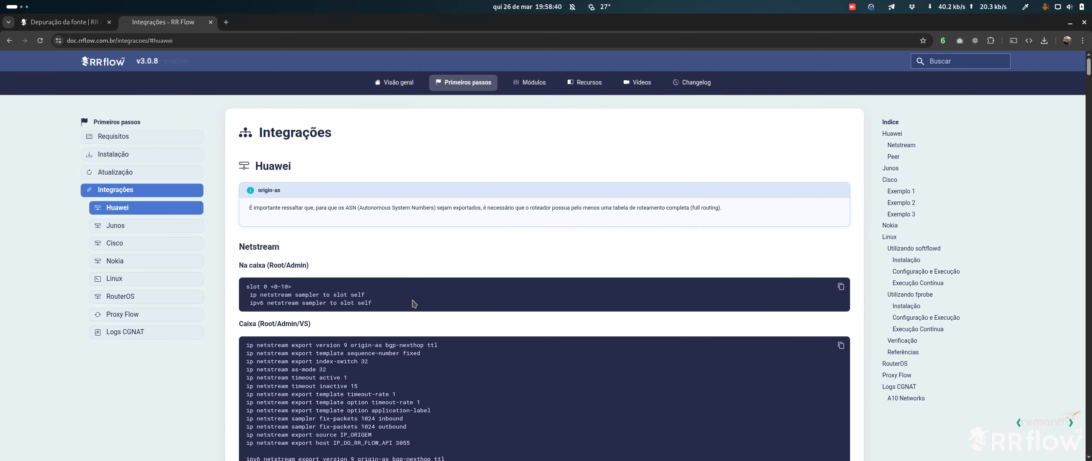
left_click_drag(248, 265, 324, 268)
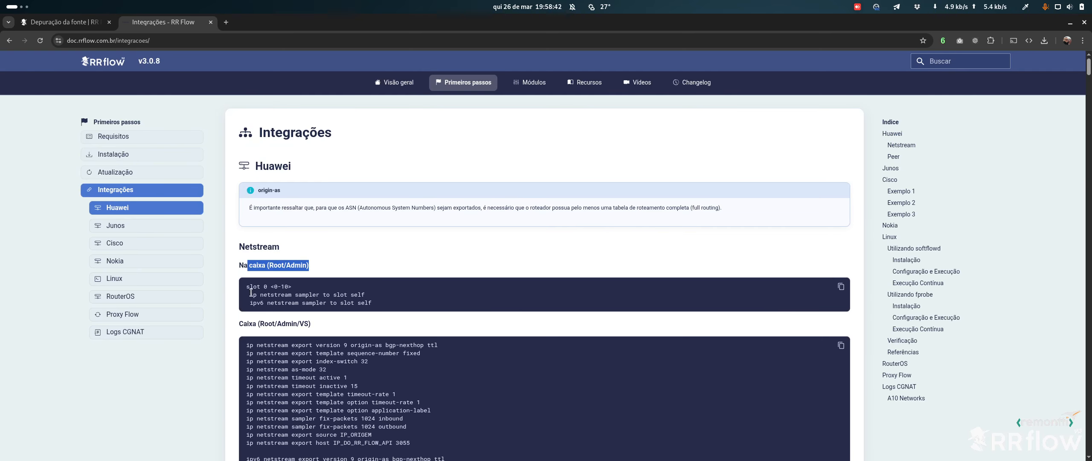
left_click(242, 267)
double_click(254, 287)
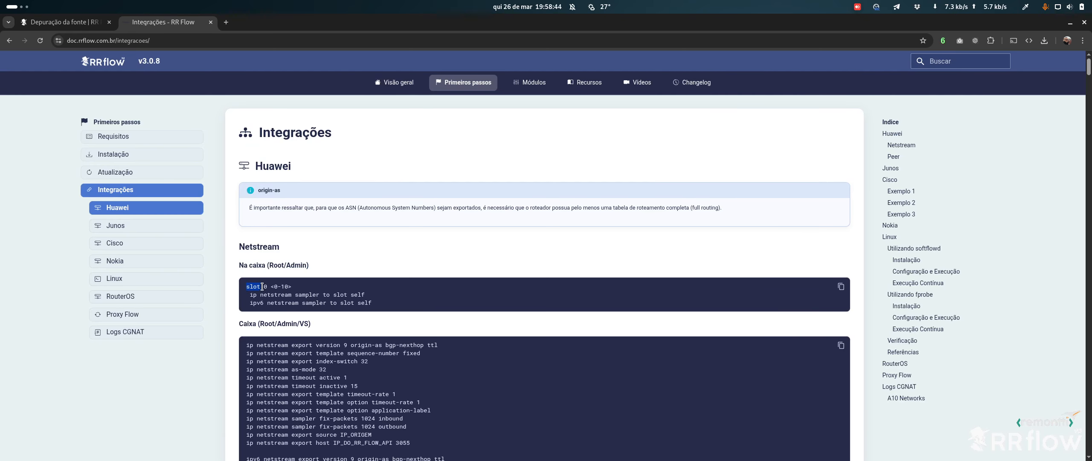
left_click(291, 295)
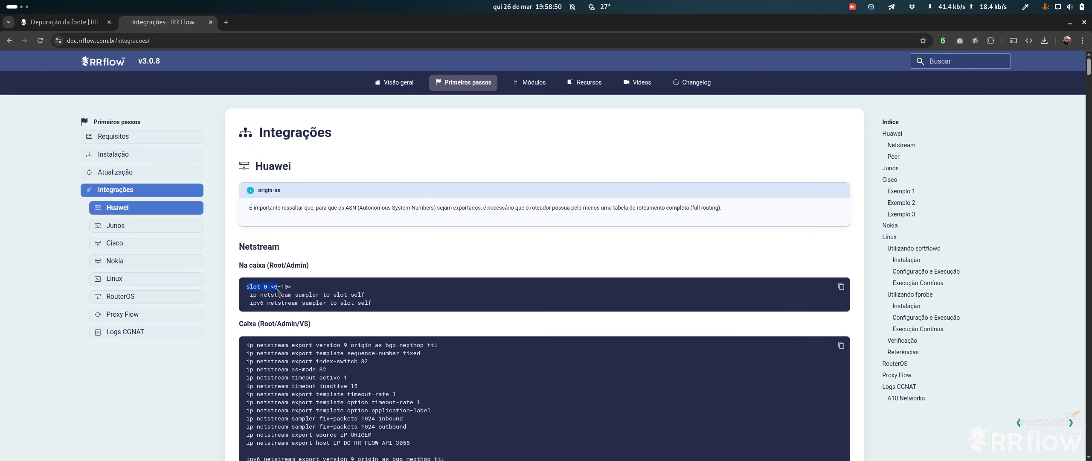
left_click_drag(246, 287, 258, 286)
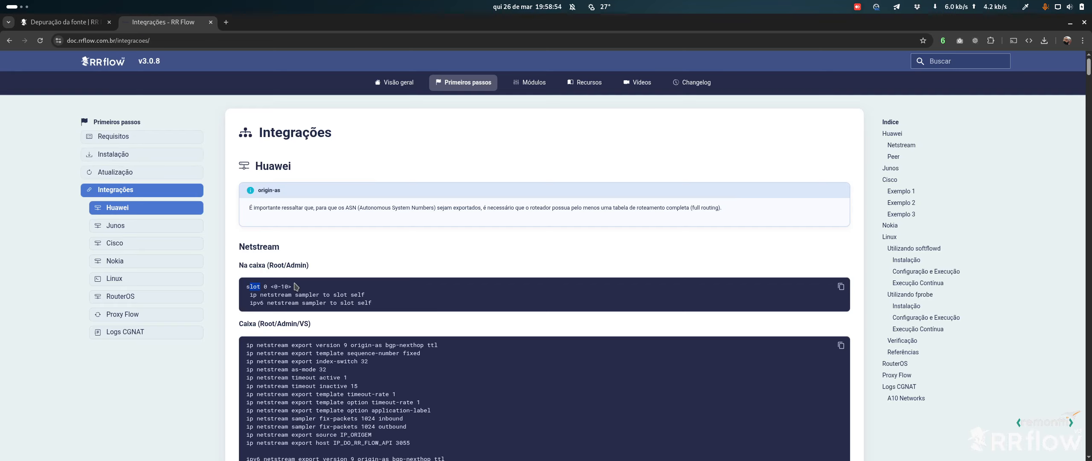
left_click_drag(271, 286, 293, 286)
scroll(333, 276, "down", 2)
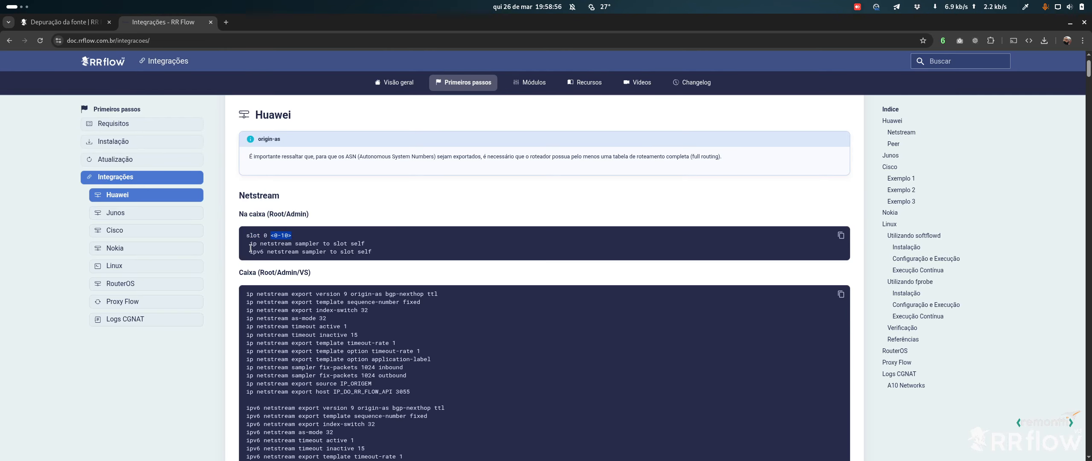
left_click_drag(250, 247, 383, 251)
left_click(370, 252)
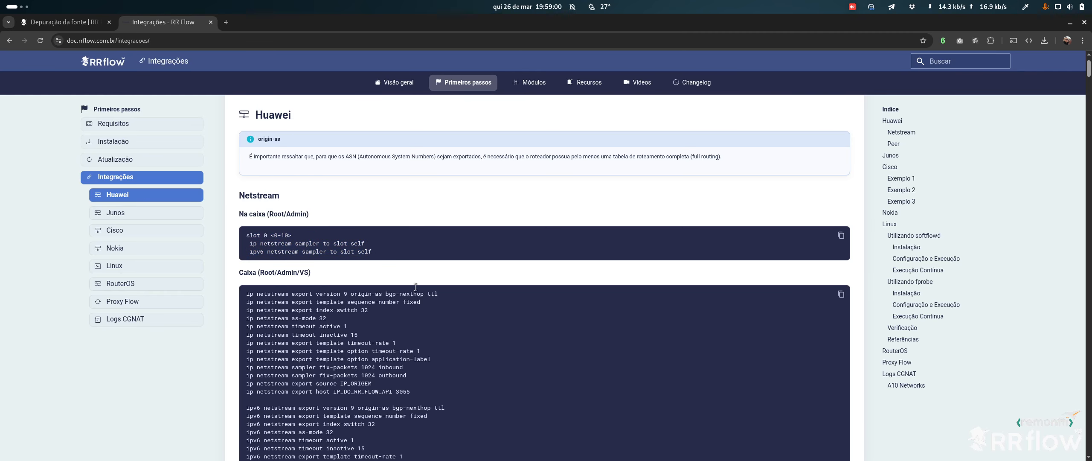
Point out the Caixa (Root/Admin/VS) export commands, source IP_ORIGEM and port 3055
scroll(332, 239, "down", 3)
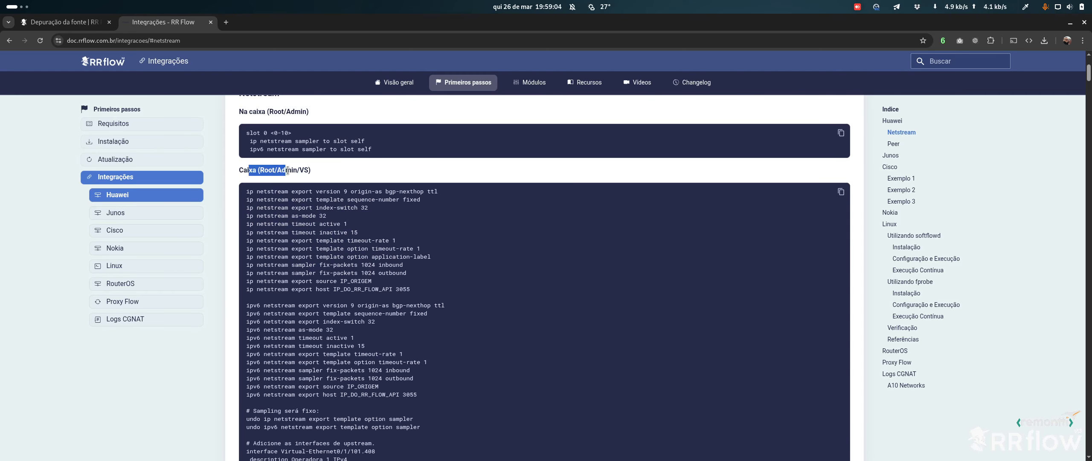
left_click_drag(273, 169, 295, 170)
left_click(323, 171)
left_click_drag(246, 195, 477, 272)
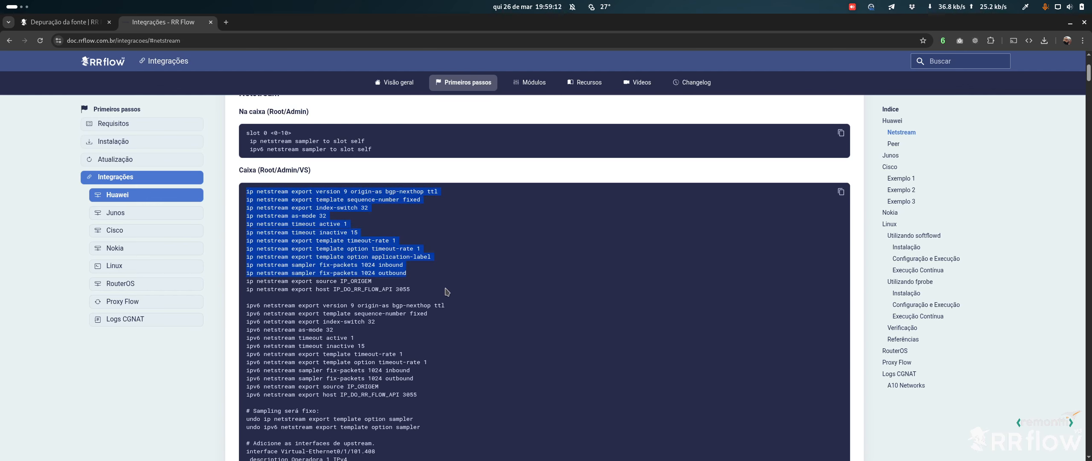
left_click(453, 273)
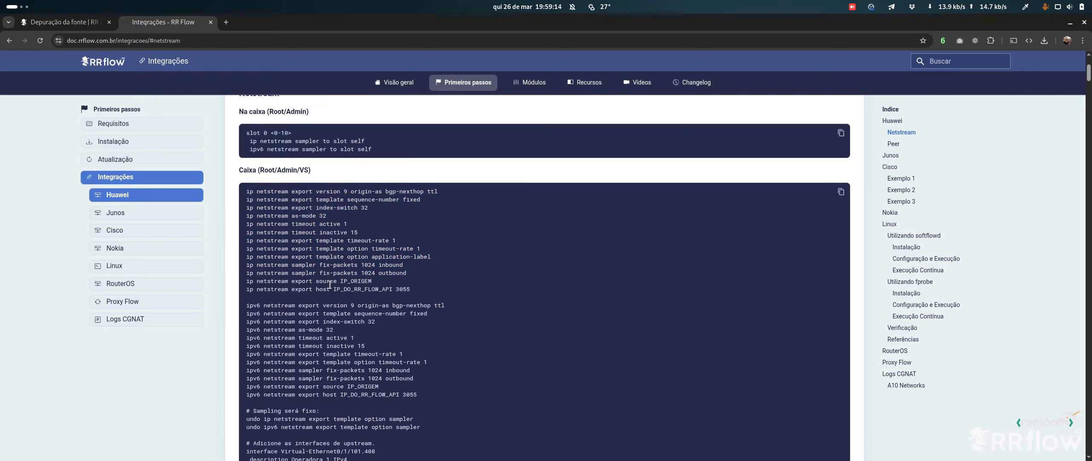
left_click_drag(315, 282, 407, 287)
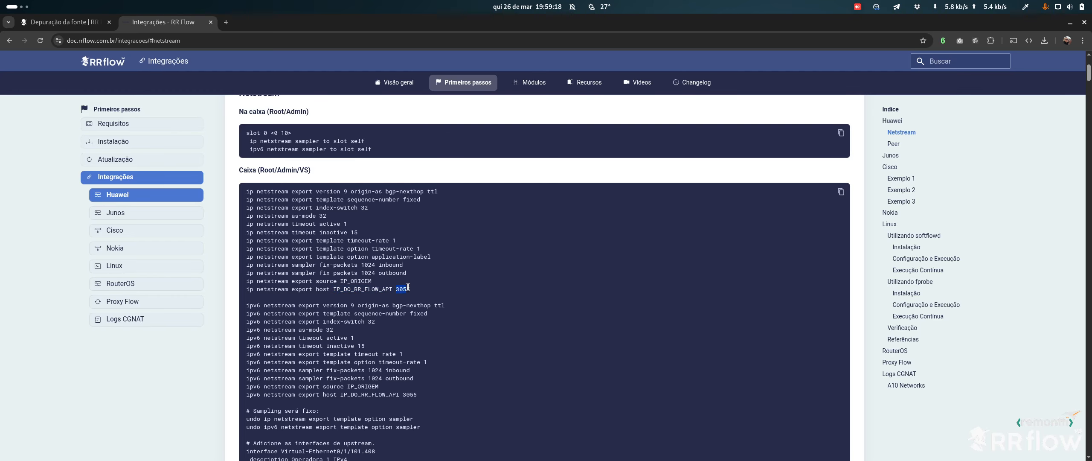
double_click(404, 287)
Select the configuration block and mark the IP_ORIGEM and IP_DO_RR_FLOW_API placeholders on the ipv6 and ip lines
left_click(431, 426, "shift")
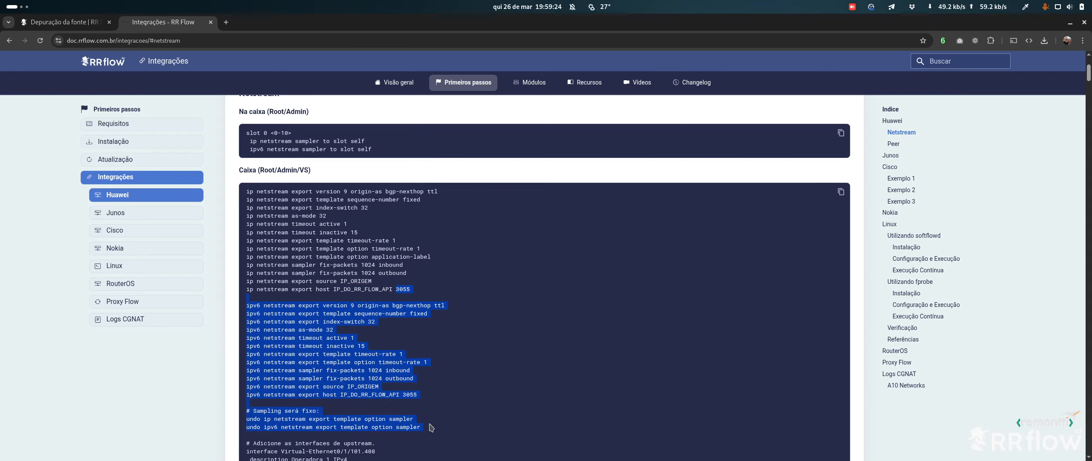
left_click(289, 269)
left_click_drag(246, 191, 429, 426)
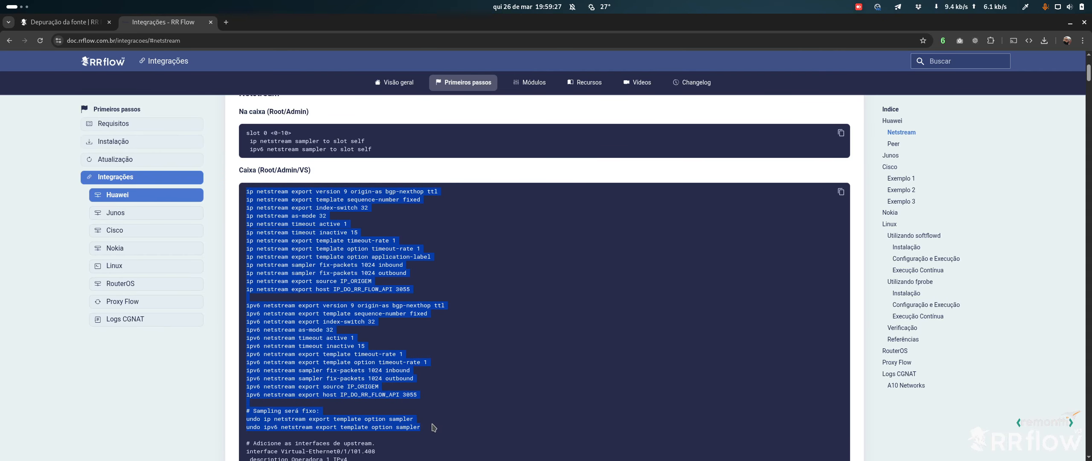
double_click(365, 386)
double_click(362, 394)
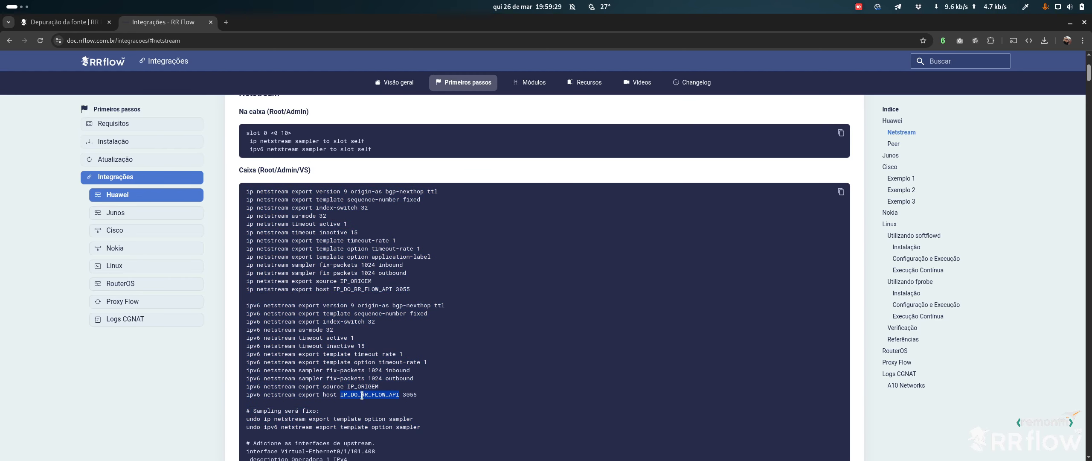
double_click(354, 289)
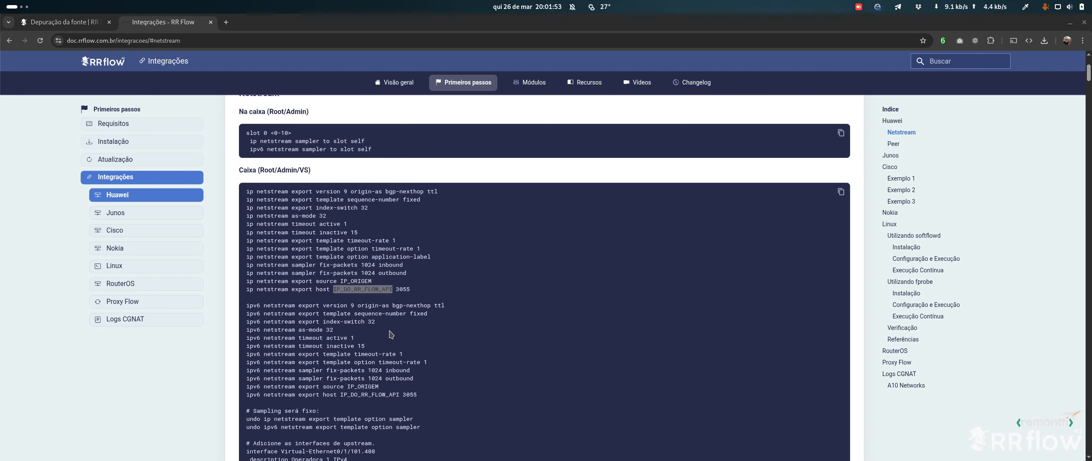
key("super")
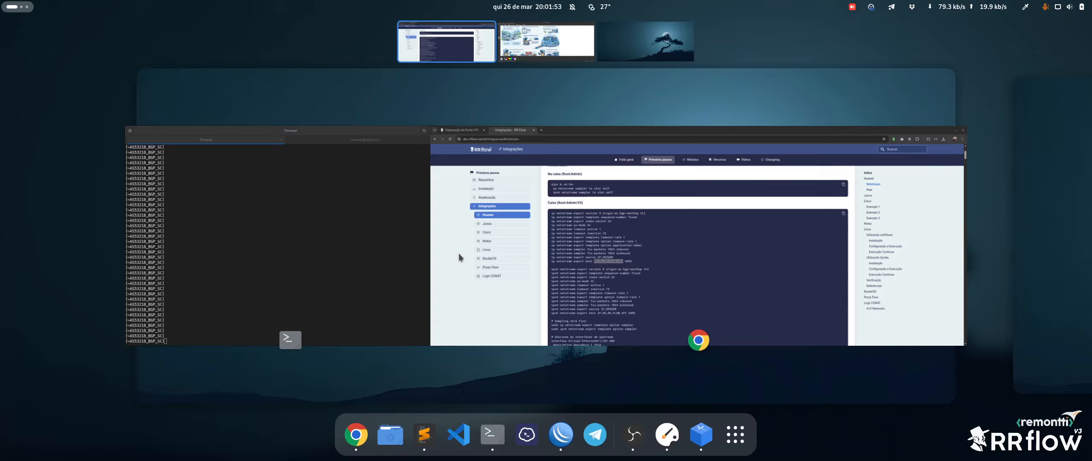
Paste the NetStream export configuration into the router terminal, with collector 168.181.117.248 and source 45.189.228.255
left_click(267, 248)
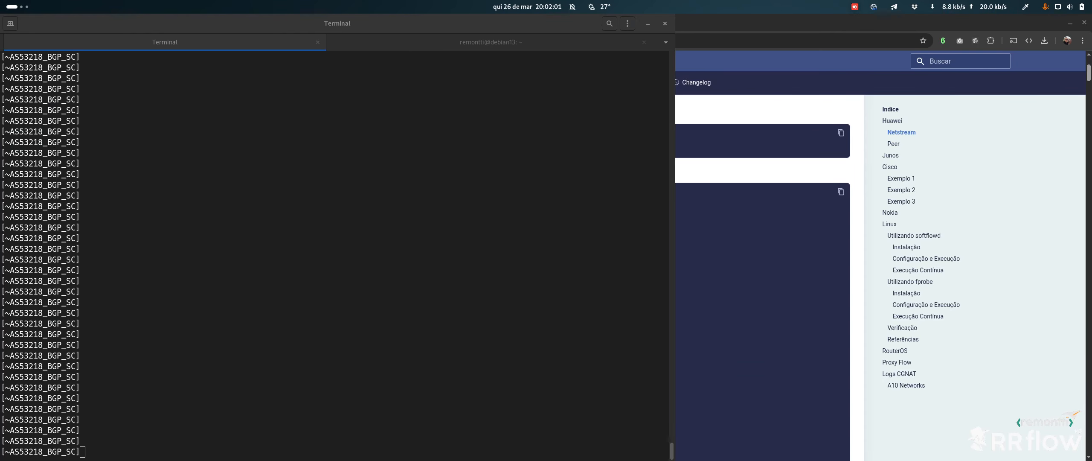
left_click(365, 256)
type("ip netstream export version 9 origin-as bgp-nexthop ttl ip netstream export template sequence-number fixed ip netstream export index-switch 32 ip netstream as-mode 32 ip netstream timeout active 1 ip netstream timeout inactive 15 ip netstream export template timeout-rate 1 ip netstream export template option timeout-rate 1 ip netstream export template option application-label ip netstream sampler fix-packets 1024 inbound ip netstream sampler fix-packets 1024 outbound")
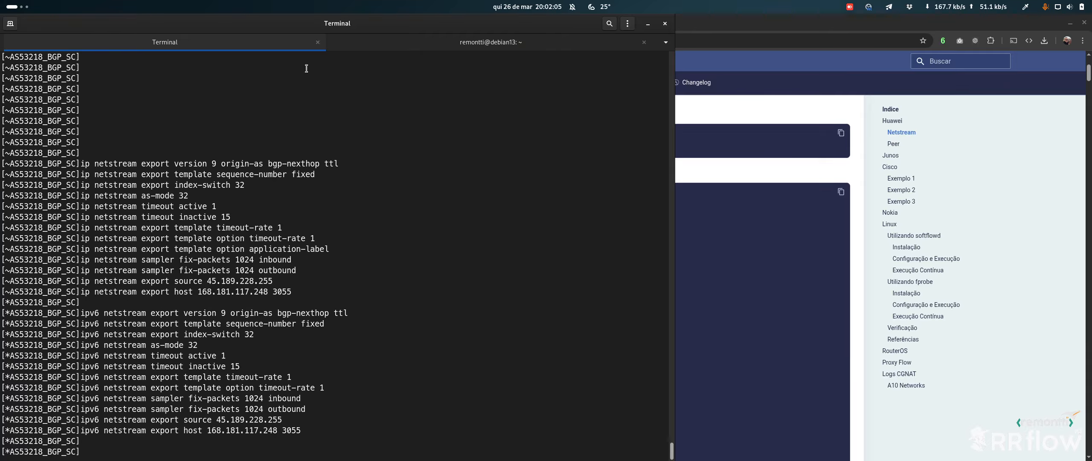
left_click_drag(193, 291, 274, 291)
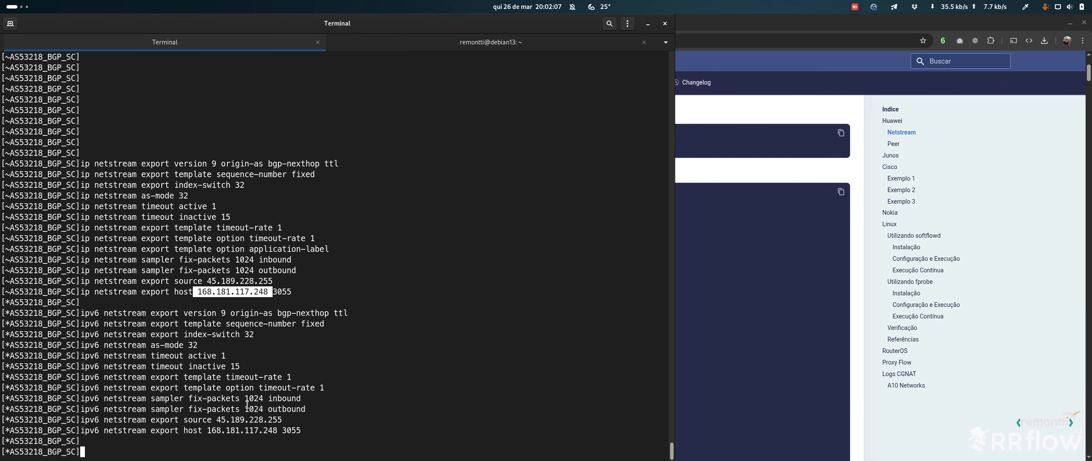
left_click(293, 430)
left_click_drag(231, 419, 259, 419)
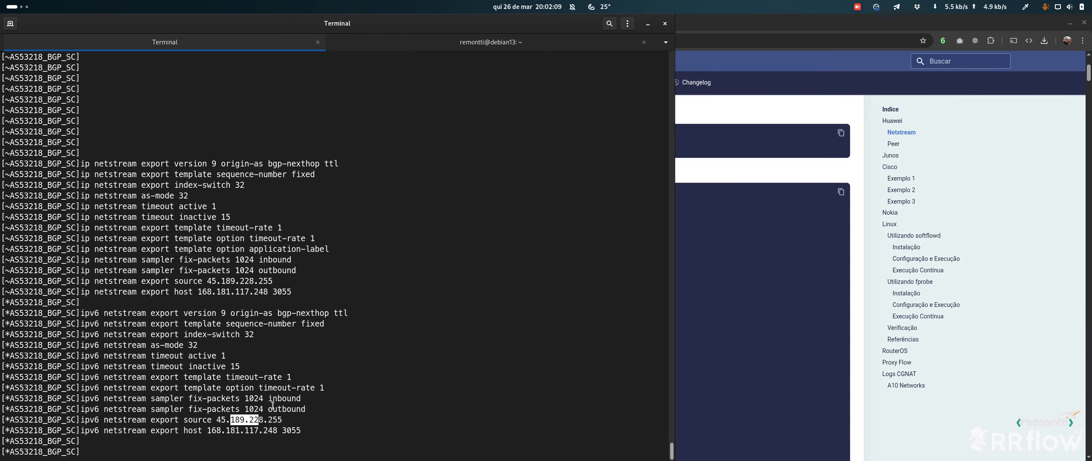
left_click(281, 389)
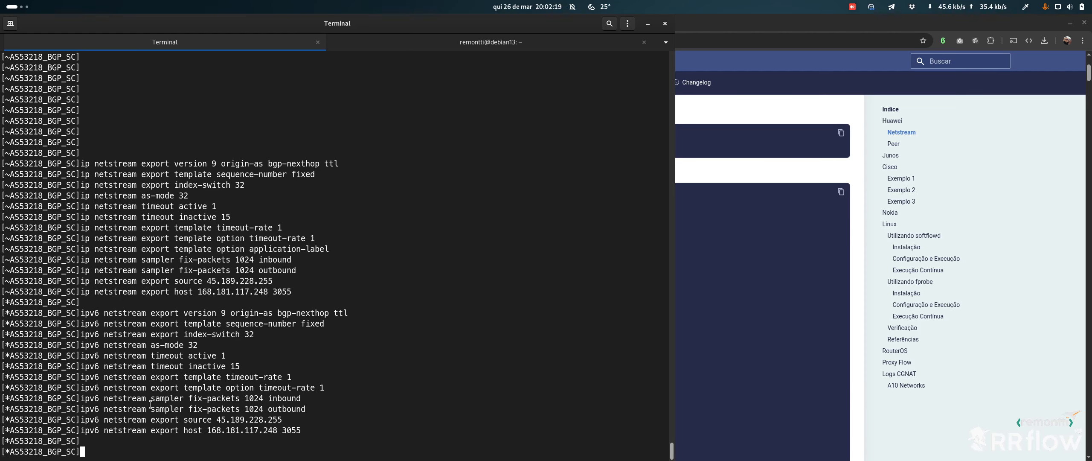
Ping collector 168.181.117.248 from source 45.189.228.255 with ping -a, using the copied addresses
type("ping -c")
key("BackSpace")
key("BackSpace")
type("a")
double_click(217, 281)
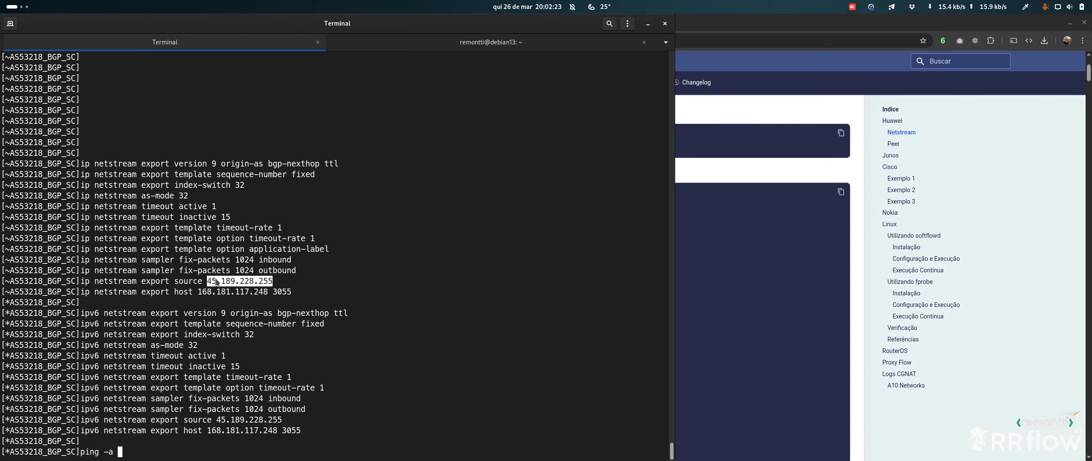
right_click(217, 281)
left_click(252, 298)
key("ctrl+shift+v")
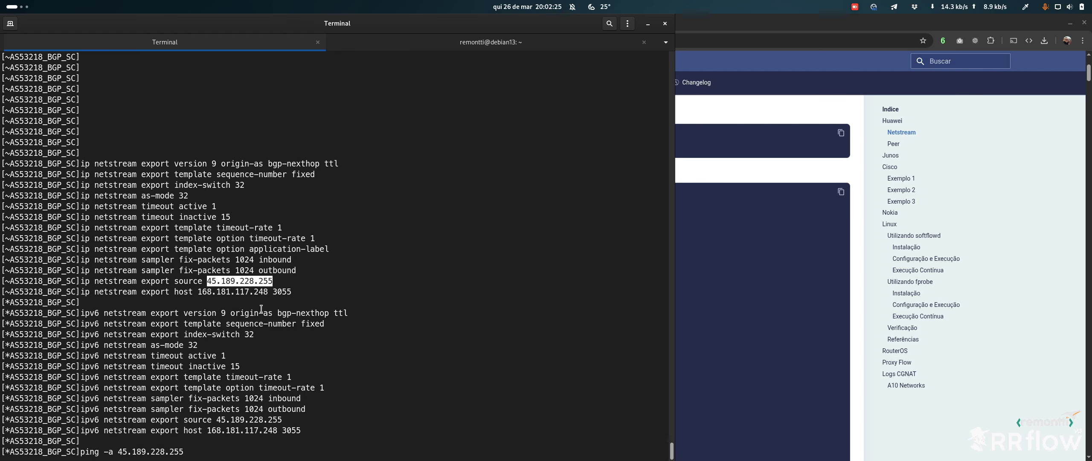
double_click(254, 292)
right_click(254, 291)
left_click(288, 307)
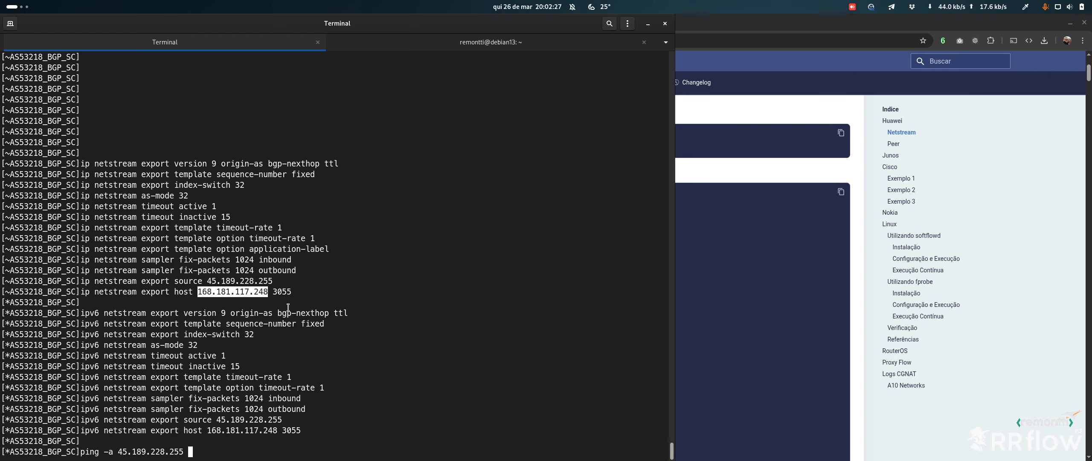
key("ctrl+shift+v")
key("Return")
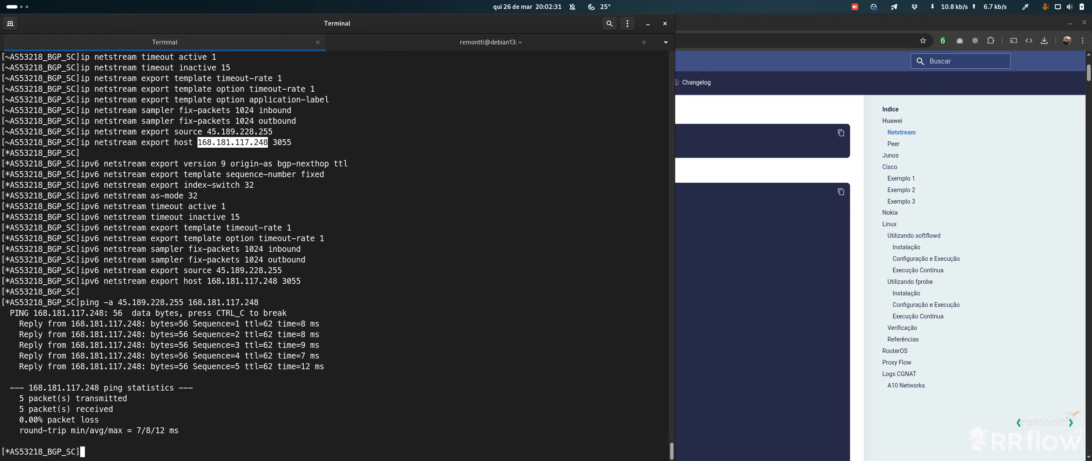
Point out the configuration and the five answered ping replies in the output
left_click(347, 241)
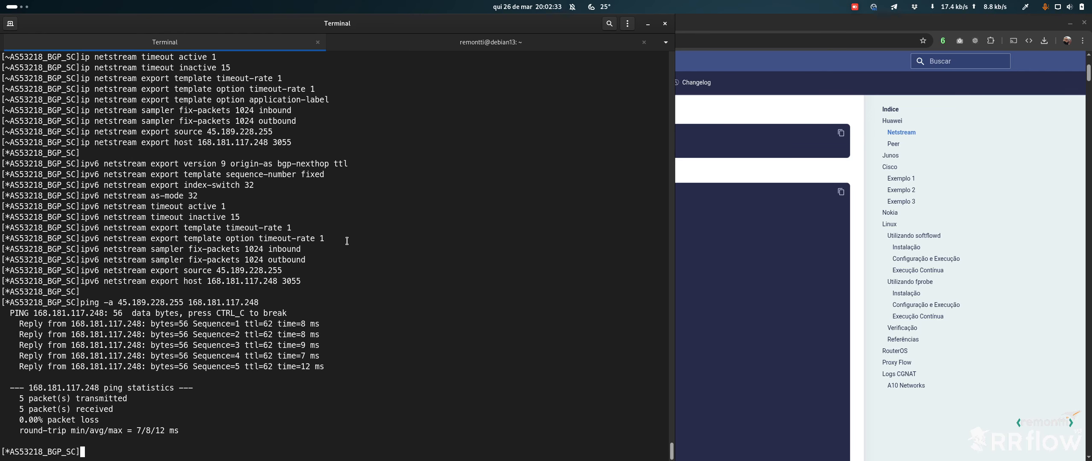
left_click_drag(348, 154, 340, 375)
left_click(342, 360)
List interface descriptions with dis inter des and enter the Eth-Trunk0.2113 interface configuration
type("dis inter ")
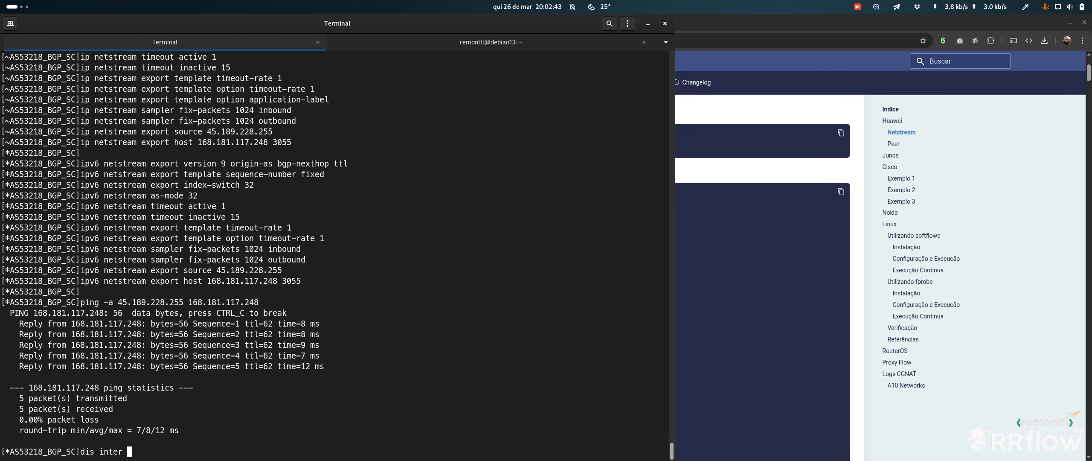
type("des")
key("Return")
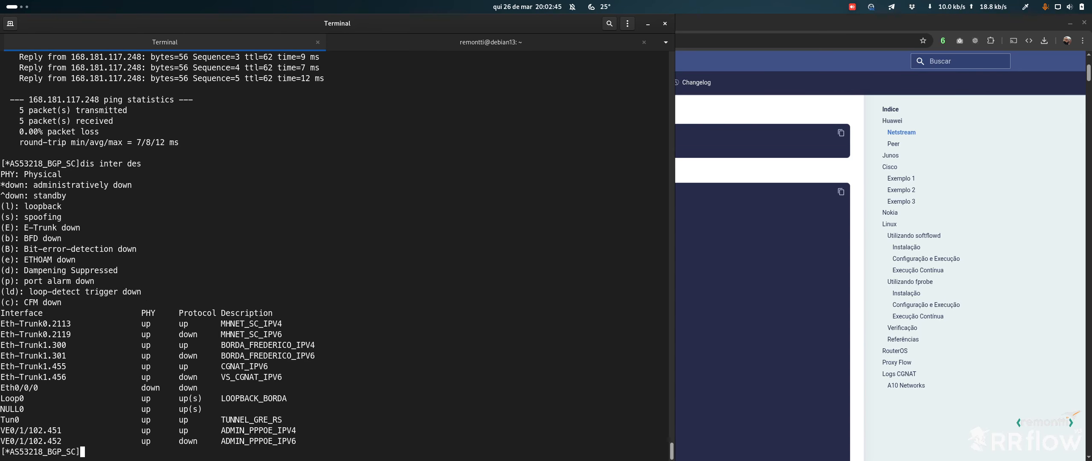
left_click_drag(305, 335, 311, 317)
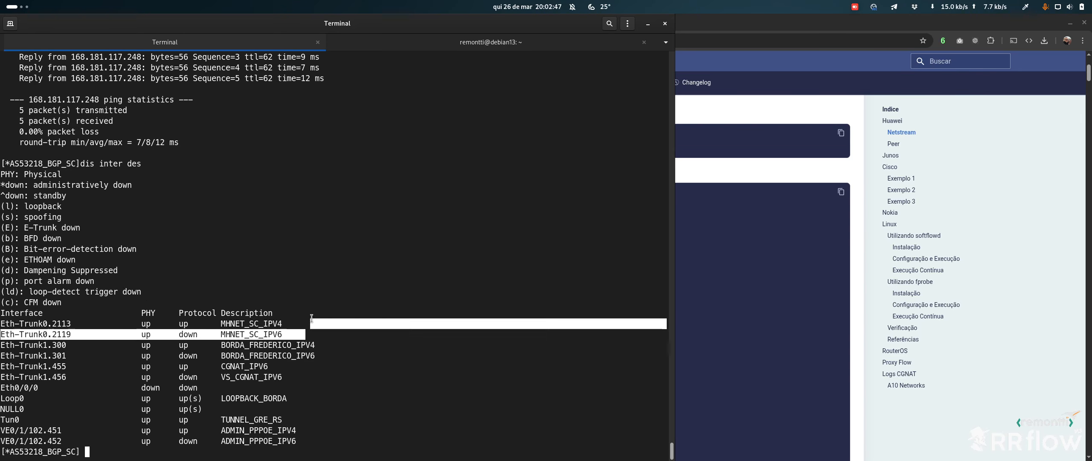
double_click(44, 324)
right_click(44, 328)
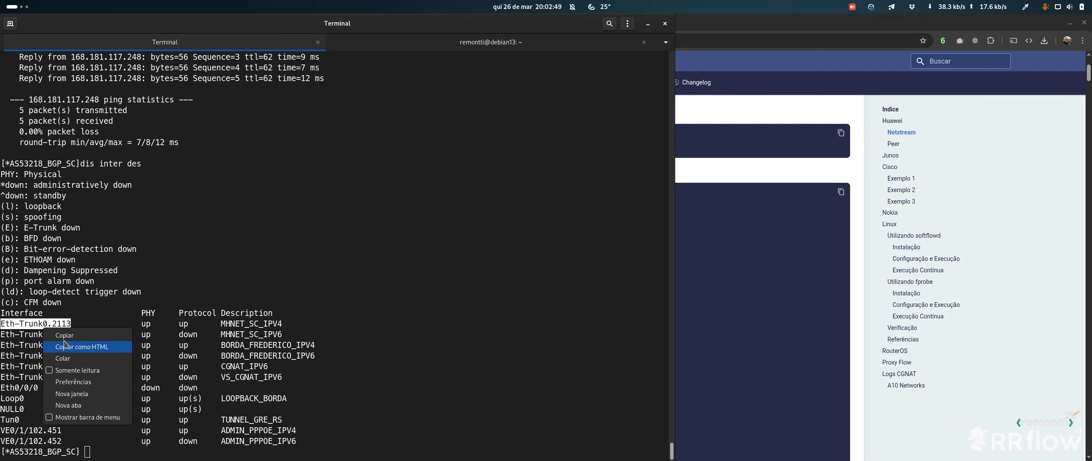
left_click(64, 339)
right_click(60, 324)
left_click(76, 342)
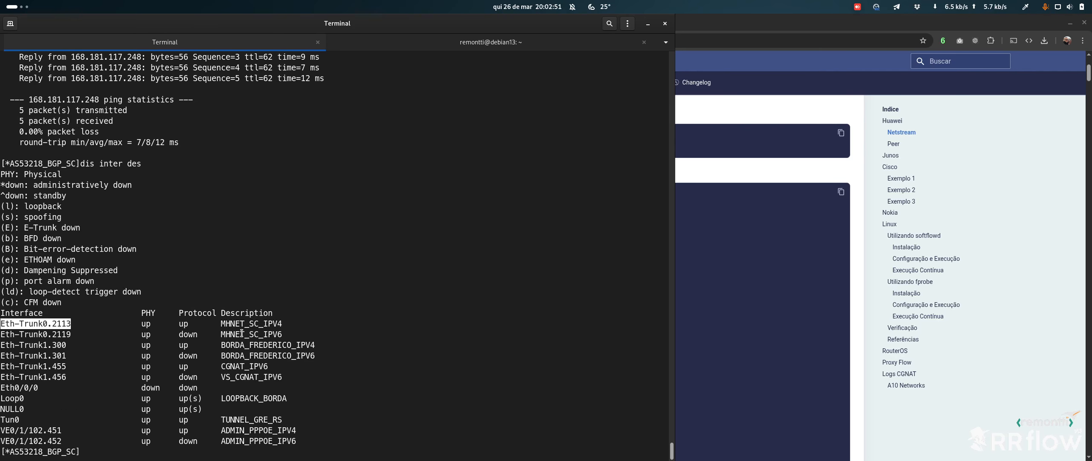
type("inter")
key("ctrl+shift+v")
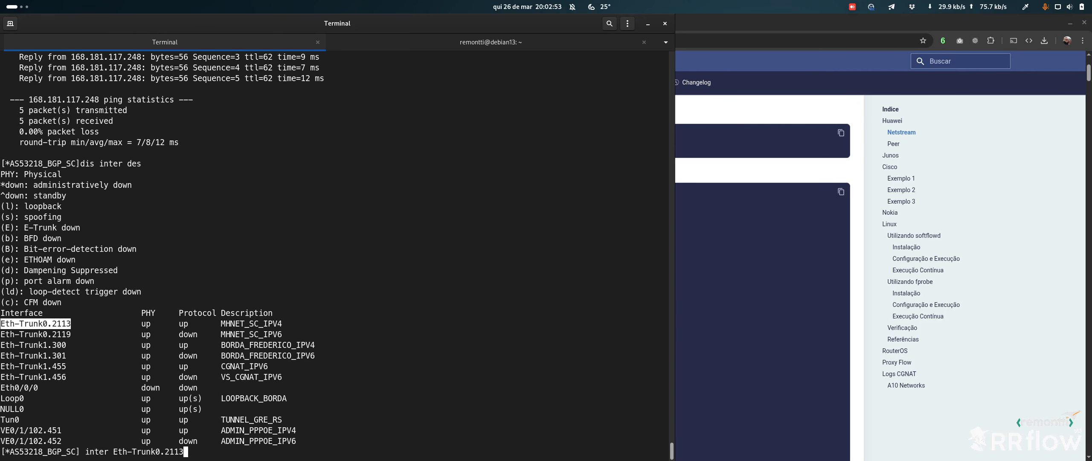
key("Return")
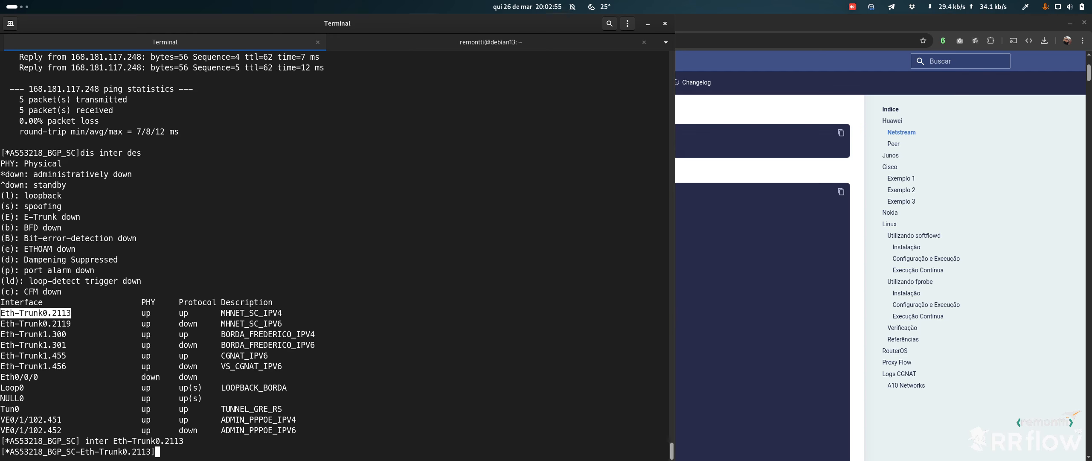
Paste the ip netstream inbound and outbound commands on Eth-Trunk0.2113
key("alt+Tab")
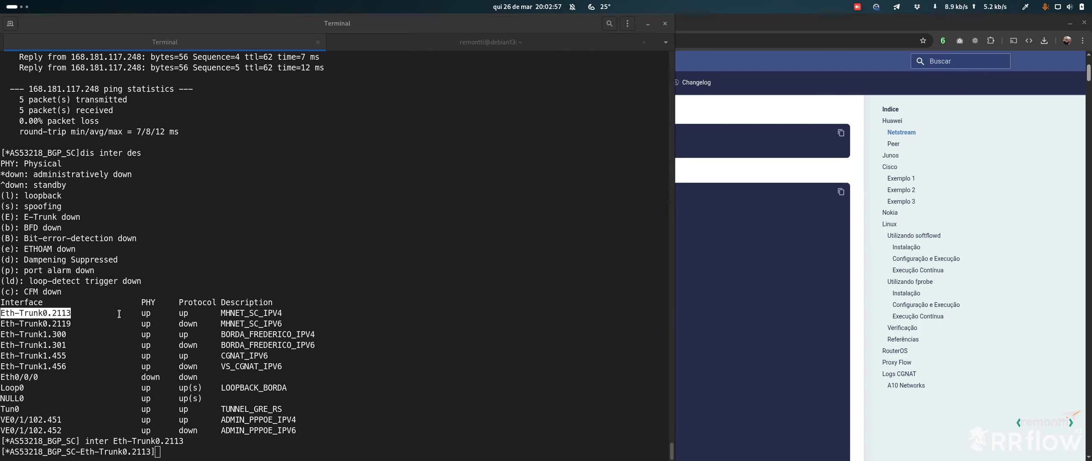
left_click(274, 313)
key("alt+Tab")
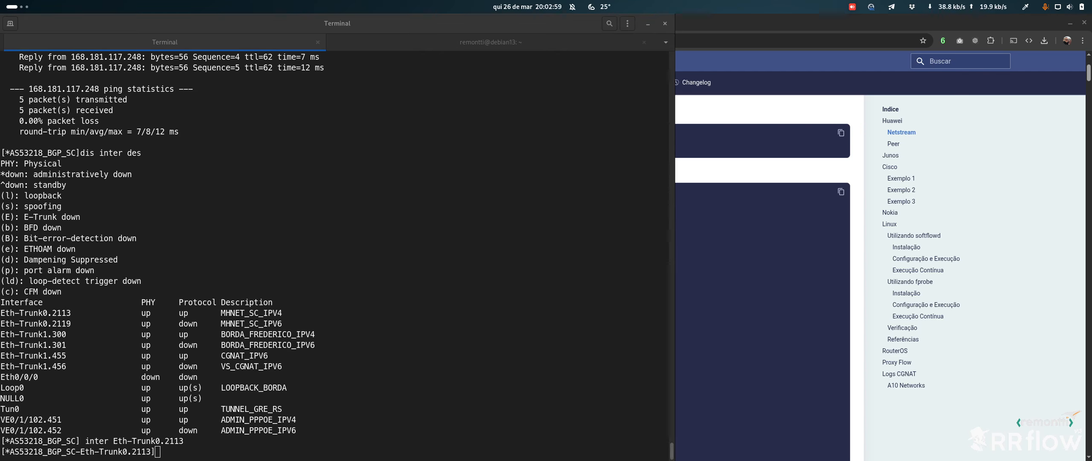
left_click(359, 385)
key("ctrl+shift+v")
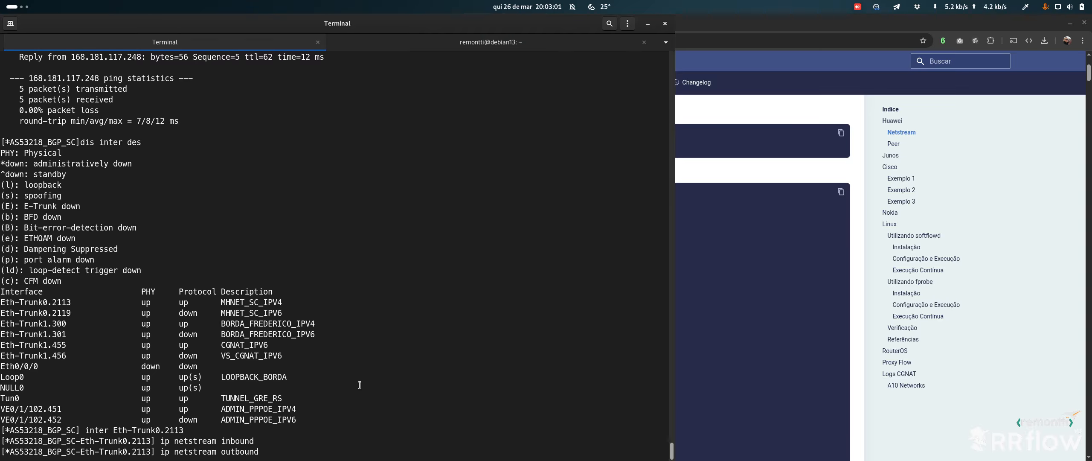
key("Return")
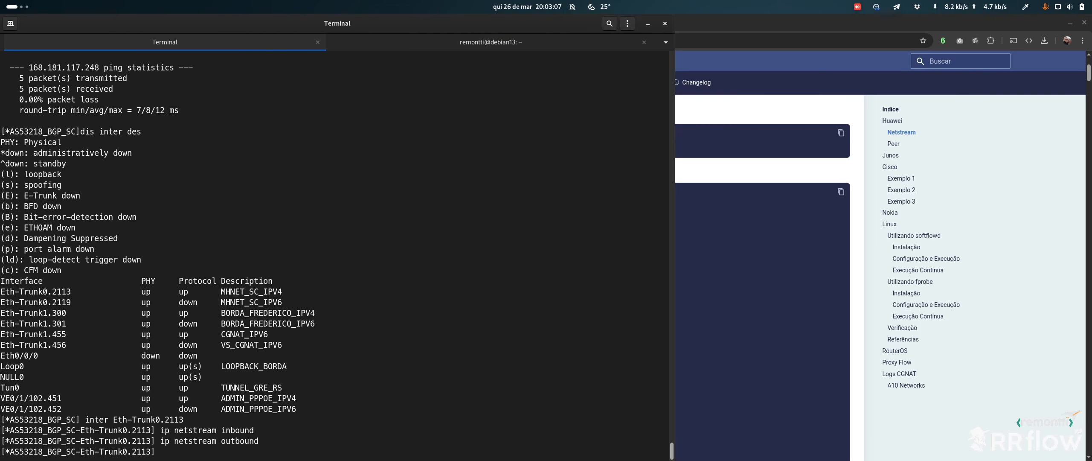
Enter interface Eth-Trunk0.2119 and paste the ipv6 netstream inbound and outbound commands
key("alt+Tab")
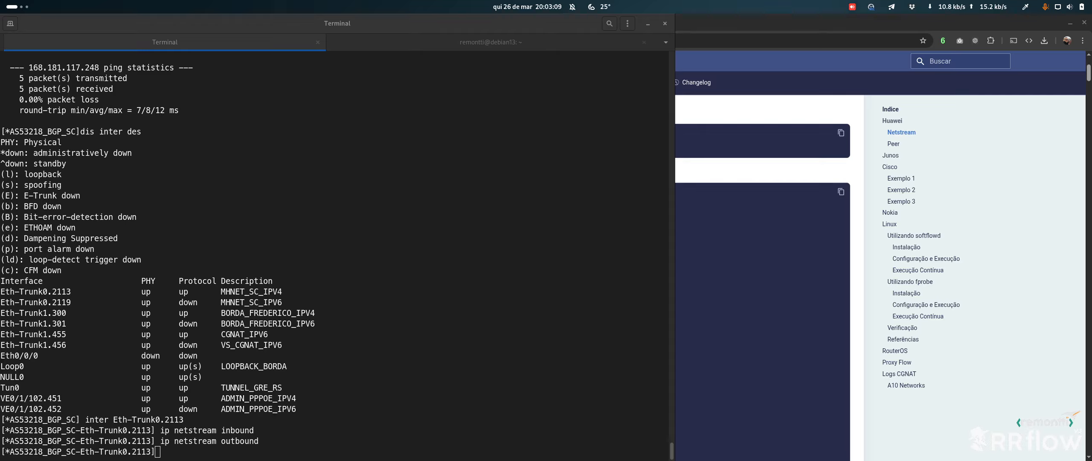
left_click(390, 316)
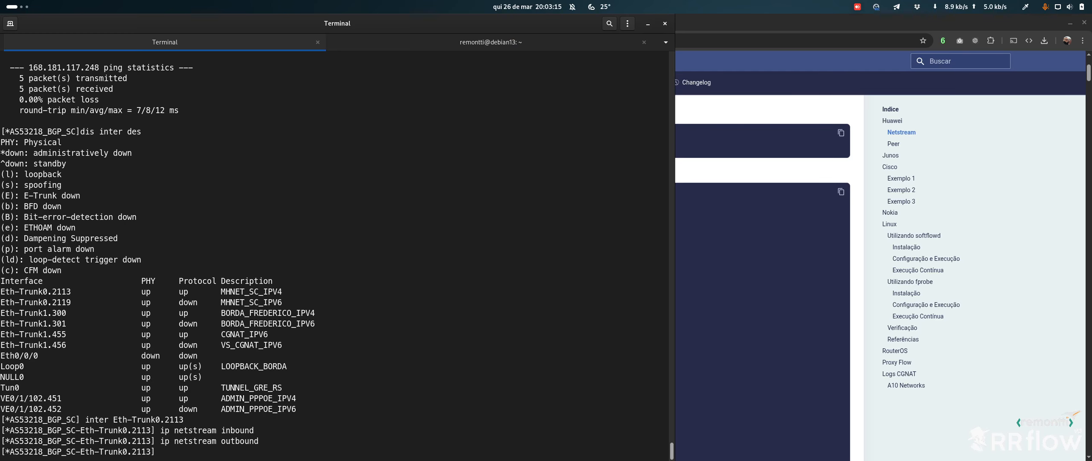
key("alt+Tab")
left_click(348, 350)
type("interface Eth-Trunk0.2119")
key("Return")
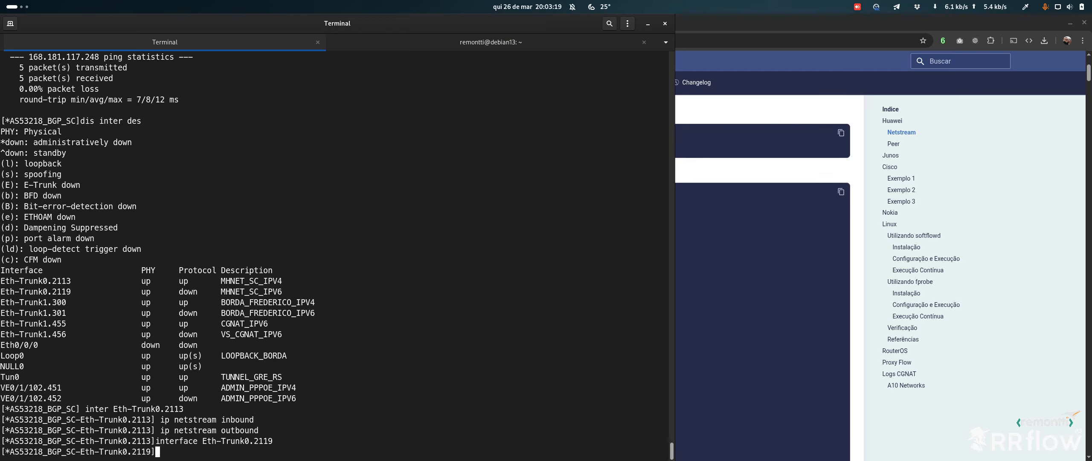
key("alt+Tab")
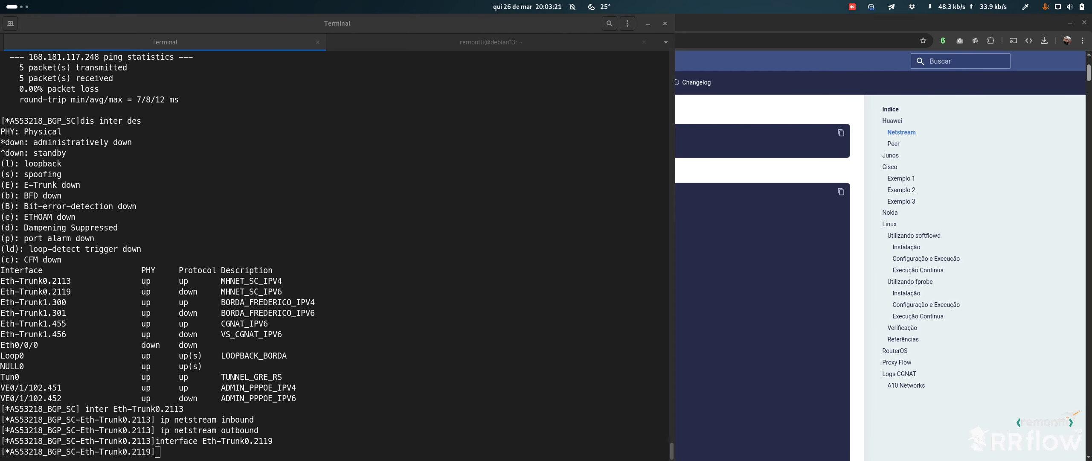
key("alt+Tab")
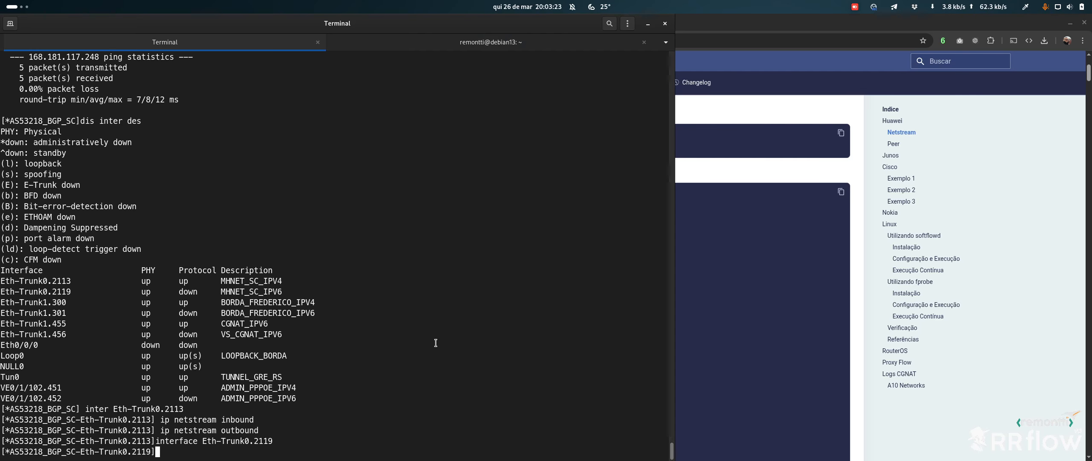
type("ipv6 netstream inbound  ipv6 netstream outbound")
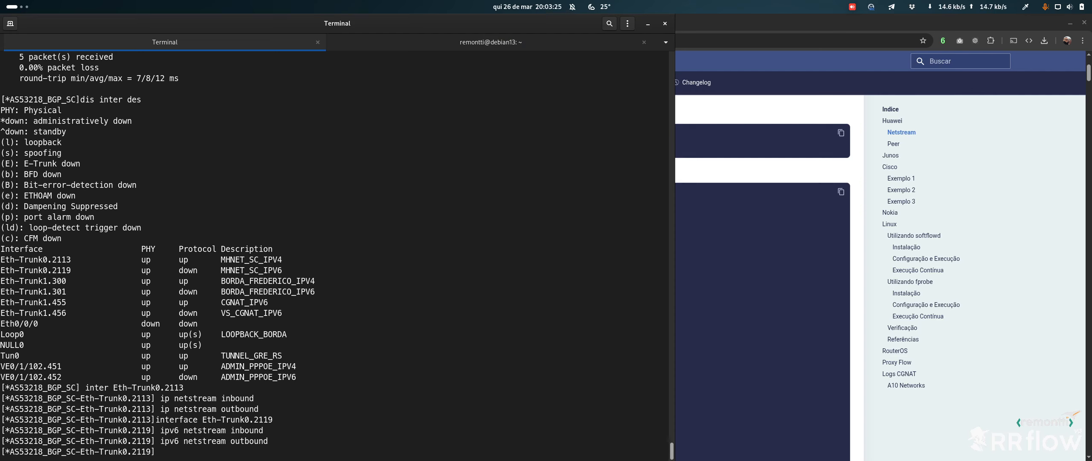
Apply the NetStream commands to the remaining Eth-Trunk1.300 and 1.301 subinterfaces and check the config lines
key("alt+Tab")
key("alt+Tab")
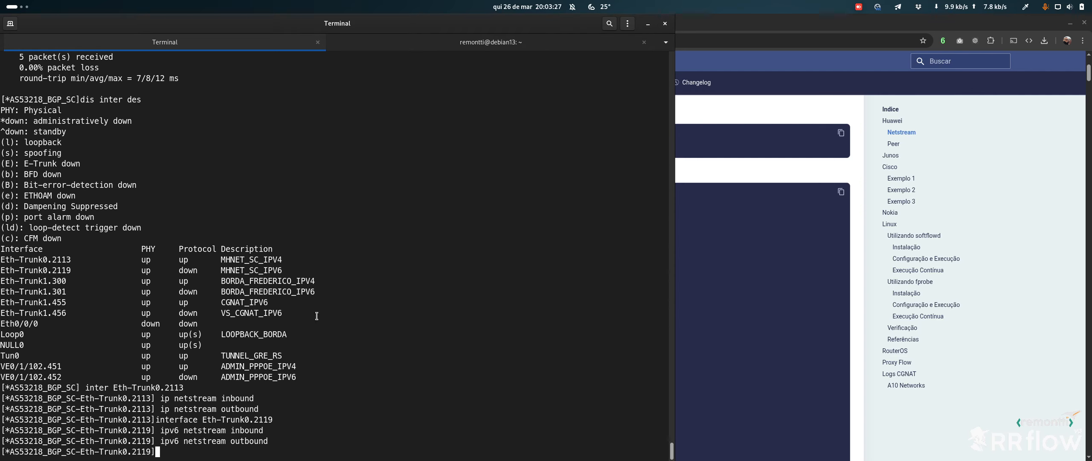
type("interface Eth-Trunk1.300  ip netstream inbound  ip netstream outbound interface Eth-Trunk1.301  ipv6 netstream inbound  ipv6 netstream outbound interface Eth-Trunk0.2113  ip netstream inbound  ip netstream outbound")
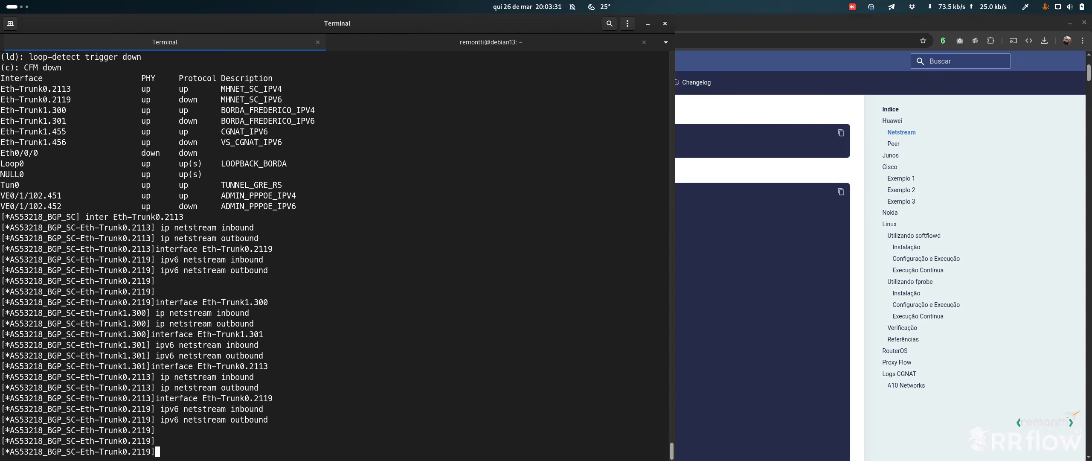
left_click_drag(219, 295, 250, 431)
left_click(300, 410)
Bring up KolourPaint and clear the entire image
key("super")
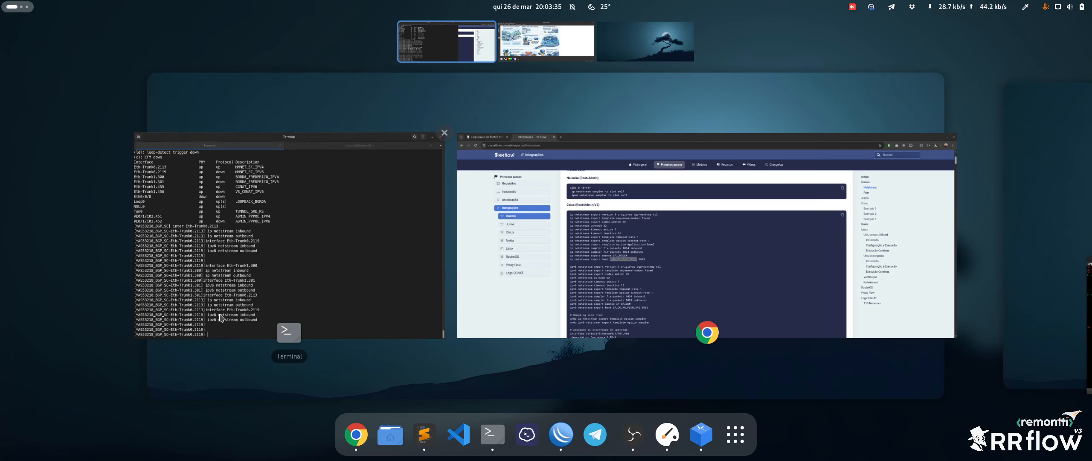
scroll(332, 278, "down", 1)
left_click(512, 293)
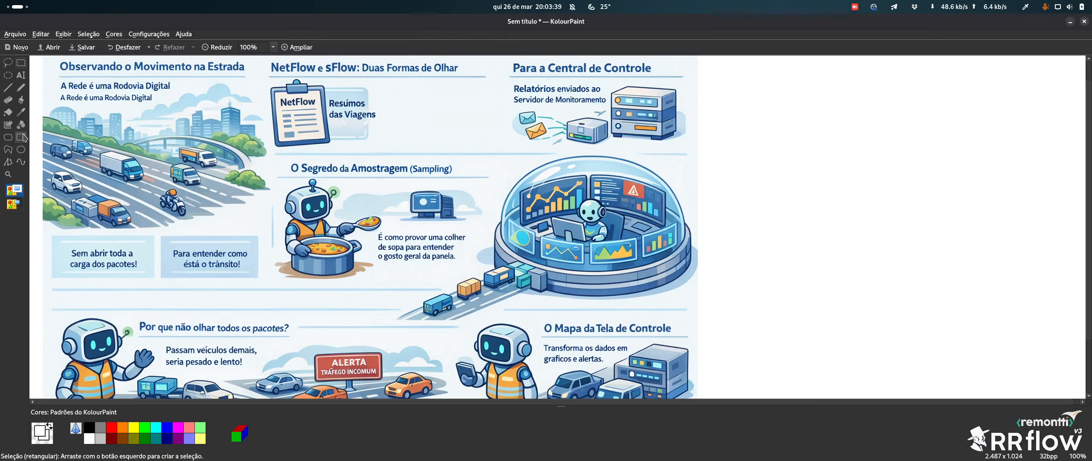
key("ctrl+a")
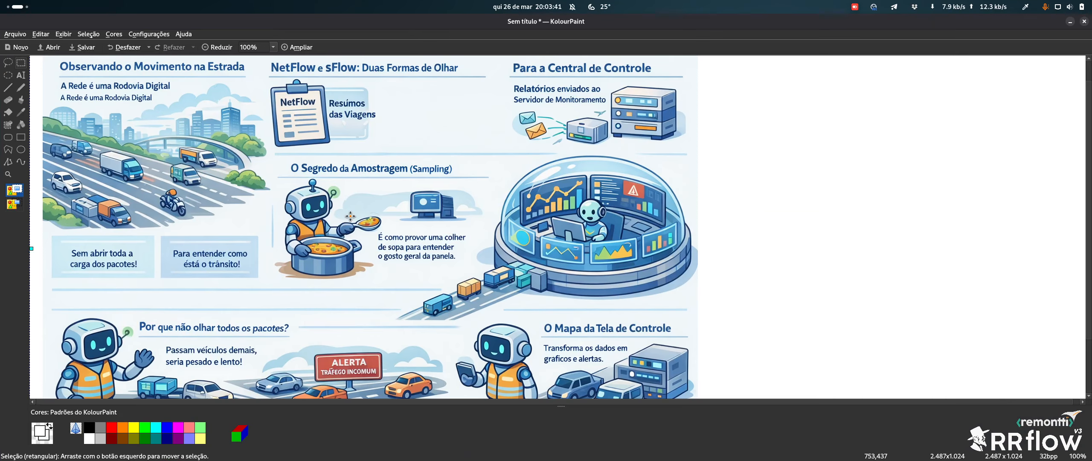
key("Delete")
Draw a large black rectangle holding two small boxes, plus a small red box beneath it
left_click(21, 137)
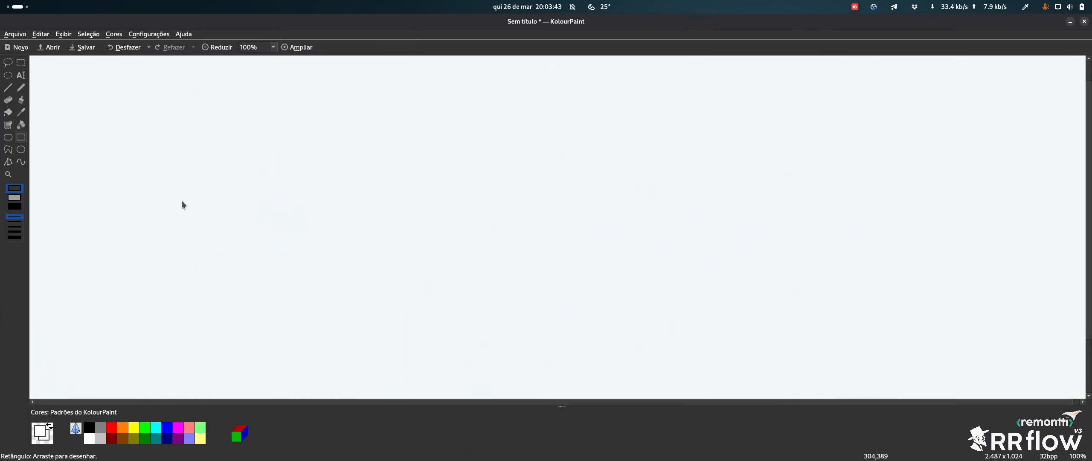
left_click_drag(137, 126, 660, 290)
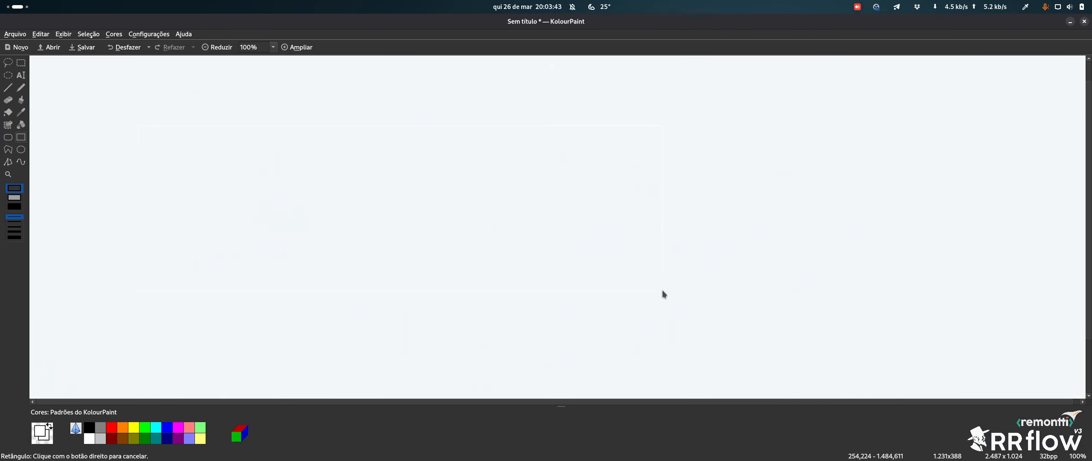
left_click(88, 426)
left_click_drag(149, 156, 626, 319)
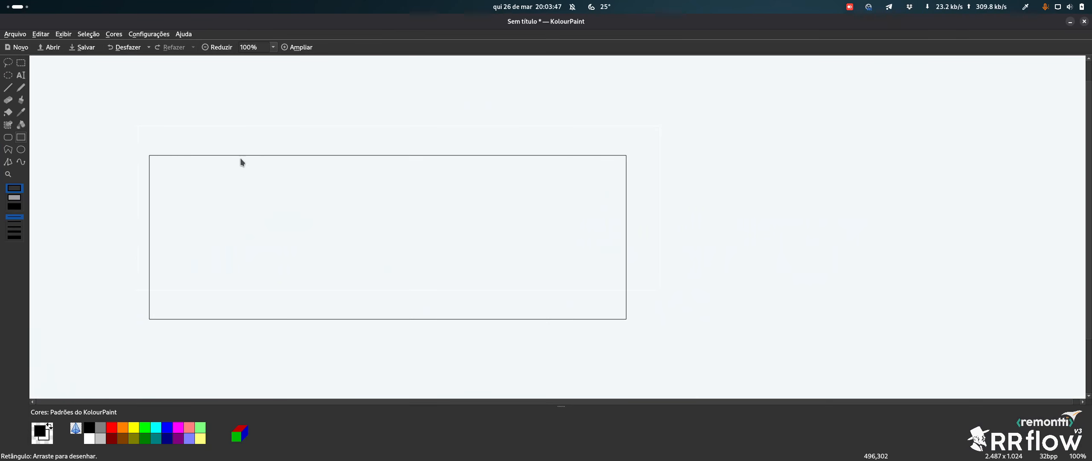
key("ctrl+z")
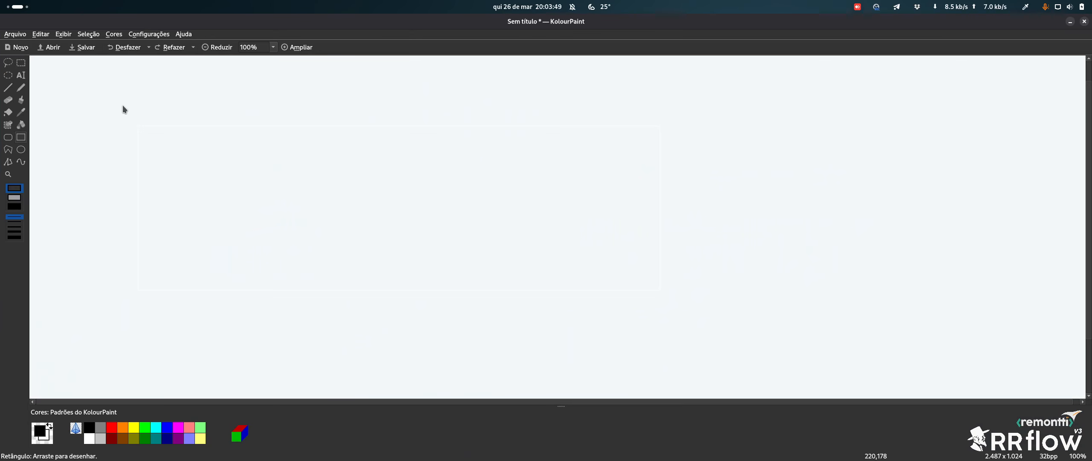
left_click_drag(123, 106, 784, 299)
left_click_drag(166, 167, 242, 220)
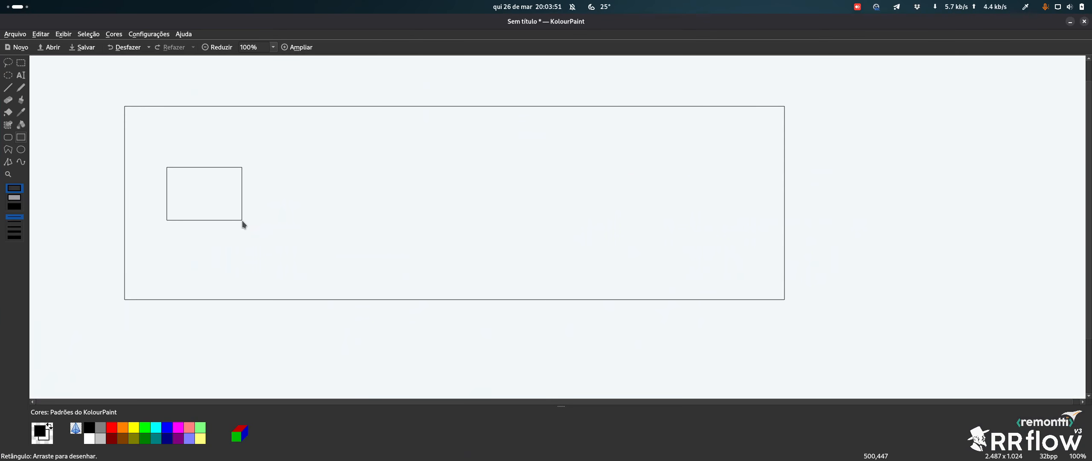
left_click_drag(670, 166, 763, 229)
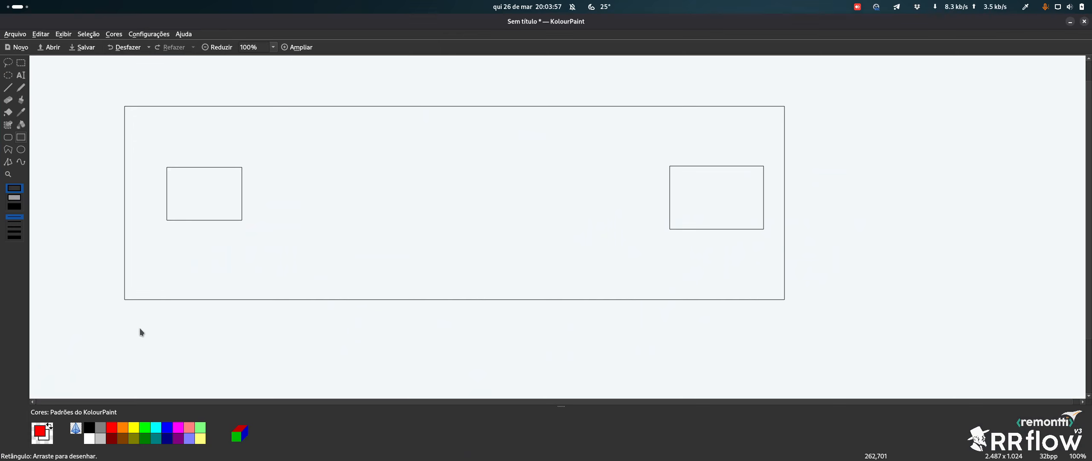
left_click_drag(139, 327, 190, 357)
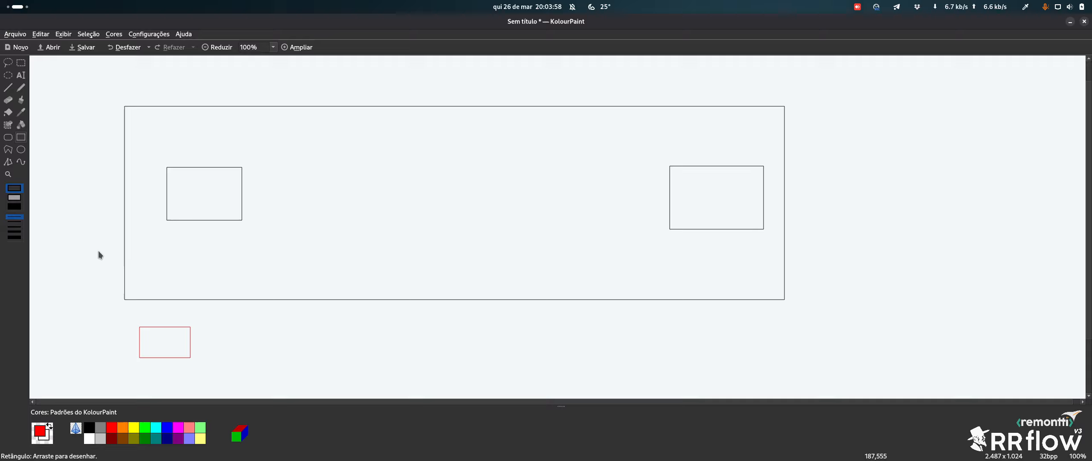
left_click(22, 77)
Letter the small red box with O and D on two lines
left_click_drag(145, 332, 181, 351)
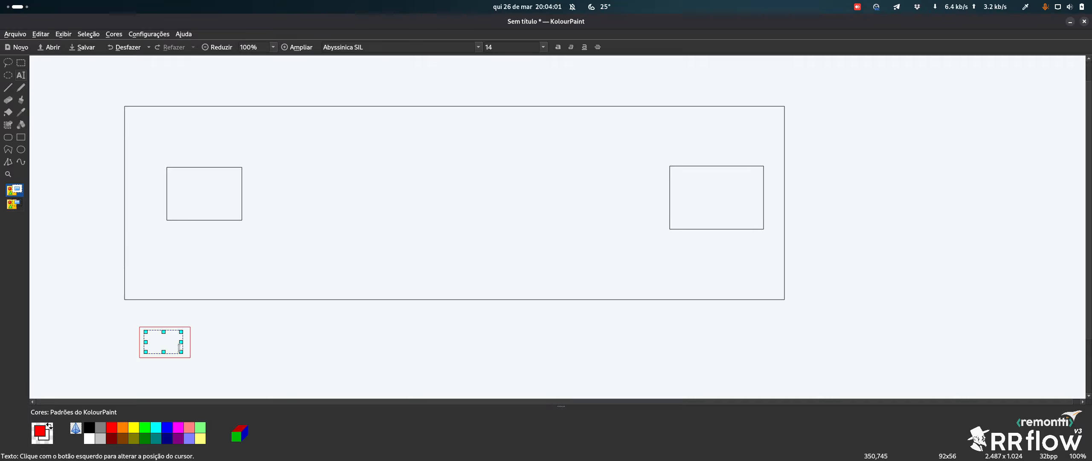
type("O")
key("Return")
type("D")
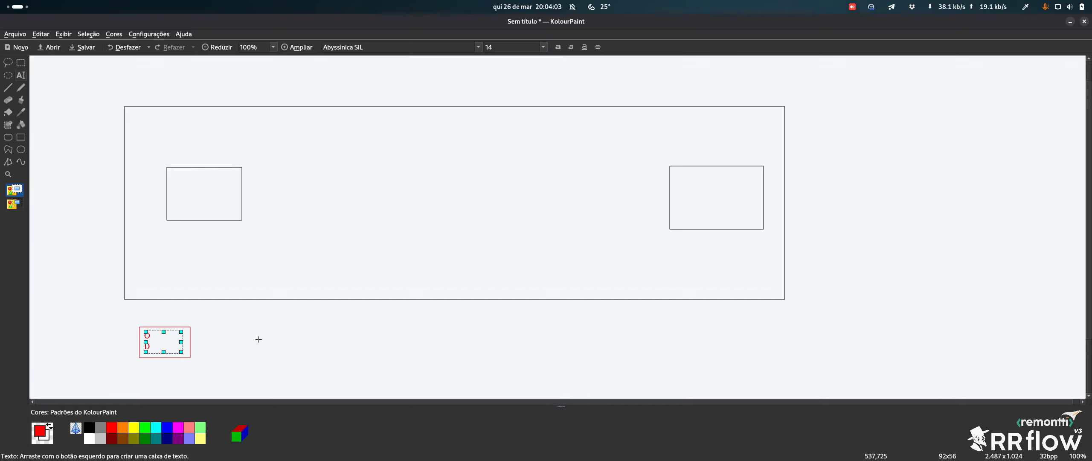
left_click(258, 339)
Move the O/D box into the large rectangle, just right of the left small box
left_click(21, 63)
left_click_drag(128, 369, 195, 196)
left_click_drag(158, 159, 267, 240)
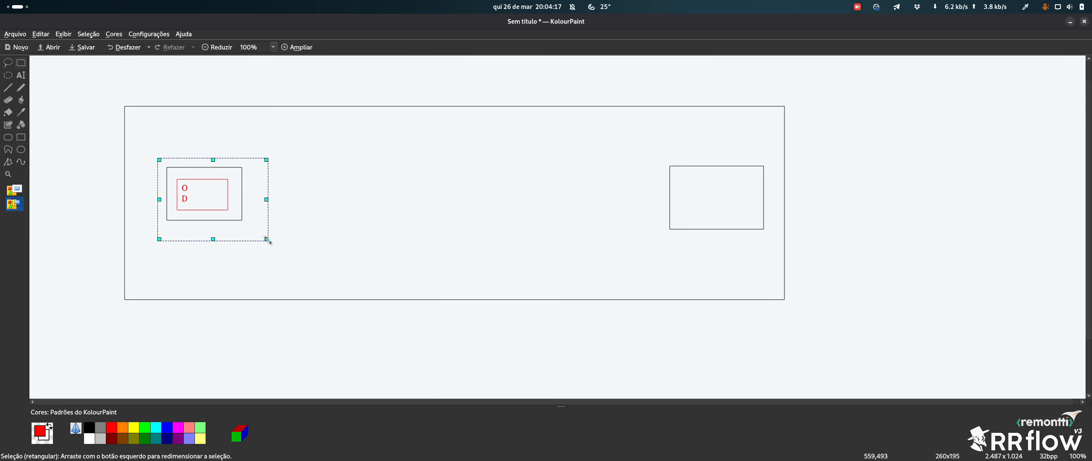
key("ctrl+z")
key("ctrl+z")
left_click_drag(196, 195, 283, 192)
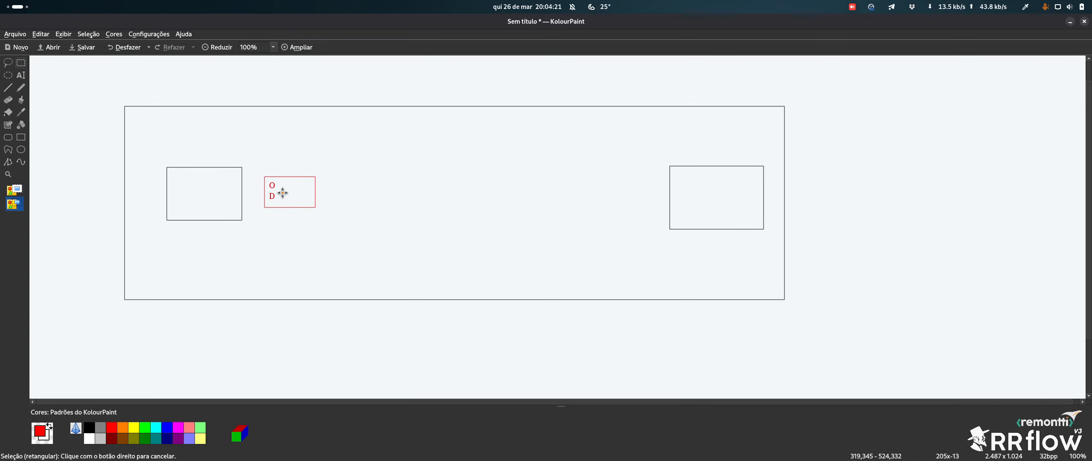
left_click(20, 100)
mouse_move(309, 198)
left_mouse_down()
mouse_move(670, 187)
mouse_move(678, 196)
mouse_move(664, 185)
left_mouse_up()
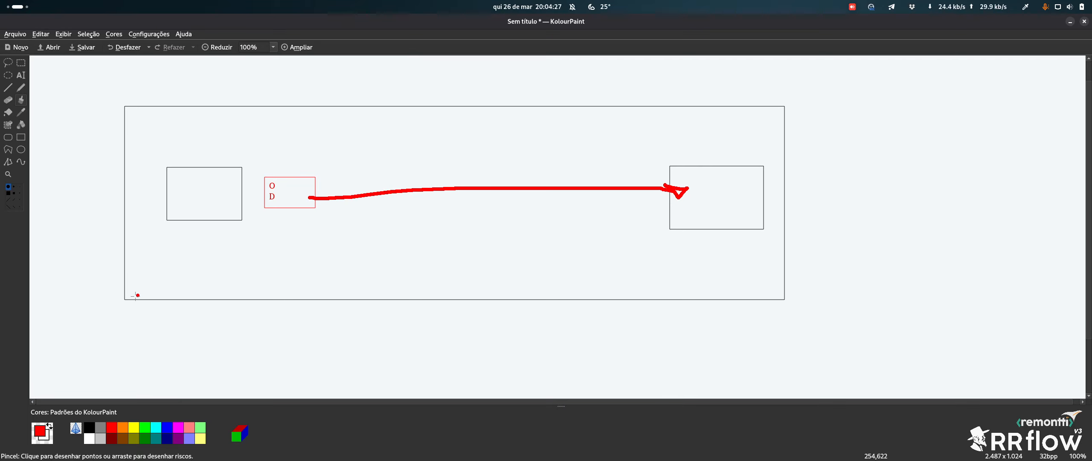
left_click_drag(143, 340, 149, 336)
mouse_move(254, 137)
left_mouse_down()
mouse_move(246, 255)
mouse_move(162, 146)
mouse_move(162, 155)
left_mouse_up()
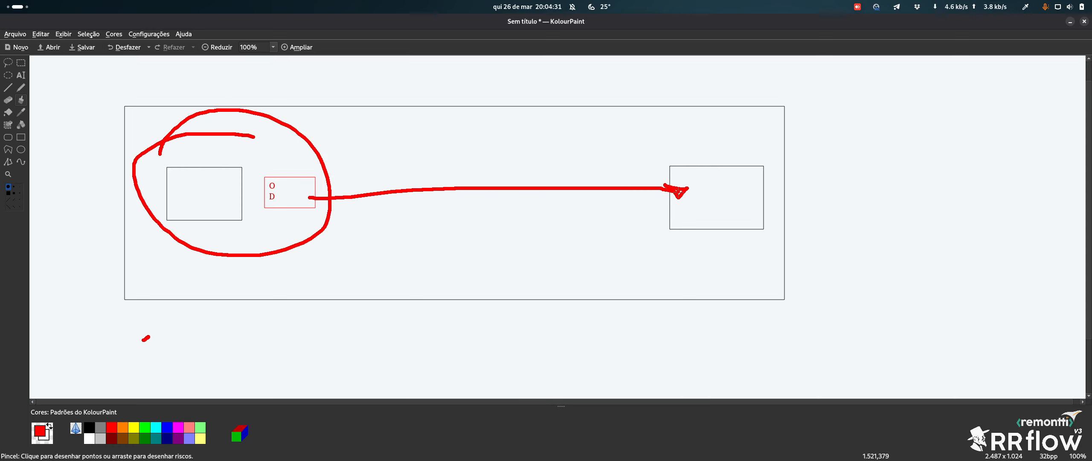
mouse_move(751, 156)
left_mouse_down()
mouse_move(610, 243)
mouse_move(742, 151)
left_mouse_up()
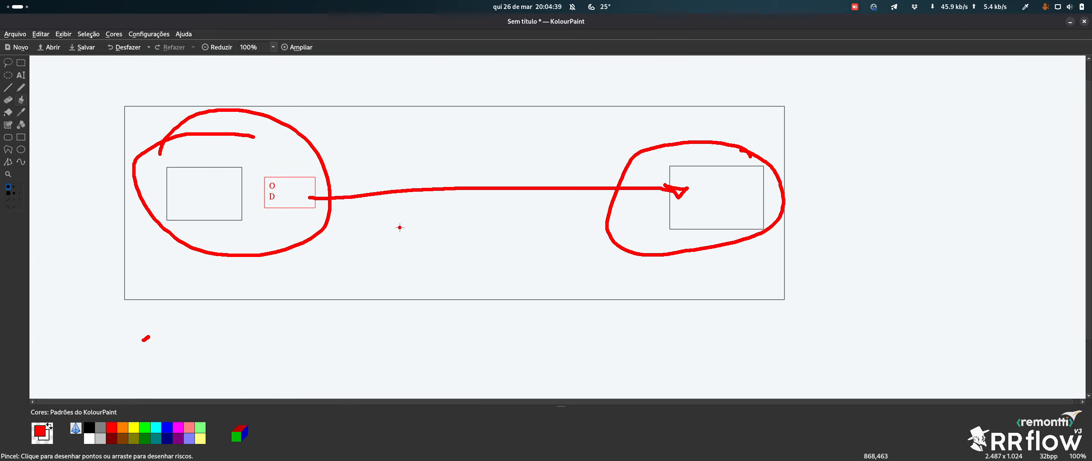
key("ctrl+z")
key("ctrl+z")
key("ctrl+z")
key("ctrl+z")
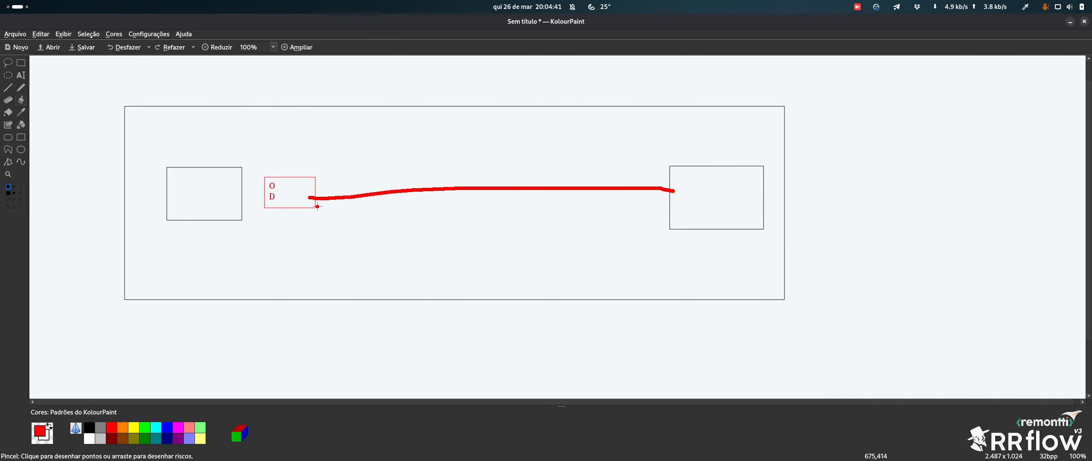
Move the red O/D box below the large box and draw a small black rectangle near its centre
left_click(21, 63)
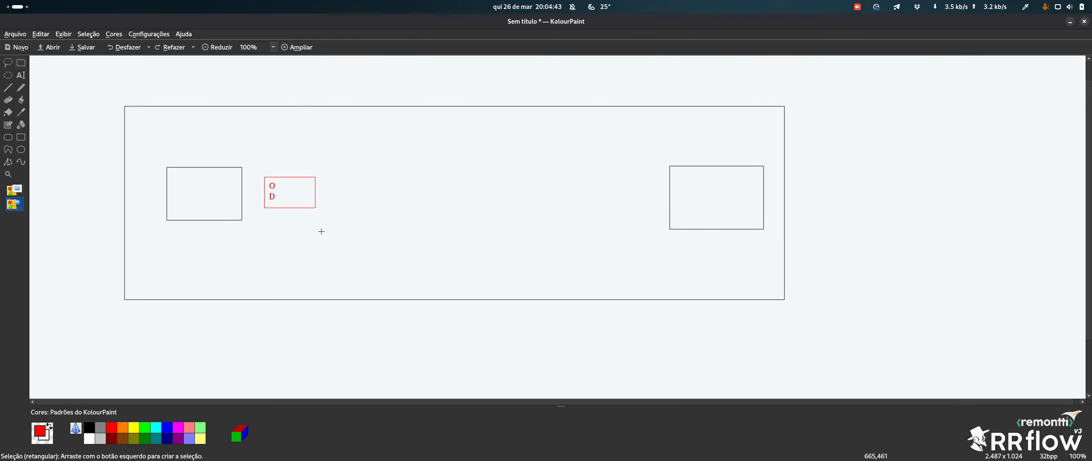
left_click_drag(258, 168, 205, 358)
left_click(21, 138)
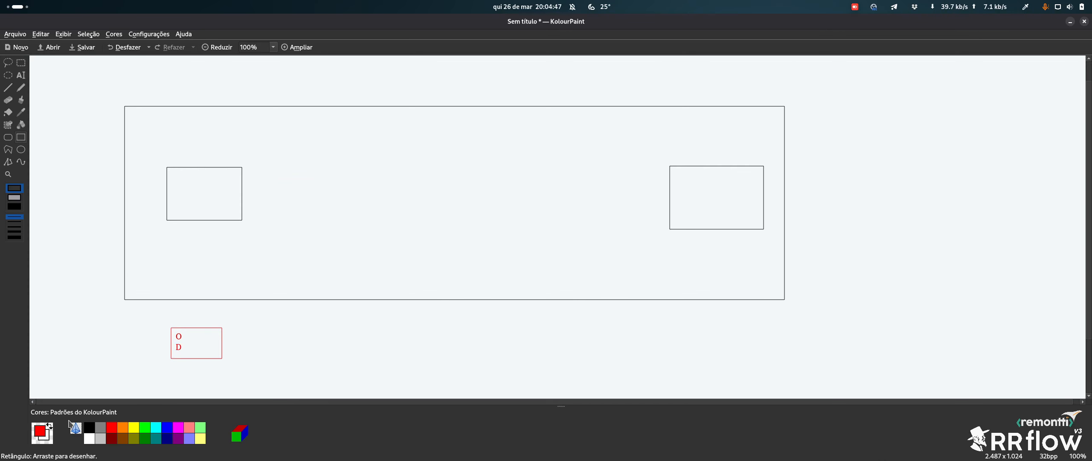
left_click(89, 427)
left_click_drag(473, 211, 533, 251)
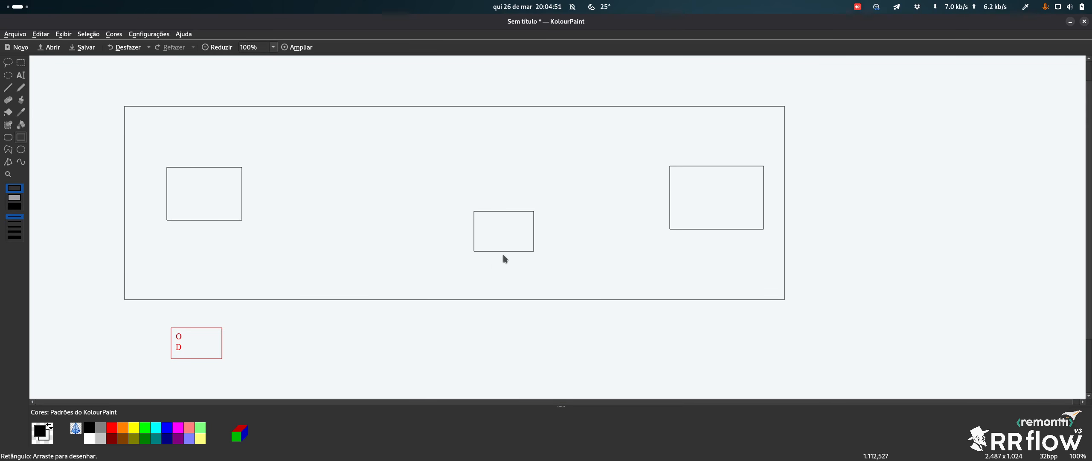
Try black connecting lines and shifting the O/D box right, then undo those changes
key("b")
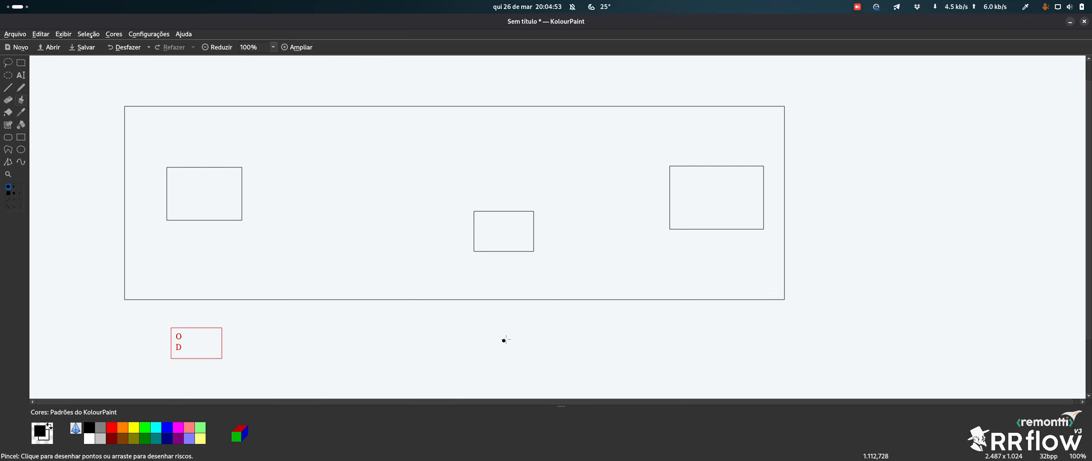
left_click_drag(467, 363, 497, 246)
left_click_drag(755, 361, 725, 225)
left_click(23, 66)
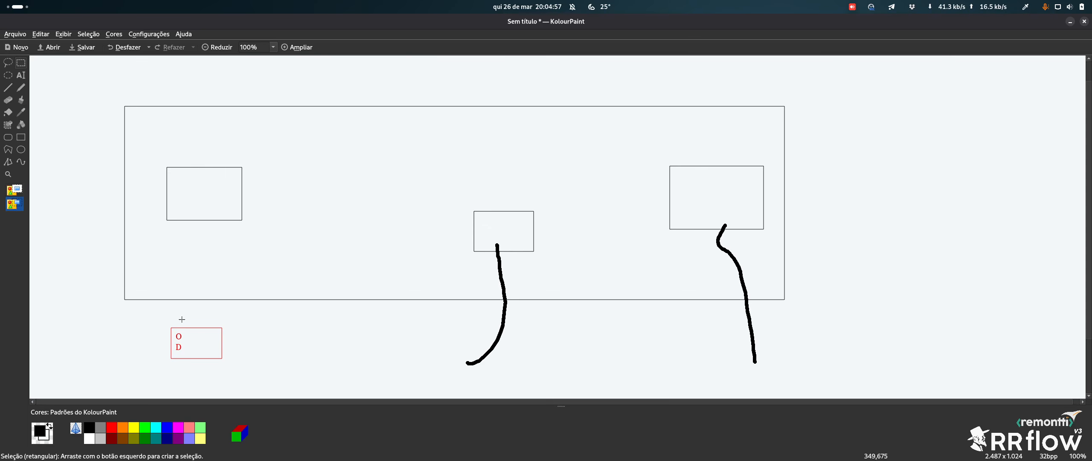
left_click_drag(154, 315, 244, 375)
mouse_move(211, 348)
left_mouse_down()
mouse_move(713, 223)
mouse_move(773, 357)
mouse_move(524, 292)
mouse_move(571, 201)
mouse_move(778, 363)
mouse_move(480, 314)
mouse_move(678, 164)
mouse_move(736, 237)
mouse_move(512, 315)
mouse_move(729, 358)
mouse_move(274, 348)
left_mouse_up()
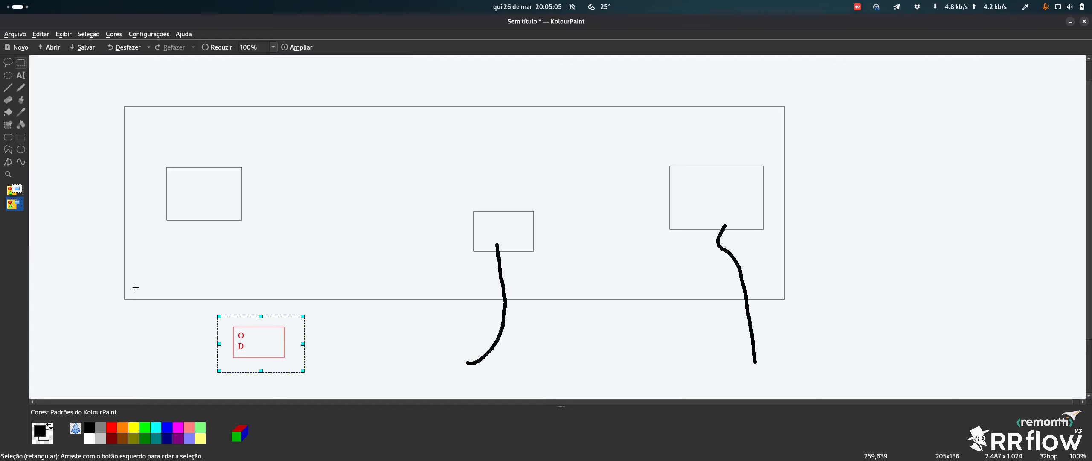
left_click(47, 126)
key("ctrl+z")
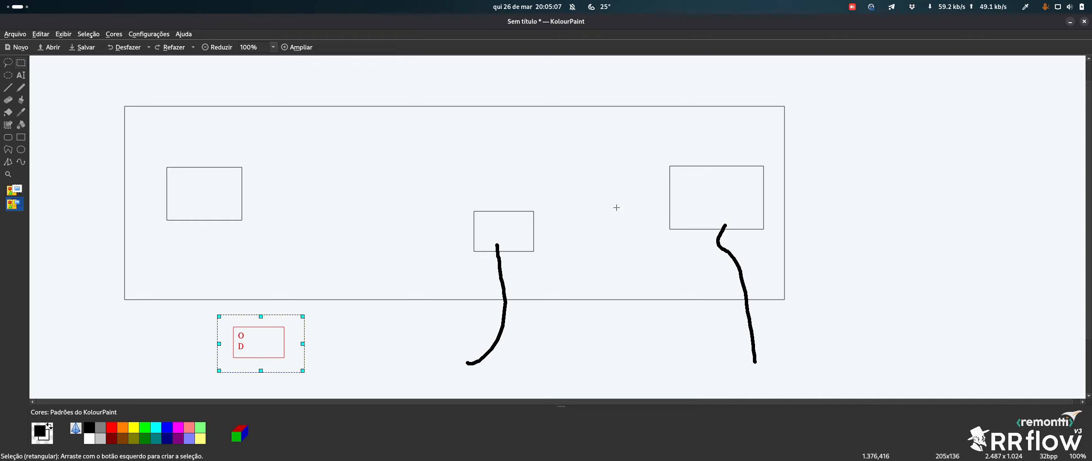
key("ctrl+z")
key("ctrl+z")
key("ctrl+z")
key("ctrl+z")
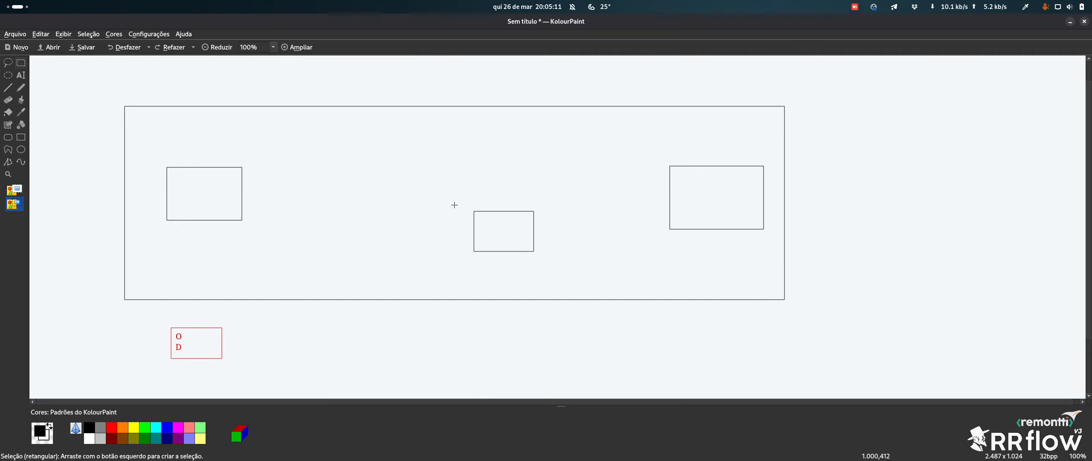
Move the middle small rectangle up and to the left between the other two
left_click_drag(455, 202, 575, 271)
left_click_drag(508, 235, 371, 188)
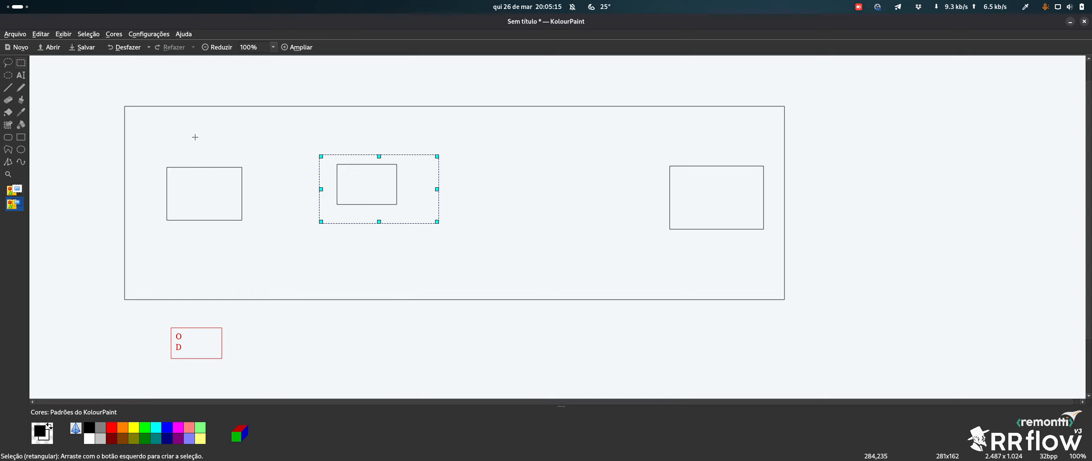
left_click(902, 230)
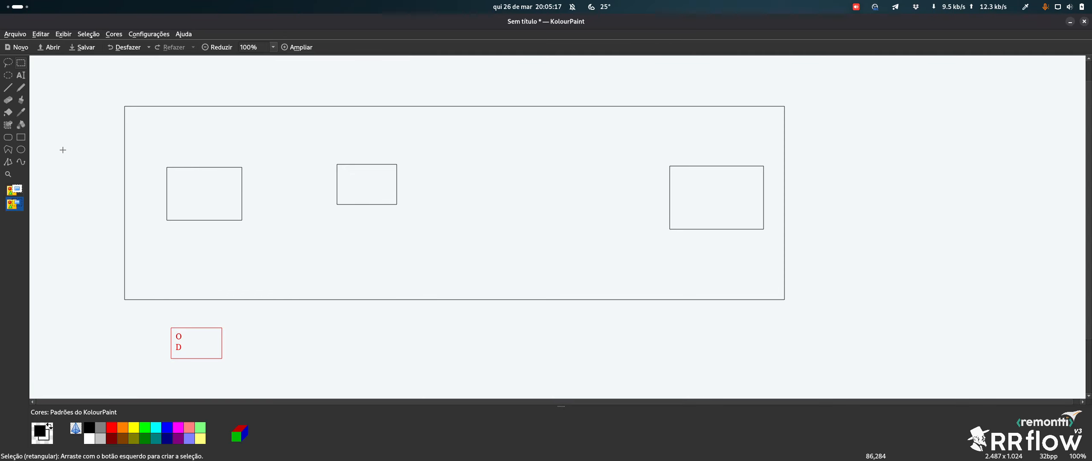
Draw a rectangle right of the large box, link it to the middle box, and sketch a hand-drawn box
left_click(21, 137)
left_click_drag(879, 188, 980, 261)
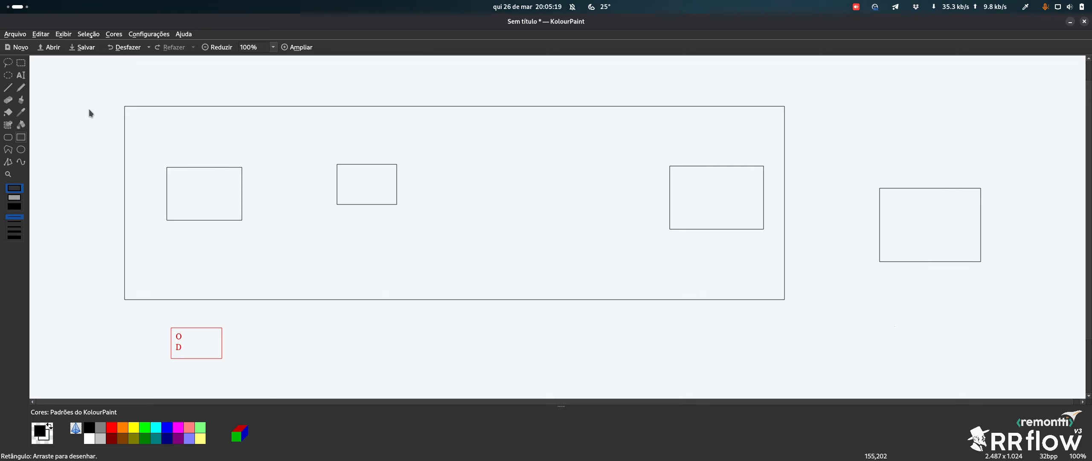
left_click(22, 101)
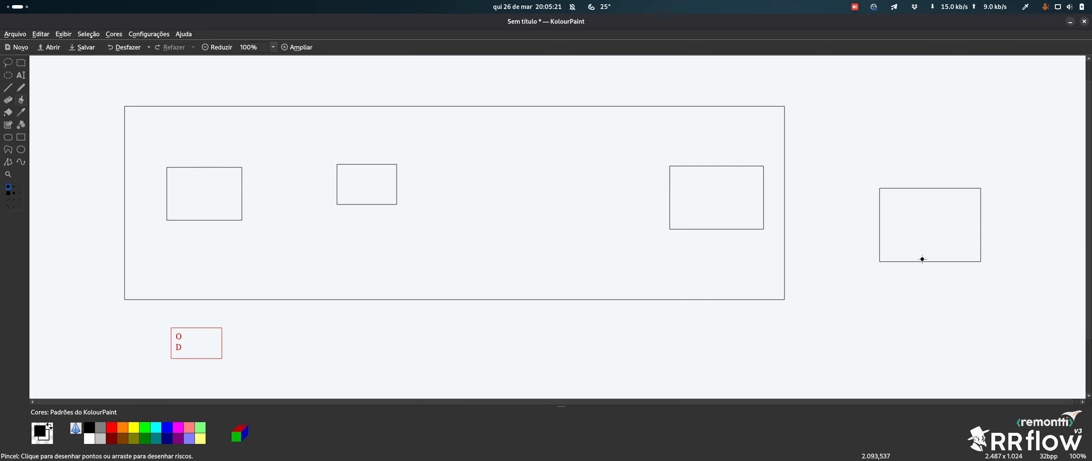
mouse_move(922, 259)
left_mouse_down()
mouse_move(524, 305)
mouse_move(377, 187)
left_mouse_up()
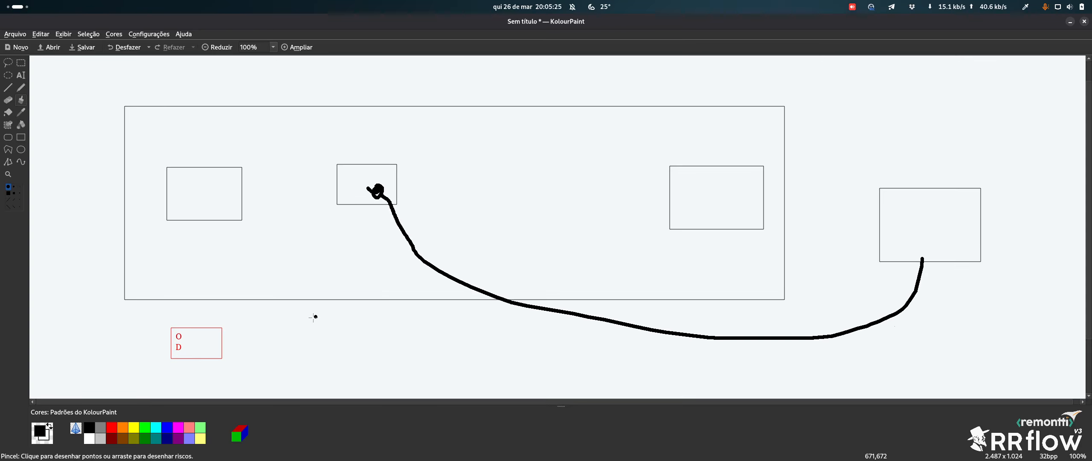
mouse_move(289, 335)
left_mouse_down()
mouse_move(288, 367)
mouse_move(315, 333)
mouse_move(301, 335)
mouse_move(230, 201)
left_mouse_up()
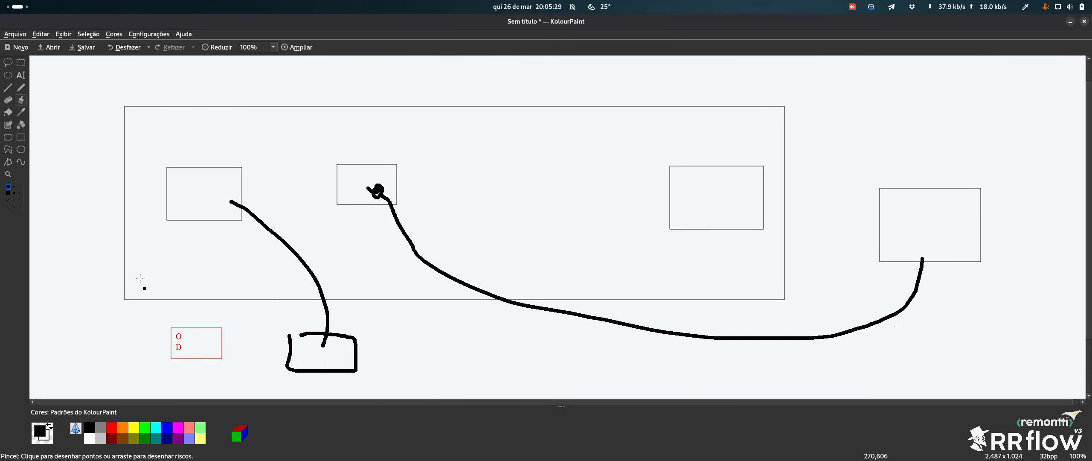
Drag the red O D box around the diagram, leaving it just left of the lower box
left_click(20, 64)
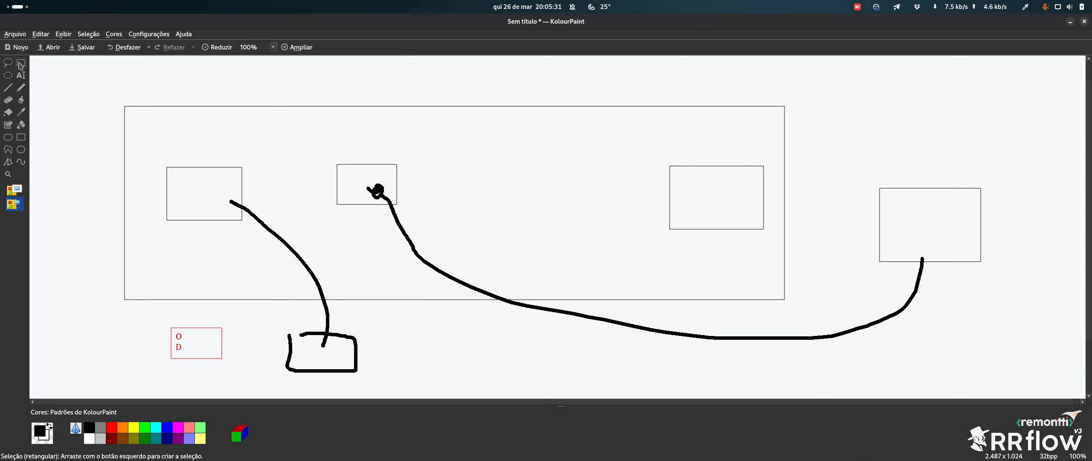
mouse_move(156, 315)
left_mouse_down()
mouse_move(232, 366)
mouse_move(351, 190)
mouse_move(257, 187)
mouse_move(325, 356)
mouse_move(219, 186)
mouse_move(296, 237)
mouse_move(754, 224)
mouse_move(922, 172)
mouse_move(881, 316)
mouse_move(541, 225)
mouse_move(288, 139)
mouse_move(694, 195)
mouse_move(652, 363)
mouse_move(226, 181)
mouse_move(317, 369)
mouse_move(444, 269)
mouse_move(934, 238)
mouse_move(298, 161)
mouse_move(350, 385)
mouse_move(323, 204)
mouse_move(312, 358)
mouse_move(322, 361)
left_mouse_up()
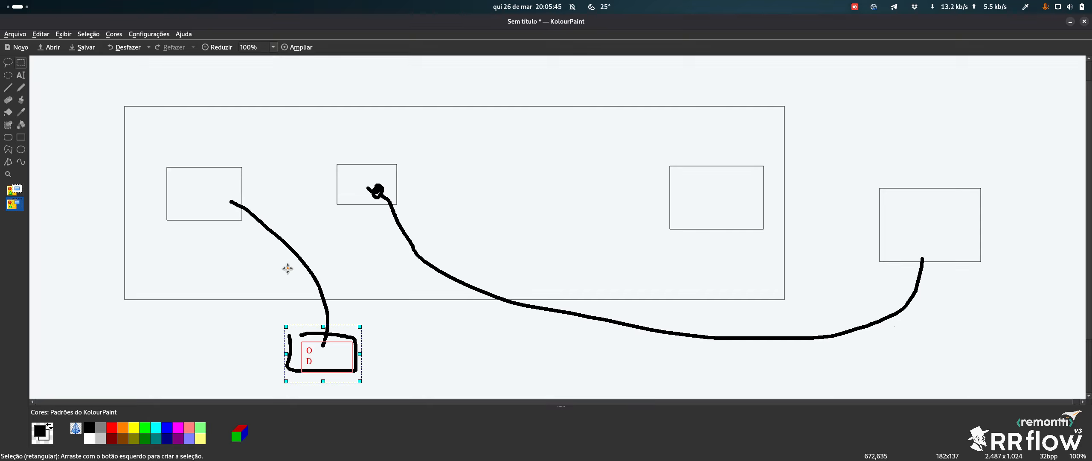
left_click_drag(322, 356, 218, 344)
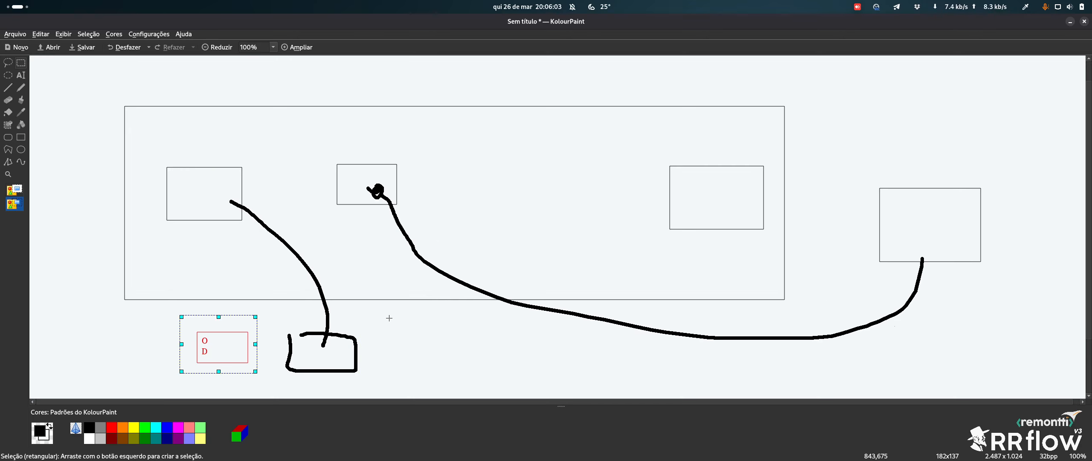
Undo the black strokes and hand-drawn box, then shift the far-right rectangle down and right
key("ctrl+z")
key("ctrl+z")
key("ctrl+z")
key("ctrl+z")
key("ctrl+z")
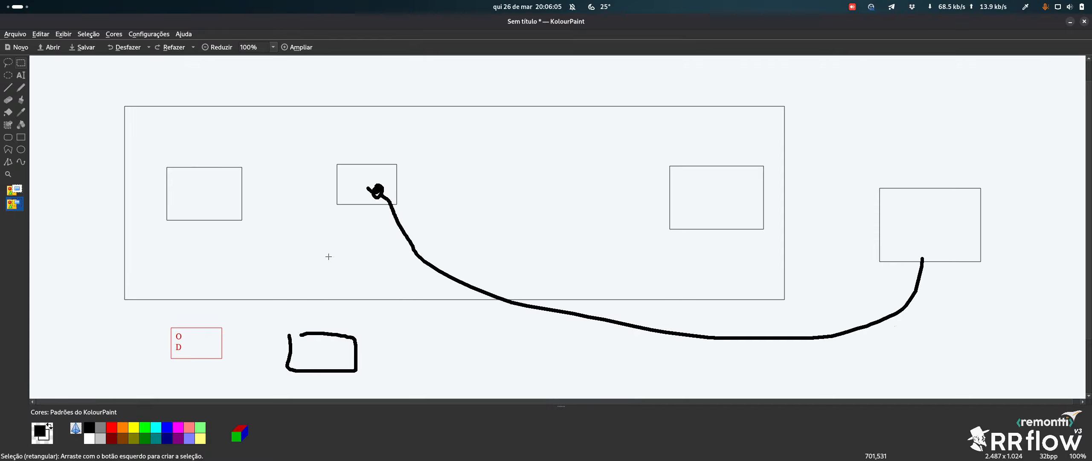
left_click_drag(866, 167, 978, 295)
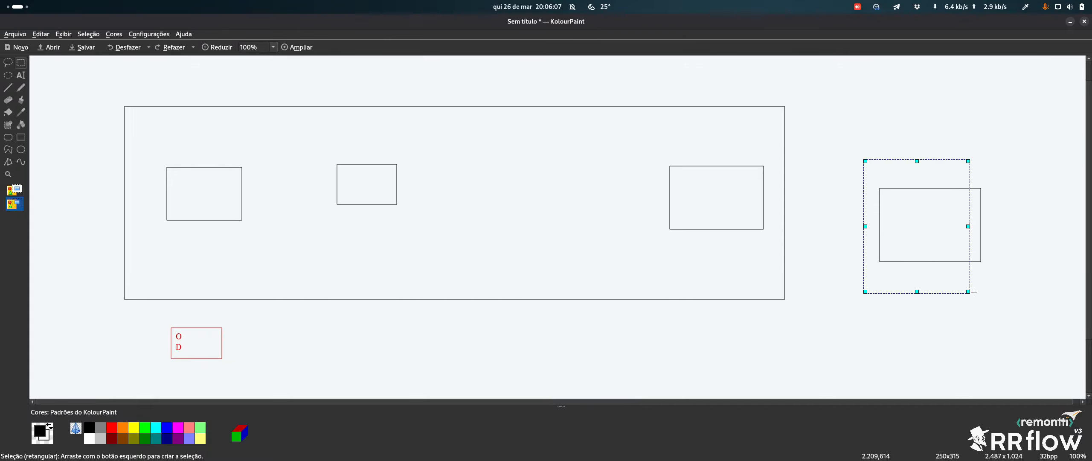
left_click(923, 126)
mouse_move(859, 164)
left_mouse_down()
mouse_move(897, 209)
mouse_move(1029, 296)
mouse_move(1030, 349)
left_mouse_up()
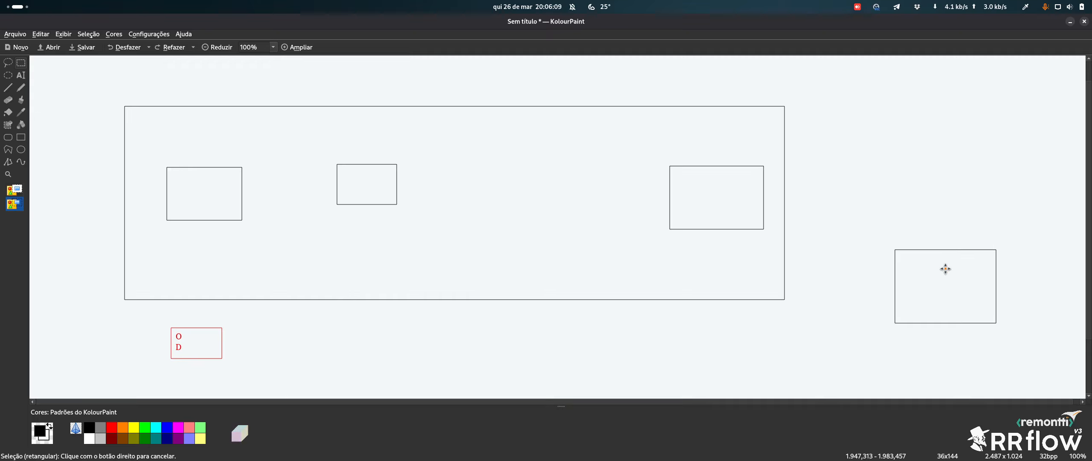
left_click(921, 141)
mouse_move(912, 262)
left_mouse_down()
mouse_move(931, 282)
mouse_move(966, 289)
left_mouse_up()
Move the far-right rectangle back up so it sits higher beside the large box
left_click_drag(902, 242, 1016, 330)
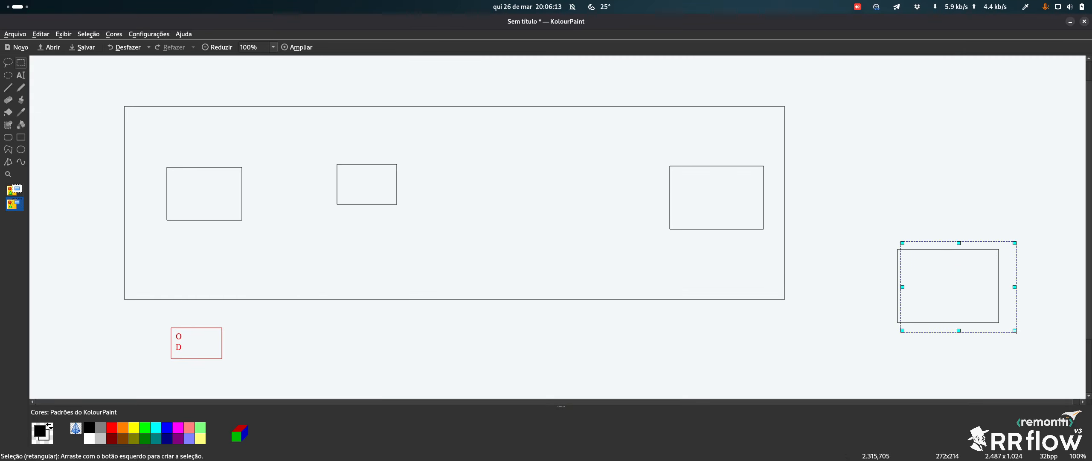
left_click(868, 215)
left_click_drag(870, 225, 1031, 335)
left_click_drag(996, 293, 992, 219)
left_click(945, 200)
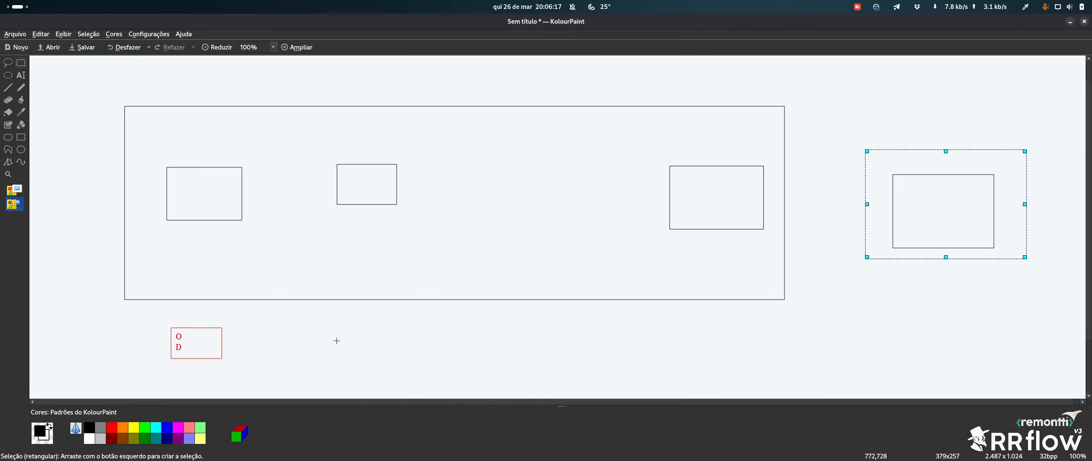
Commit the router's NetStream settings in the terminal and return to the ROUTER-01 source debug page
key("super")
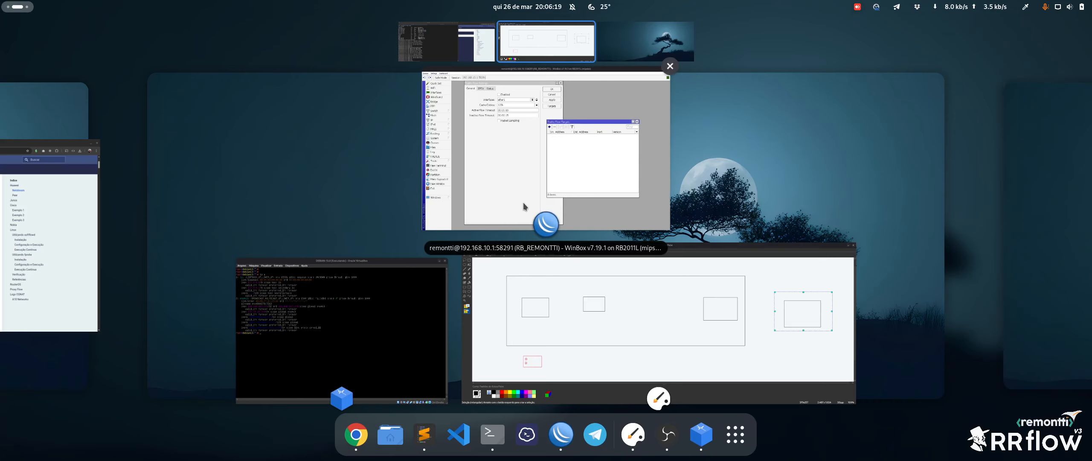
scroll(523, 203, "up", 1)
left_click(198, 387)
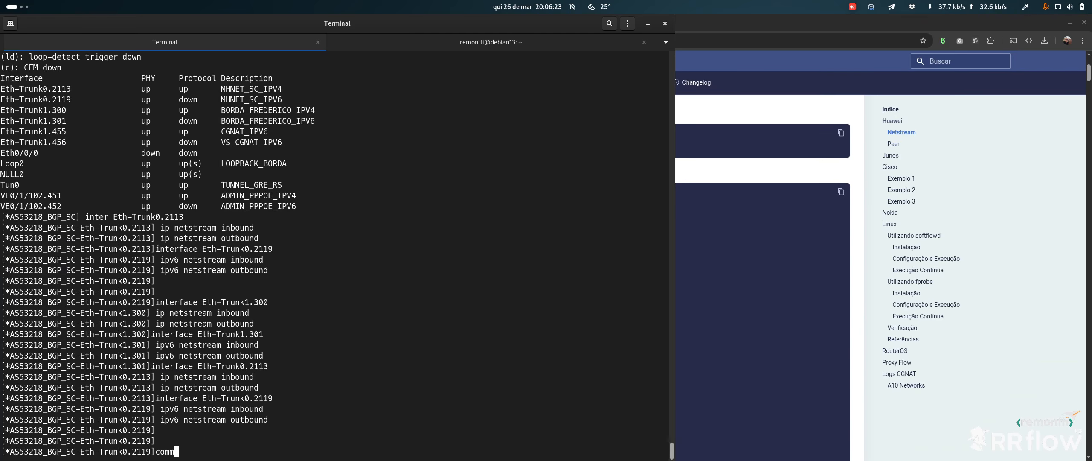
key("Return")
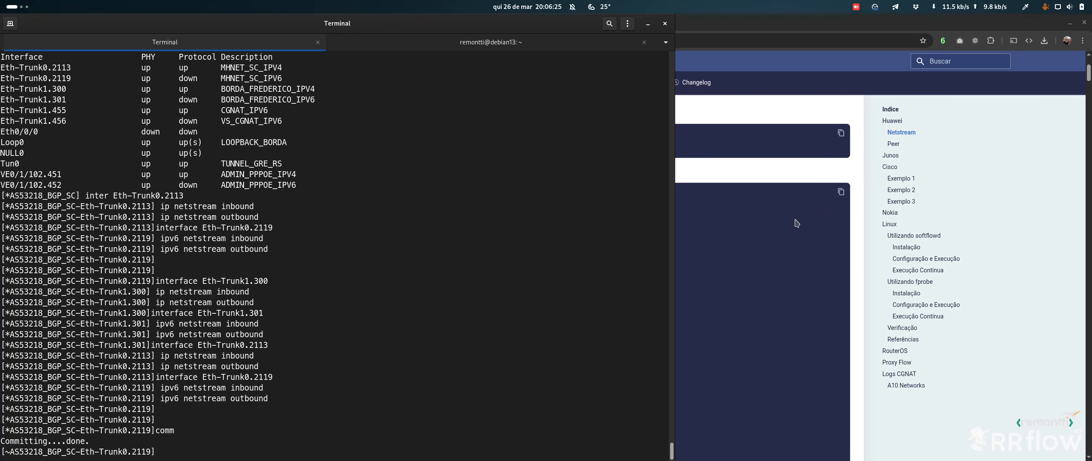
left_click(797, 222)
left_click(67, 24)
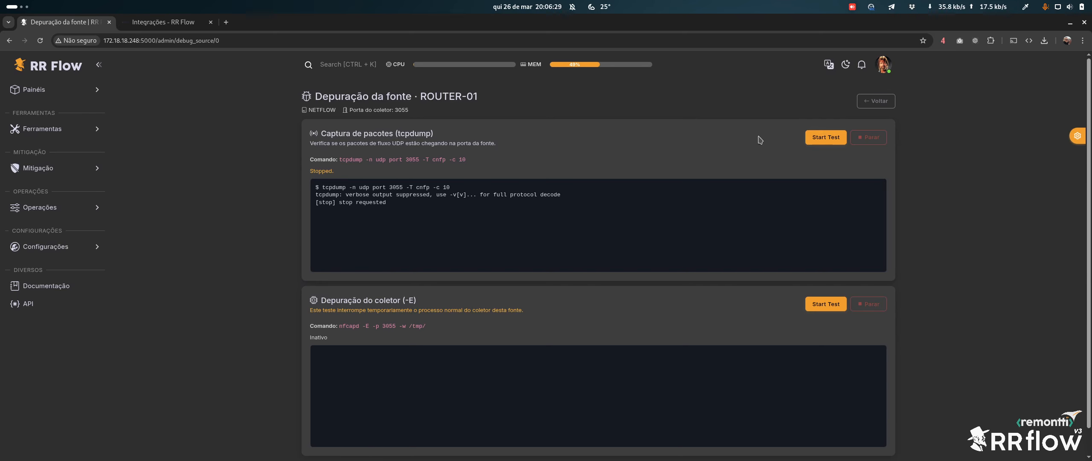
Run the ROUTER-01 tcpdump test and check NetFlow v9 packets from 45.189.228.255 reach port 3055
left_click(825, 137)
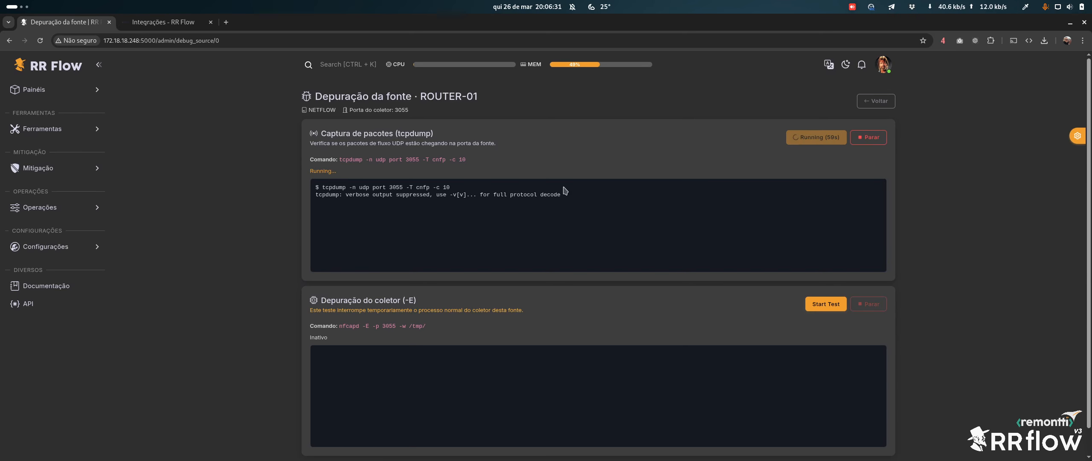
left_click_drag(323, 195, 587, 203)
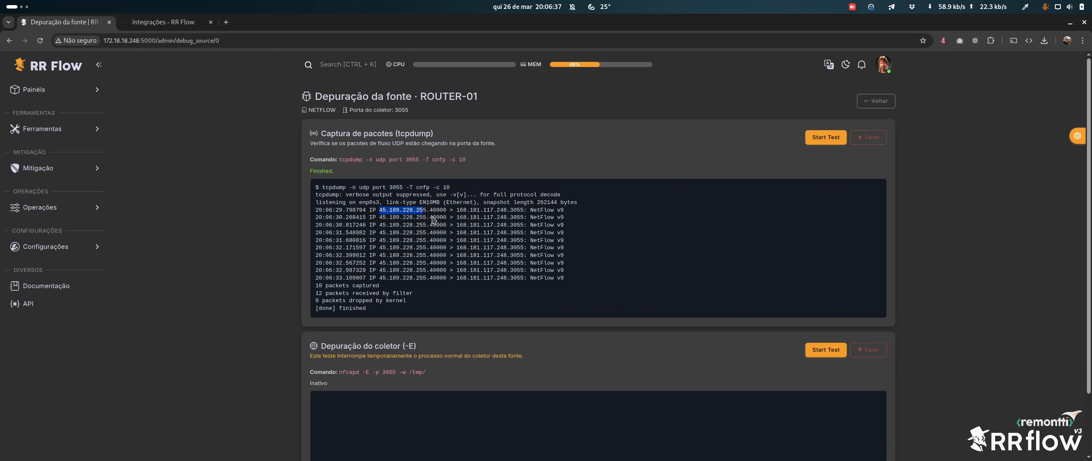
left_click_drag(455, 210, 519, 212)
left_click(519, 212)
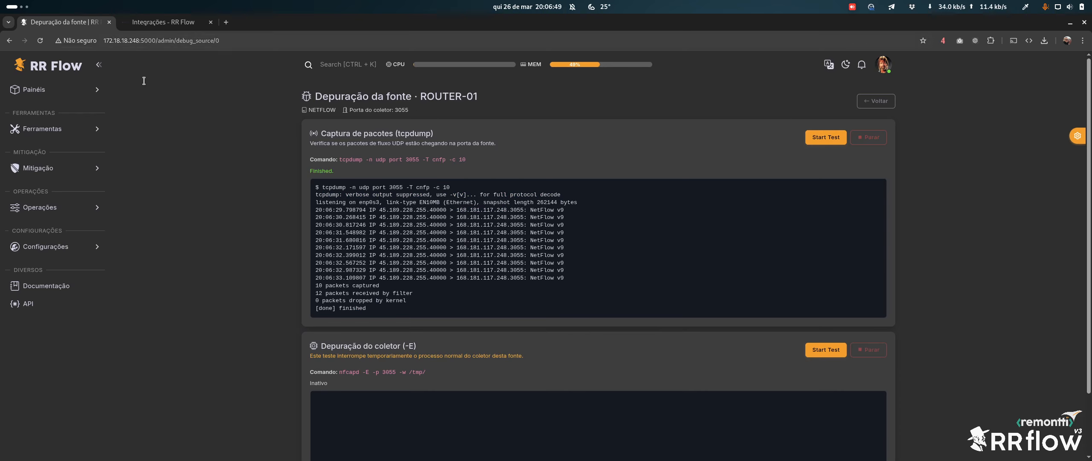
left_click(45, 246)
Open Firewall in a new tab, enable the managed firewall, and inspect the allowed network 192.168.87.84/32
middle_click(51, 318)
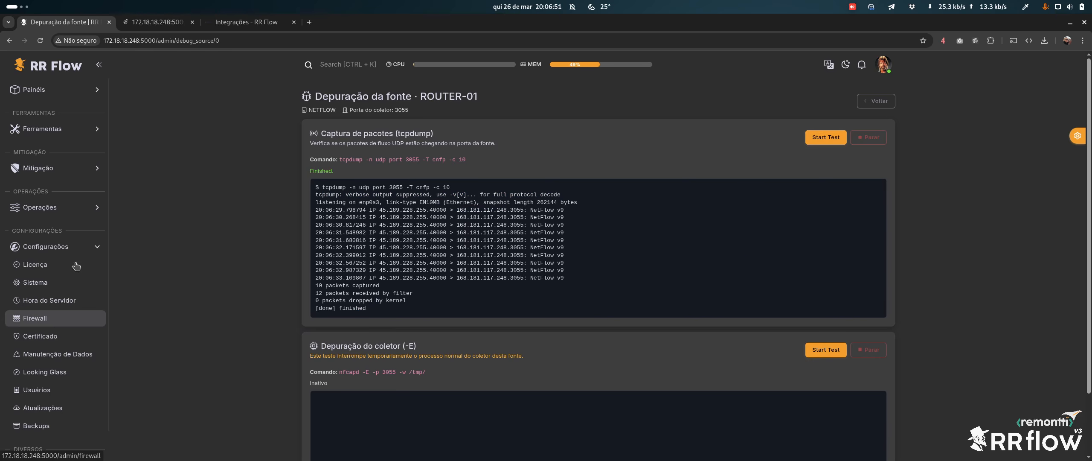
left_click(156, 22)
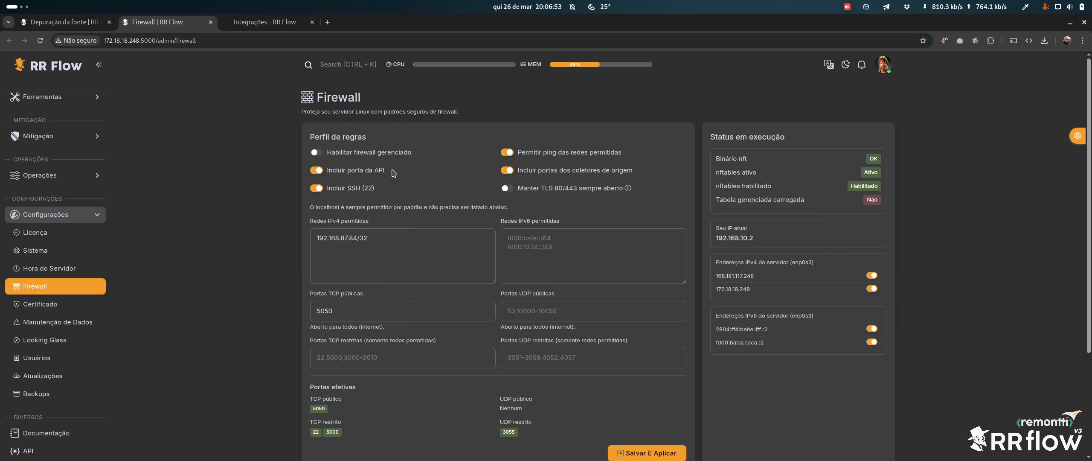
left_click(372, 154)
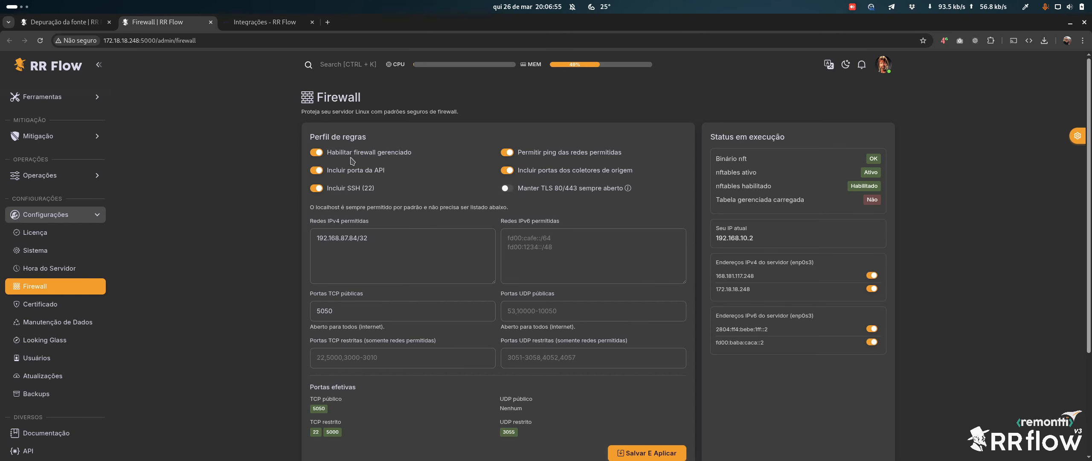
scroll(490, 363, "down", 1)
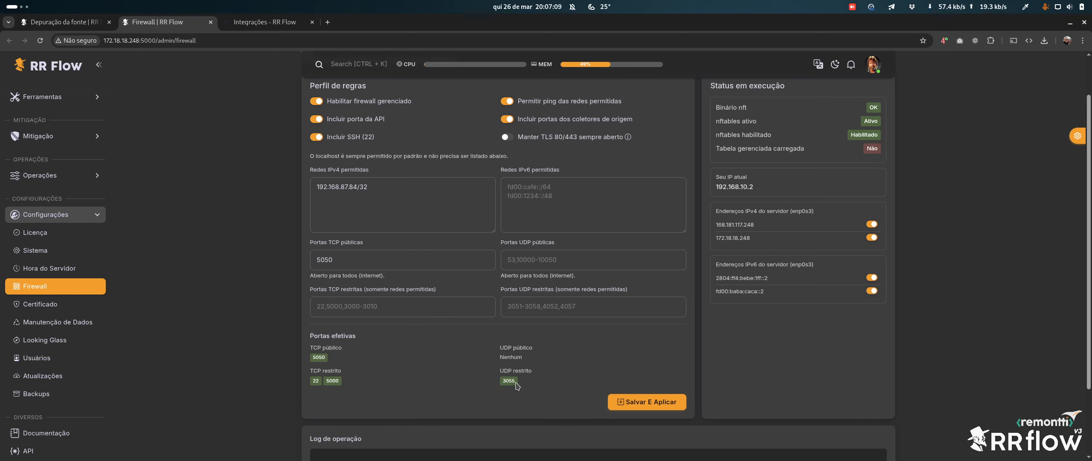
left_click(384, 208)
triple_click(381, 189)
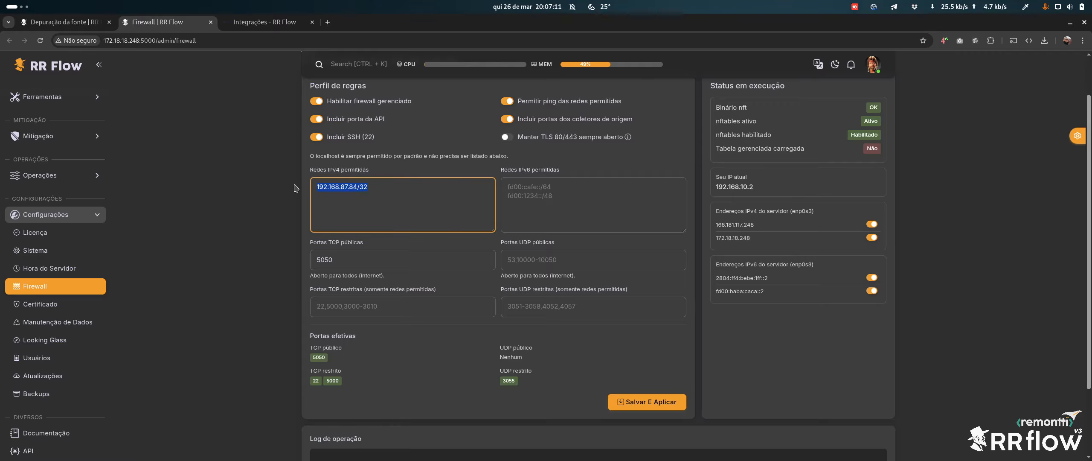
left_click(373, 187)
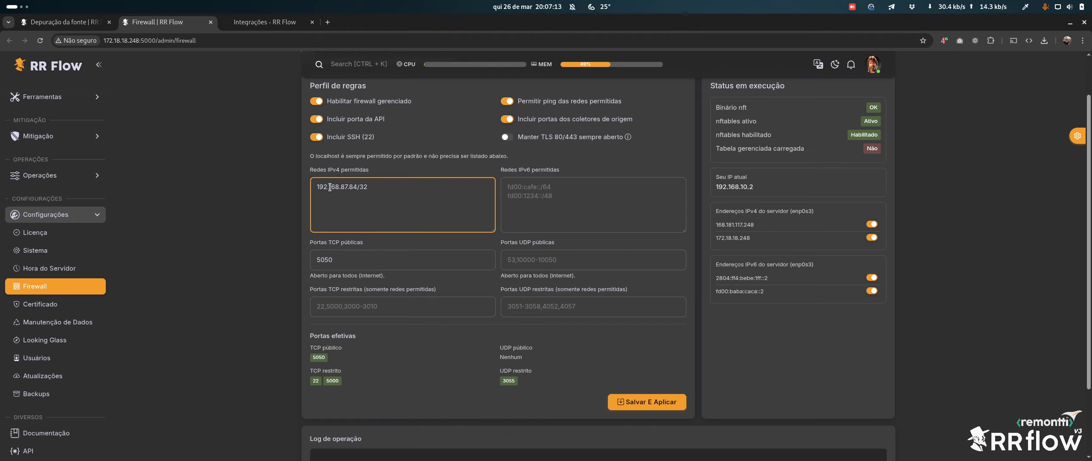
left_click_drag(317, 187, 368, 186)
Compare the capture's source address 45.189.228.255 against the firewall's allowed IPv4 network
left_click(72, 24)
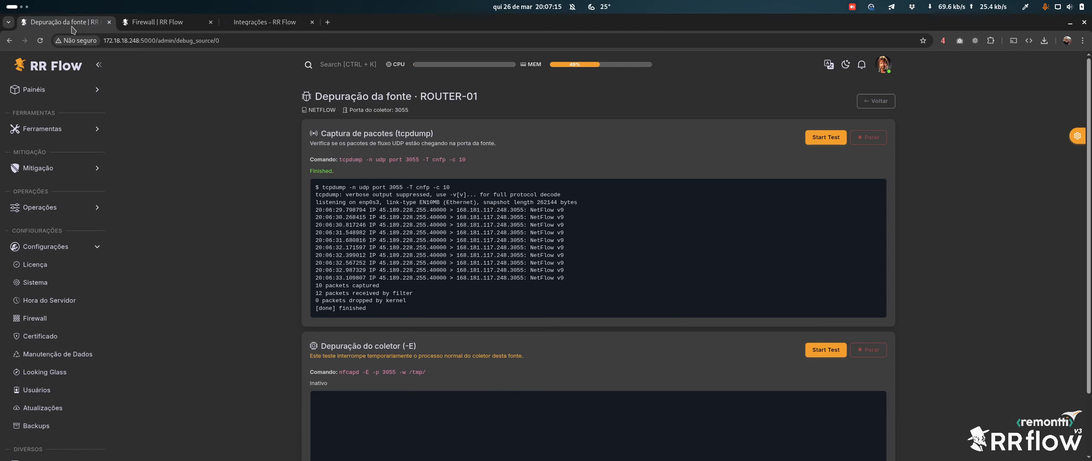
left_click_drag(377, 210, 415, 211)
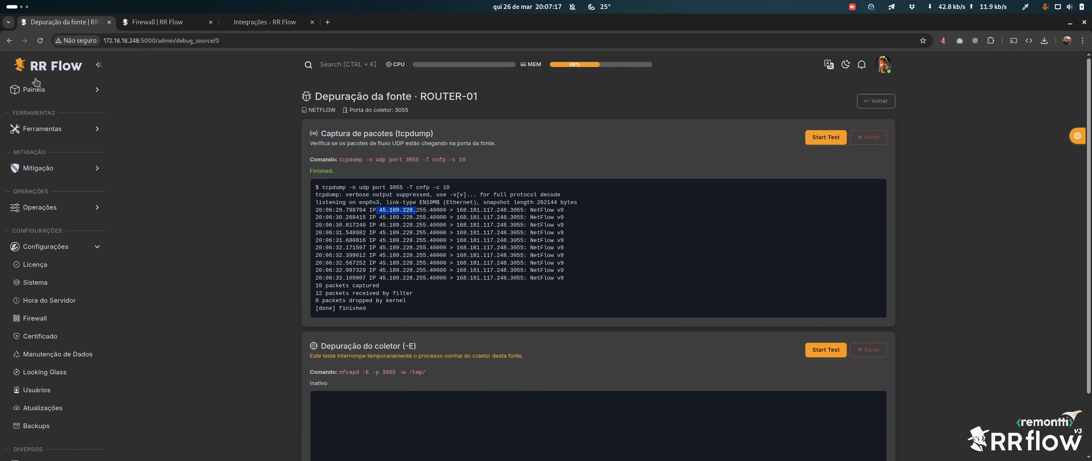
left_click(157, 22)
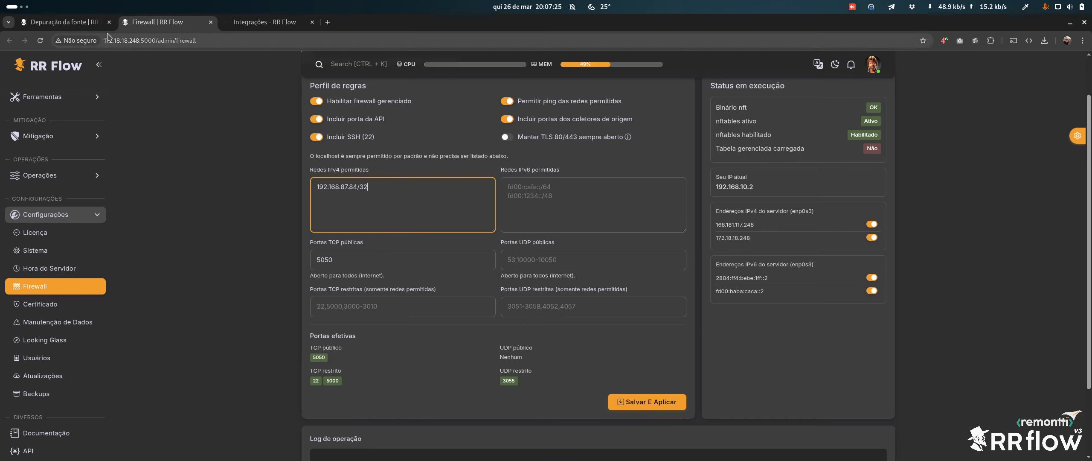
left_click(91, 24)
left_click_drag(393, 204, 540, 286)
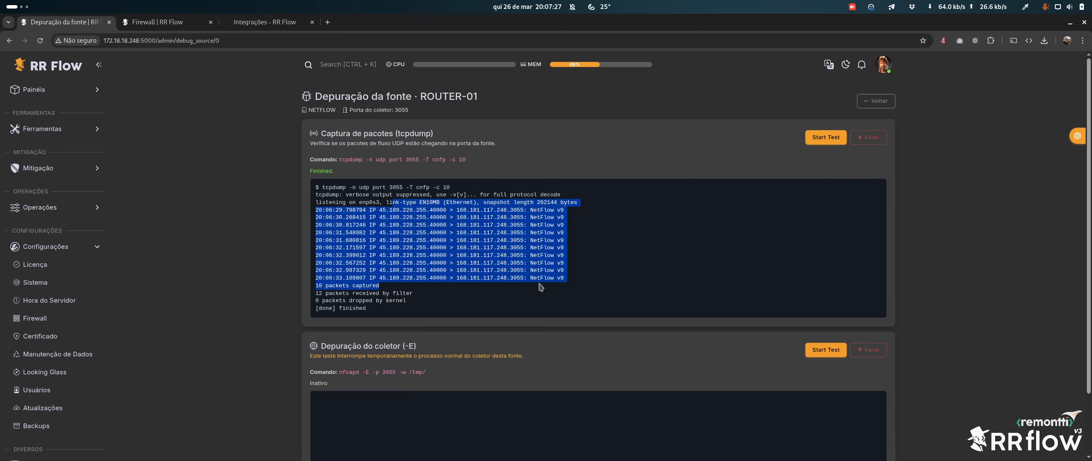
left_click_drag(379, 201, 534, 296)
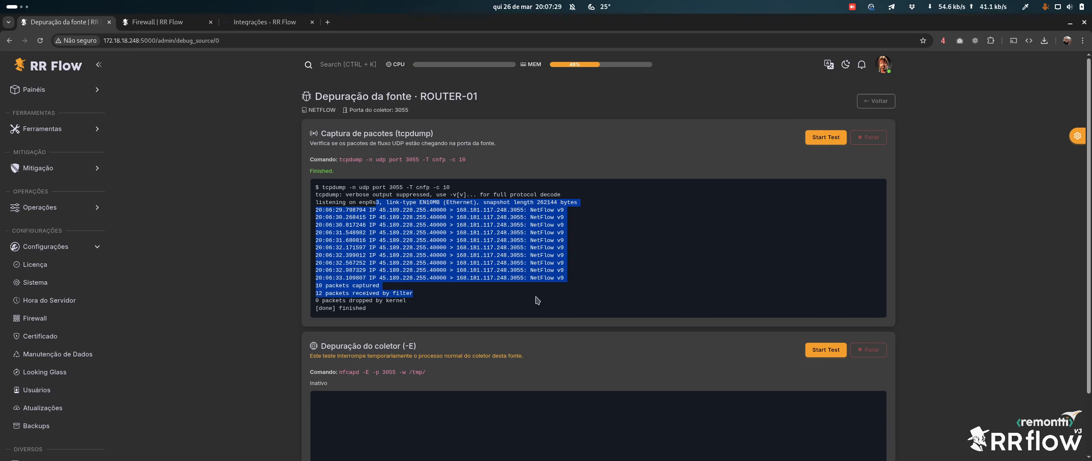
left_click(533, 294)
Turn the managed firewall back off and close the Firewall tab without saving
left_click(150, 25)
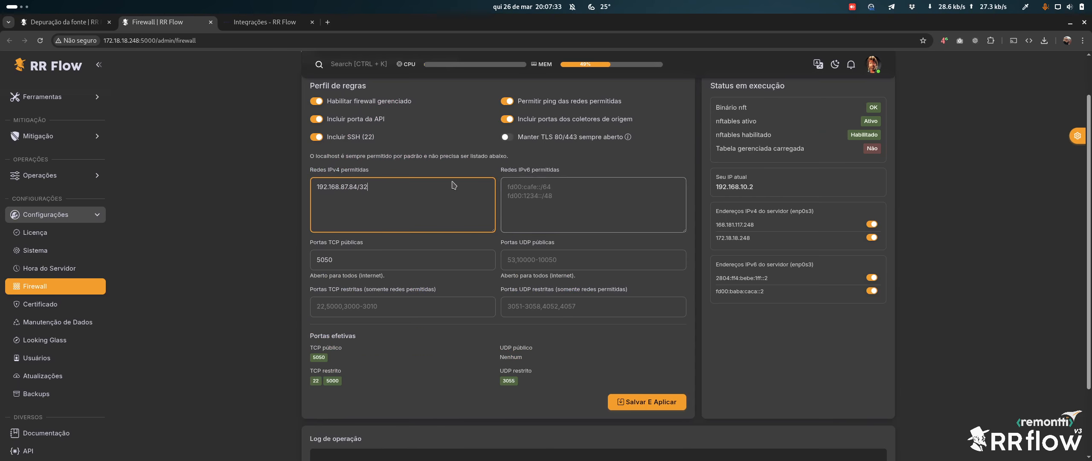
scroll(363, 122, "up", 2)
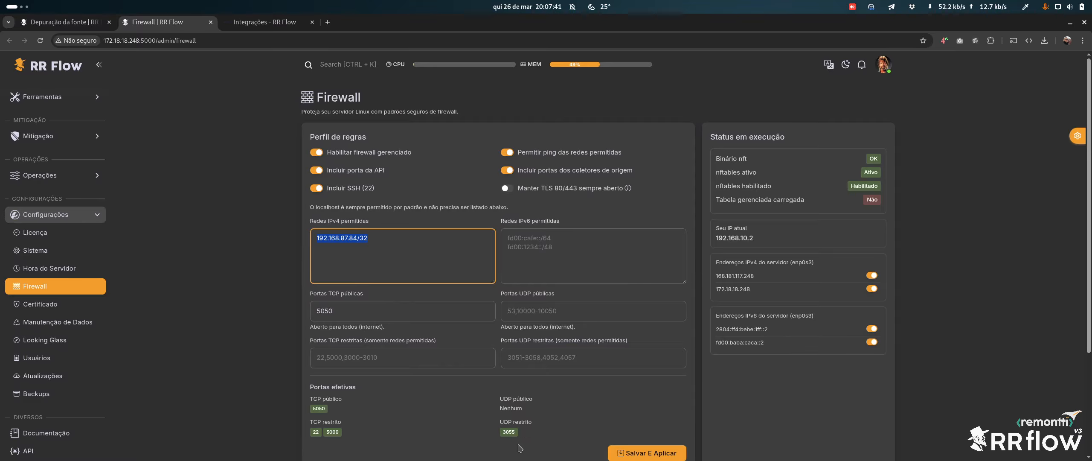
left_click(368, 249)
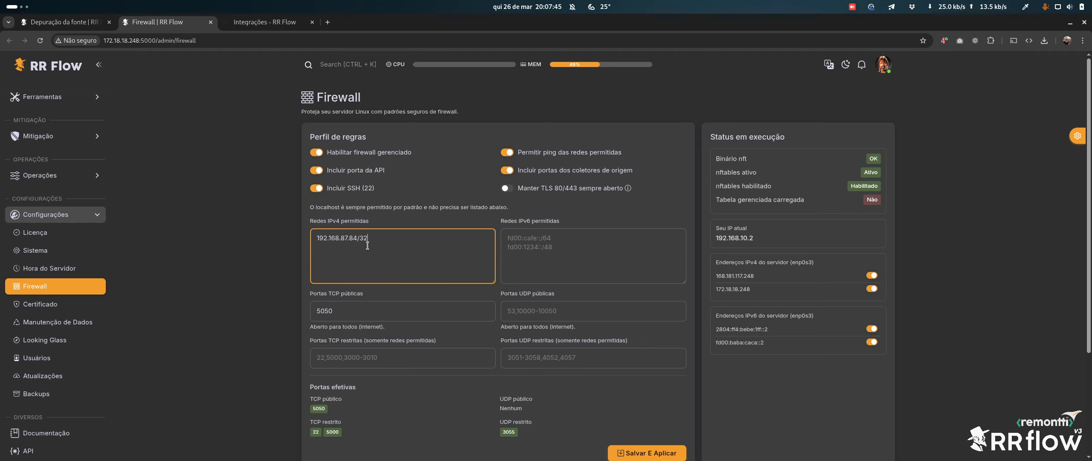
left_click(355, 153)
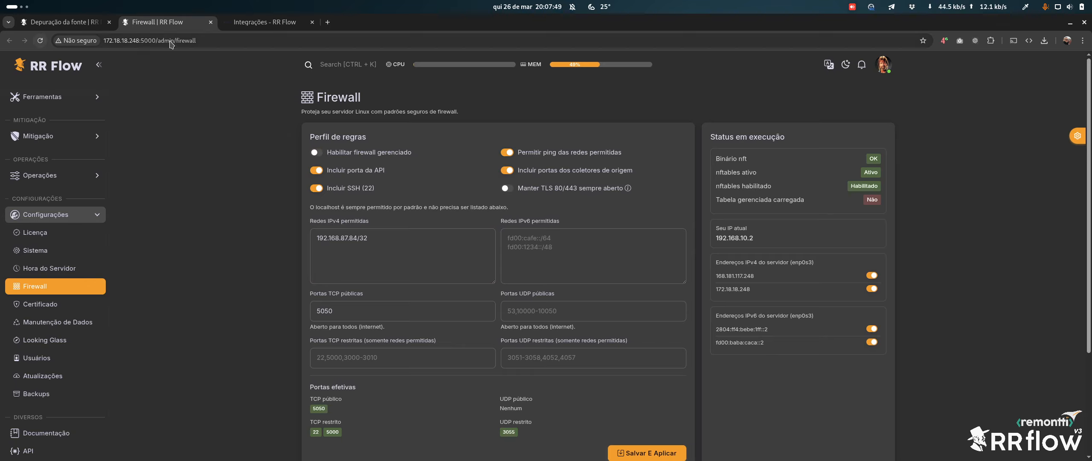
left_click(210, 22)
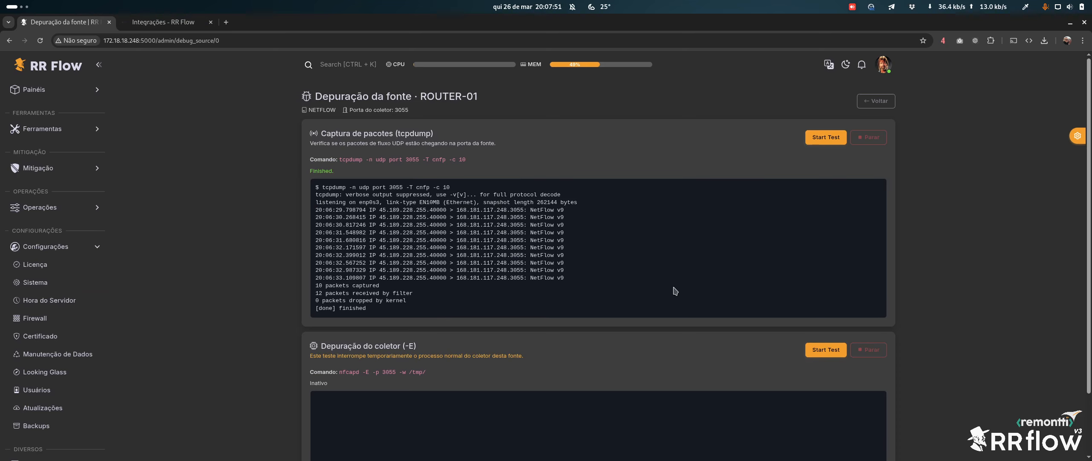
Start the Depuração do coletor (-E) test on ROUTER-01 and confirm with Continuar
scroll(648, 252, "down", 2)
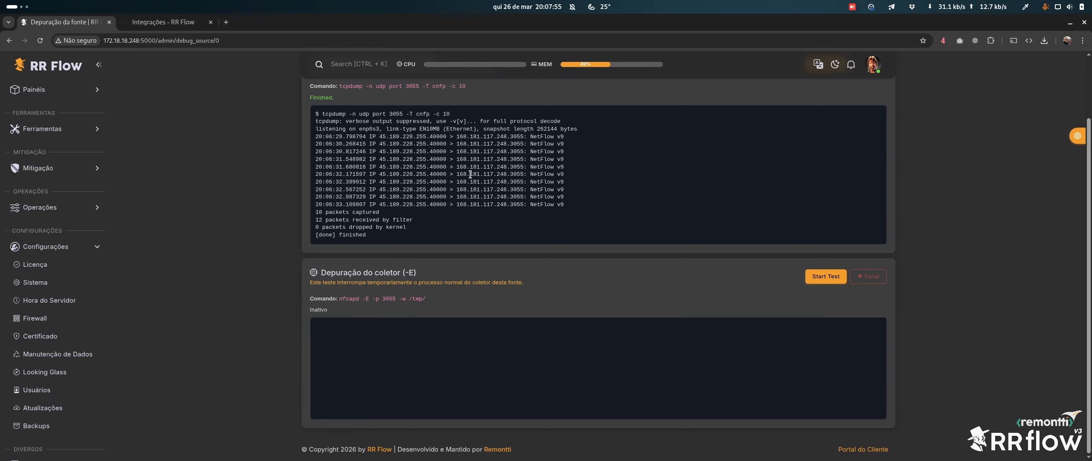
left_click(826, 276)
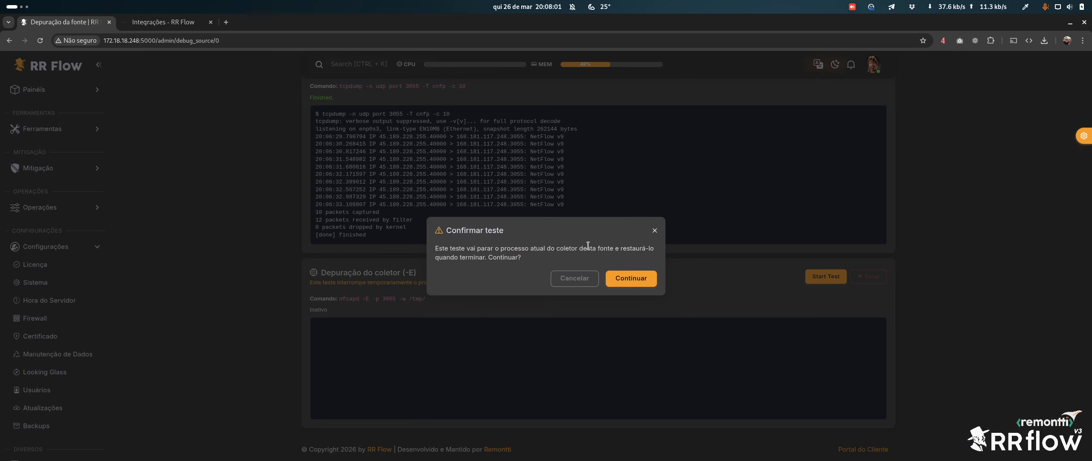
left_click(630, 278)
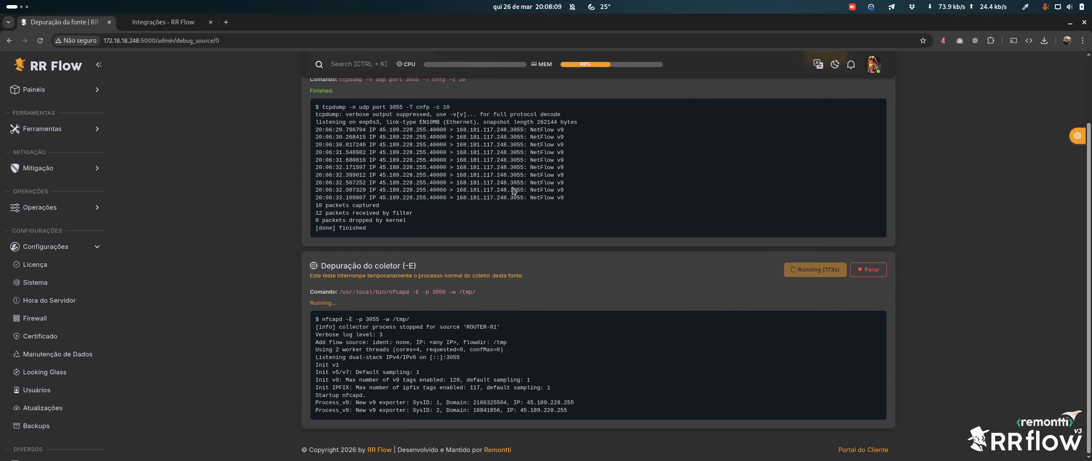
Review the capture and nfcapd output showing decoded NetFlow v9 flow records with AS numbers
scroll(513, 191, "up", 1)
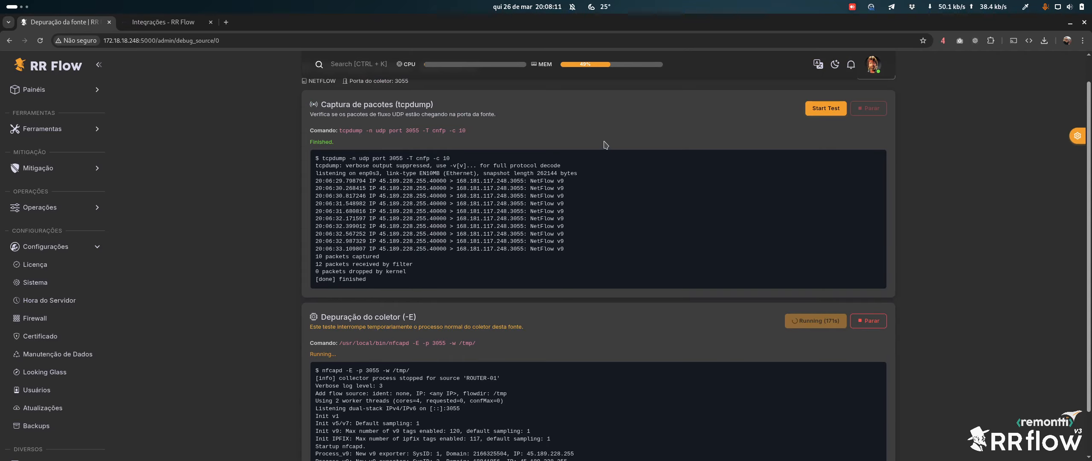
left_click_drag(396, 173, 524, 248)
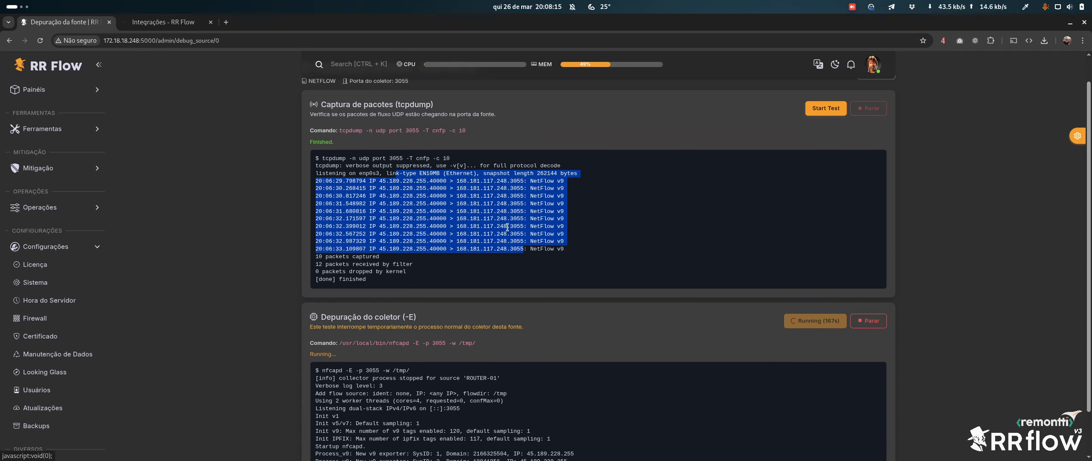
scroll(247, 259, "down", 1)
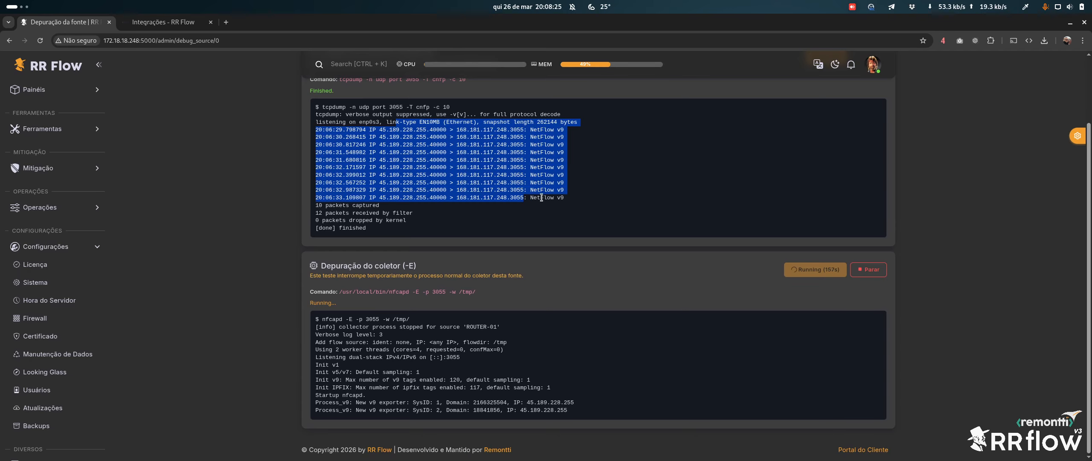
left_click_drag(574, 199, 293, 112)
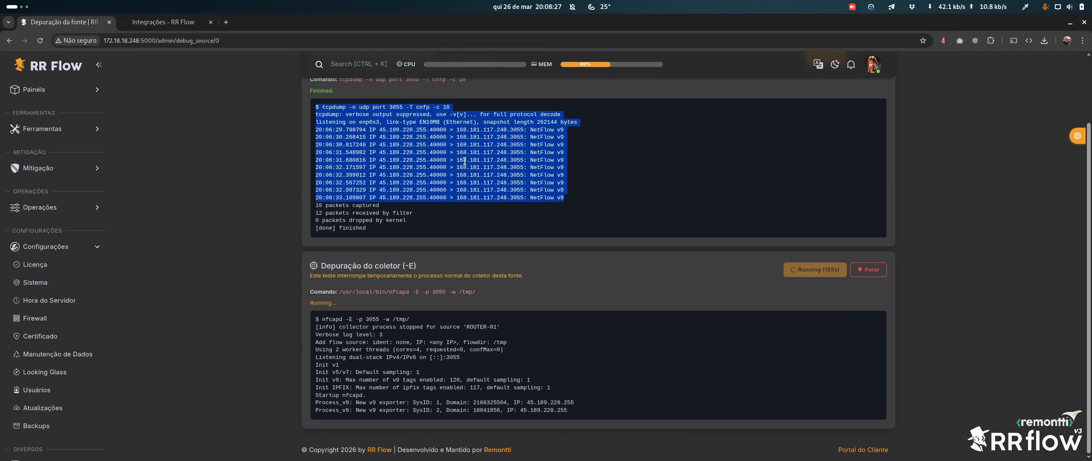
left_click(593, 192)
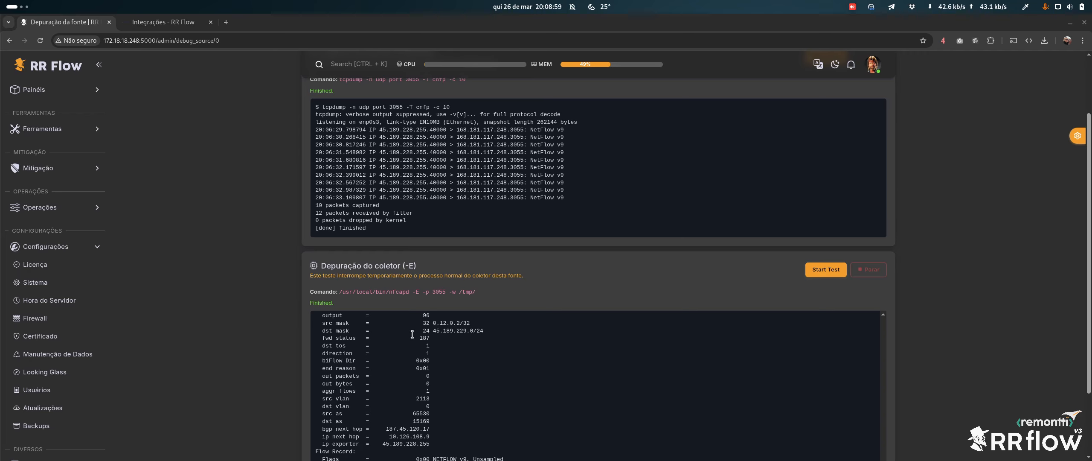
left_click_drag(412, 333, 428, 440)
left_click(604, 349)
scroll(593, 351, "down", 3)
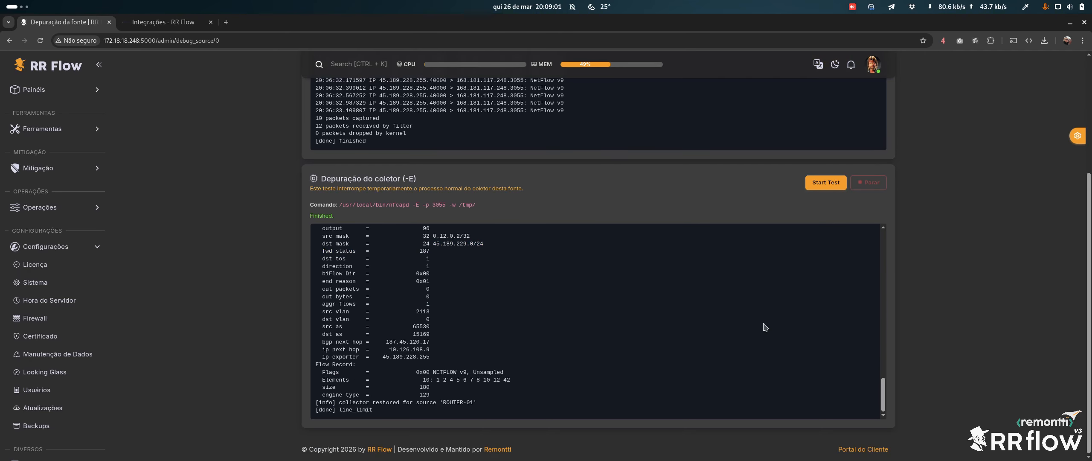
scroll(742, 273, "up", 3)
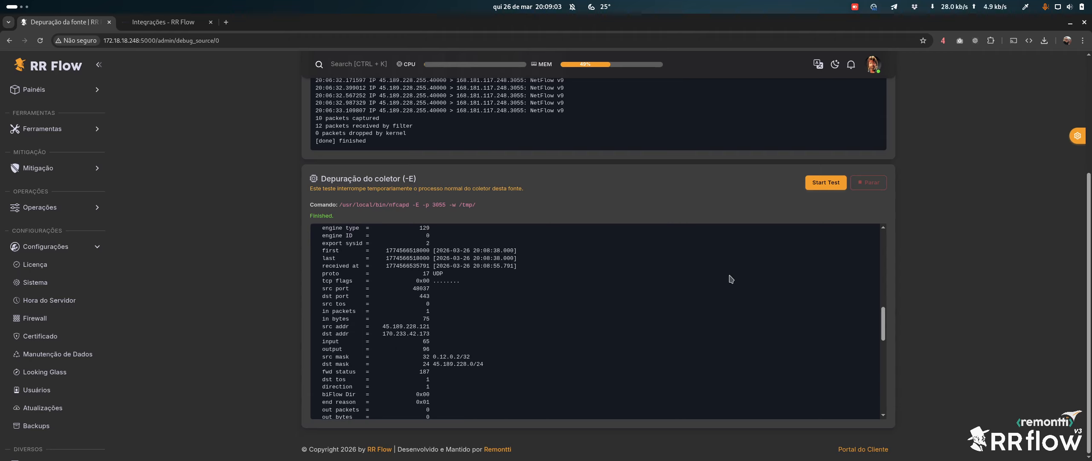
scroll(731, 279, "up", 5)
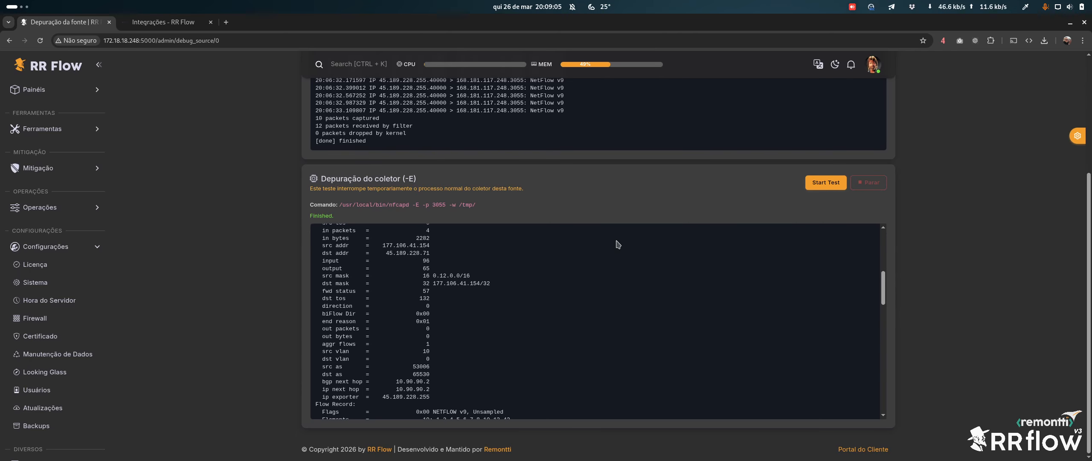
scroll(508, 286, "up", 6)
scroll(524, 305, "down", 3)
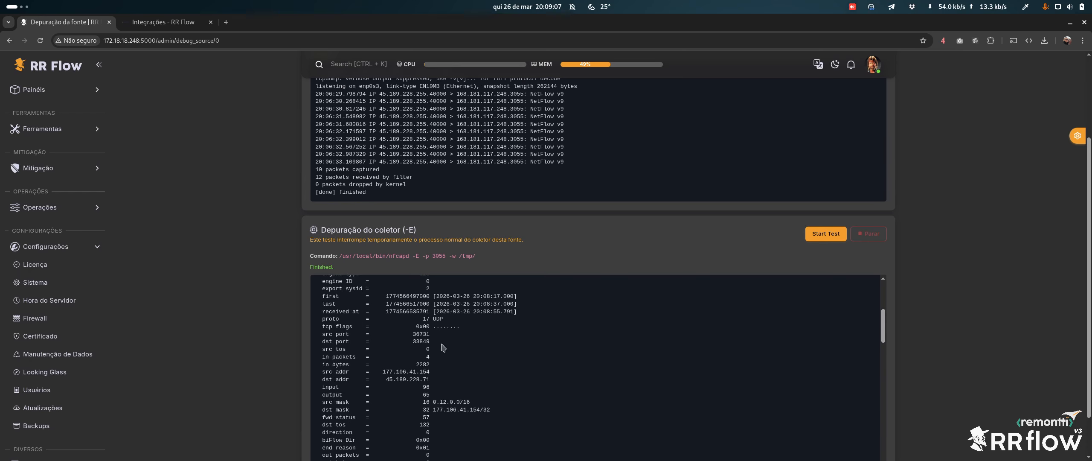
left_click_drag(365, 326, 399, 432)
scroll(499, 370, "down", 4)
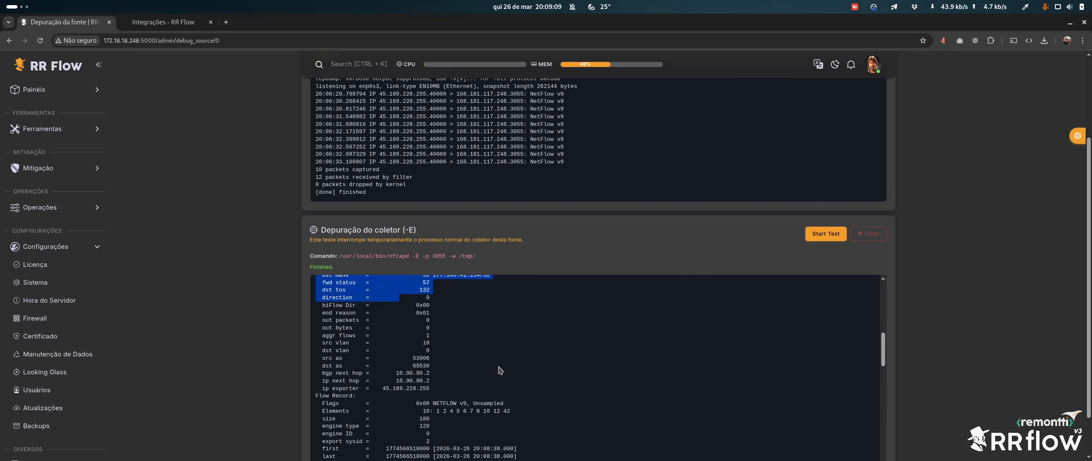
scroll(503, 359, "down", 11)
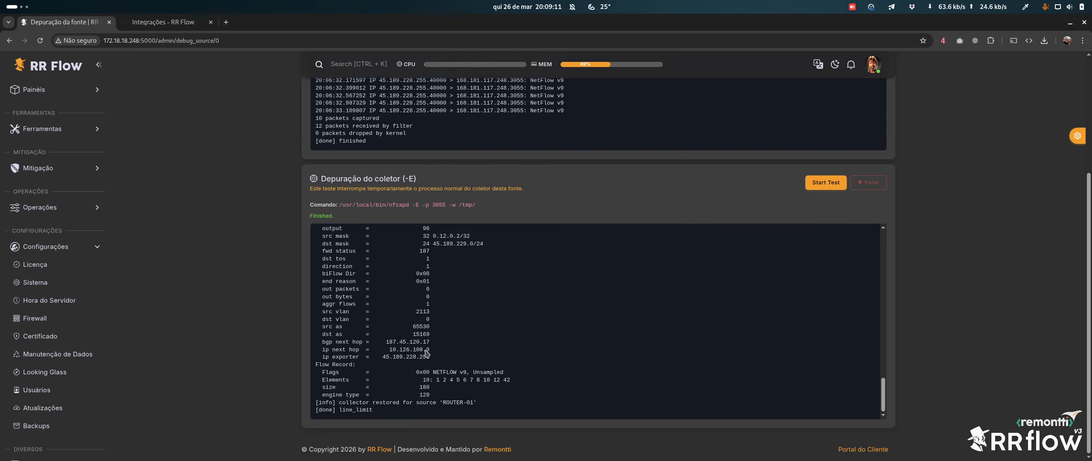
left_click_drag(387, 274, 469, 387)
scroll(497, 382, "up", 1)
left_click(464, 400)
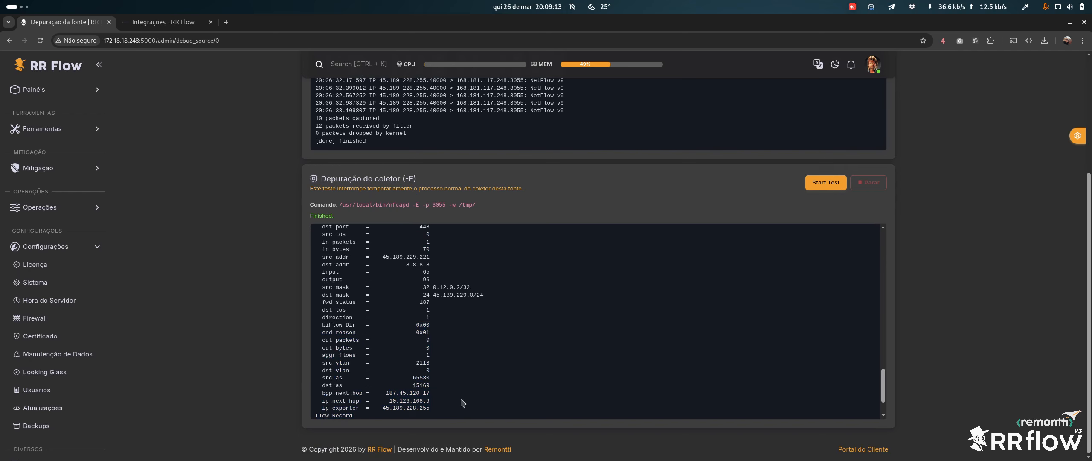
scroll(490, 371, "down", 1)
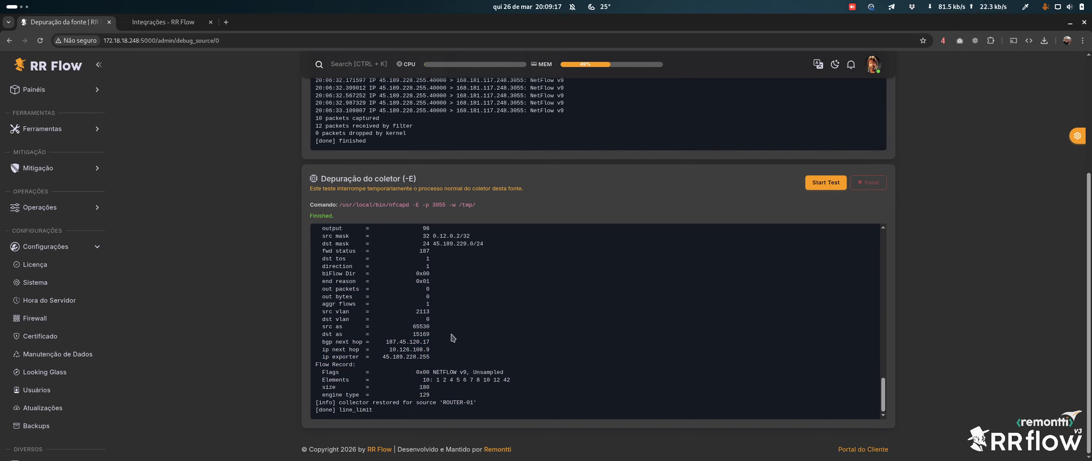
left_click_drag(453, 338, 462, 323)
left_click(463, 320)
left_click_drag(460, 309, 460, 304)
scroll(481, 310, "up", 2)
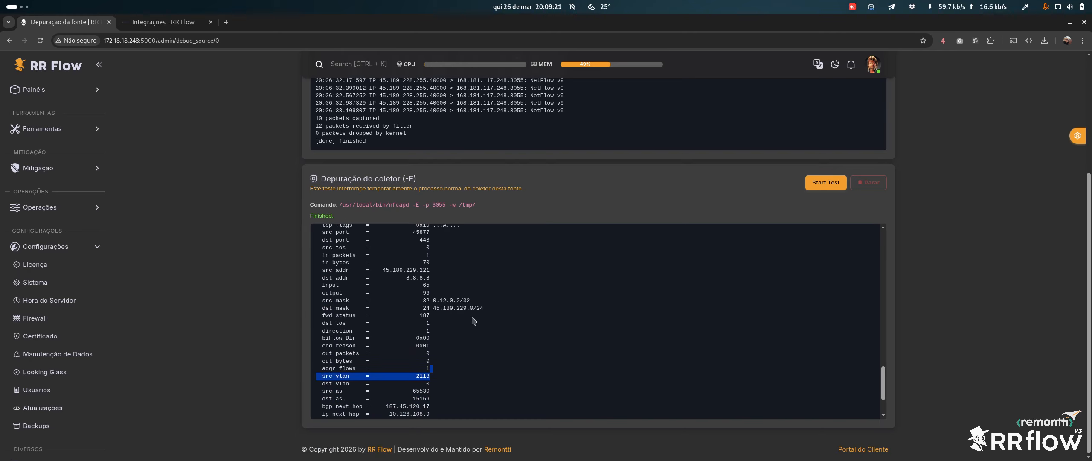
left_click_drag(504, 352, 482, 253)
scroll(495, 297, "up", 3)
scroll(466, 308, "up", 10)
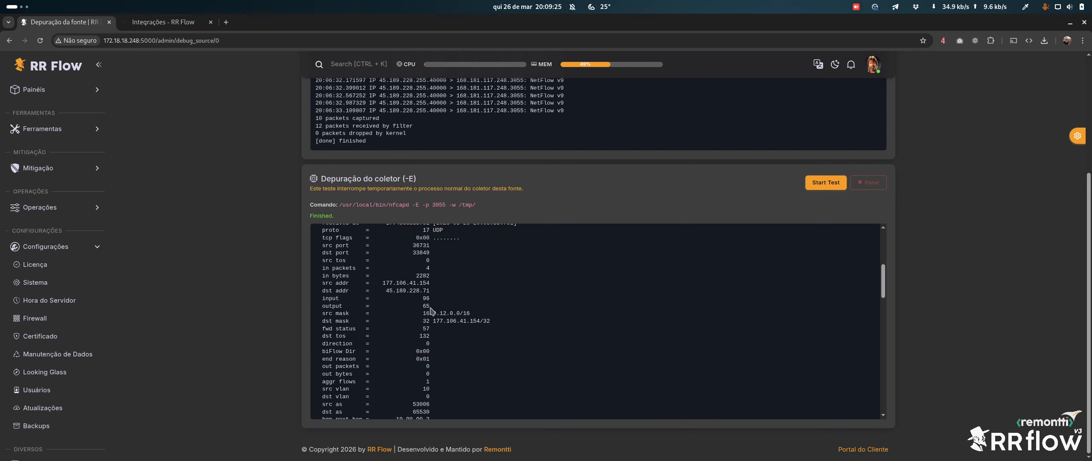
scroll(510, 299, "up", 5)
scroll(502, 305, "down", 10)
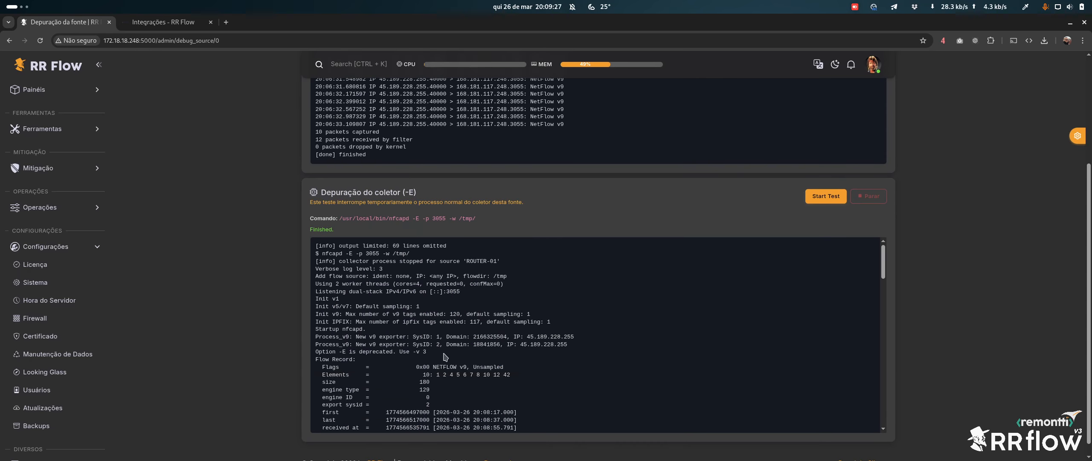
scroll(484, 301, "down", 15)
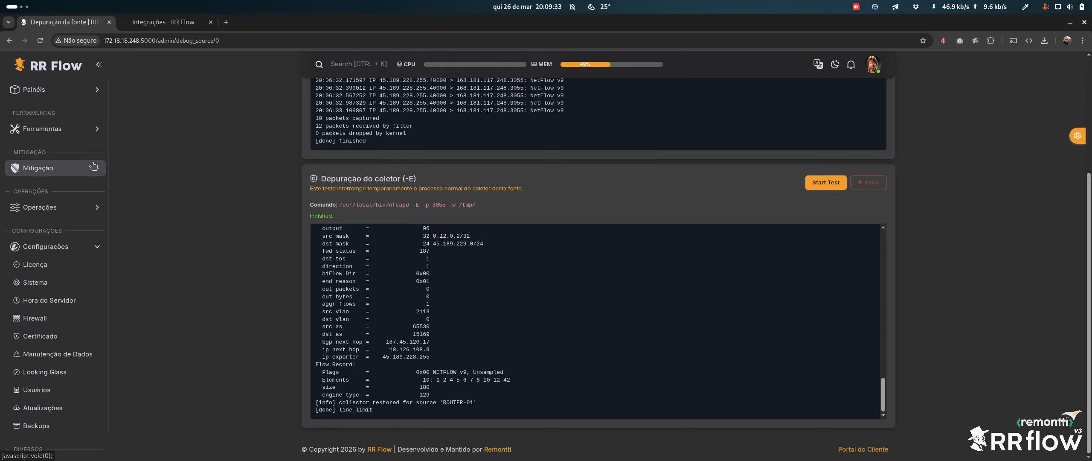
Open Operações > Fontes, showing ROUTER-01 active with 5 interface flows and 14 peers
left_click(69, 208)
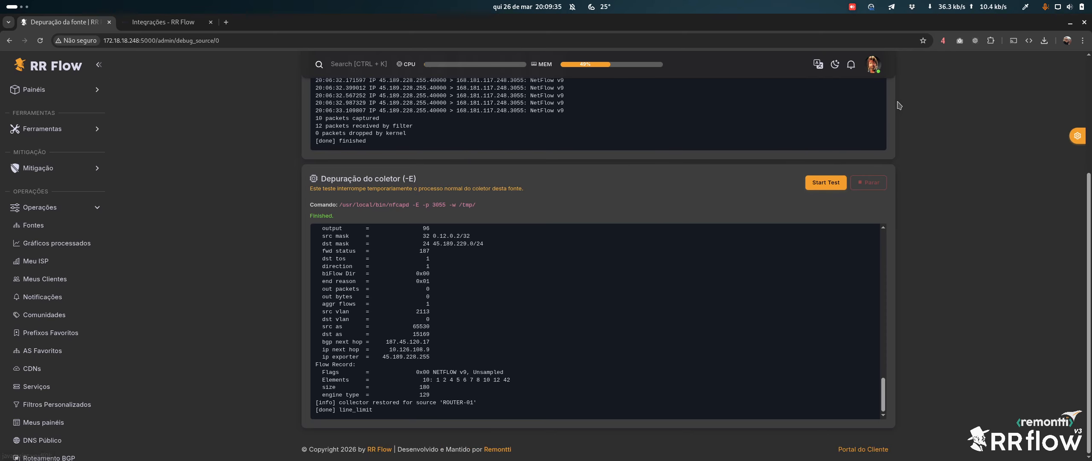
scroll(866, 120, "up", 4)
left_click(878, 105)
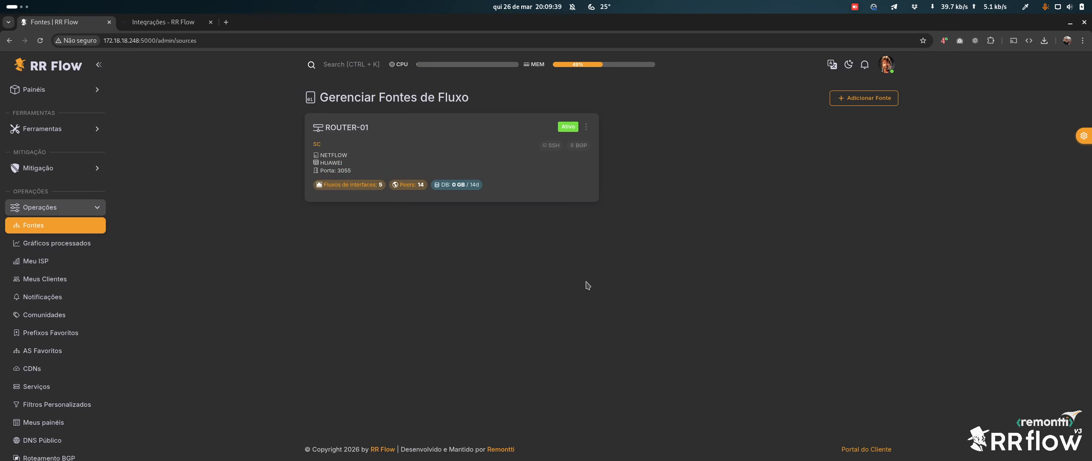
left_click(81, 89)
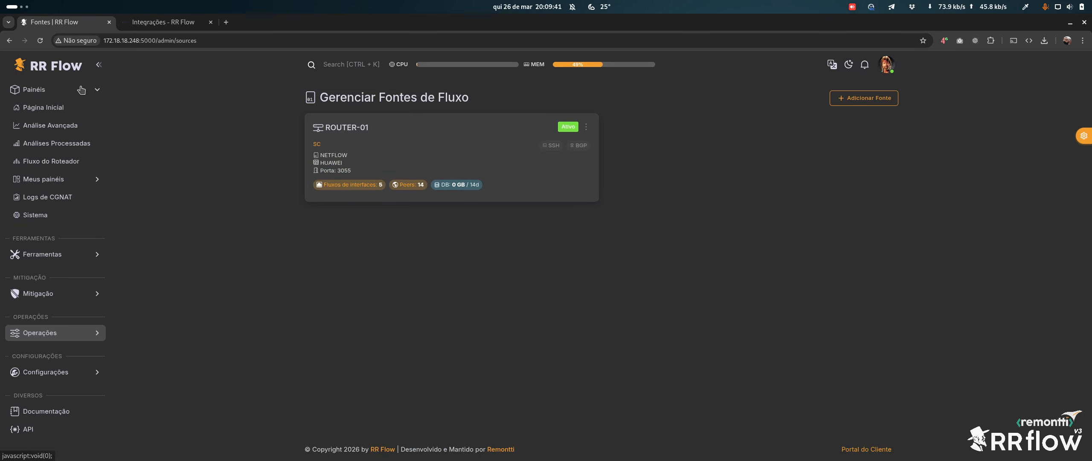
Open Análise Avançada and refresh the ROUTER-01 interface traffic chart for Últimos 5 minutos
left_click(50, 127)
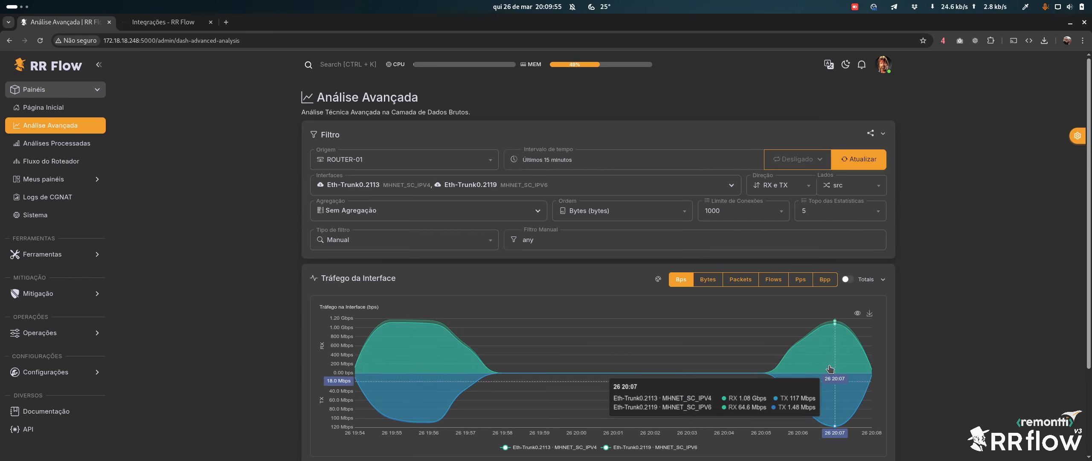
left_click(631, 165)
left_click(560, 198)
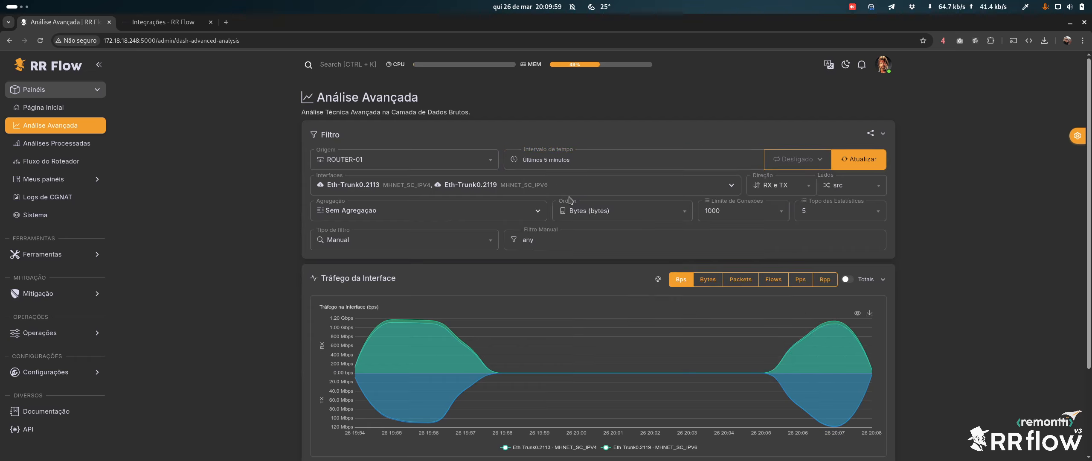
left_click(850, 166)
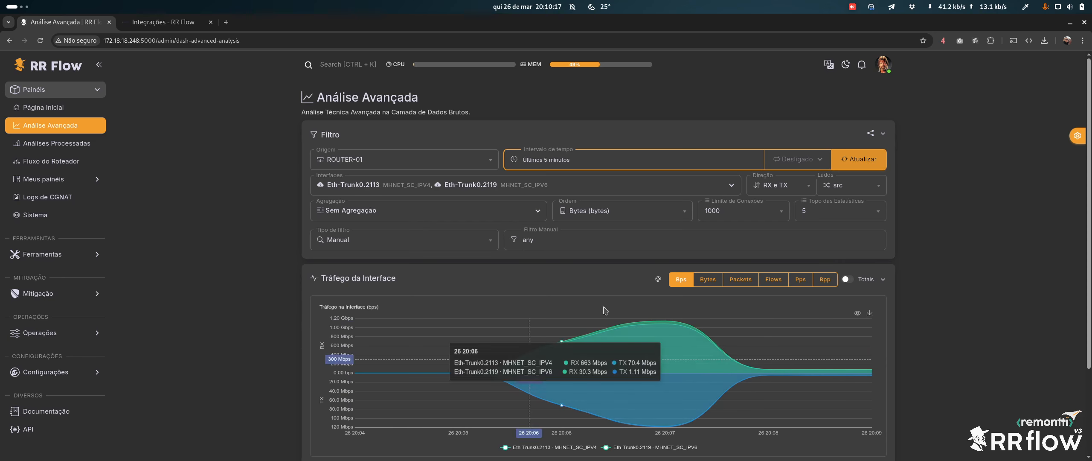
left_click_drag(317, 97, 449, 96)
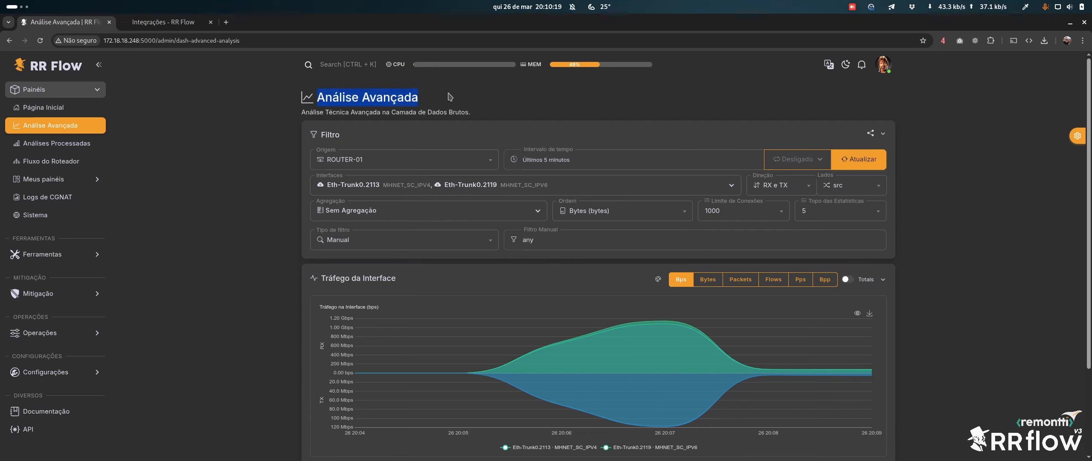
left_click(304, 155)
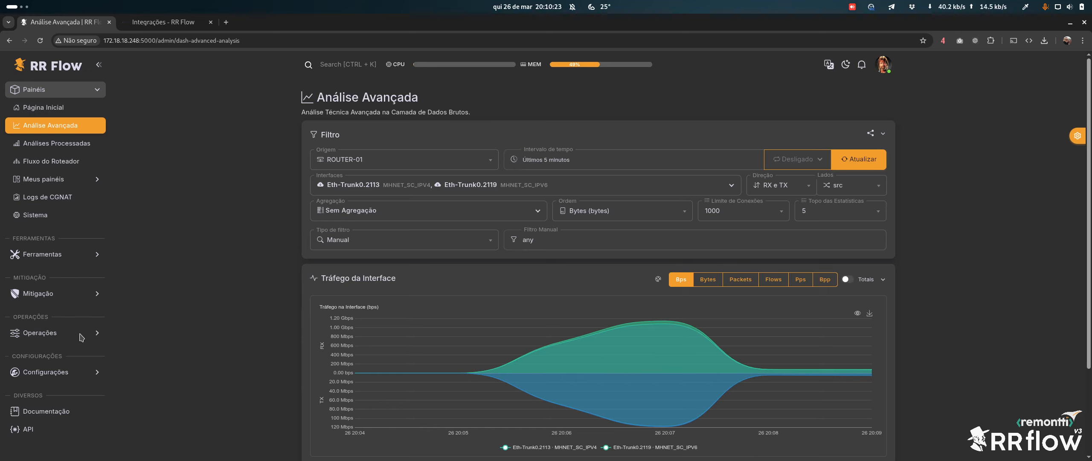
left_click(41, 332)
Go to Operações > Fontes and open the ROUTER-01 source card's edit form
left_click(33, 225)
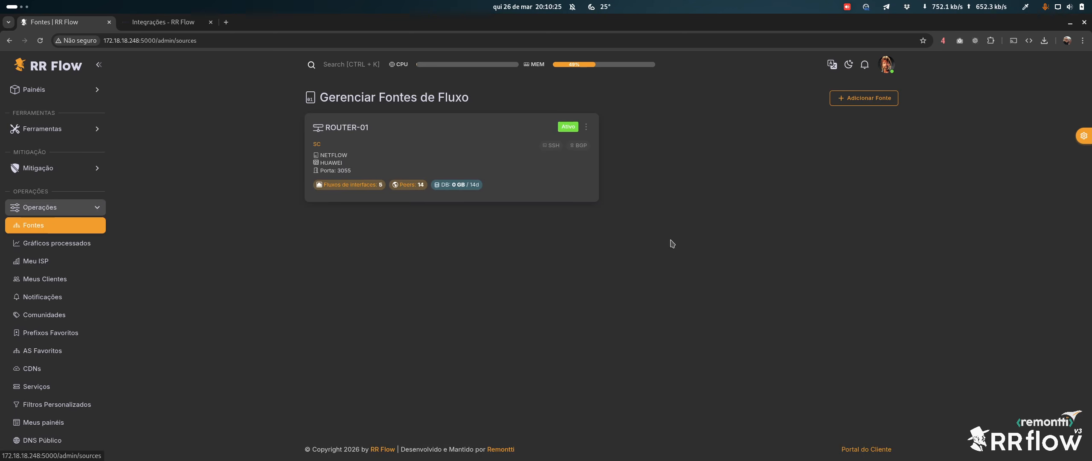
left_click(354, 130)
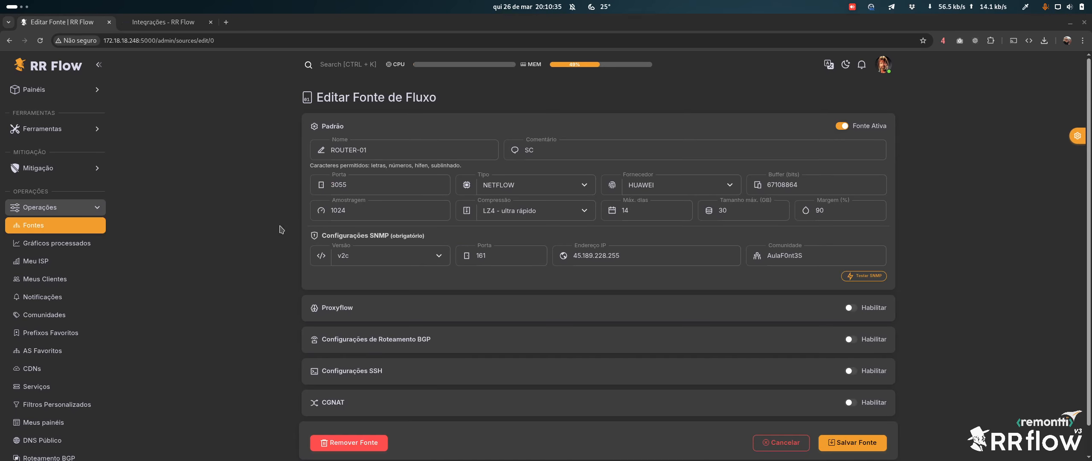
key("super")
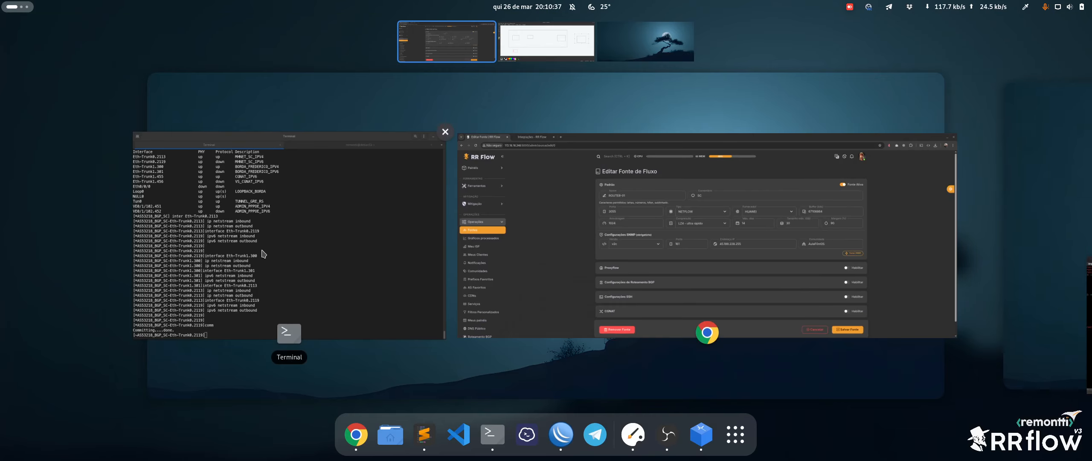
Run 'dis bgp routing-table 1.1.1.1' in the router terminal
left_click(211, 318)
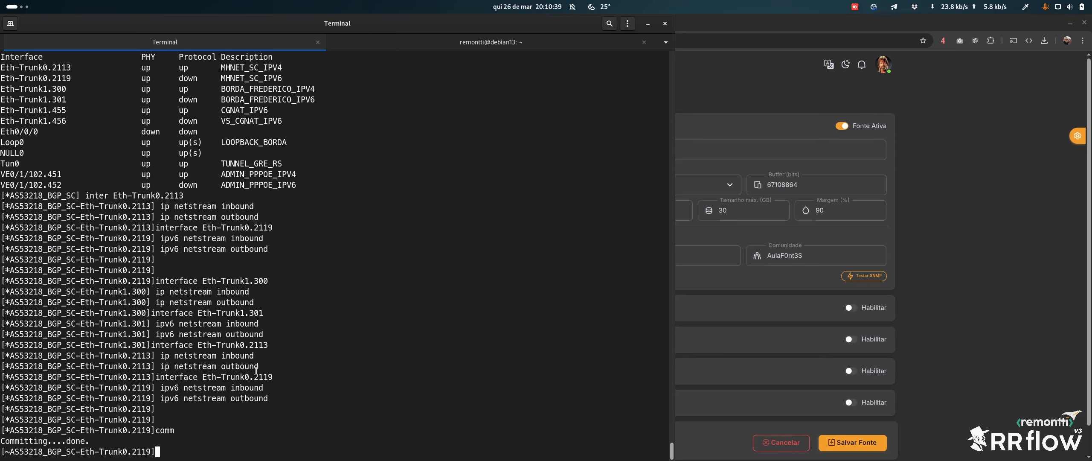
left_click(753, 102)
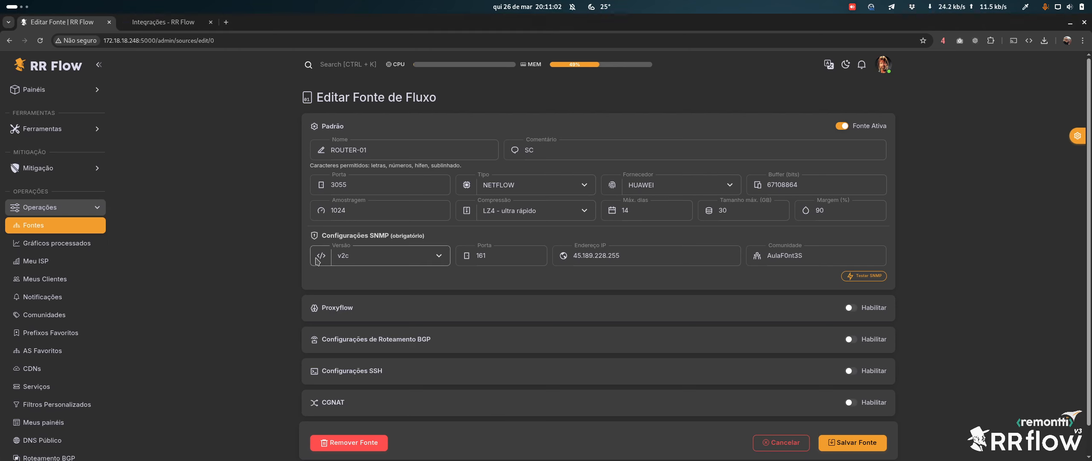
key("super")
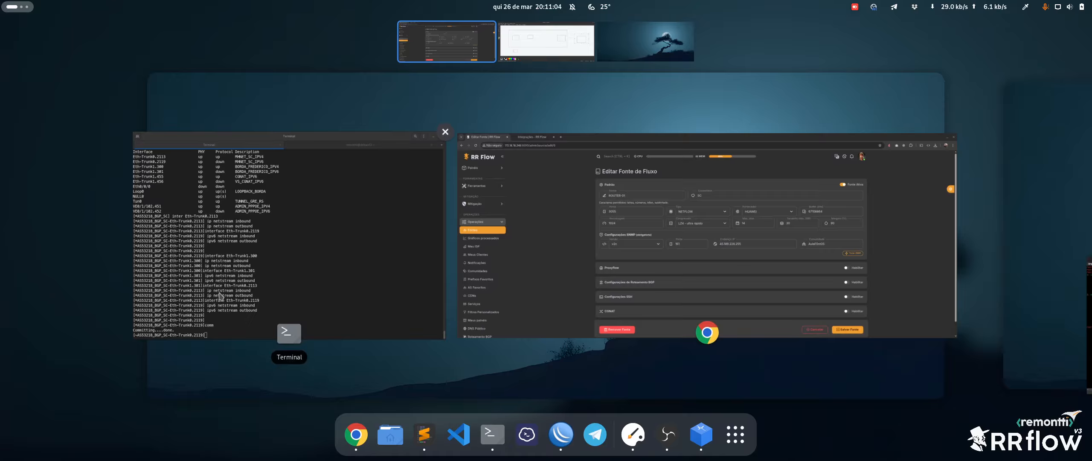
left_click(318, 372)
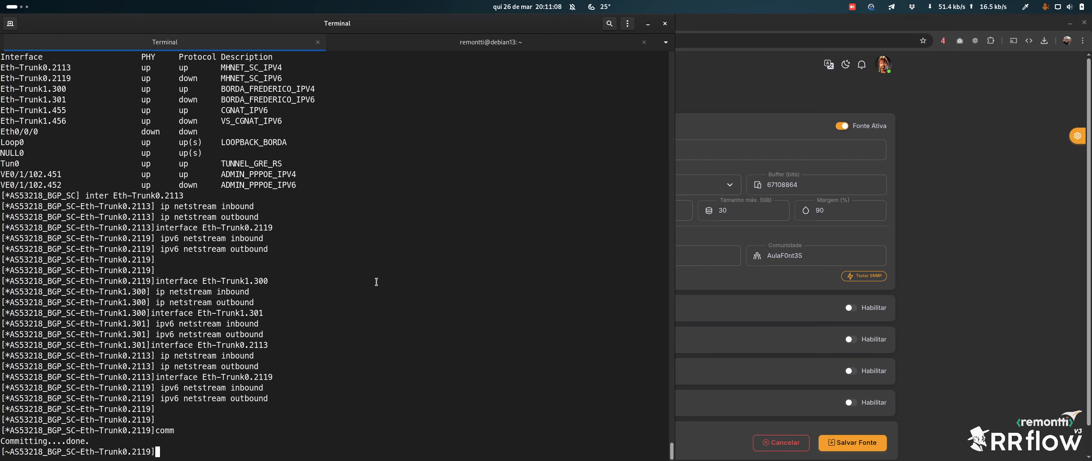
type("dis bgp routin")
key("Tab")
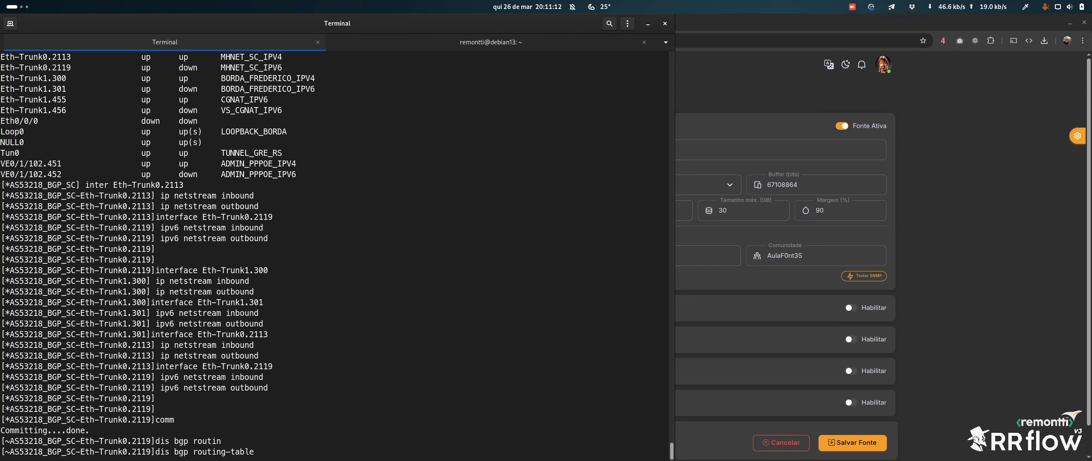
type("1.1.1.1")
key("Return")
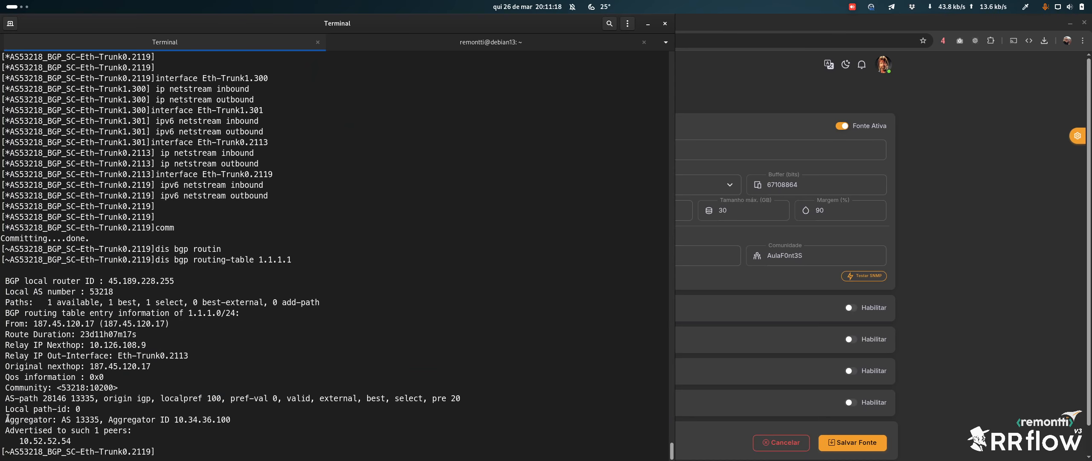
left_click_drag(11, 399, 95, 397)
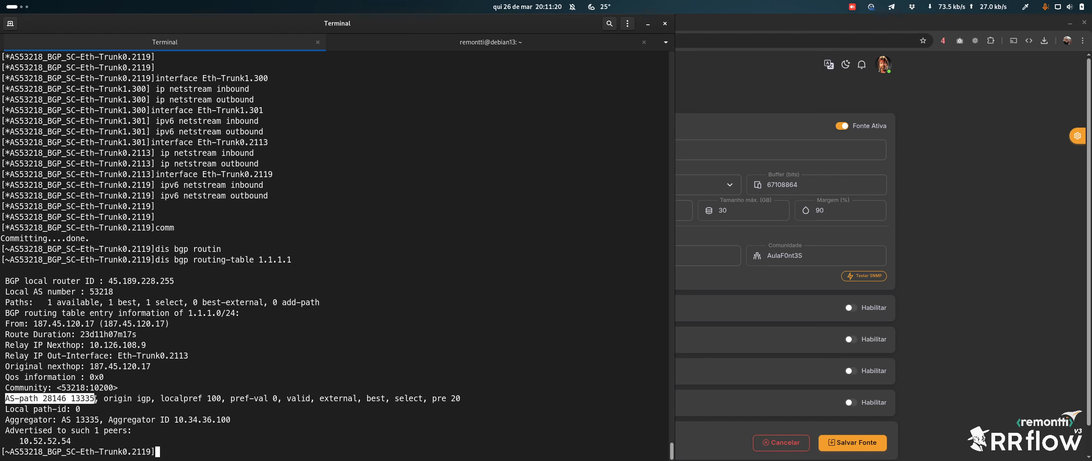
left_click_drag(5, 422, 99, 420)
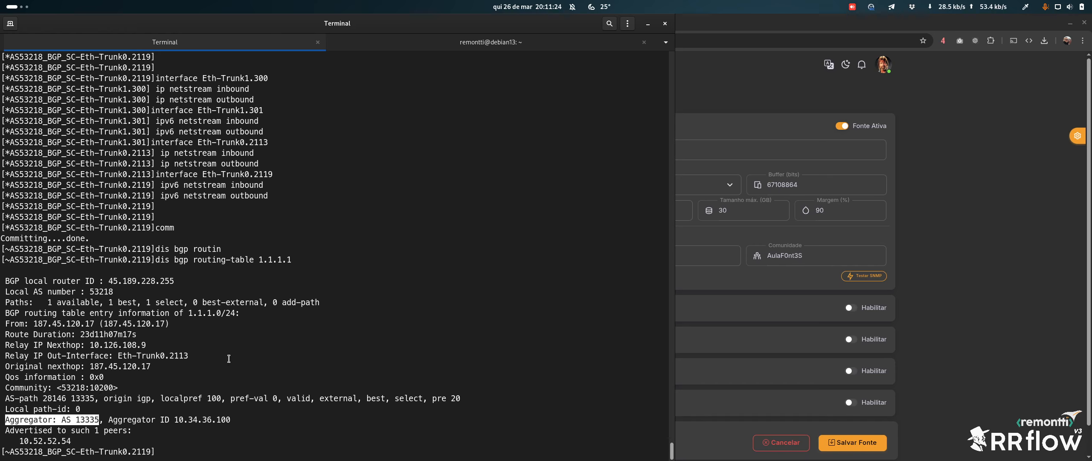
left_click(955, 220)
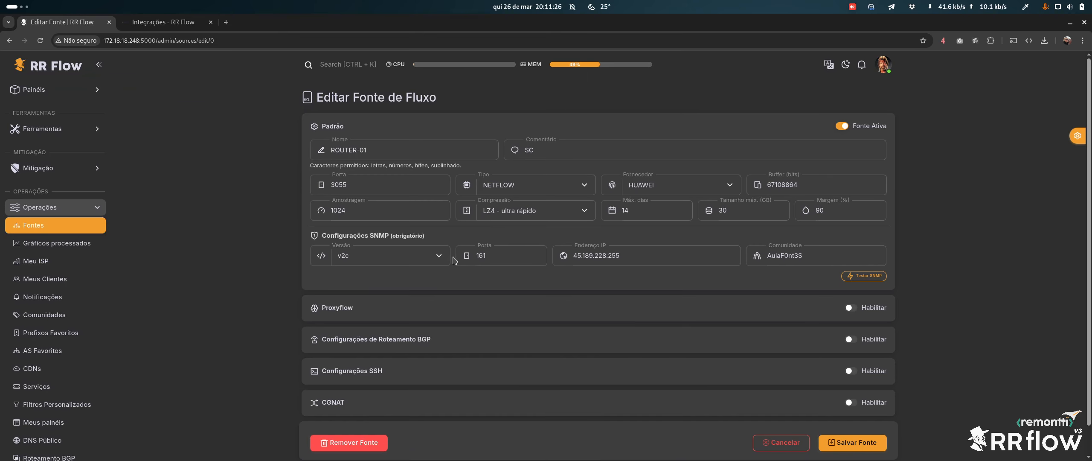
Open Análise Avançada in a new tab and break Análise de tráfego down by AS
left_click(68, 90)
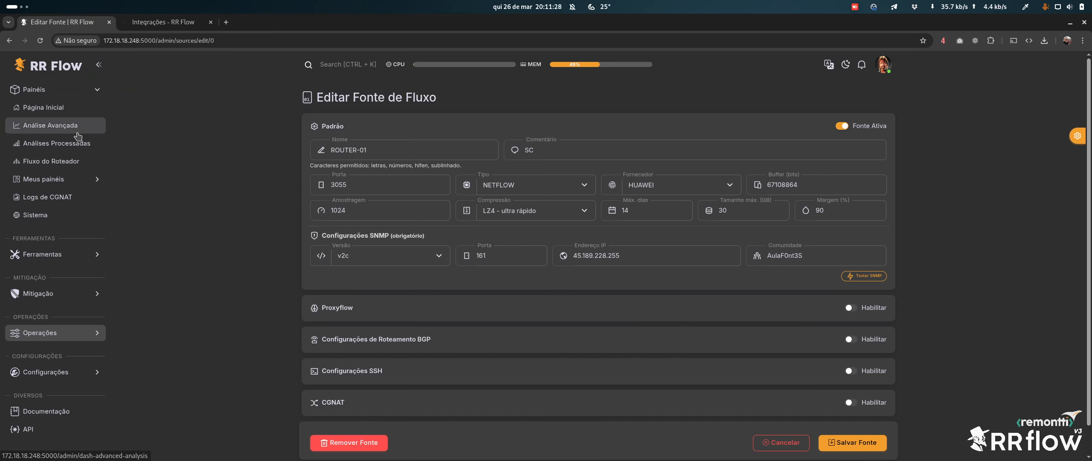
left_click(78, 134)
scroll(439, 205, "down", 3)
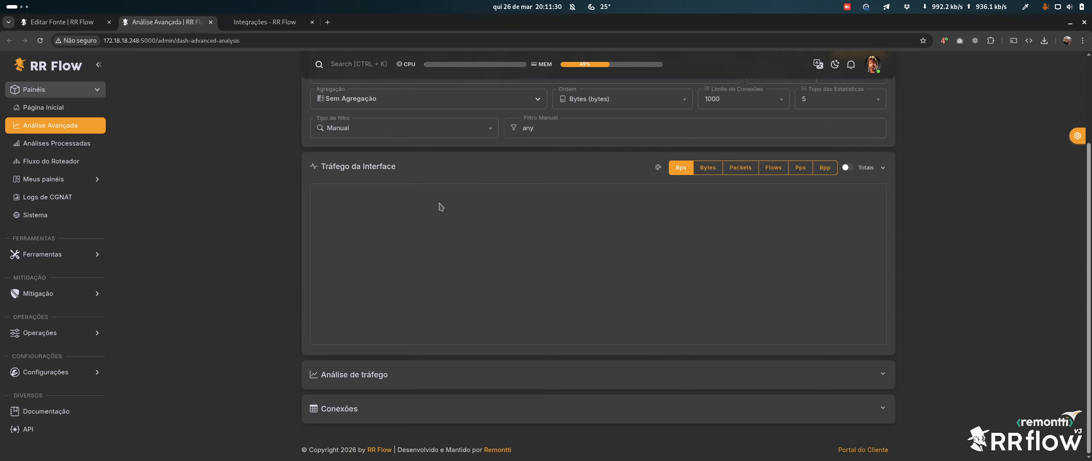
left_click(395, 171)
left_click(352, 312)
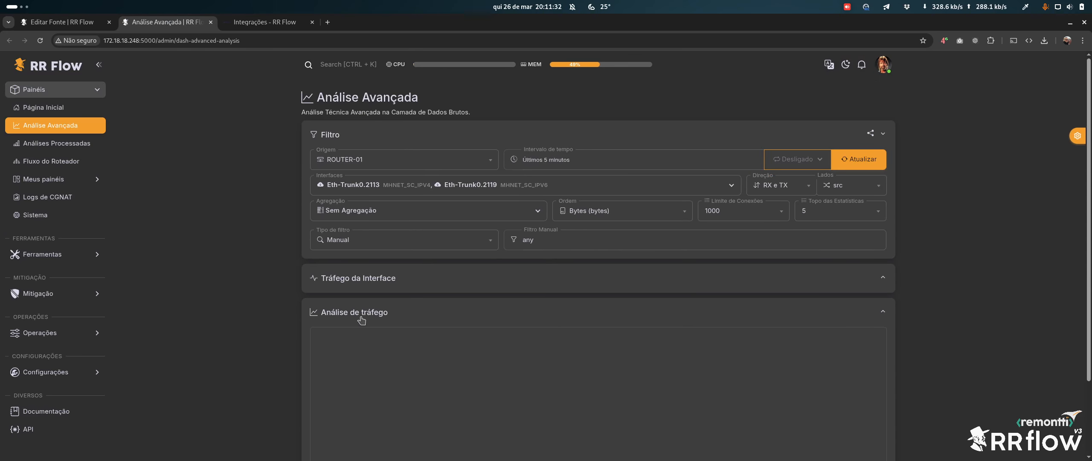
scroll(656, 286, "down", 1)
left_click(716, 264)
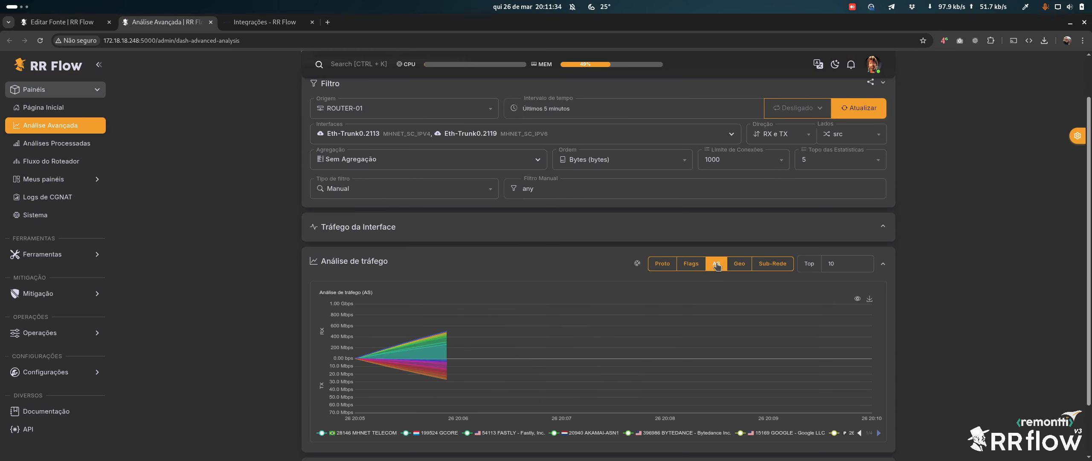
scroll(688, 280, "down", 1)
mouse_move(547, 295)
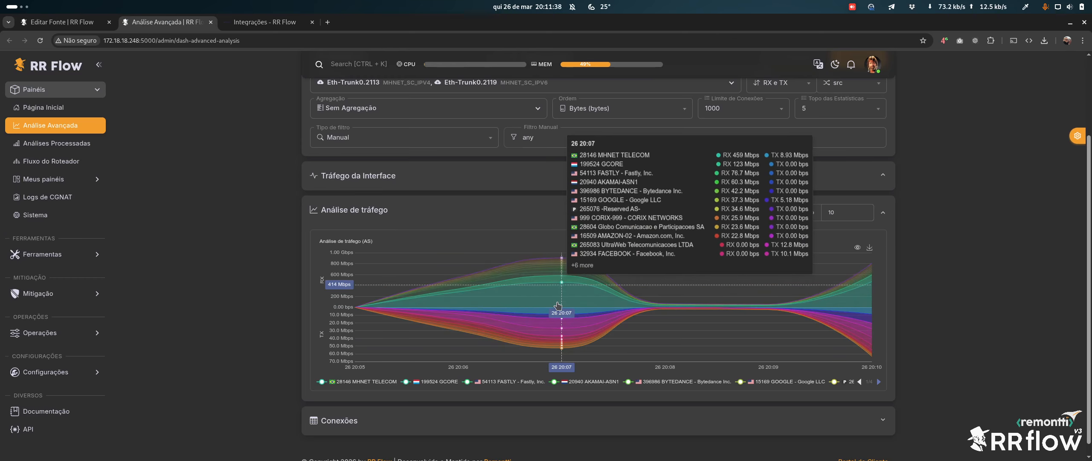
left_click(84, 24)
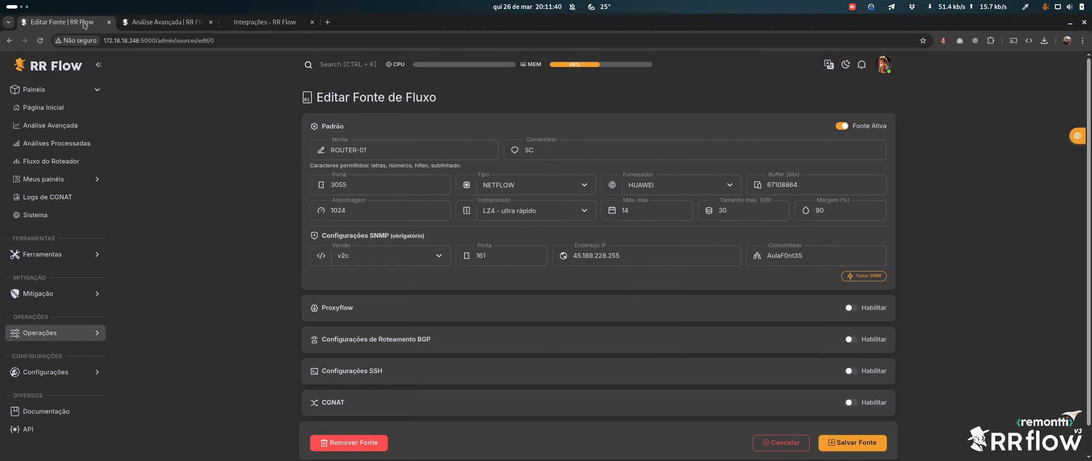
key("super")
left_click(211, 260)
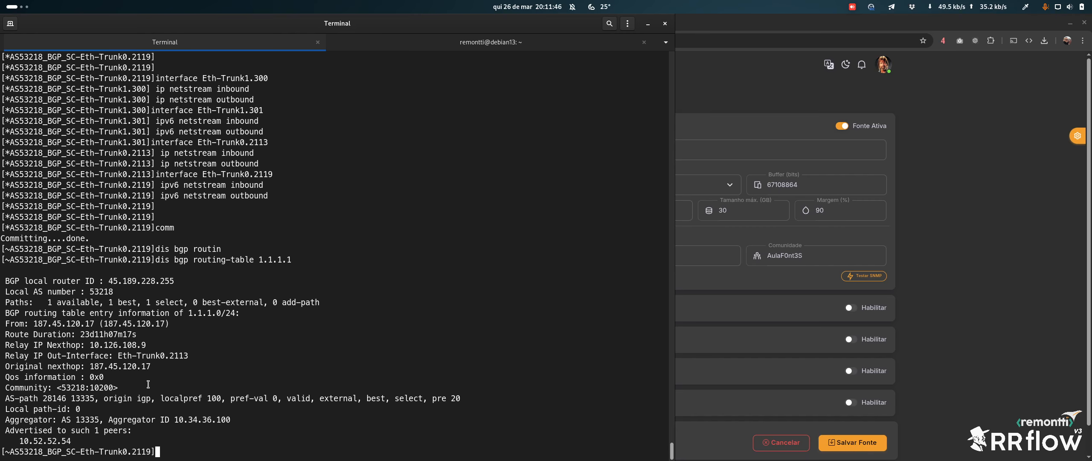
left_click_drag(33, 400, 92, 396)
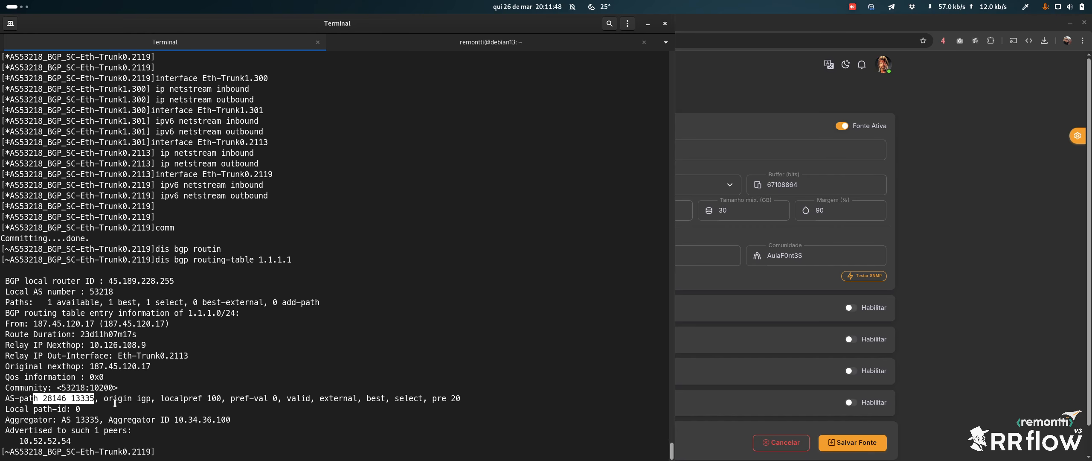
scroll(144, 432, "up", 20)
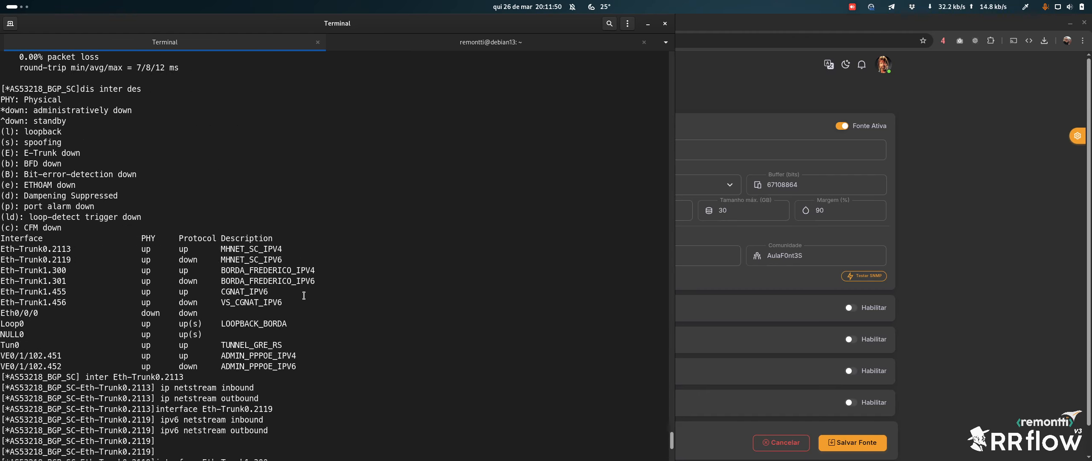
scroll(273, 310, "up", 4)
scroll(273, 310, "down", 5)
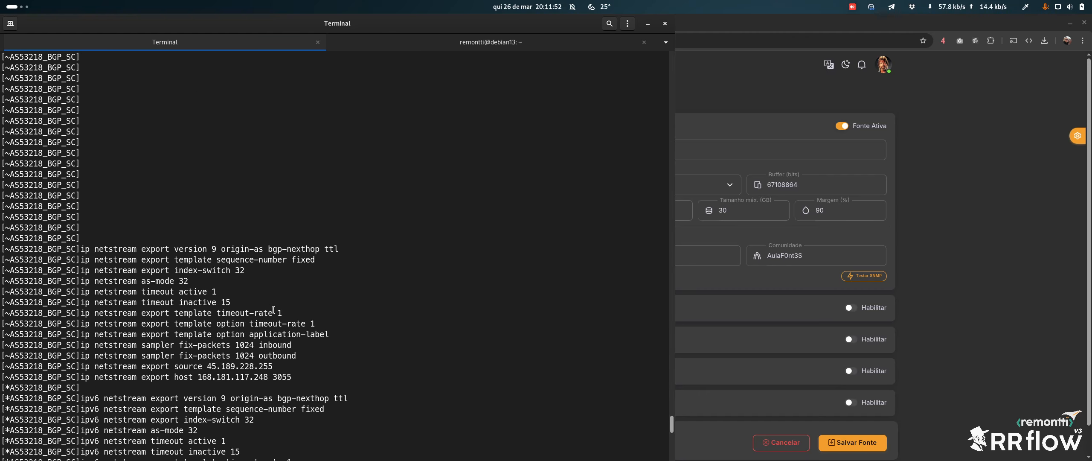
left_click_drag(81, 250, 339, 250)
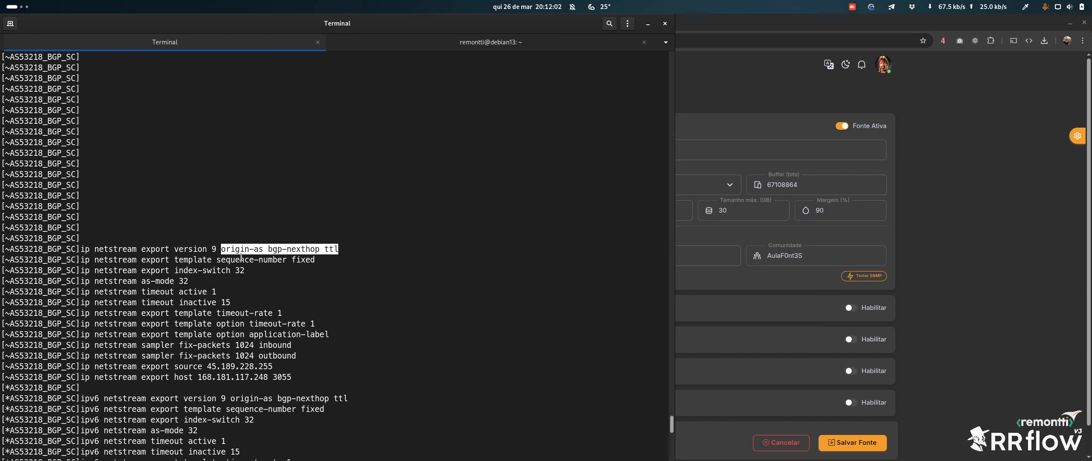
left_click(278, 272)
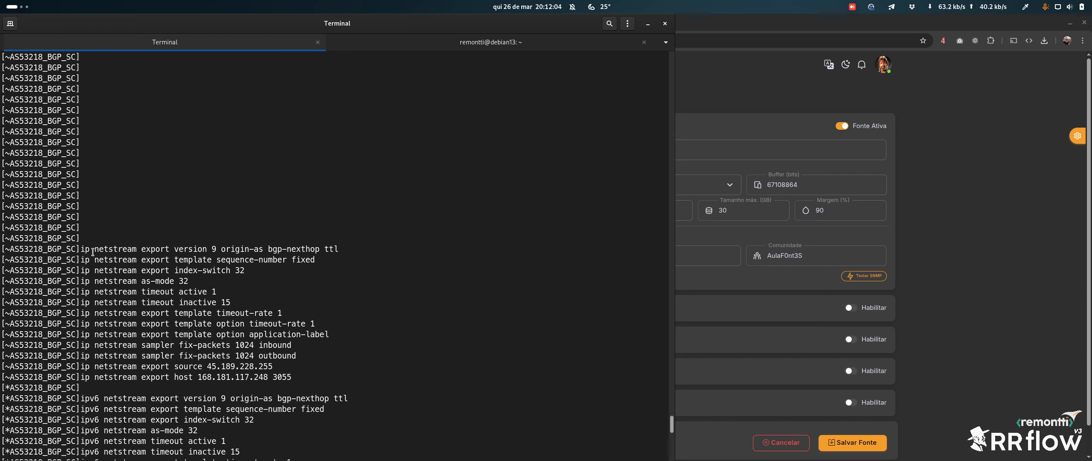
left_click_drag(216, 249, 275, 250)
left_click_drag(341, 247, 78, 248)
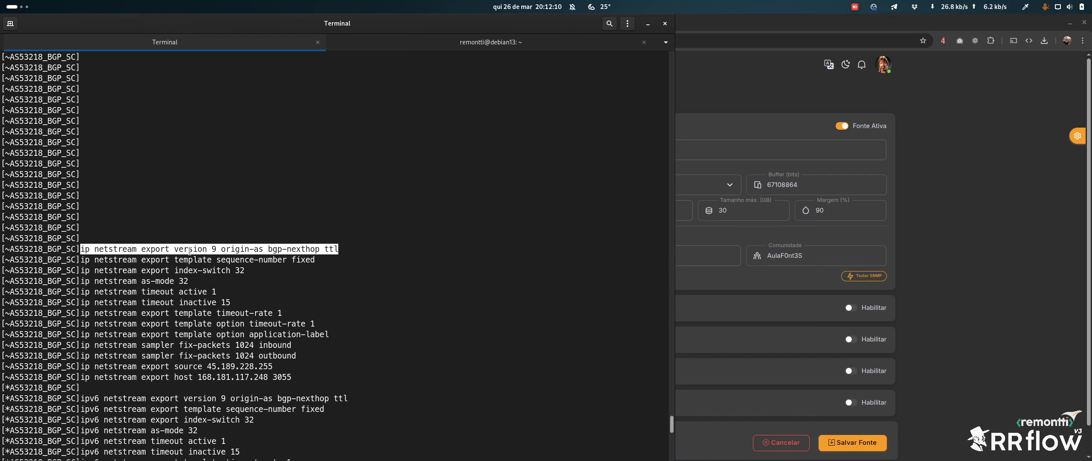
left_click_drag(217, 248, 262, 246)
left_click(264, 241)
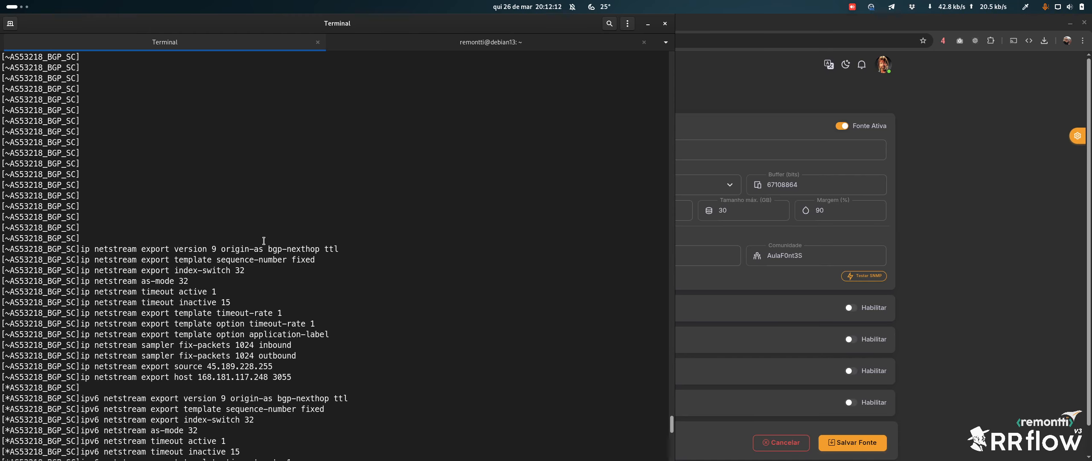
left_click(967, 229)
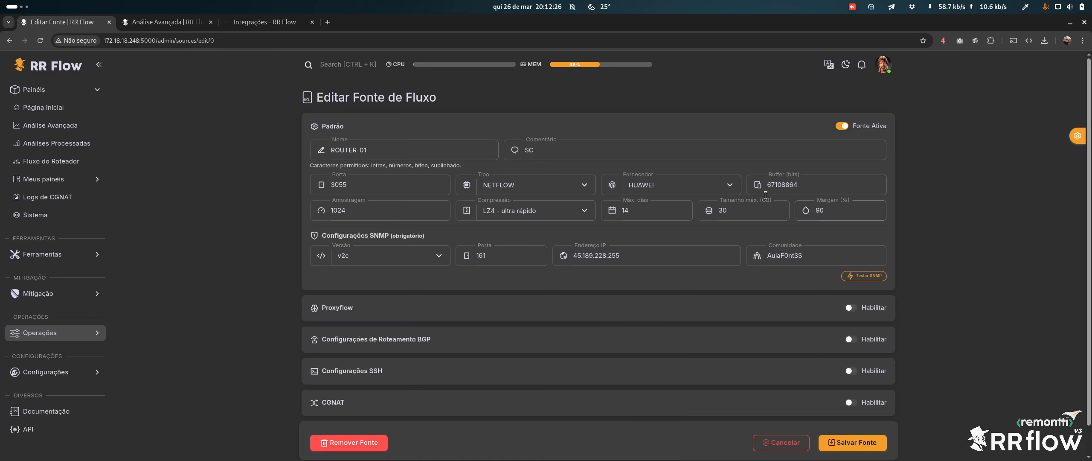
Enable the Proxyflow toggle on the ROUTER-01 source form
left_click(877, 308)
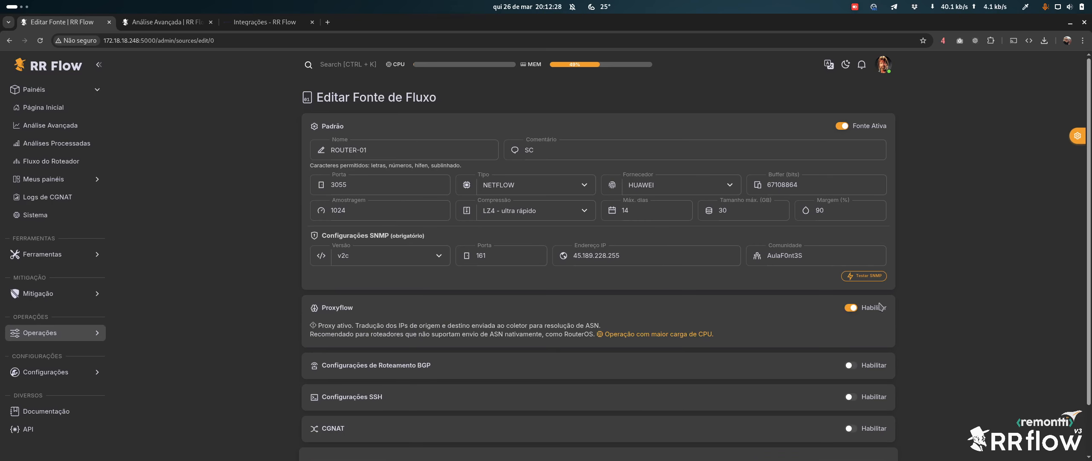
scroll(532, 292, "down", 1)
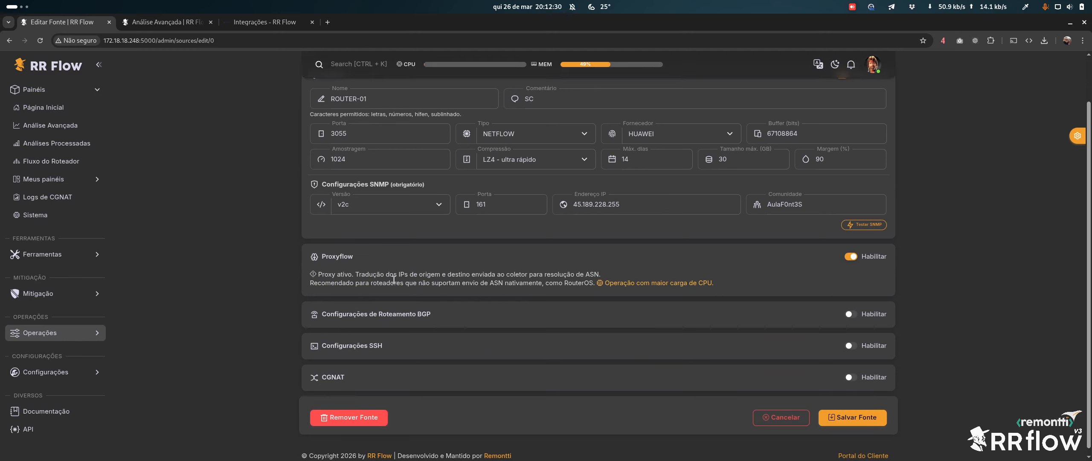
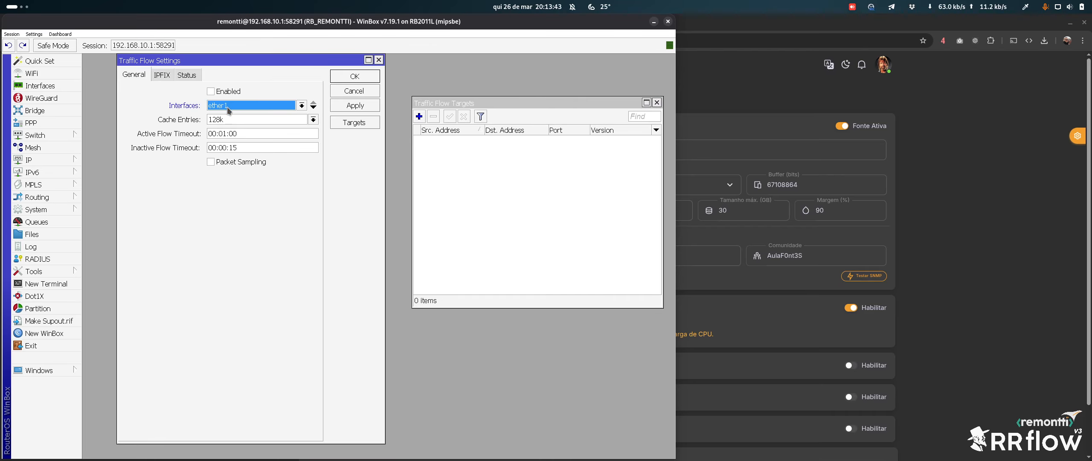
Keep WinBox's traffic flow cache at 128k entries and review the active and inactive flow timeouts
left_click(311, 121)
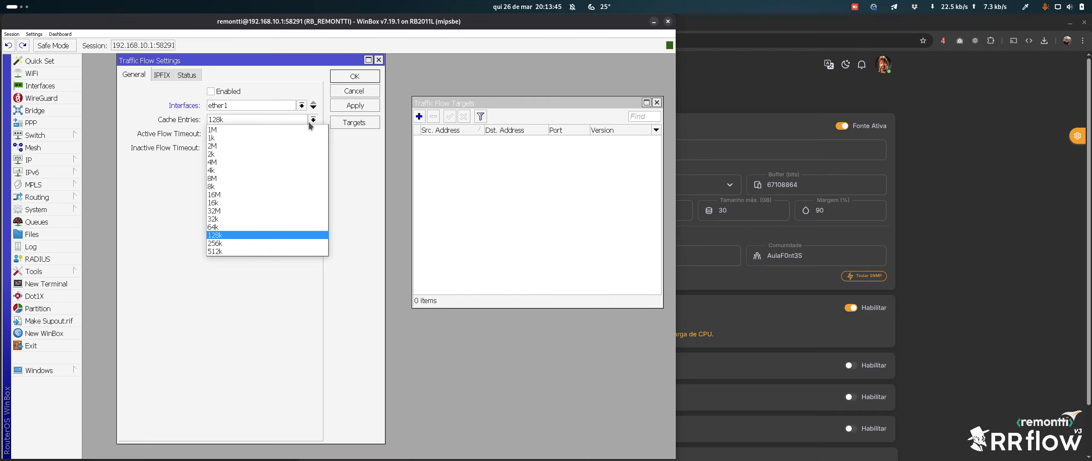
left_click(310, 123)
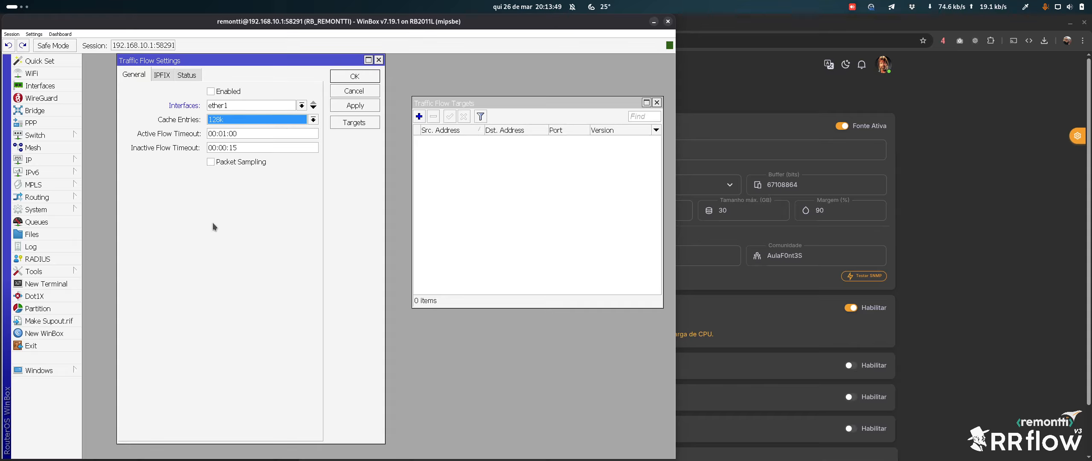
left_click_drag(245, 135, 195, 136)
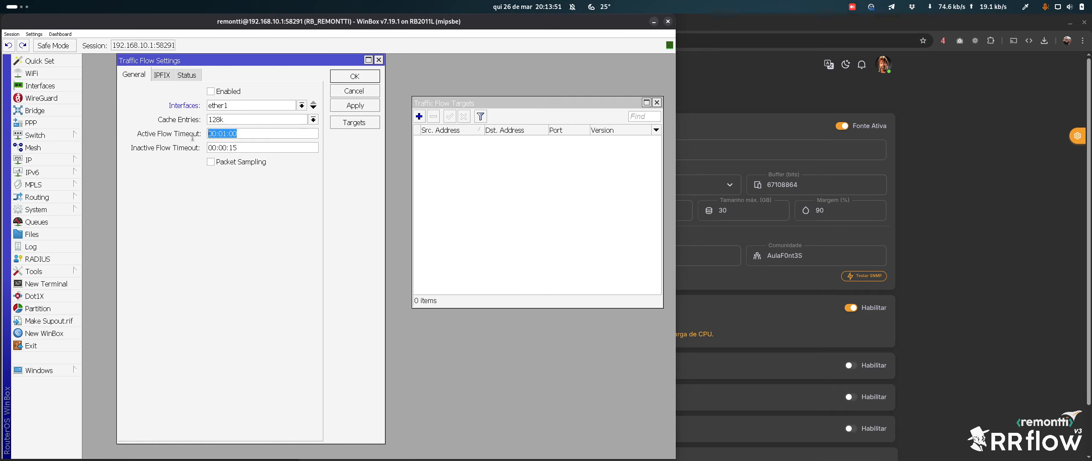
left_click(227, 134)
left_click(254, 134)
left_click_drag(231, 133, 177, 148)
Turn packet sampling on and select ROUTER-01's Amostragem value 1024 in RR Flow
left_click(244, 161)
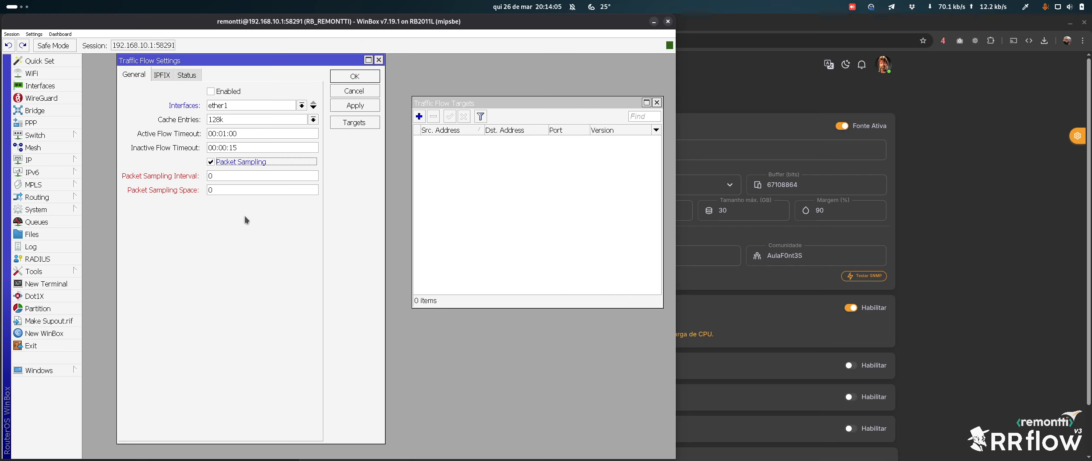
key("alt+Tab")
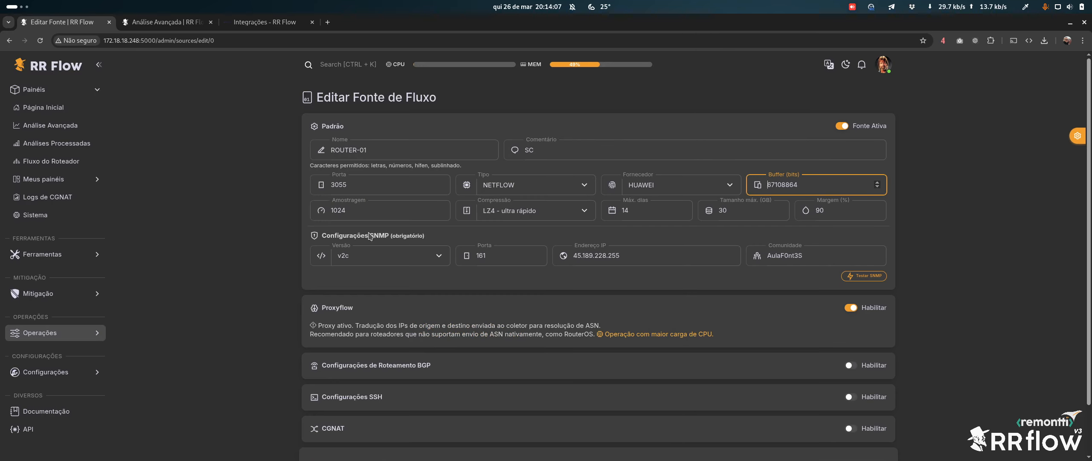
left_click_drag(357, 213, 319, 212)
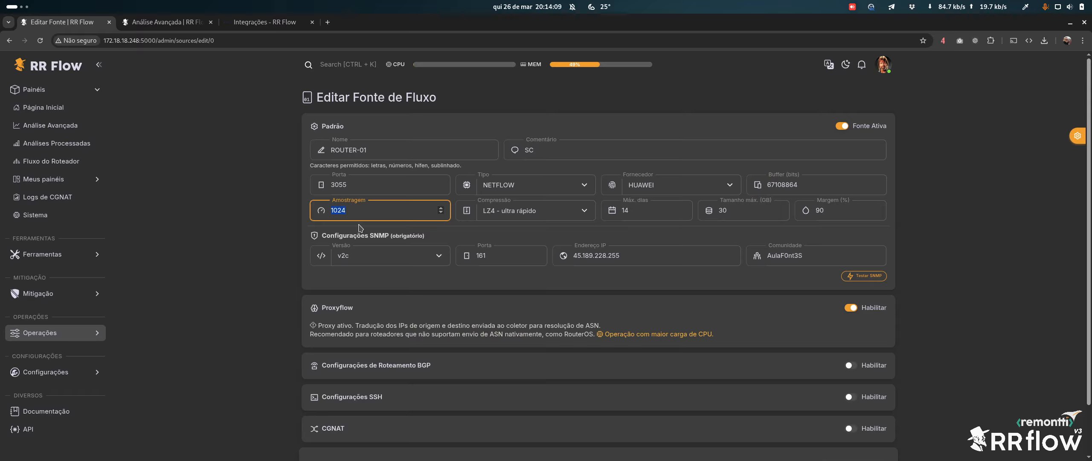
key("super")
left_click(532, 160)
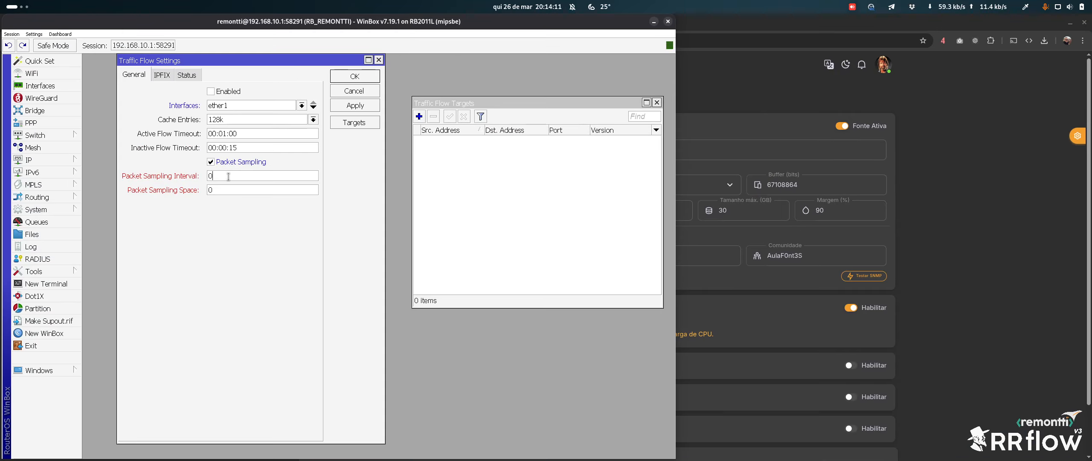
left_click(1020, 175)
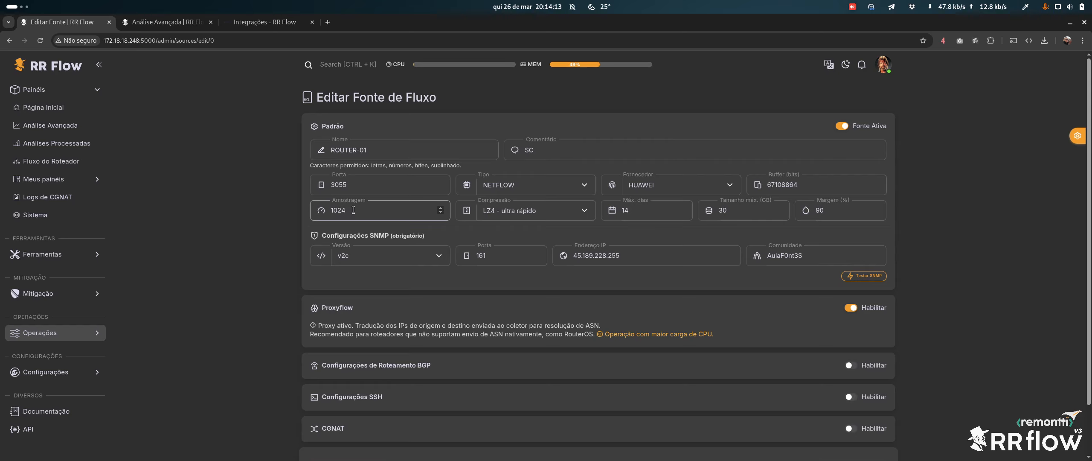
key("super")
left_click(471, 190)
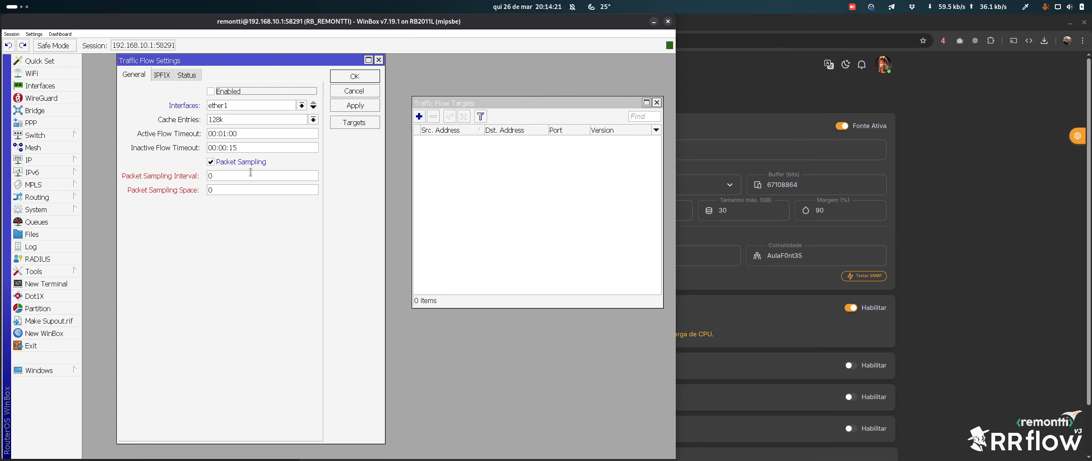
Leave packet sampling off and select the Amostragem value in RR Flow to replace it with 1
left_click(223, 165)
left_click(224, 163)
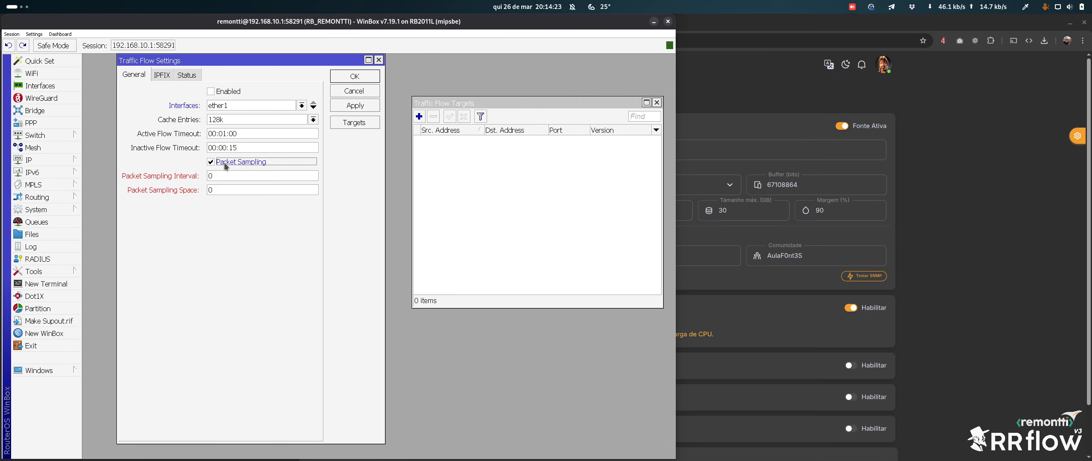
left_click(212, 165)
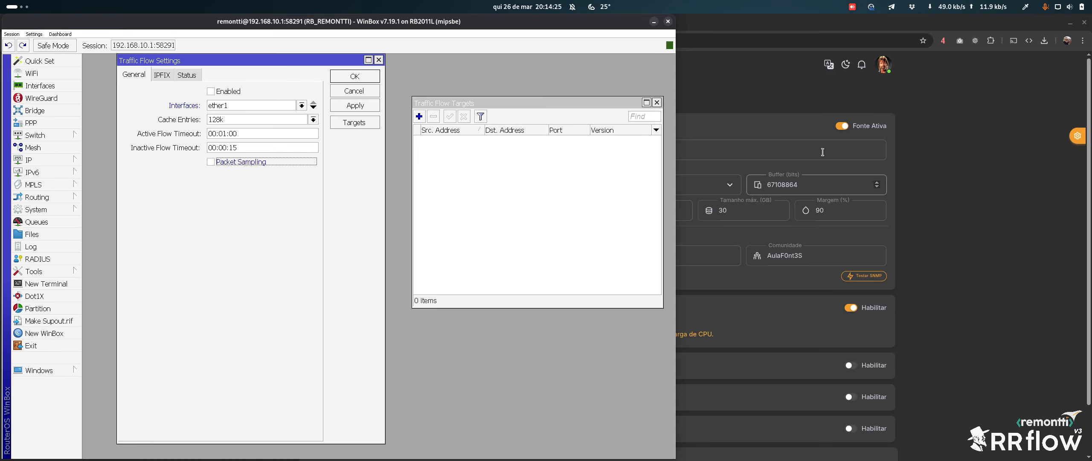
left_click(889, 149)
left_click_drag(364, 217, 306, 213)
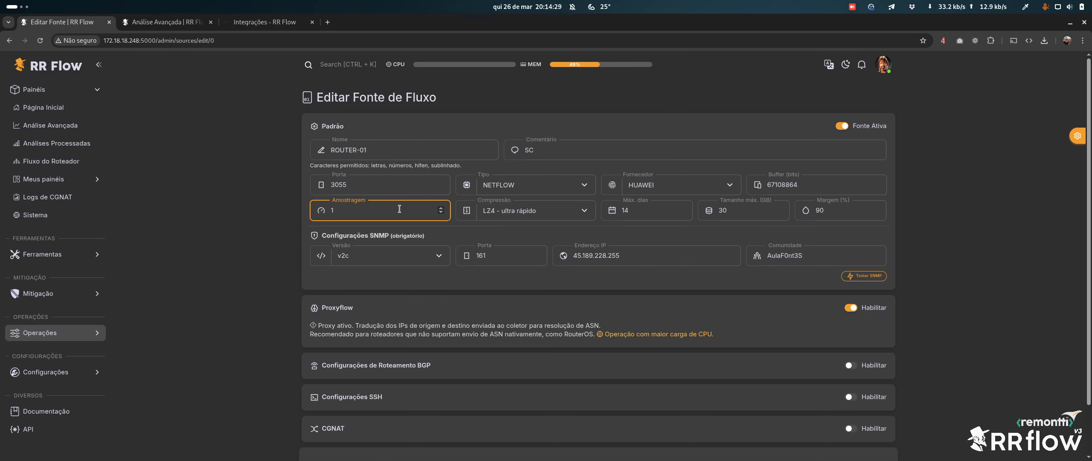
key("super")
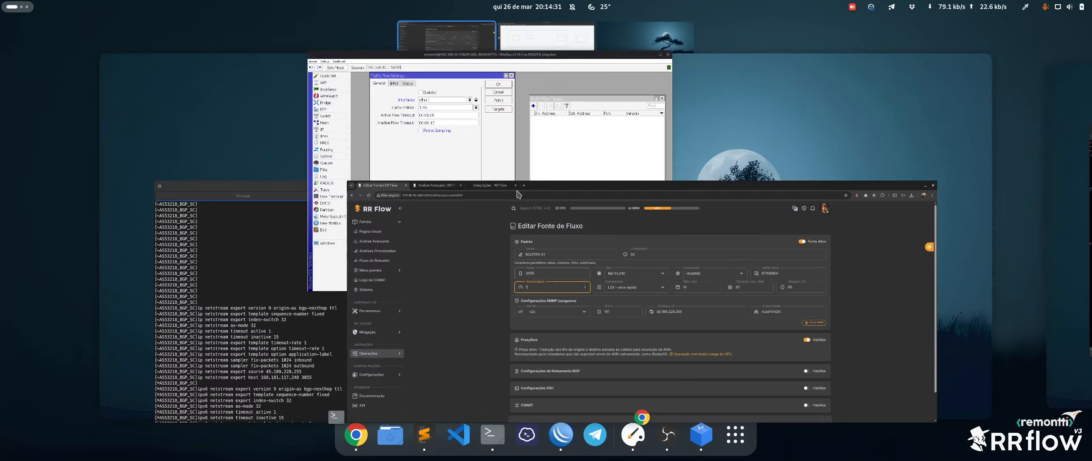
left_click(521, 156)
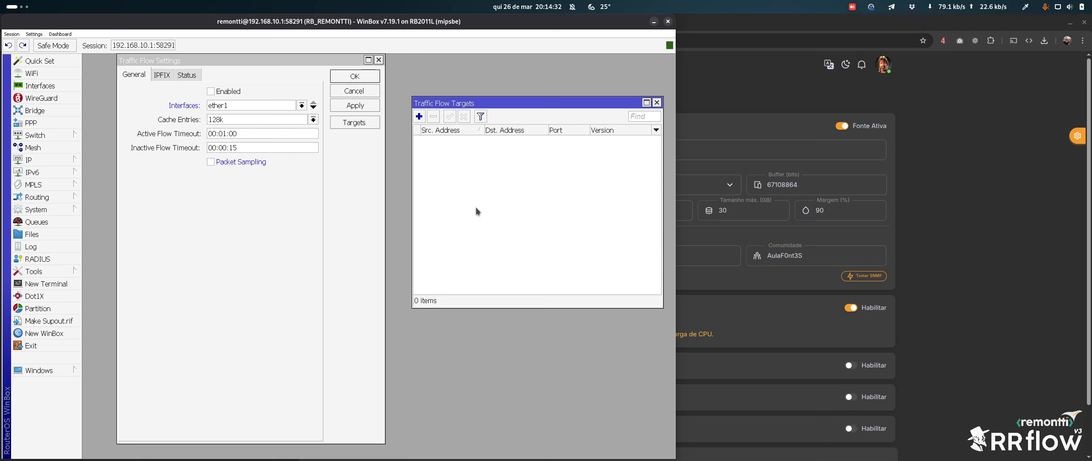
left_click(419, 116)
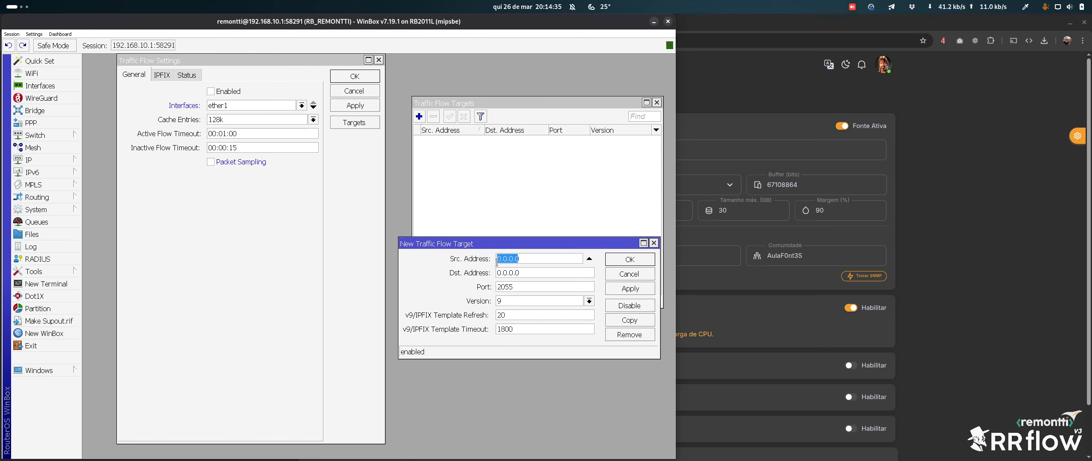
left_click_drag(528, 243, 426, 232)
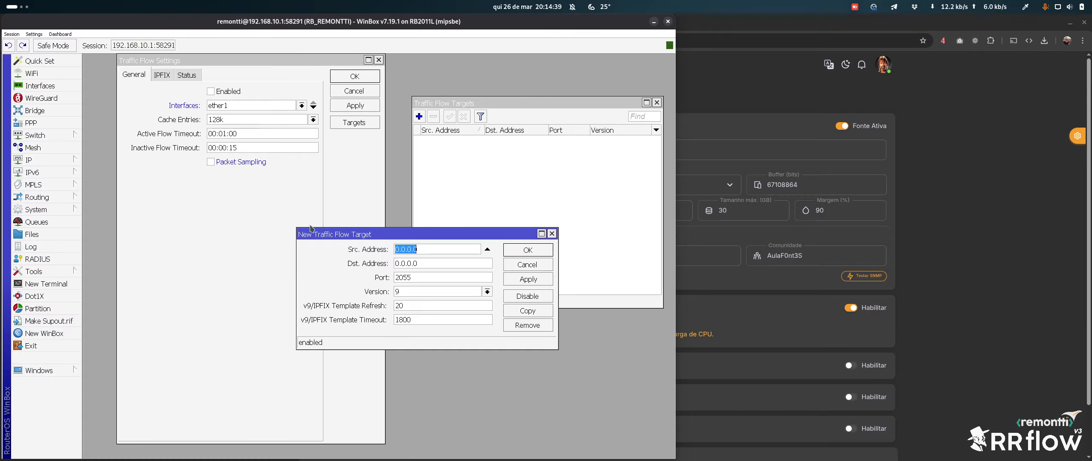
left_click_drag(425, 264, 391, 292)
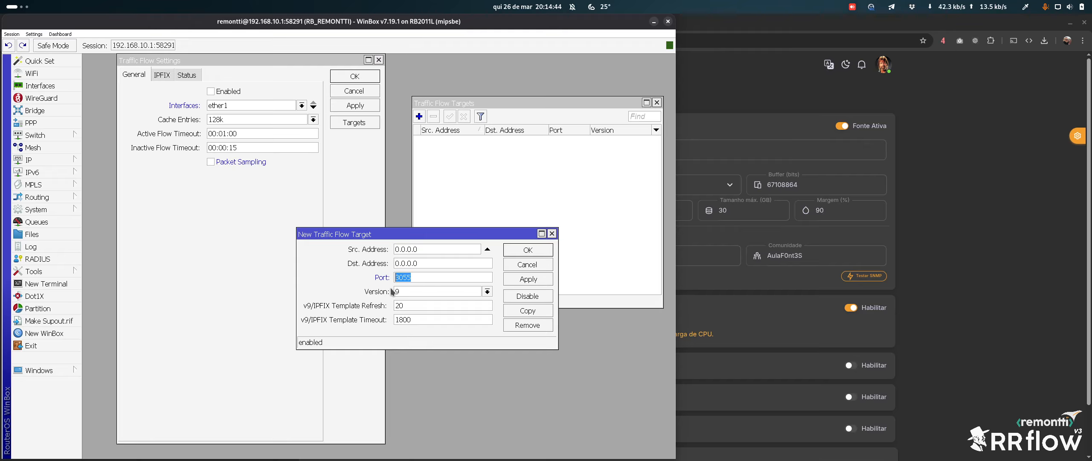
left_click(458, 291)
left_click(458, 291)
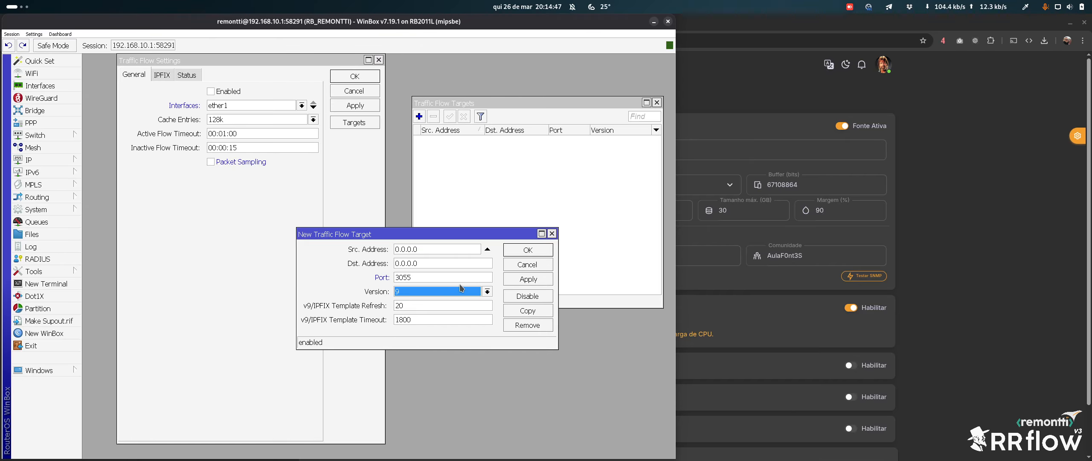
left_click(975, 262)
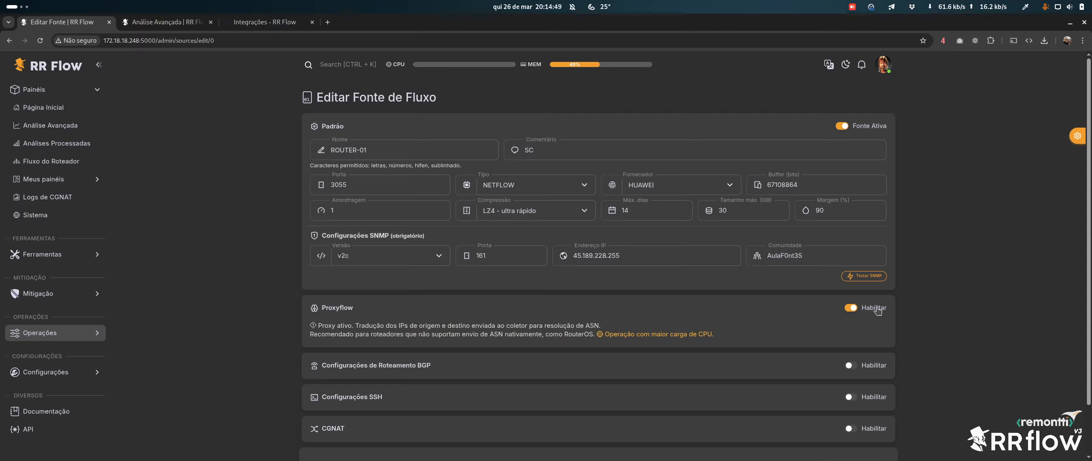
key("super")
left_click(535, 198)
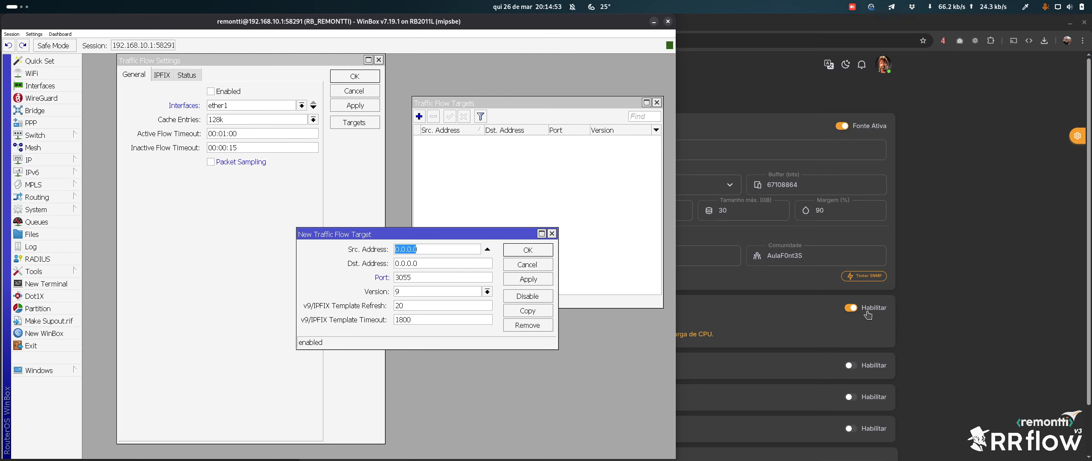
left_click(448, 291)
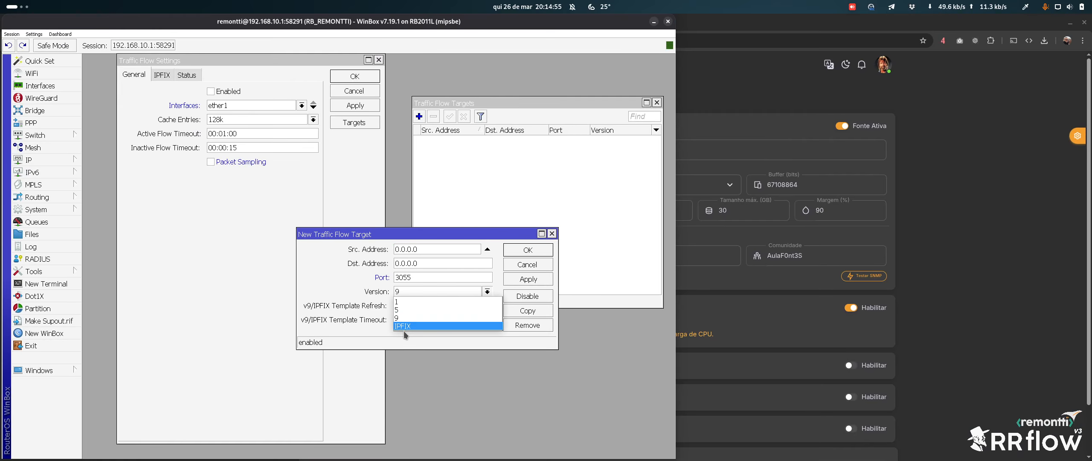
left_click(410, 318)
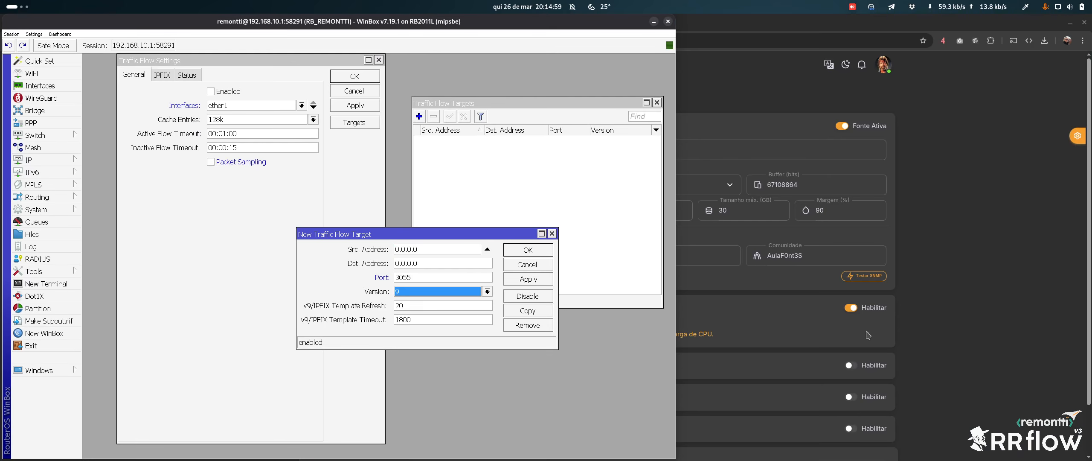
left_click(552, 234)
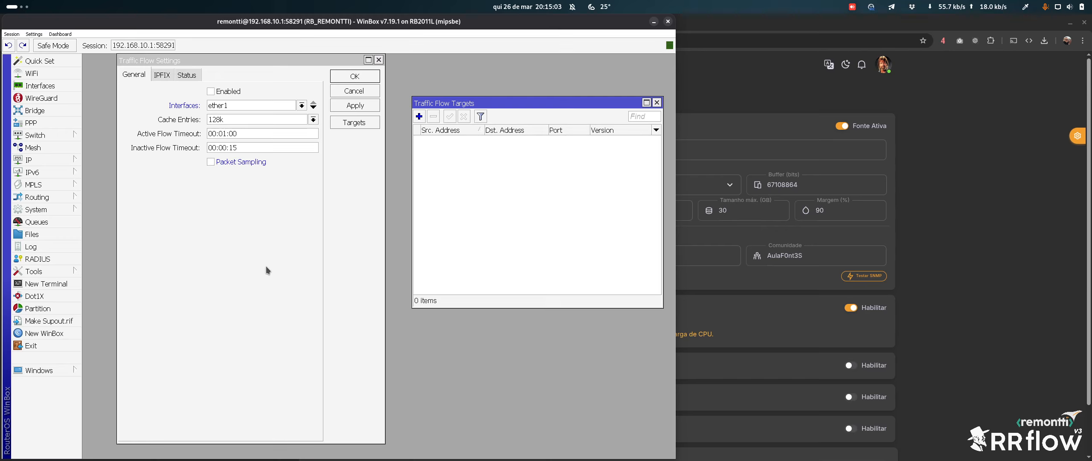
left_click(994, 239)
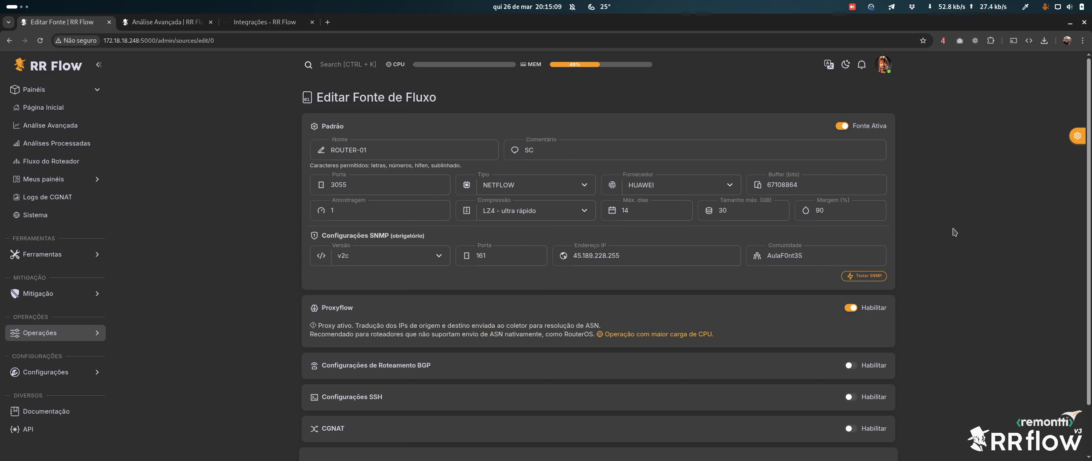
Switch ROUTER-01's Proxyflow off, enable CGNAT, and choose CGNAT dinâmico (NAPT) over deterministic
left_click(877, 308)
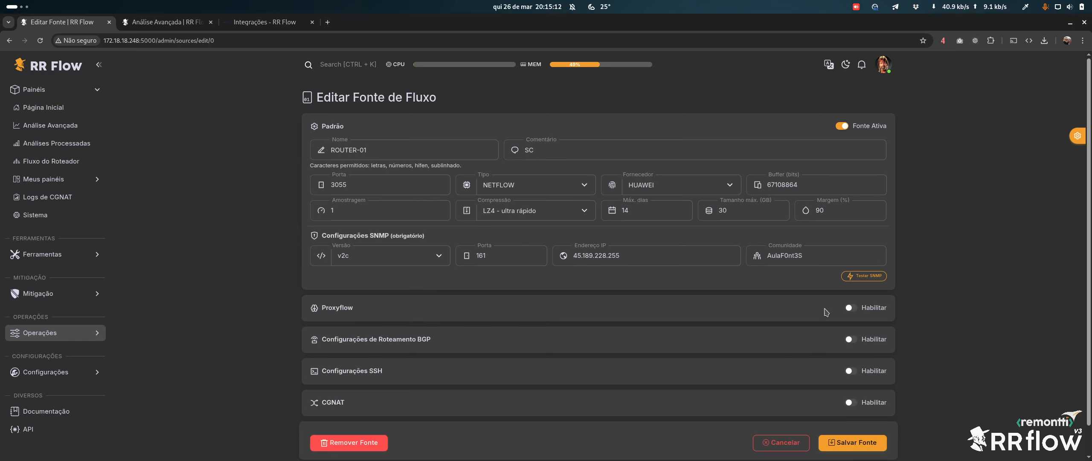
left_click(868, 402)
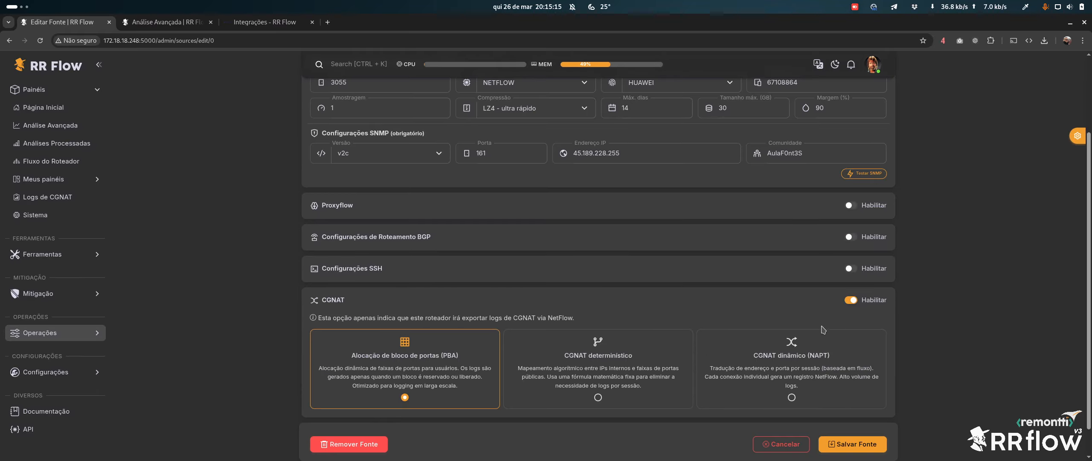
scroll(555, 362, "down", 1)
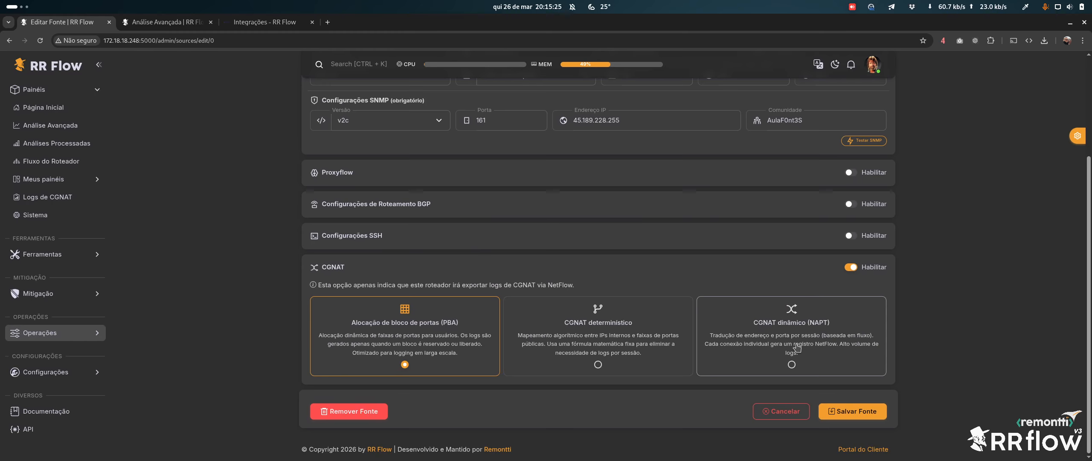
left_click(601, 349)
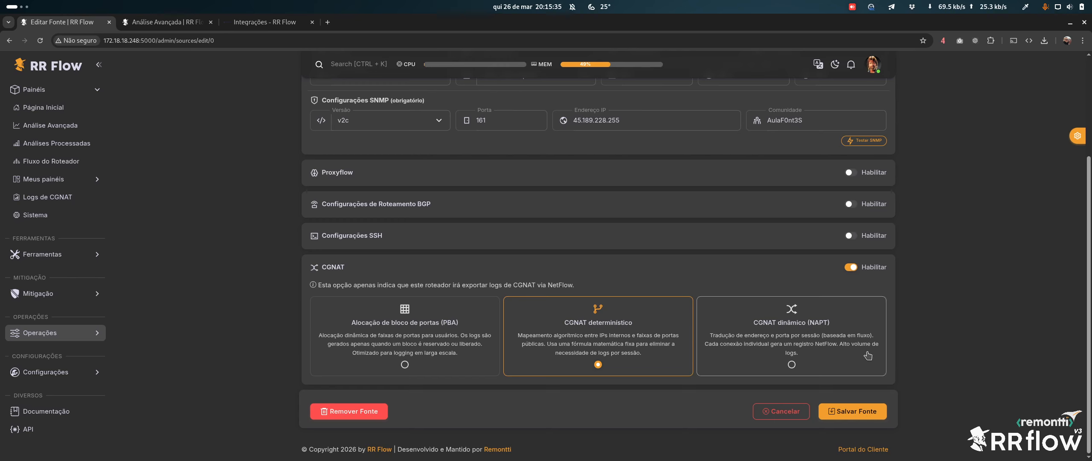
left_click(785, 333)
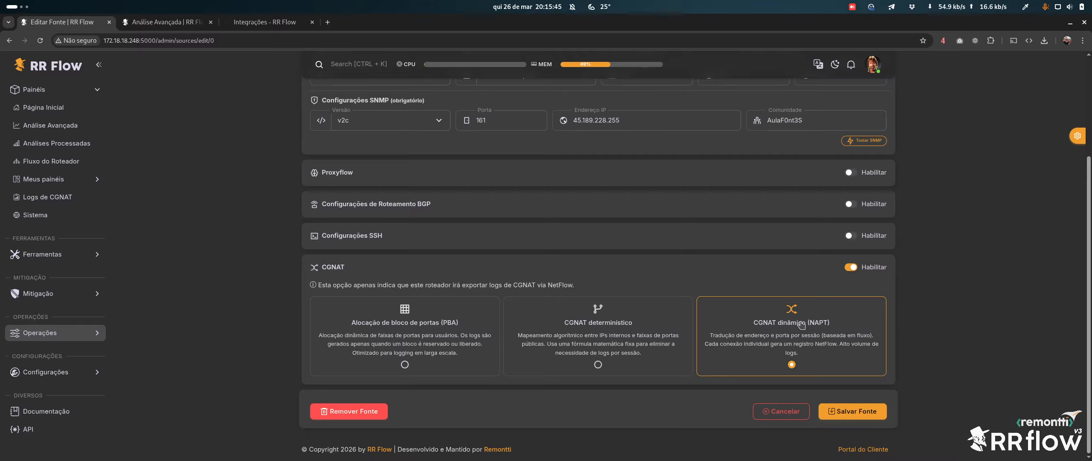
key("super")
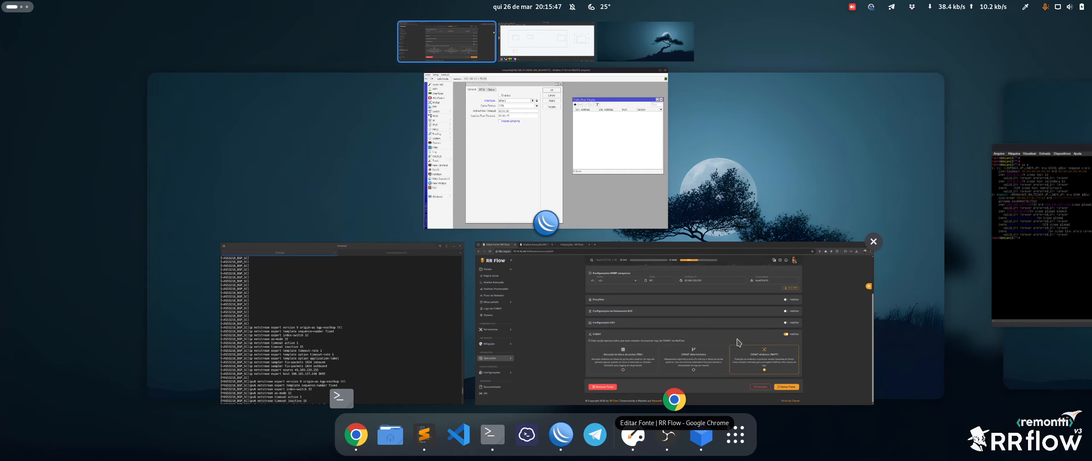
Add a new WinBox traffic flow target with IPFIX as the export version, port 2055
left_click(754, 358)
key("super")
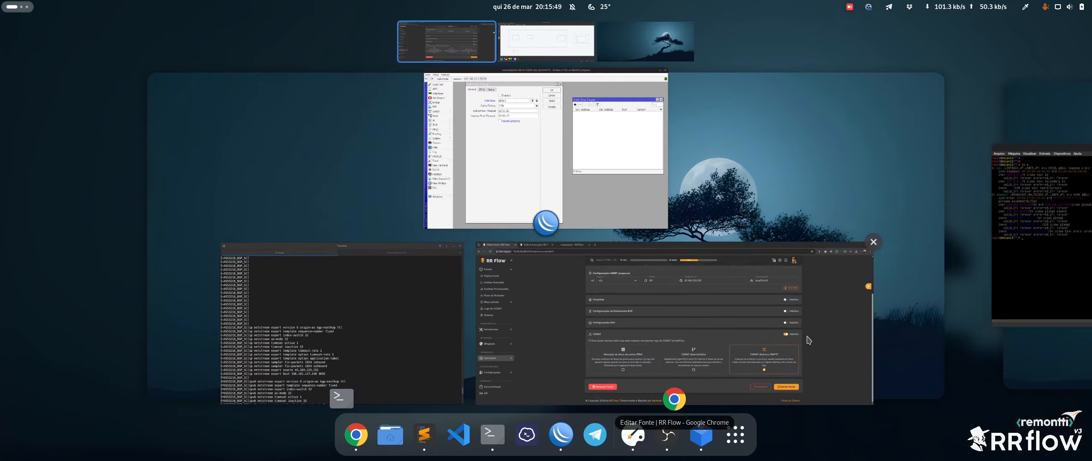
left_click(510, 220)
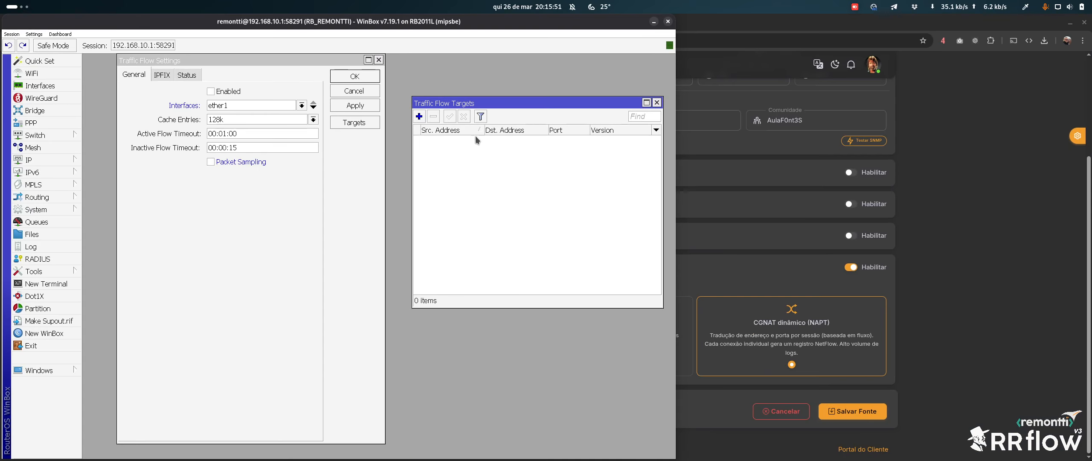
left_click(419, 116)
left_click(453, 293)
left_click(431, 328)
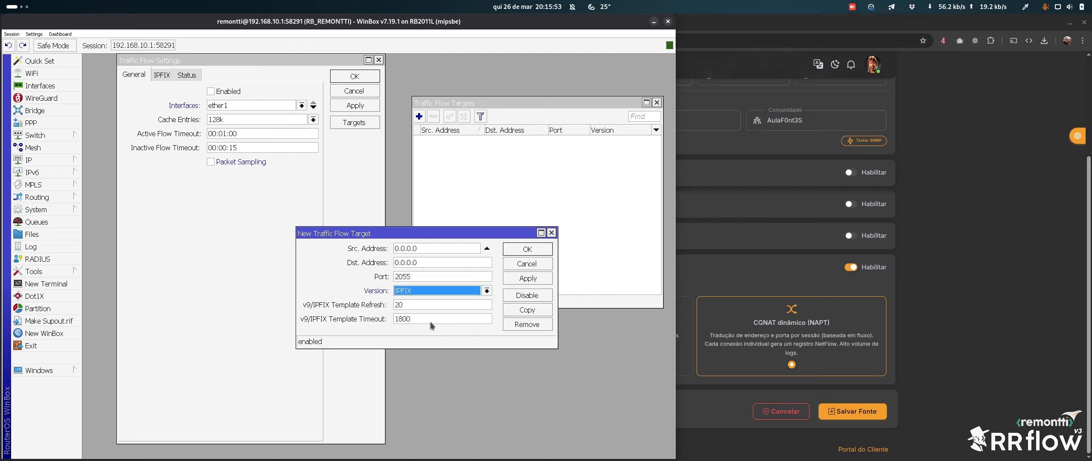
Review the IPFIX field options in Traffic Flow Settings and tick Log NAT Events
left_click(213, 223)
left_click(162, 75)
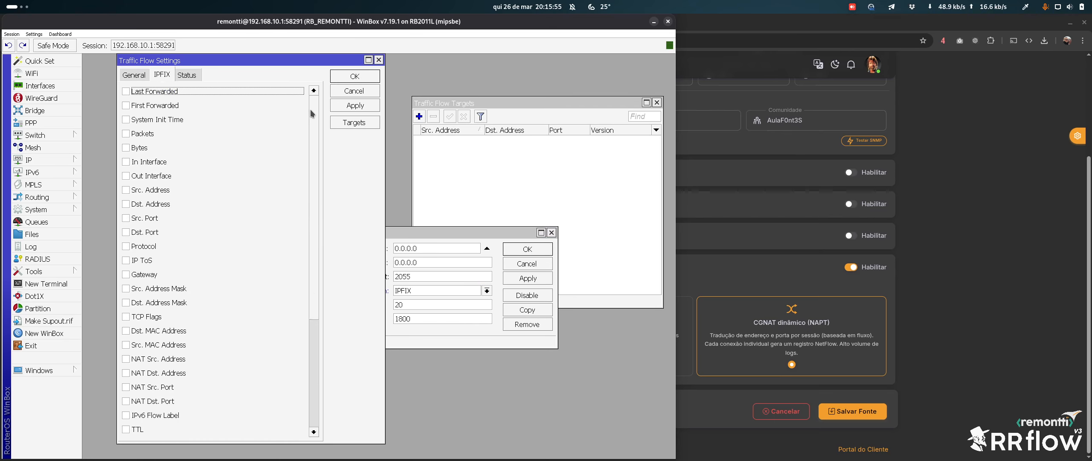
scroll(191, 349, "down", 4)
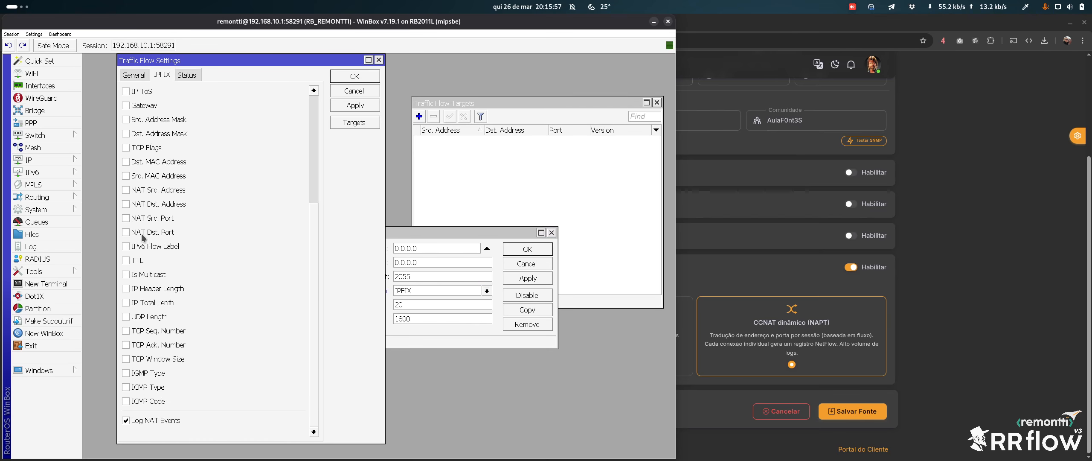
scroll(301, 260, "up", 4)
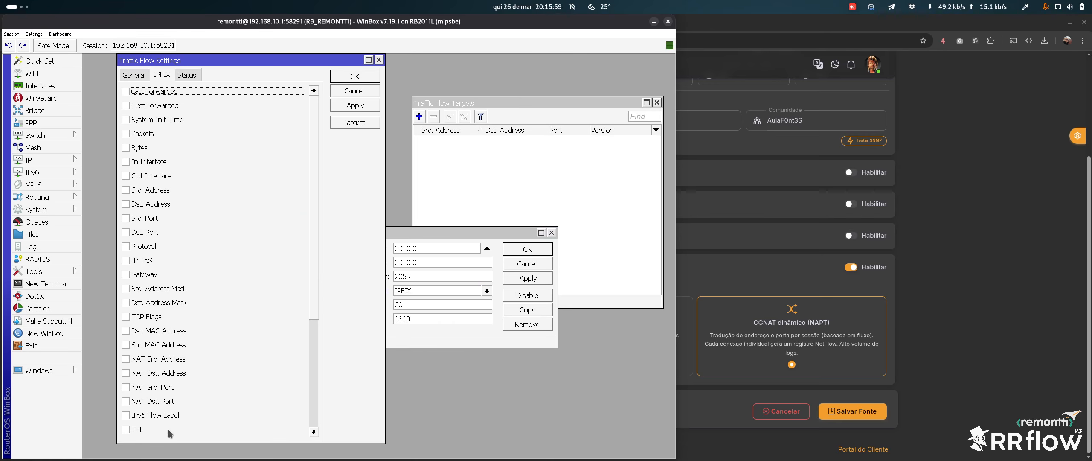
scroll(314, 256, "down", 4)
left_click(147, 421)
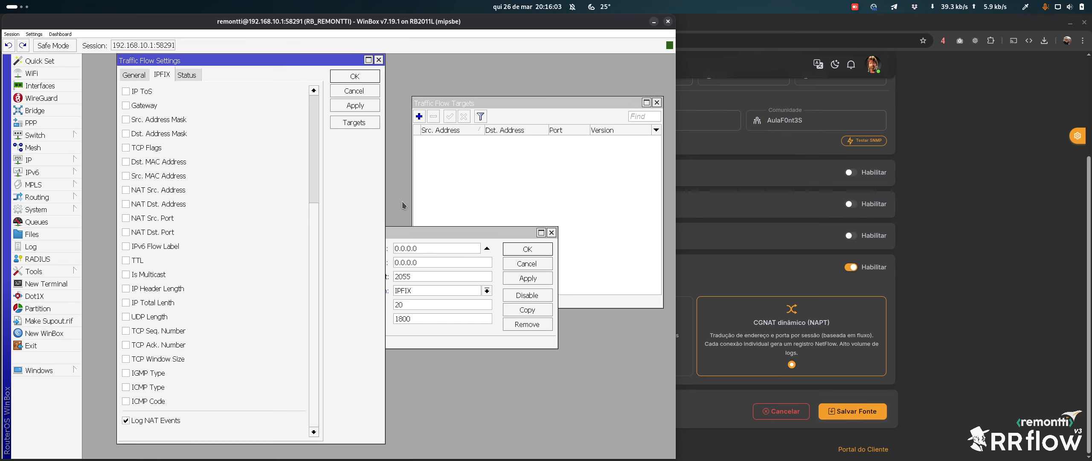
key("alt+Tab")
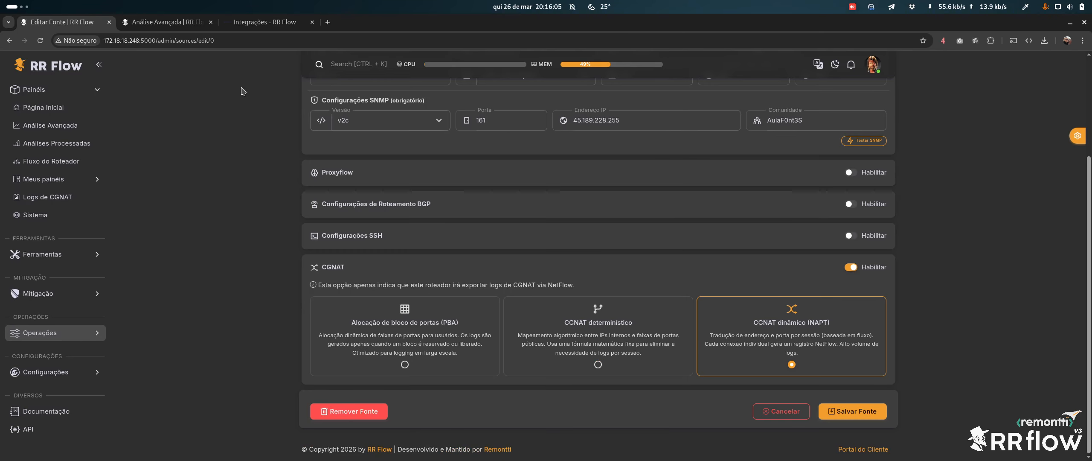
Show Análise Avançada for origin ROUTER-01 with Análise de tráfego collapsed, then return to WinBox
left_click(179, 22)
scroll(384, 159, "up", 3)
left_click(343, 159)
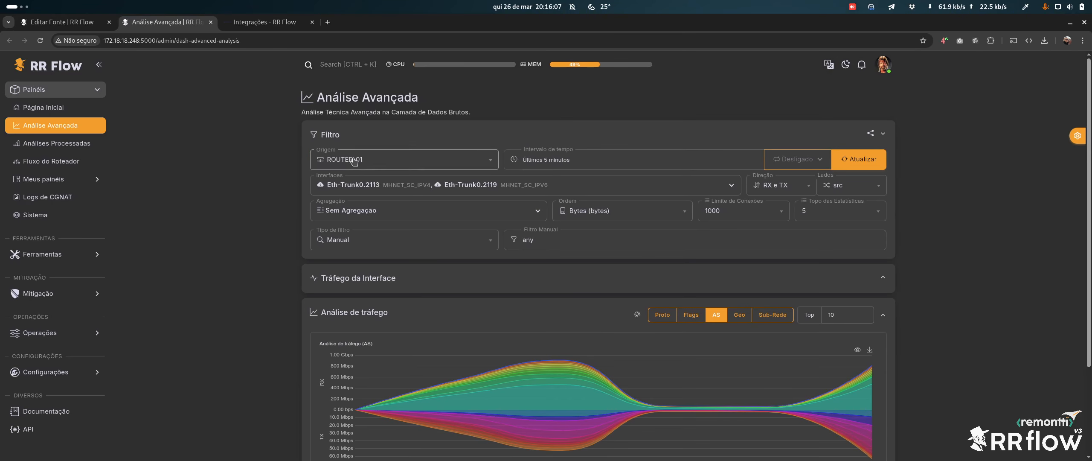
left_click(350, 199)
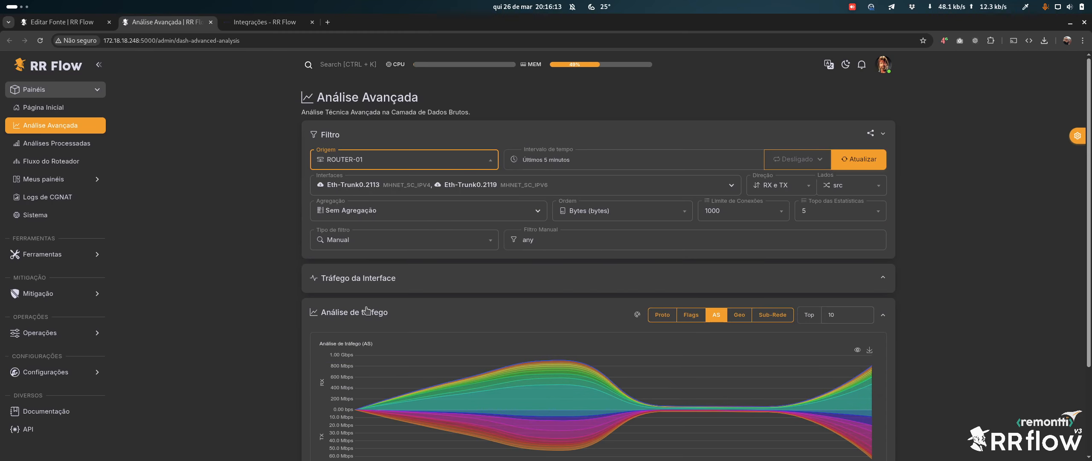
left_click(365, 319)
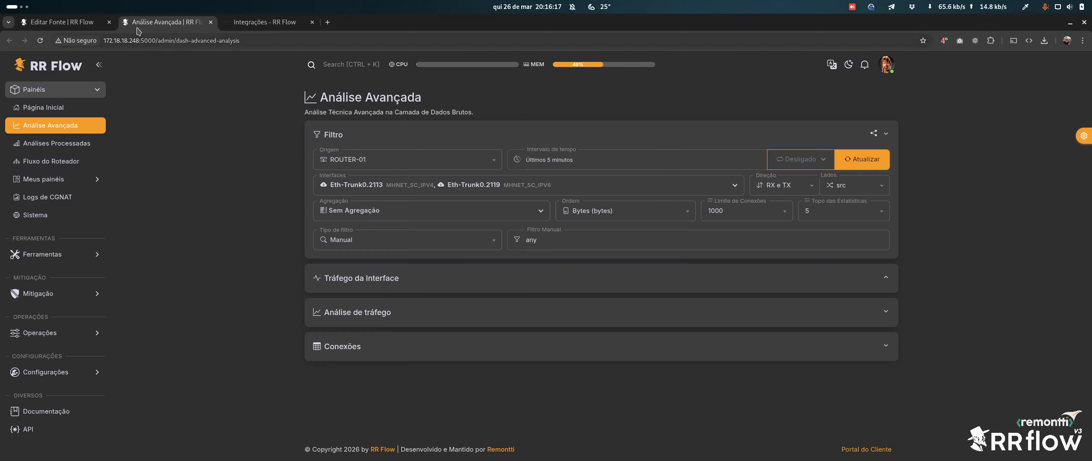
key("super")
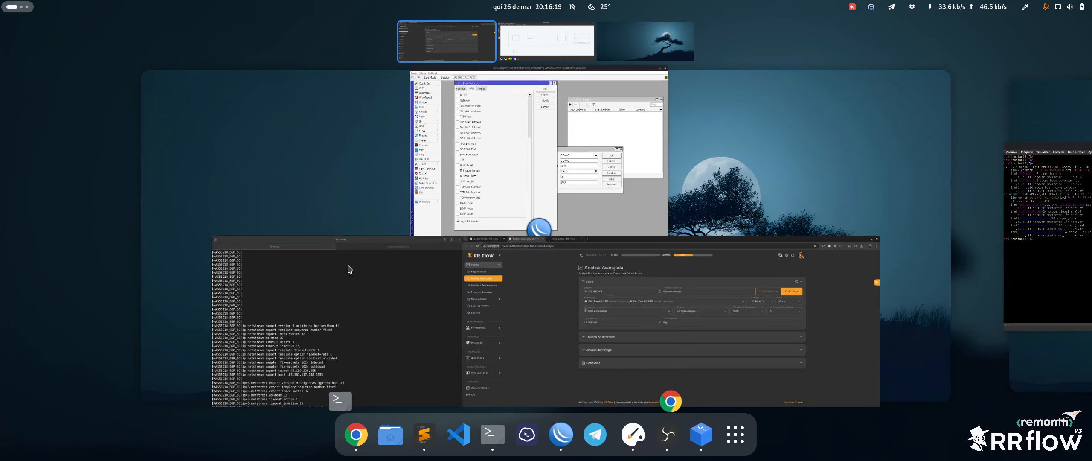
left_click(537, 194)
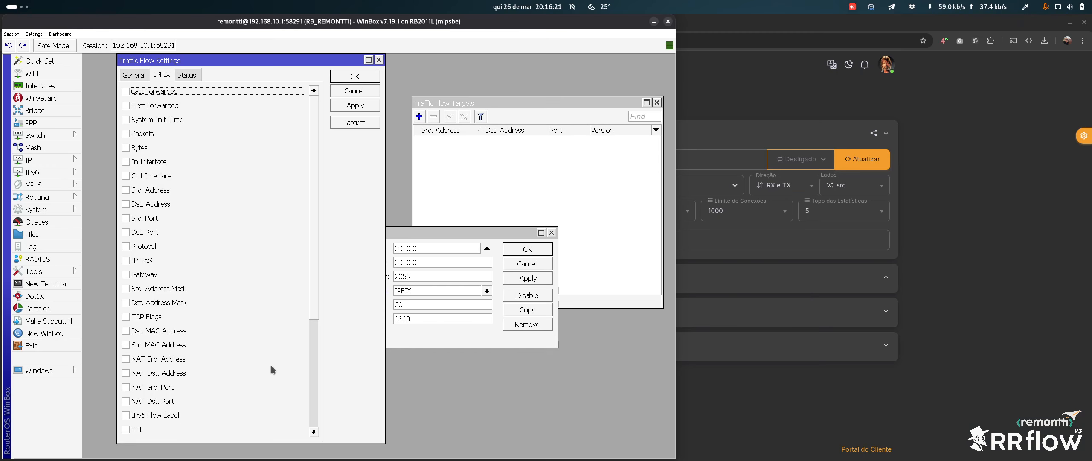
left_click_drag(318, 178, 315, 419)
Tick ICMP Code, ICMP Type, IGMP Type, TCP Window/Ack/Seq, UDP Length, IP Total Lenth and IP Header Length
left_click(146, 400)
left_click(146, 387)
left_click(146, 373)
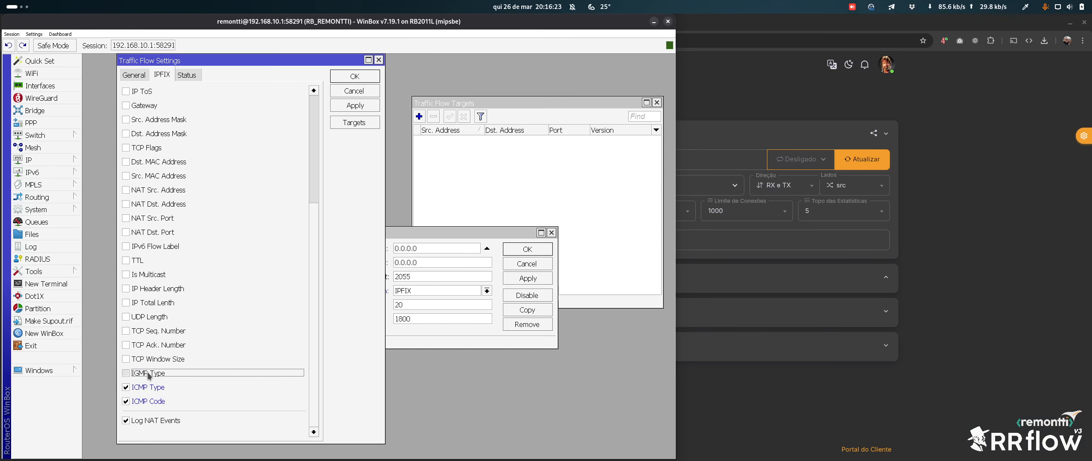
left_click(146, 359)
left_click(147, 344)
left_click(147, 331)
left_click(146, 316)
left_click(147, 303)
left_click(146, 289)
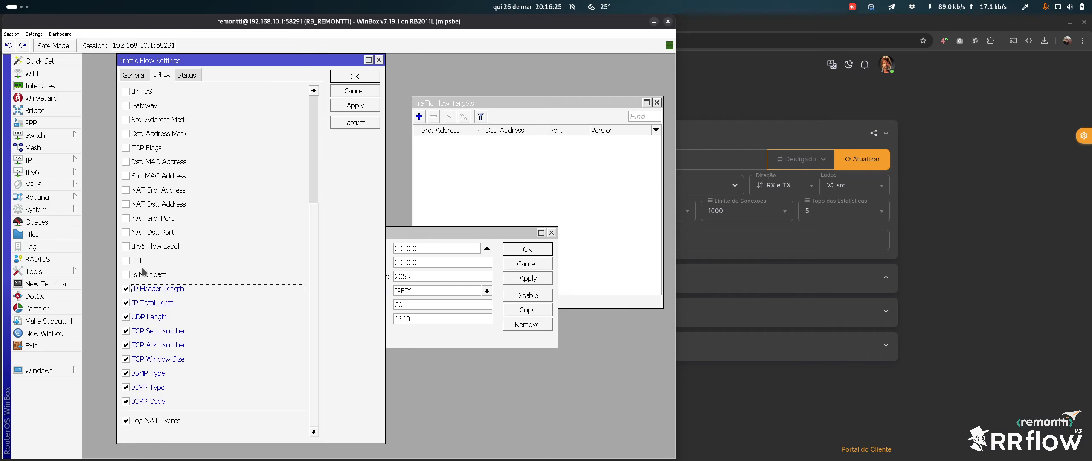
scroll(173, 200, "up", 4)
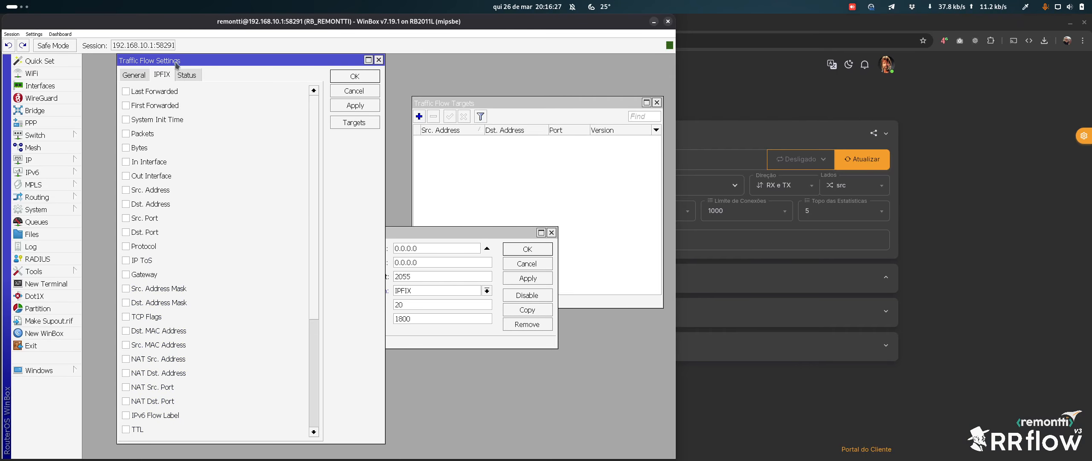
Check the General tab and look over the IPFIX field list again before returning to RR Flow
left_click(133, 76)
left_click(162, 75)
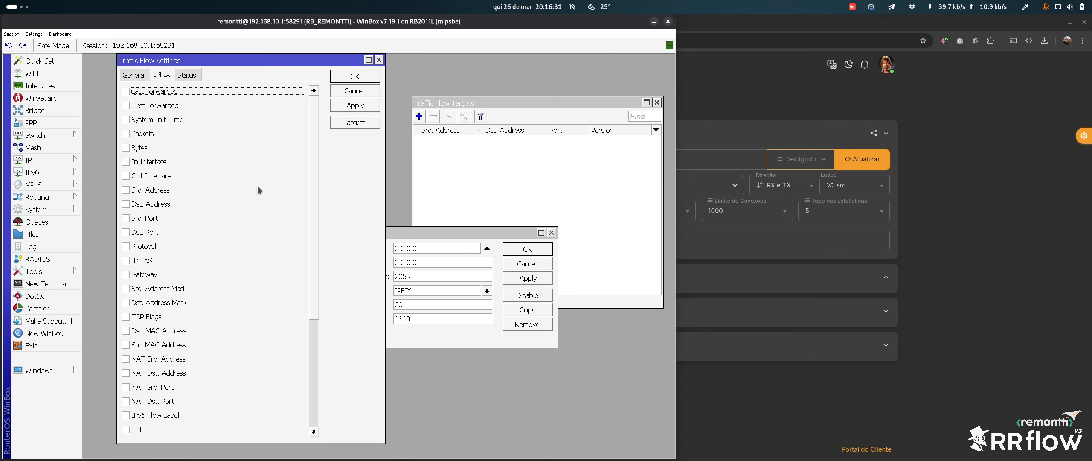
scroll(299, 147, "down", 4)
scroll(298, 146, "up", 4)
left_click(997, 242)
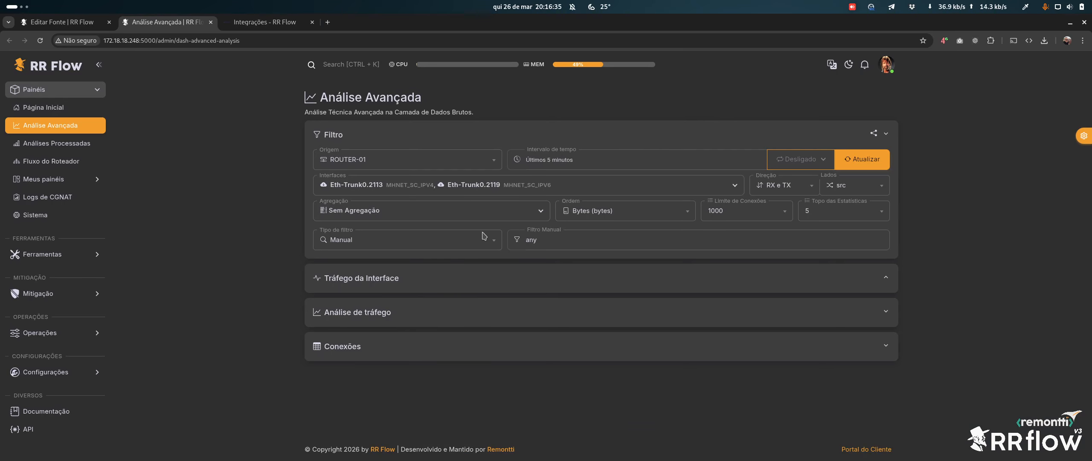
On ROUTER-01's Editar Fonte page, toggle CGNAT Habilitar off, back on, and finally off
left_click(54, 22)
key("super")
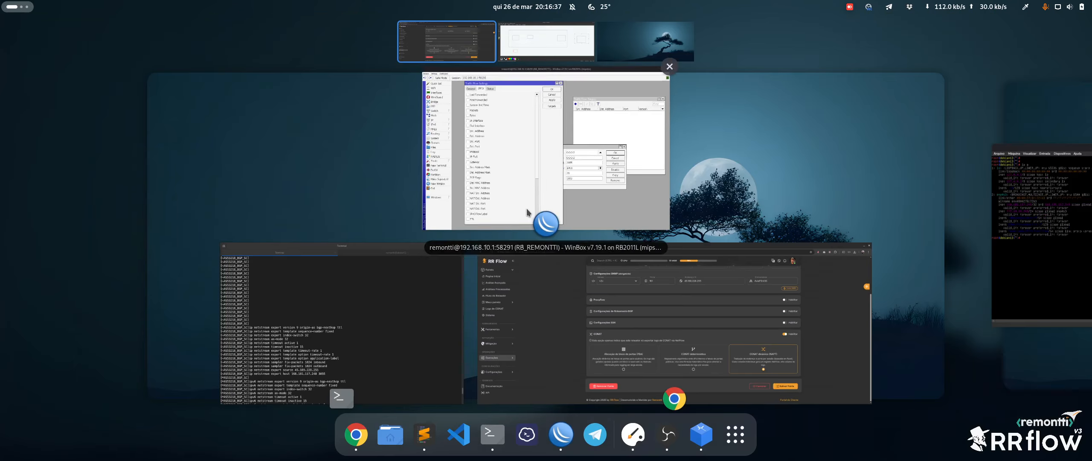
left_click(819, 267)
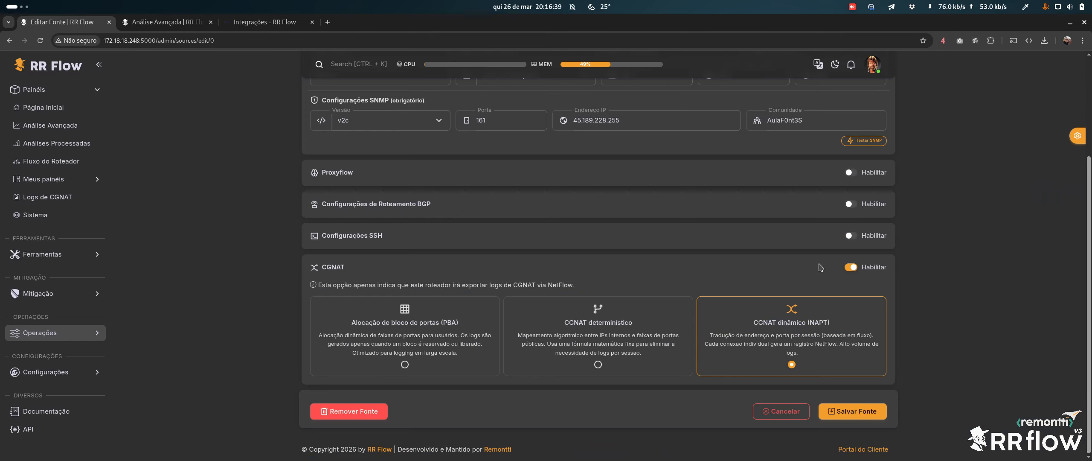
left_click(851, 267)
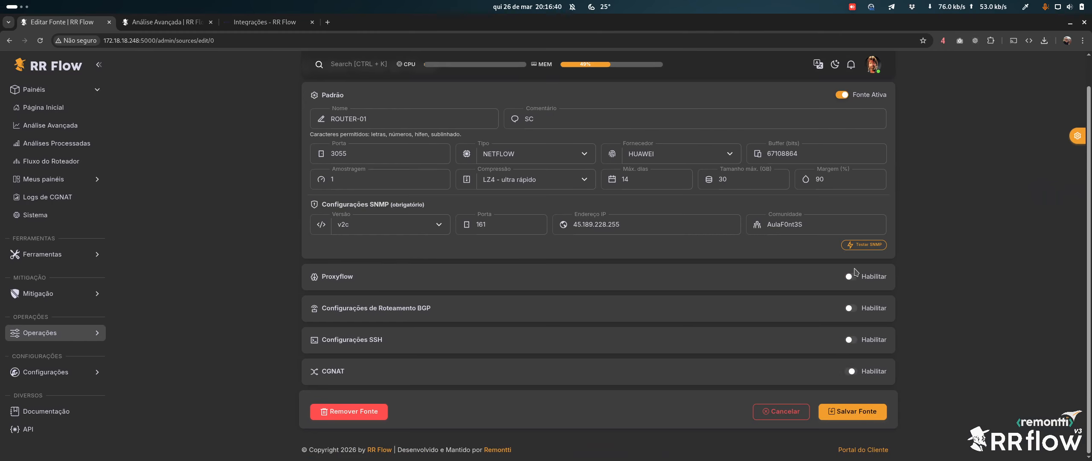
left_click(873, 372)
scroll(823, 427, "down", 1)
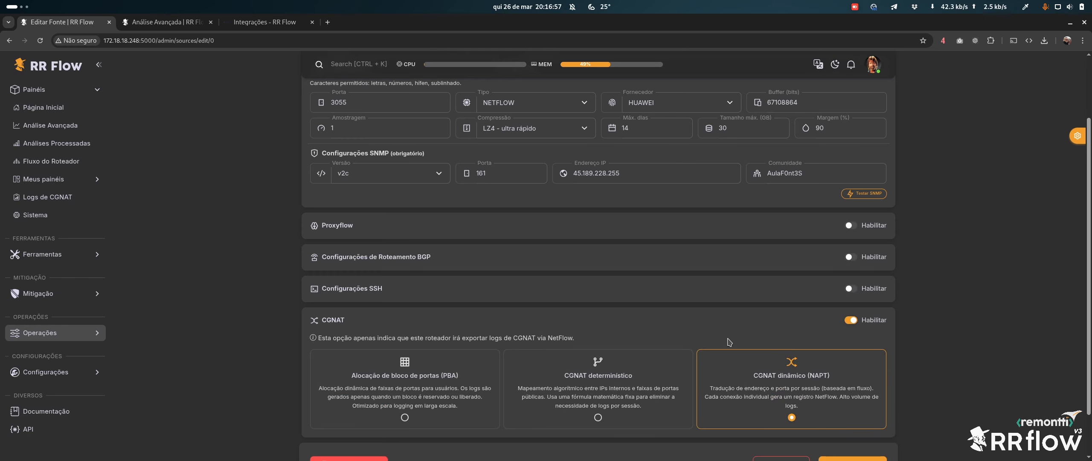
key("super")
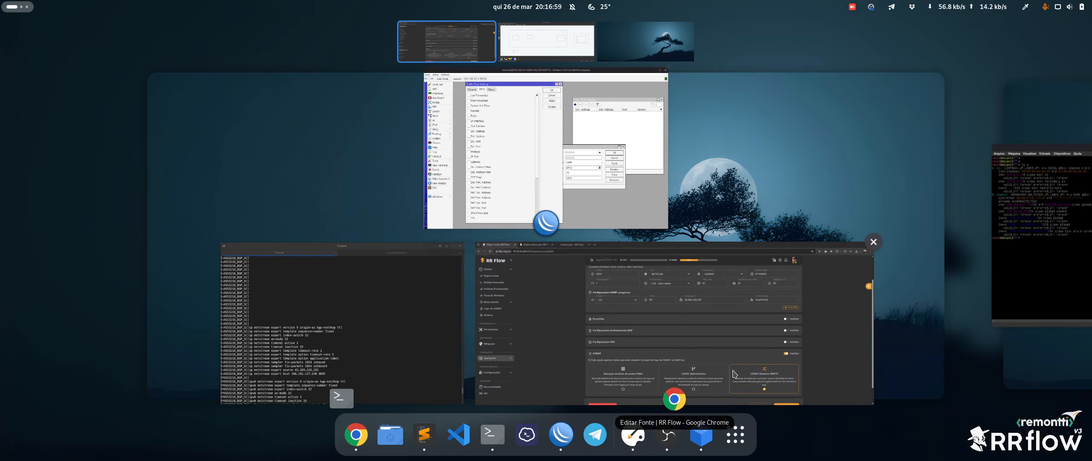
left_click(507, 343)
left_click(874, 322)
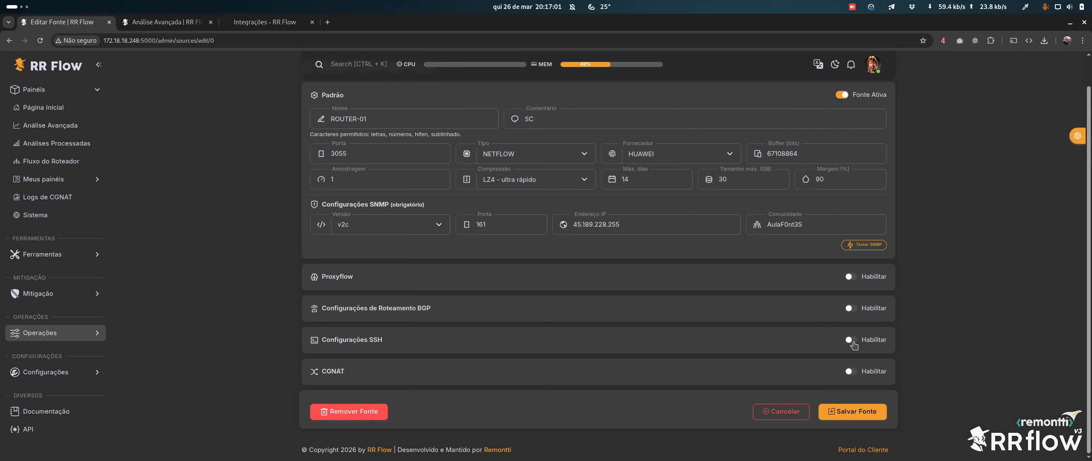
Toggle Proxyflow on, off and on, and undo the accidental edit to the ROUTER-01 name
left_click(873, 277)
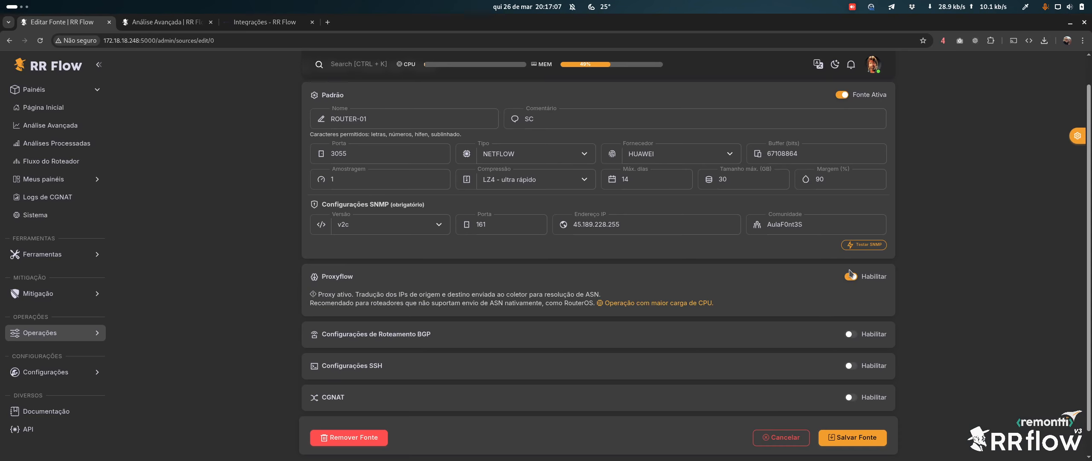
left_click(870, 280)
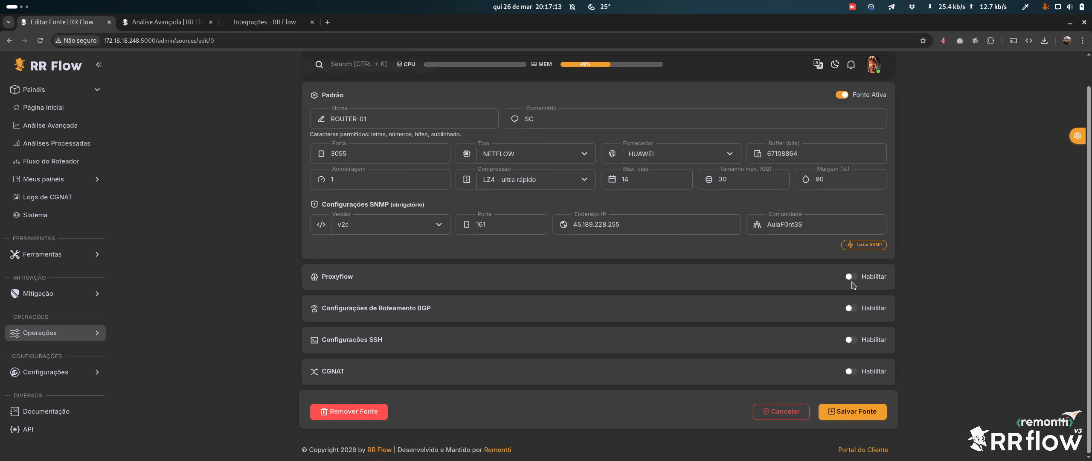
left_click(867, 280)
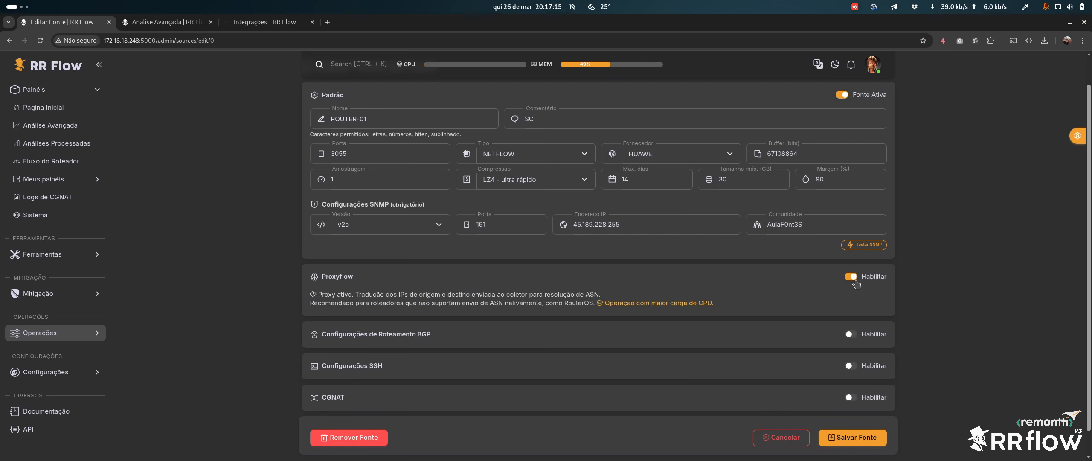
scroll(317, 128, "up", 1)
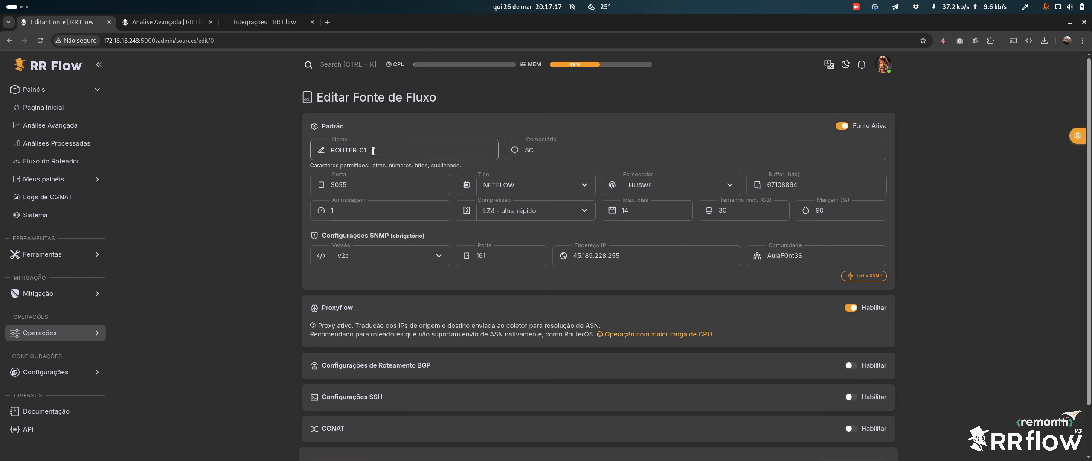
left_click_drag(370, 150, 332, 150)
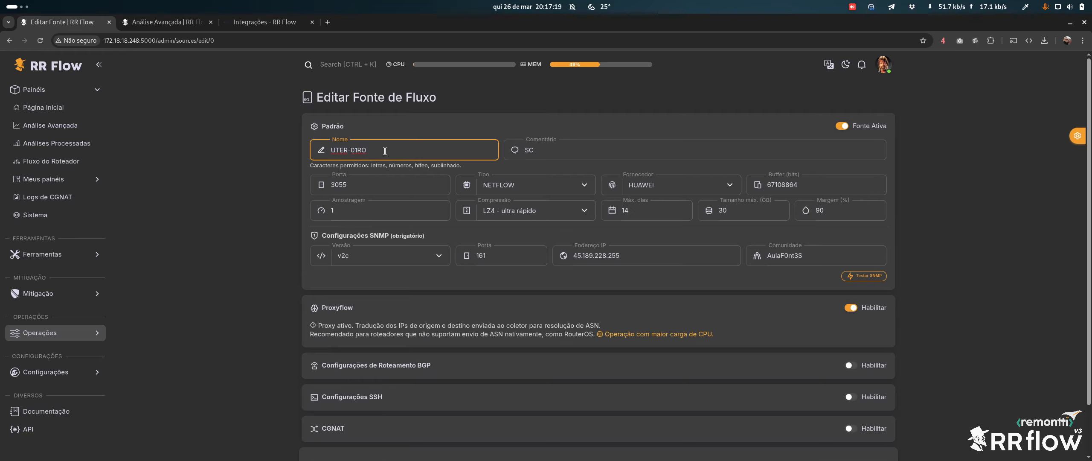
key("ctrl+z")
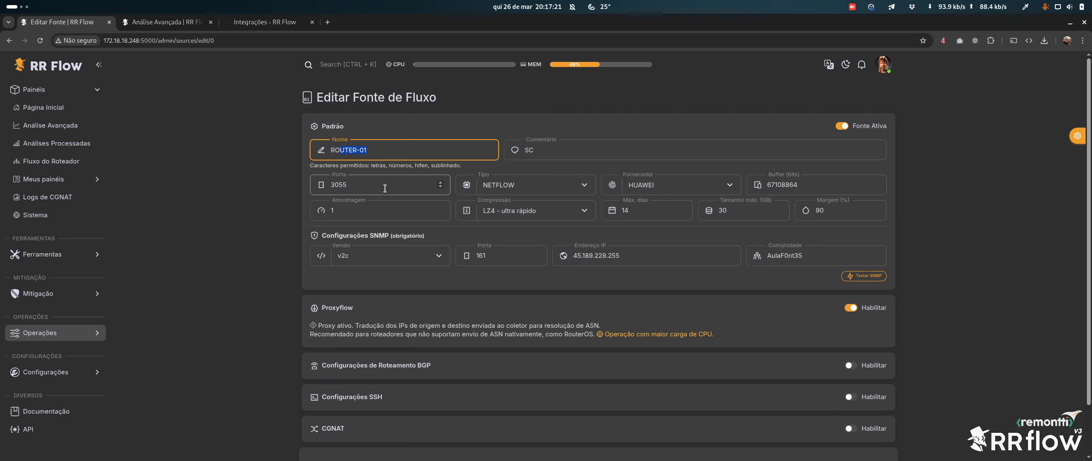
Leave Proxyflow disabled after several more toggles and select the page address
left_click(857, 184)
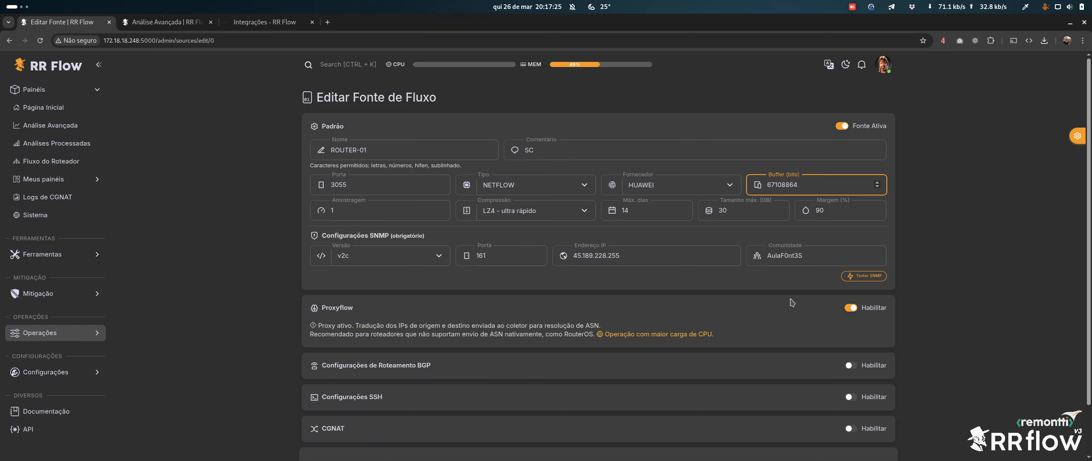
left_click(871, 310)
left_click(871, 310)
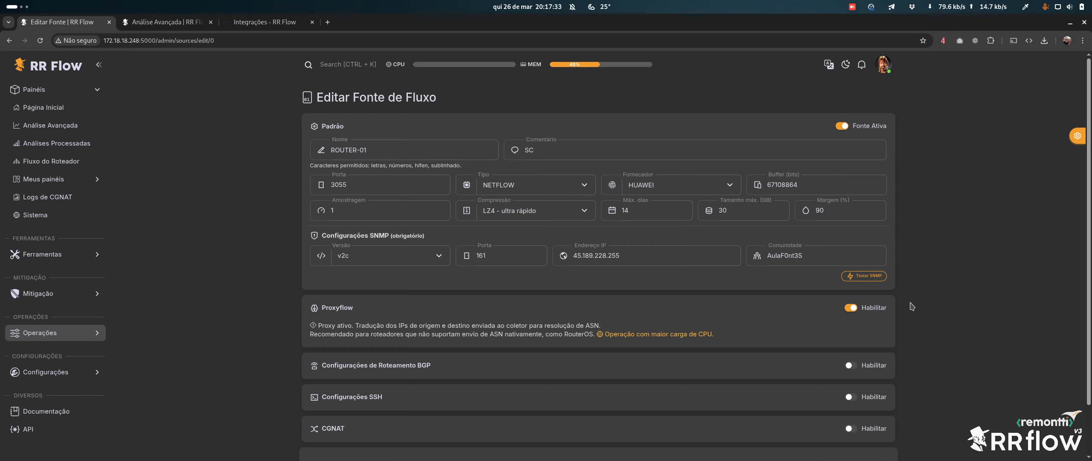
left_click(874, 308)
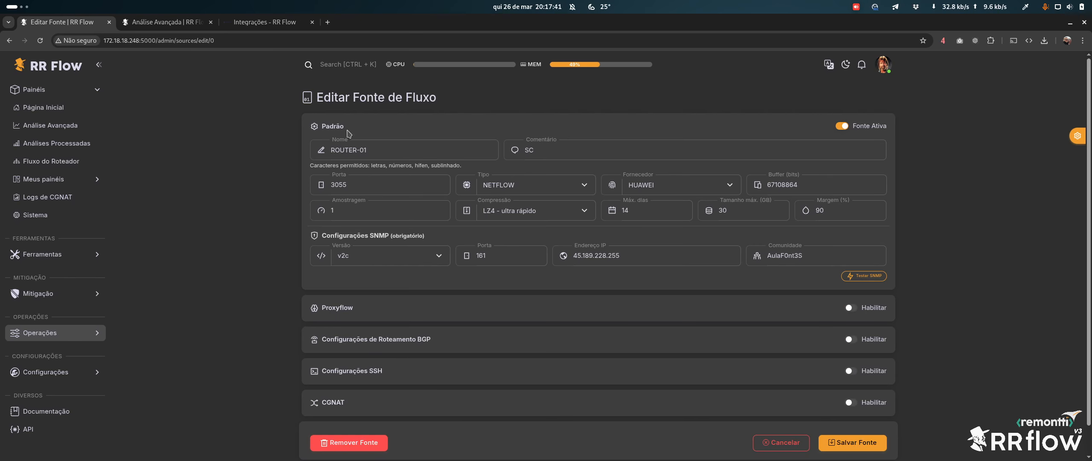
left_click(868, 309)
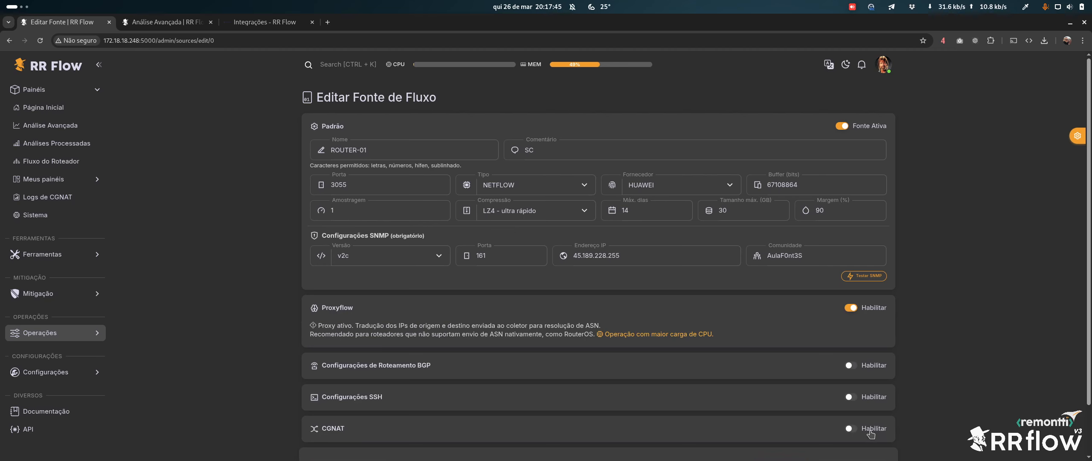
left_click(857, 307)
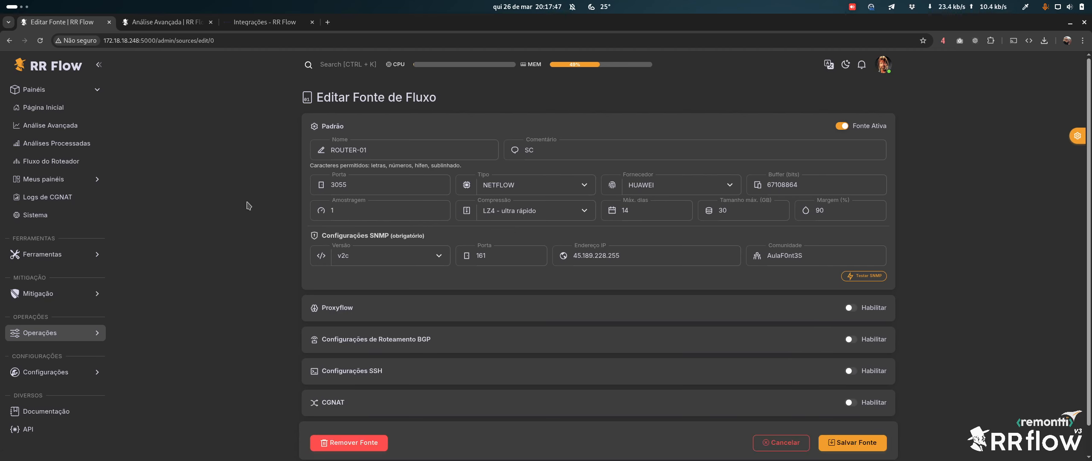
left_click(194, 42)
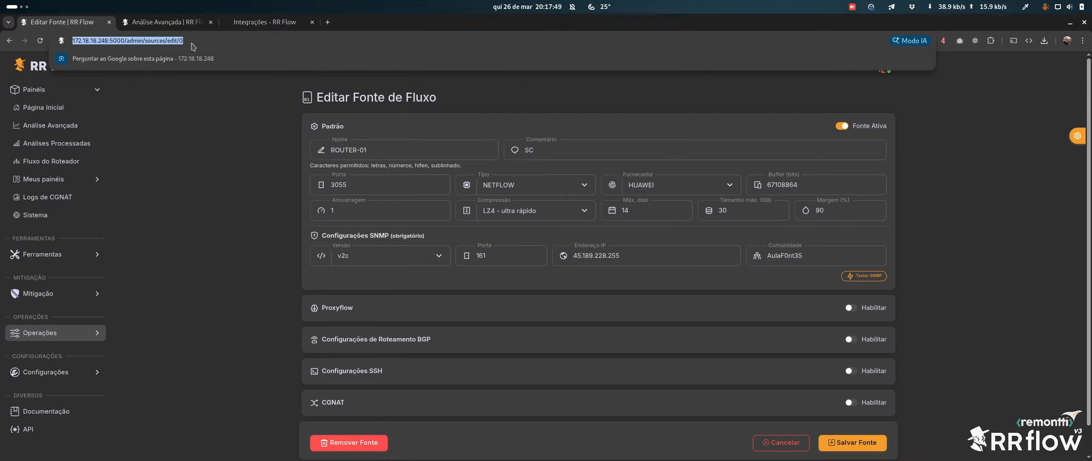
Reload the page, enable Configurações SSH, and copy the SNMP IP 45.189.228.255 into Host
key("Return")
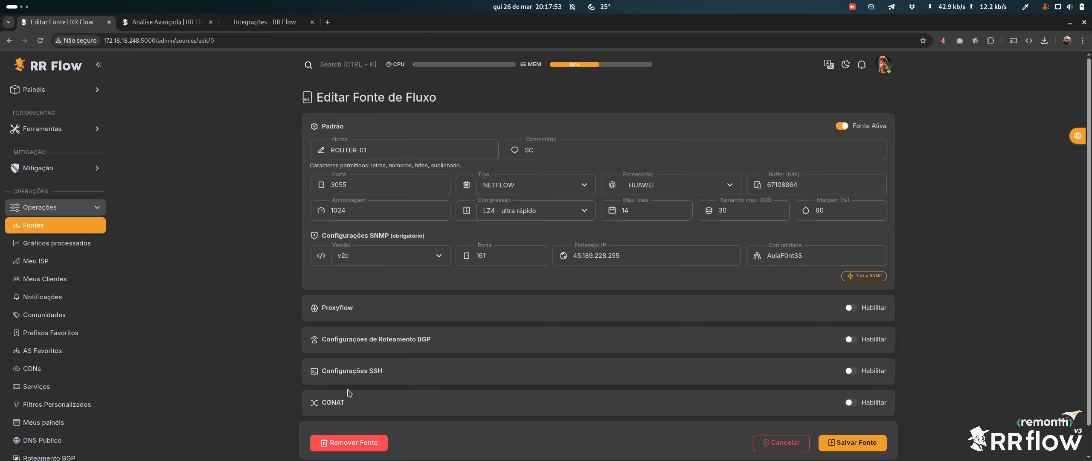
left_click(866, 371)
scroll(354, 362, "down", 1)
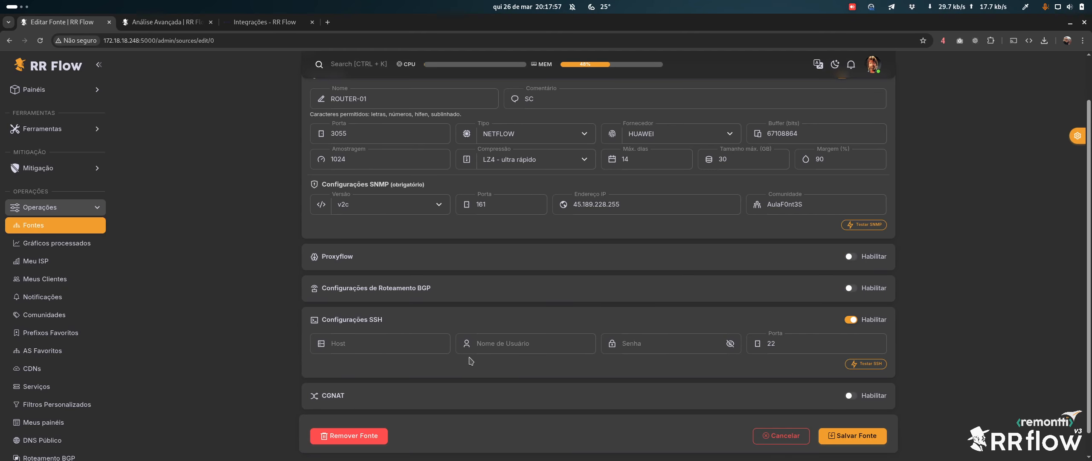
double_click(644, 206)
key("ctrl+c")
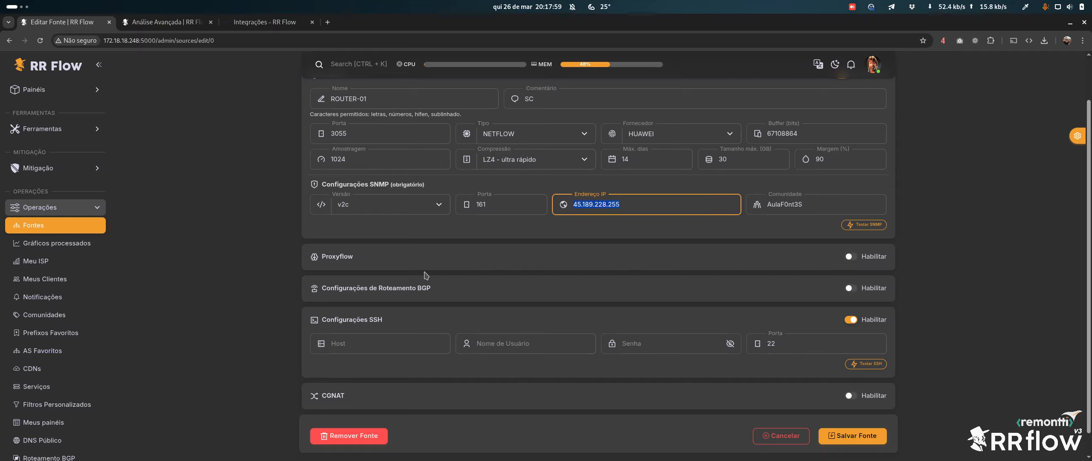
left_click(371, 343)
key("ctrl+v")
Enter the SSH username and password with port 54322, and confirm the SSH test succeeds
left_click(515, 343)
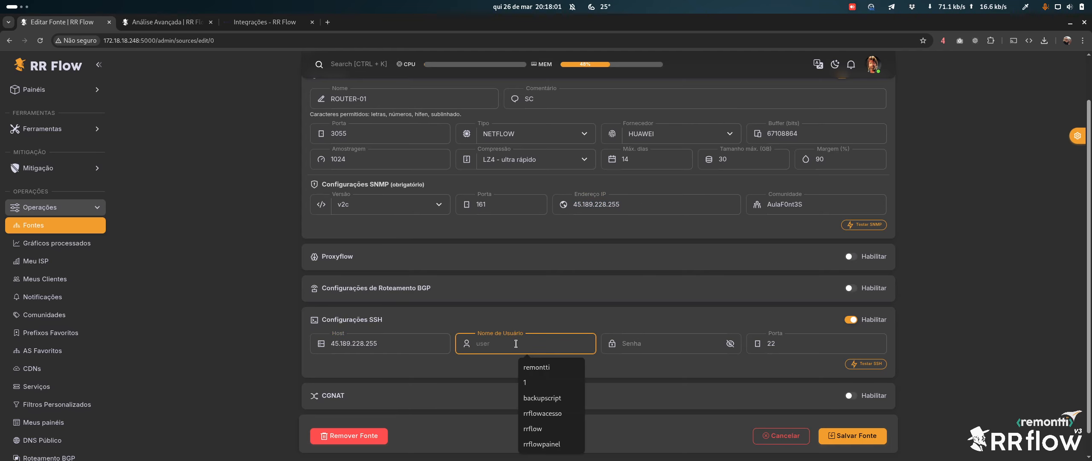
type("remontti")
key("Tab")
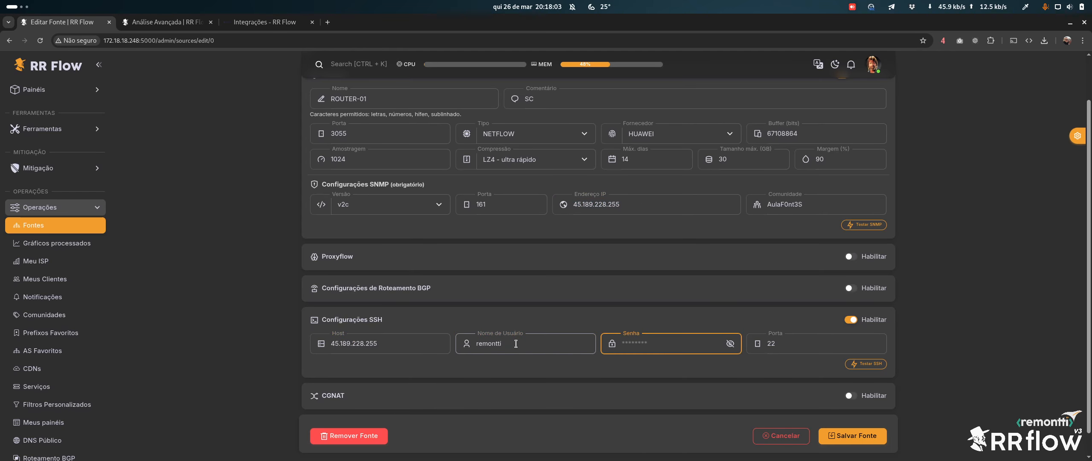
type("•••••••••••")
key("Tab")
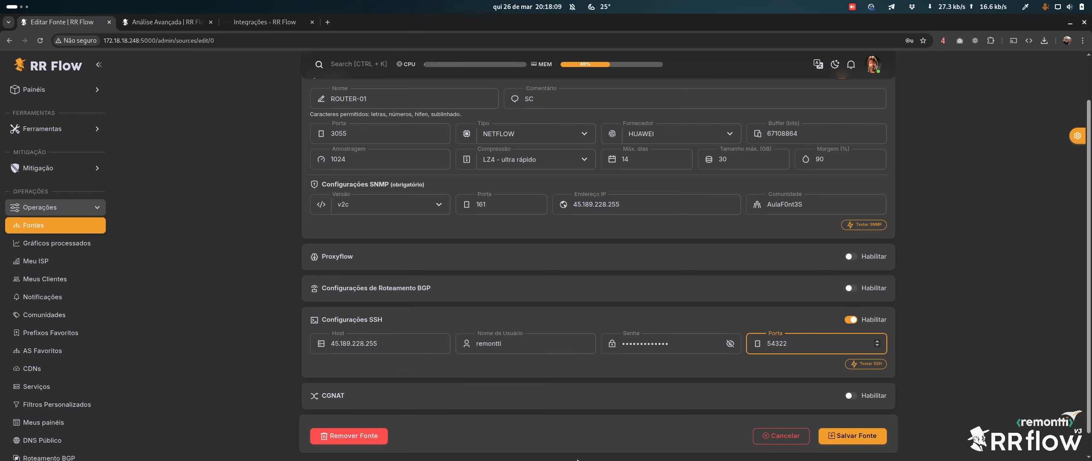
left_click(866, 363)
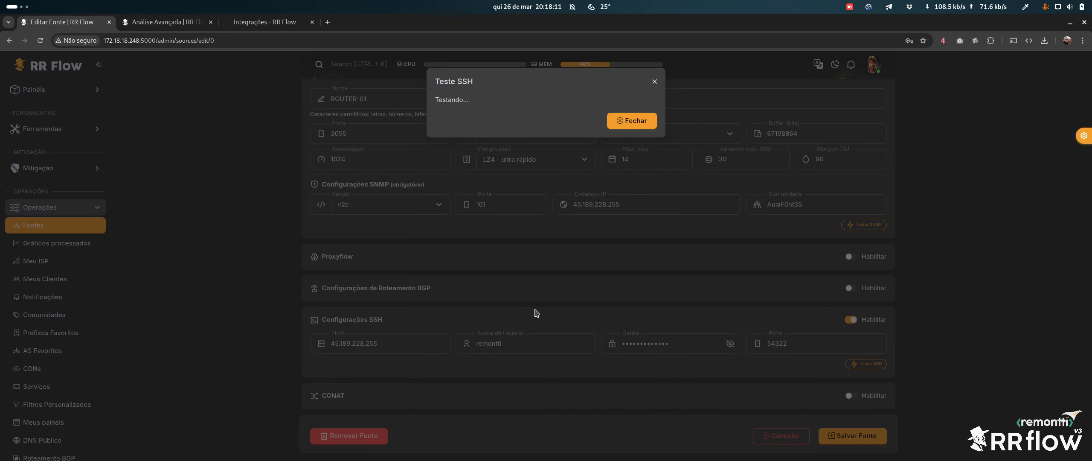
left_click(635, 124)
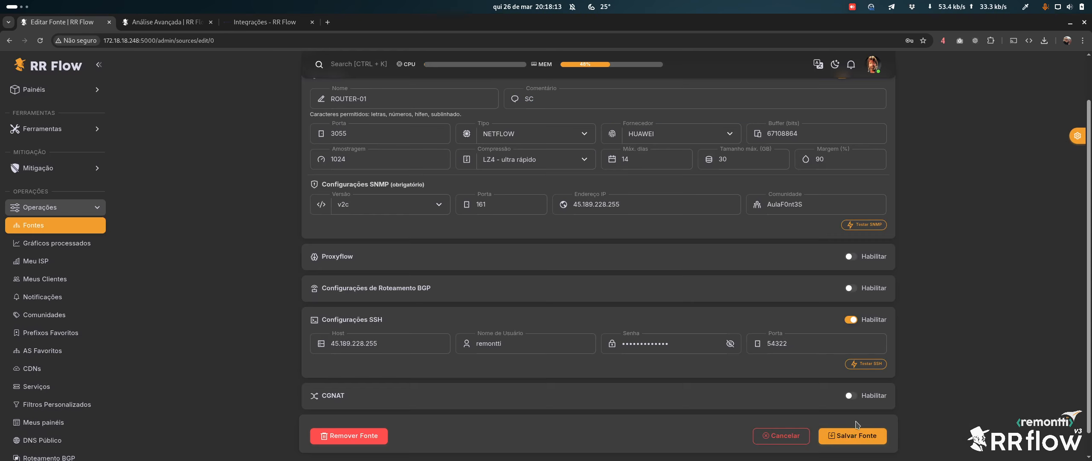
Save ROUTER-01, confirm its SSH terminal reaches the router prompt, quit with q, and close it
left_click(856, 435)
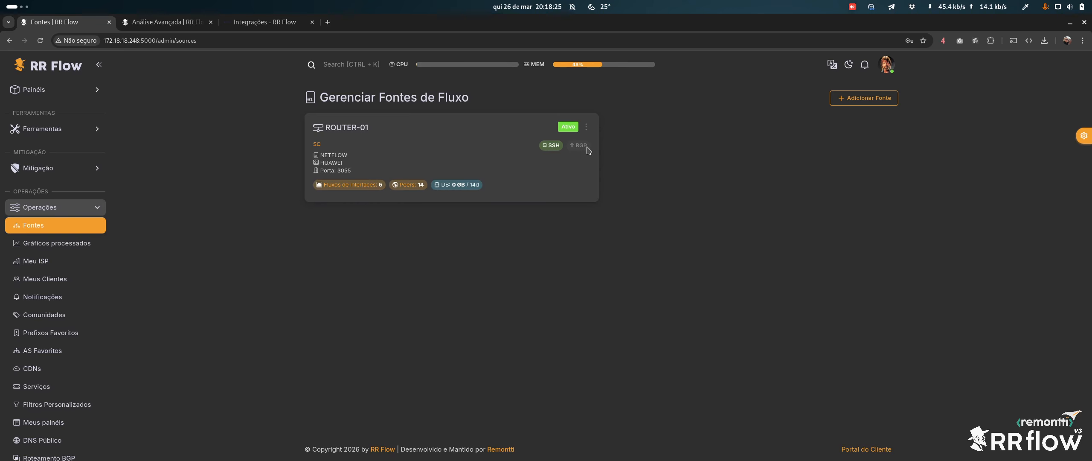
left_click(550, 146)
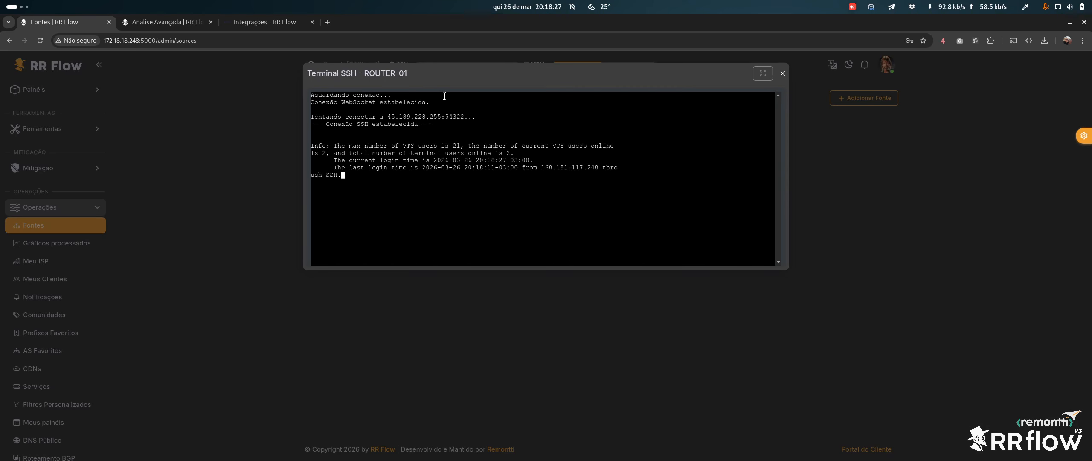
key("Return")
key("Return")
key("Return")
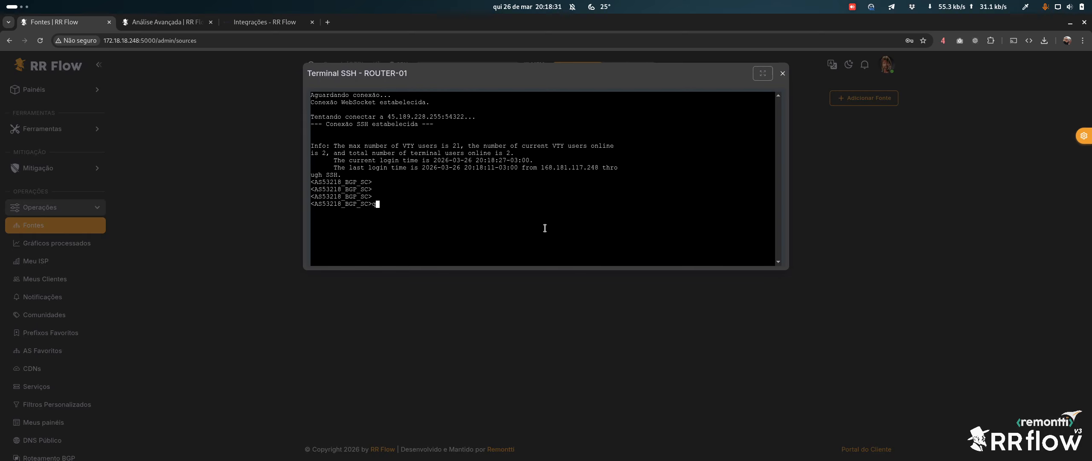
type("q")
key("Return")
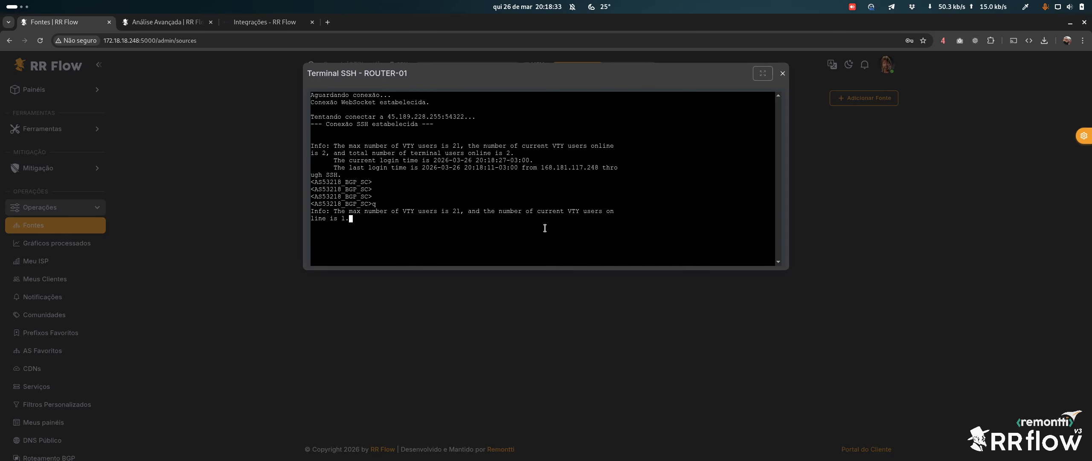
left_click(782, 74)
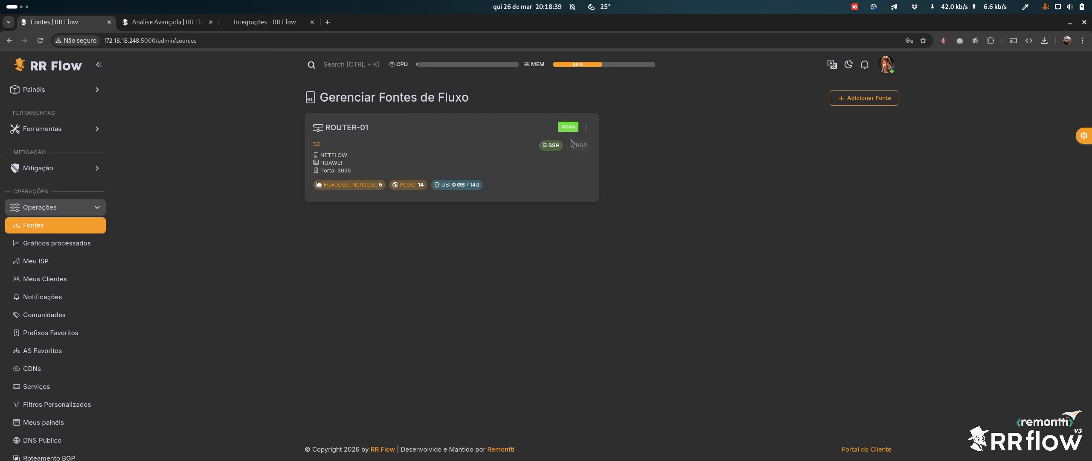
left_click(87, 170)
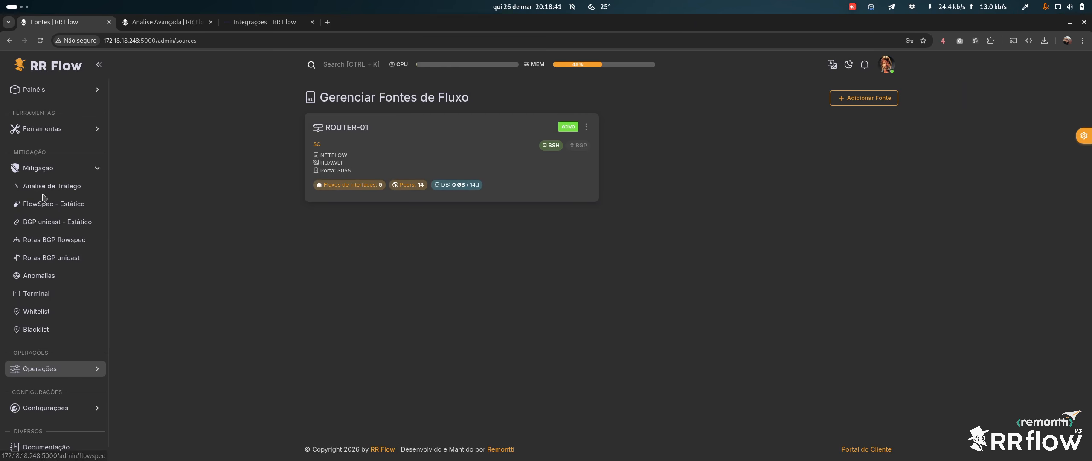
Explore a Nova Regra with trigger conditions and SSH action, cancel it, and reopen ROUTER-01's SSH terminal
left_click(47, 189)
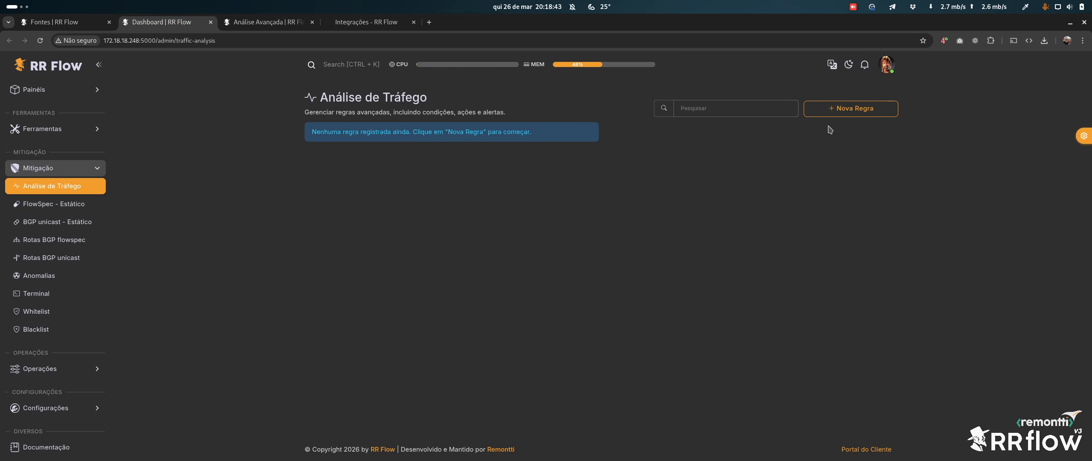
left_click(849, 109)
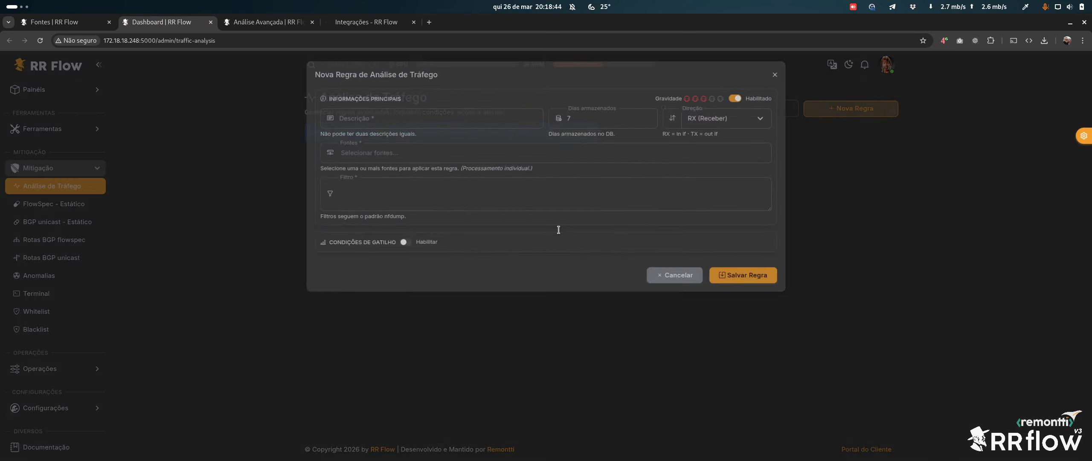
left_click(427, 247)
scroll(591, 298, "down", 2)
scroll(591, 298, "down", 3)
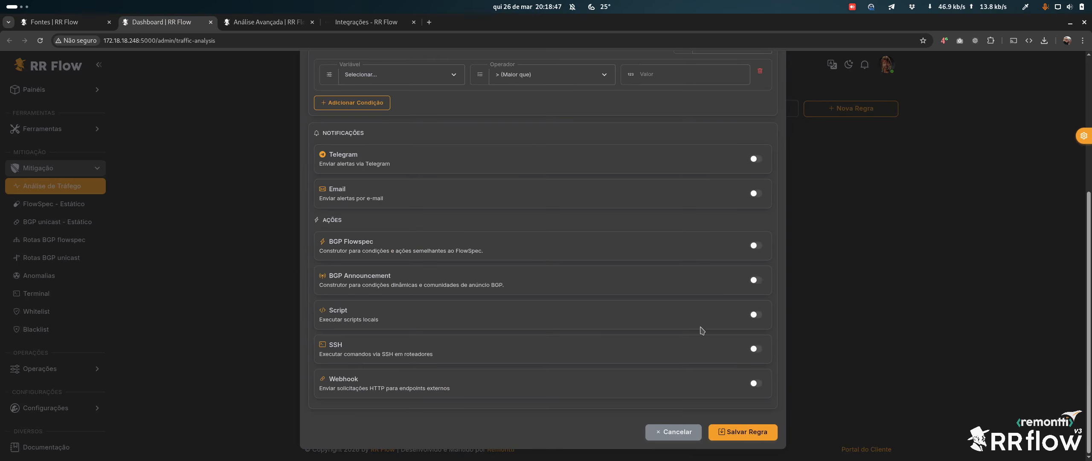
left_click(755, 349)
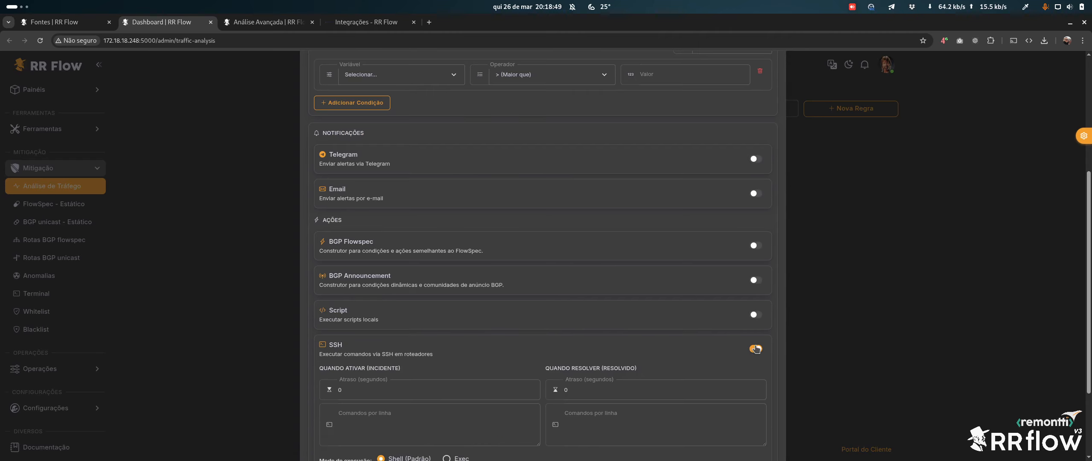
scroll(382, 312, "down", 3)
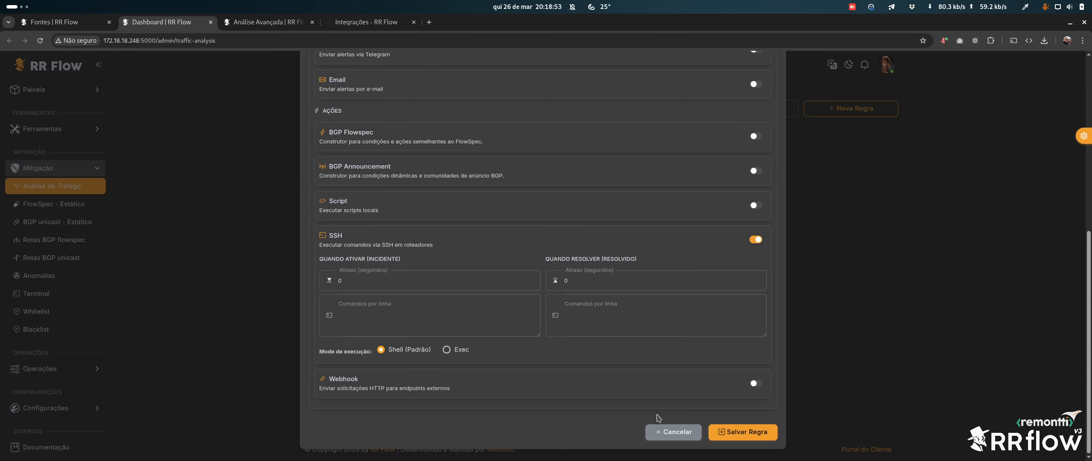
left_click(654, 434)
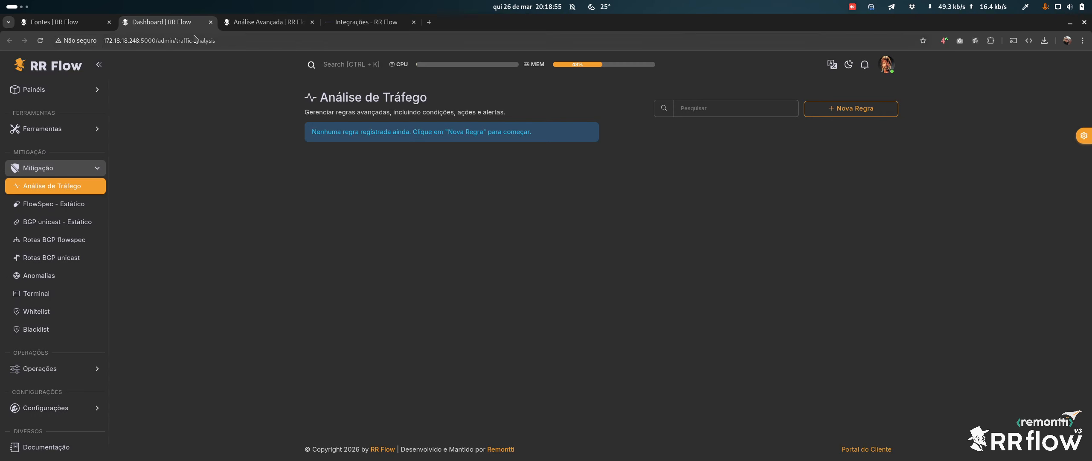
left_click(211, 22)
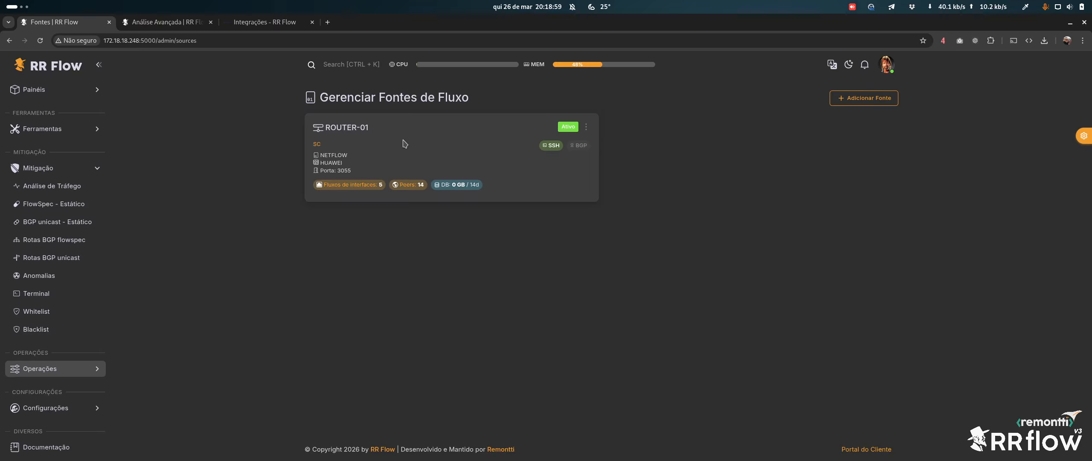
left_click(551, 145)
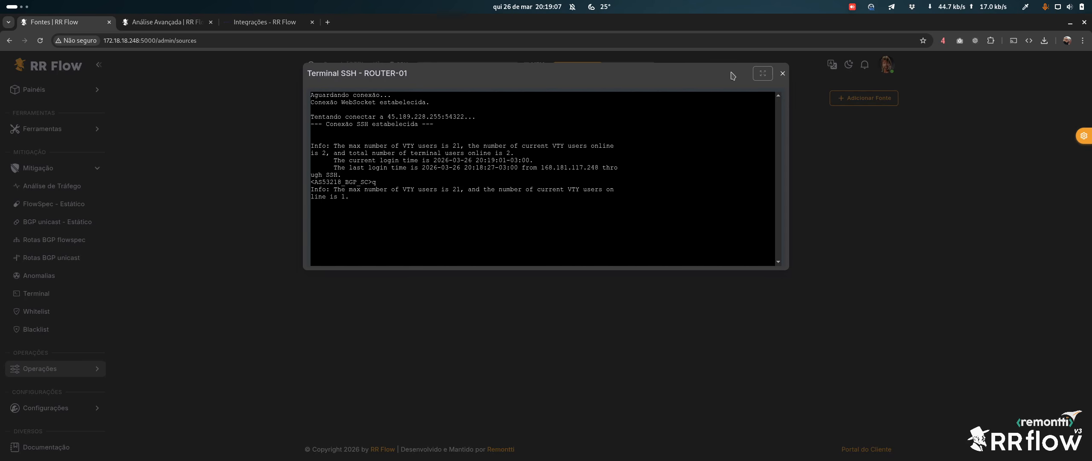
Close ROUTER-01's SSH terminal window to return to the flow sources list
left_click(782, 73)
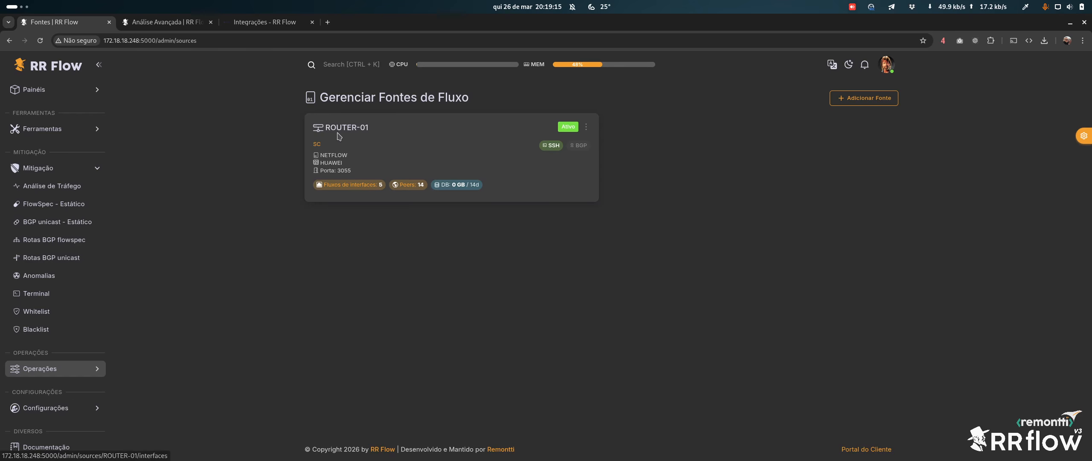
left_click(411, 144)
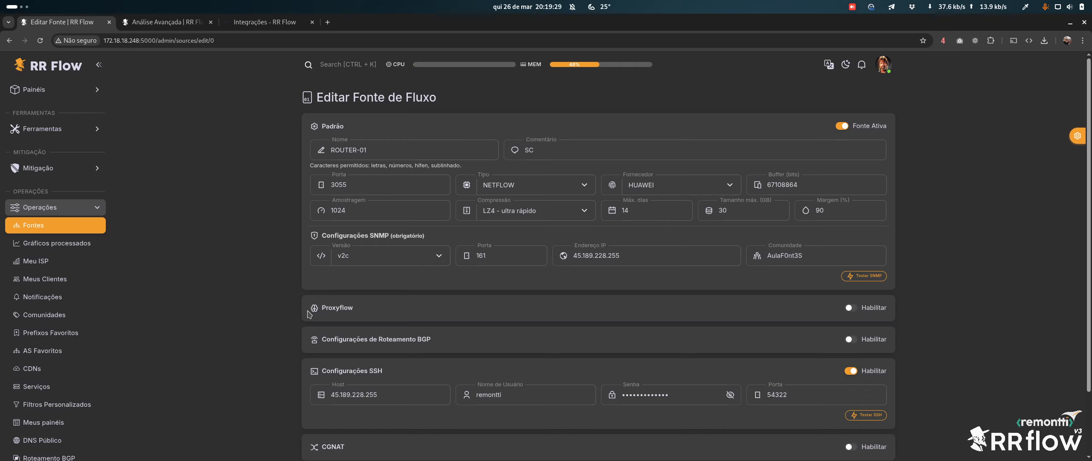
scroll(402, 304, "down", 2)
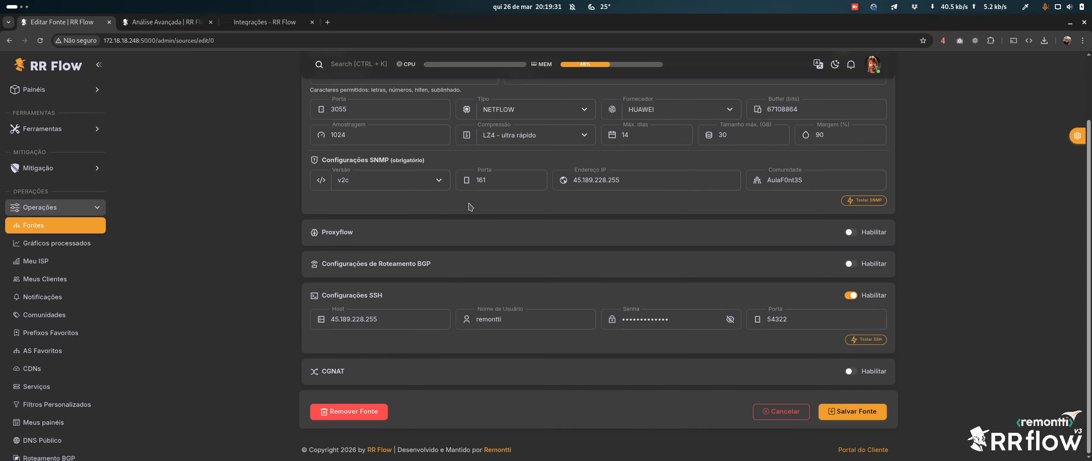
left_click(870, 267)
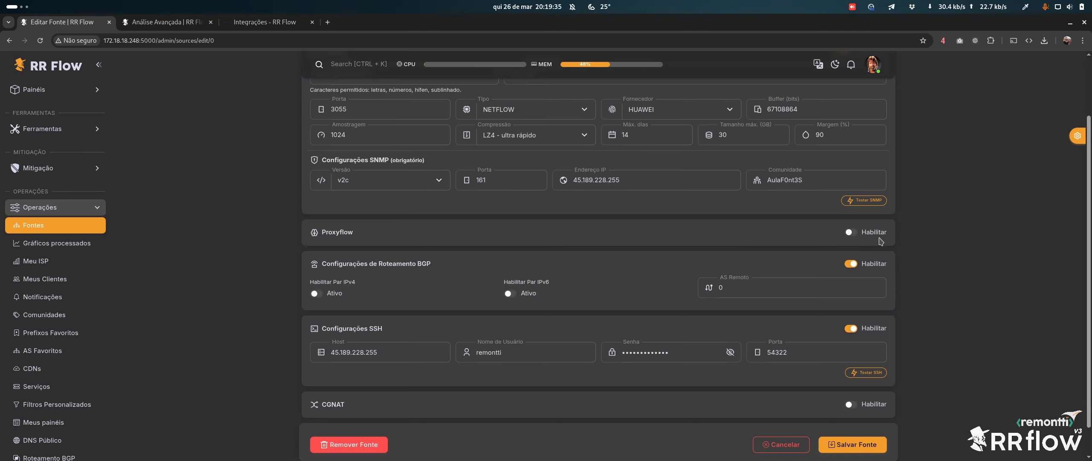
left_click(860, 267)
left_click(872, 234)
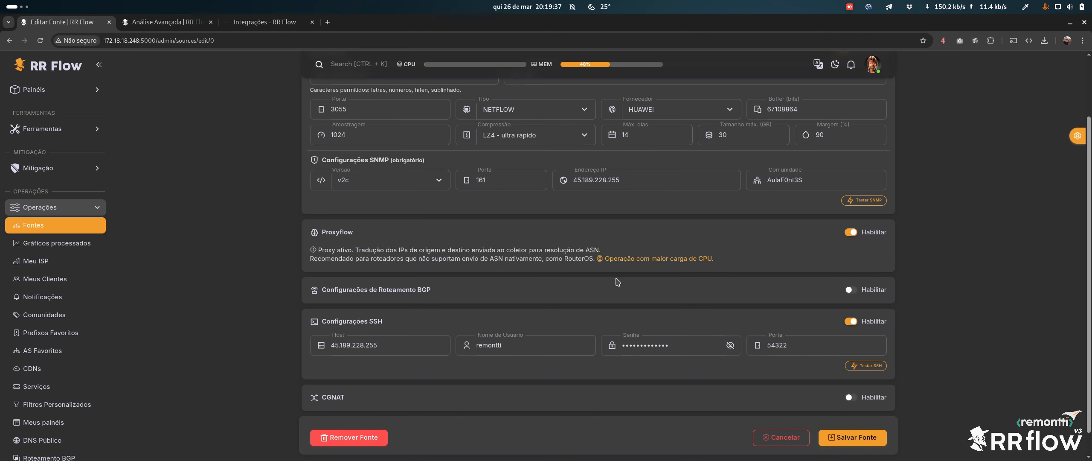
left_click(869, 234)
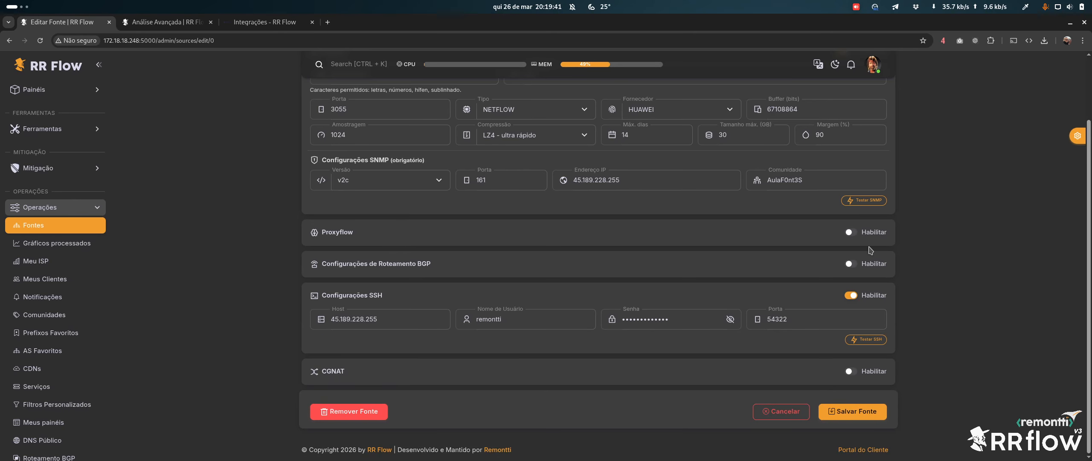
scroll(507, 278, "up", 3)
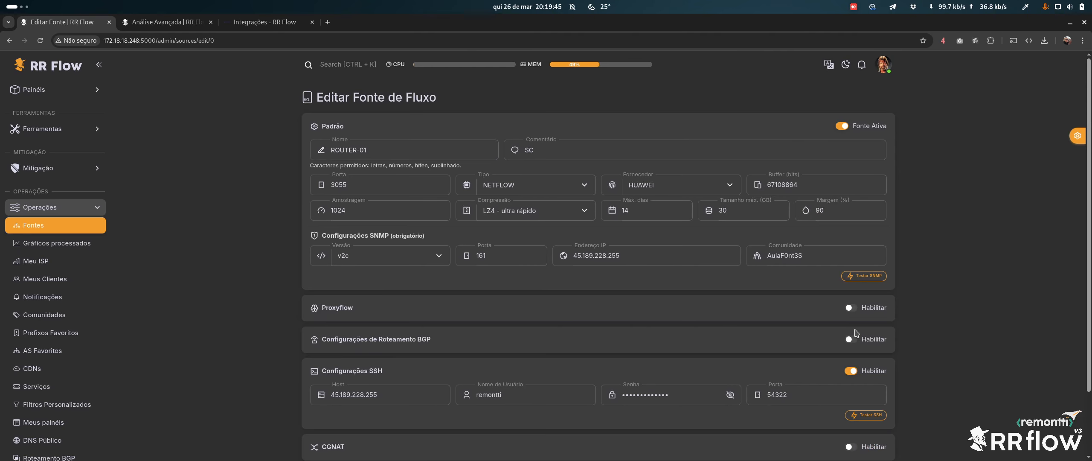
left_click(872, 311)
scroll(874, 299, "down", 2)
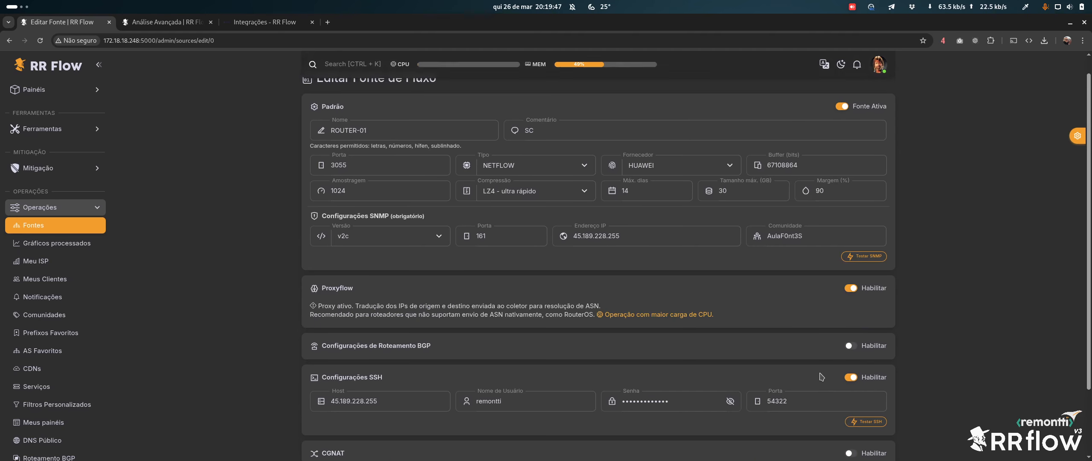
left_click(878, 258)
scroll(609, 261, "up", 2)
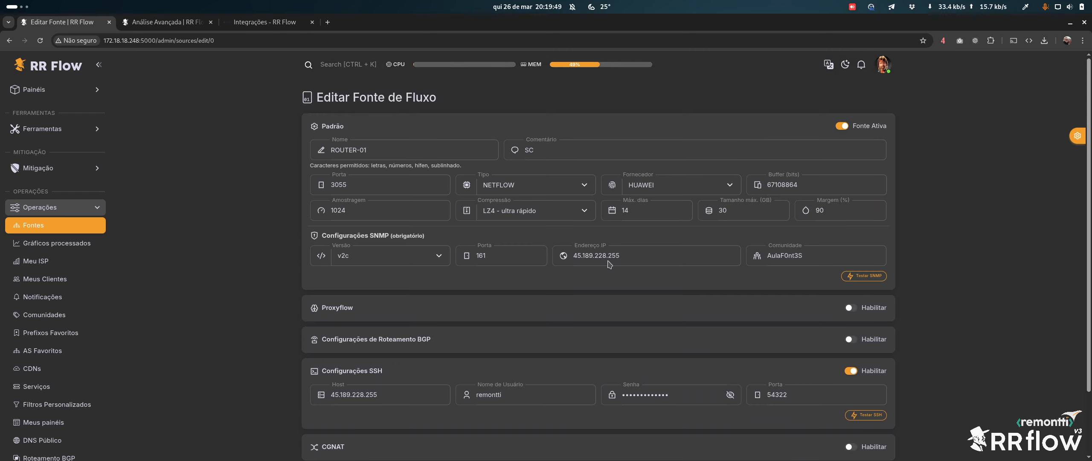
left_click(348, 184)
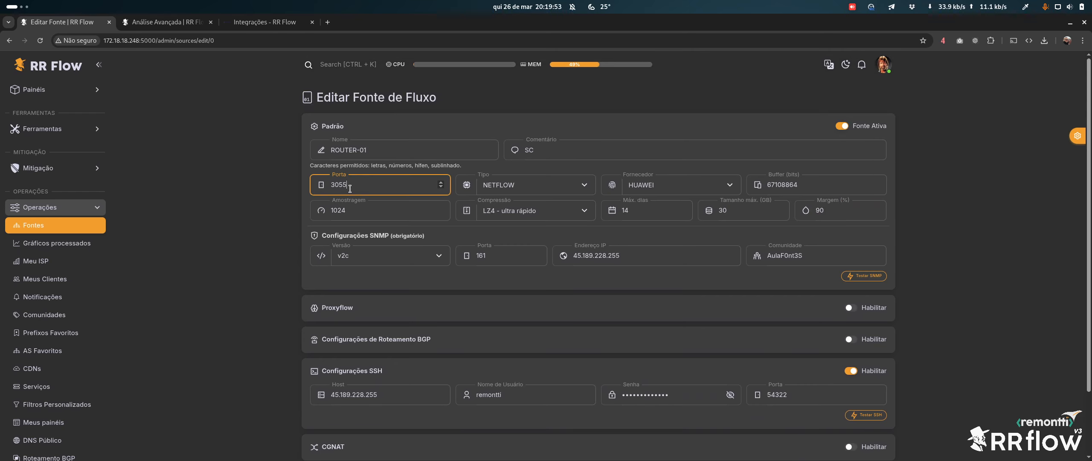
left_click(362, 184)
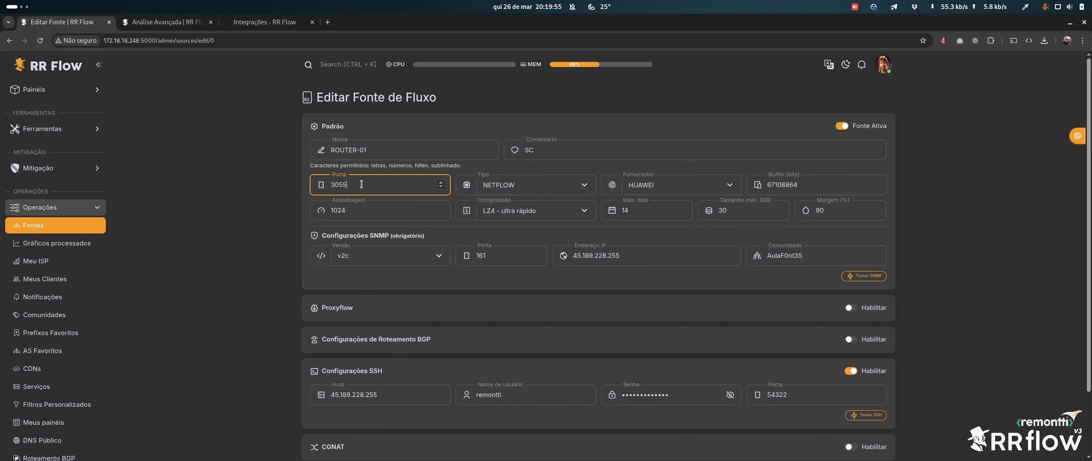
scroll(486, 146, "down", 3)
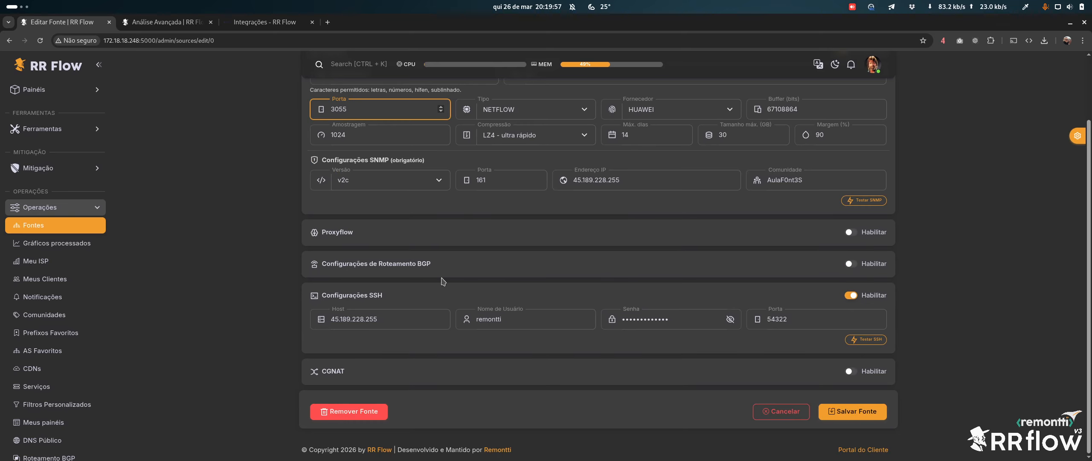
left_click_drag(366, 263, 454, 267)
left_click(454, 267)
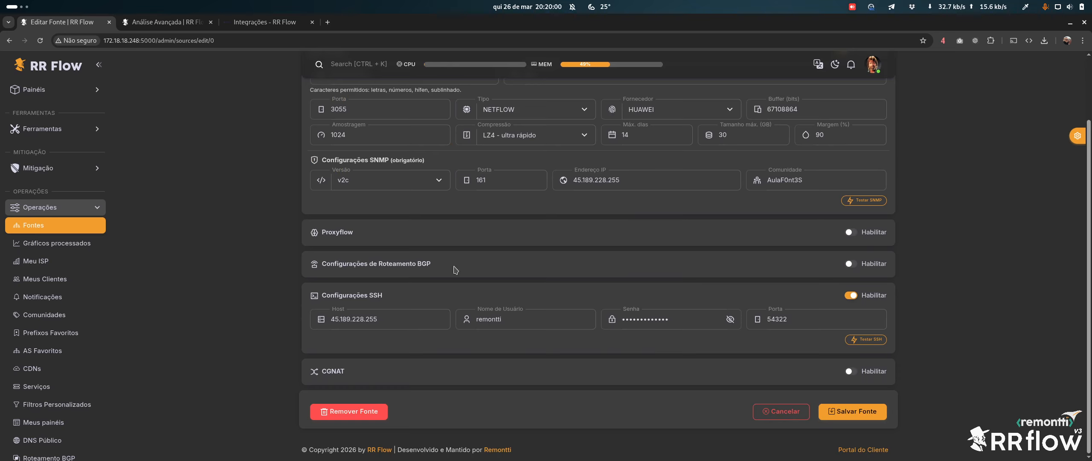
Switch on BGP, Habilitar Par IPv6 Ativo and Habilitar FlowSpec IPv6 for ROUTER-01, leaving IPv4 off
left_click(871, 262)
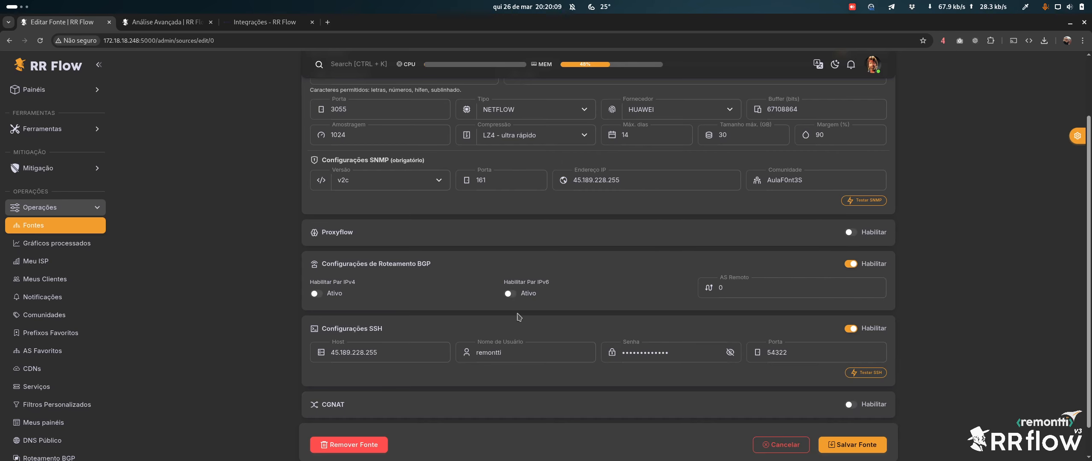
left_click(519, 301)
left_click(341, 337)
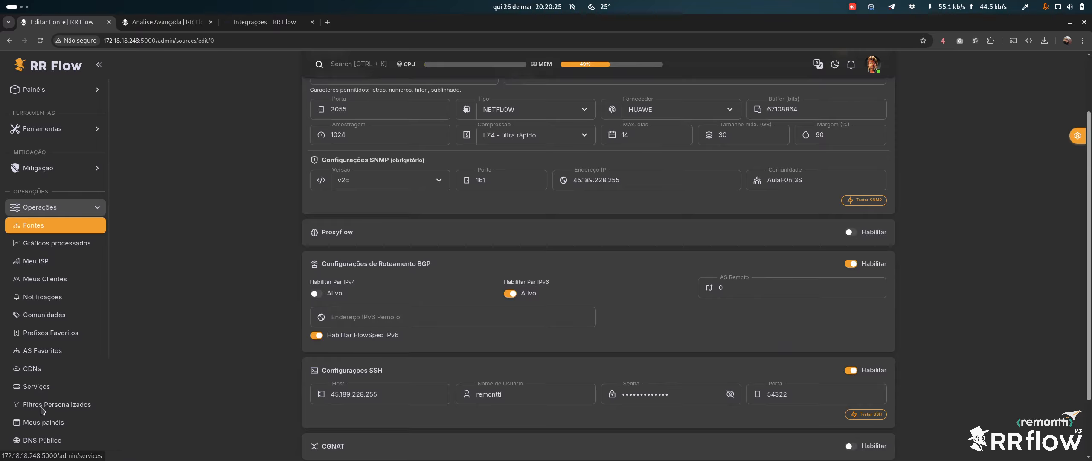
scroll(47, 341, "down", 5)
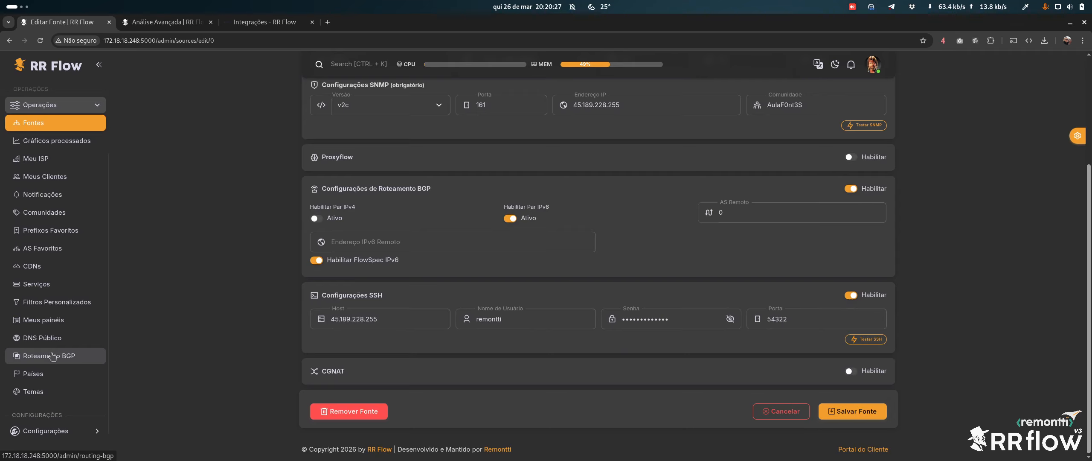
Review global BGP settings (AS 53218, router ID 168.181.117.248) and toggle RPKI off and back on
left_click(50, 354)
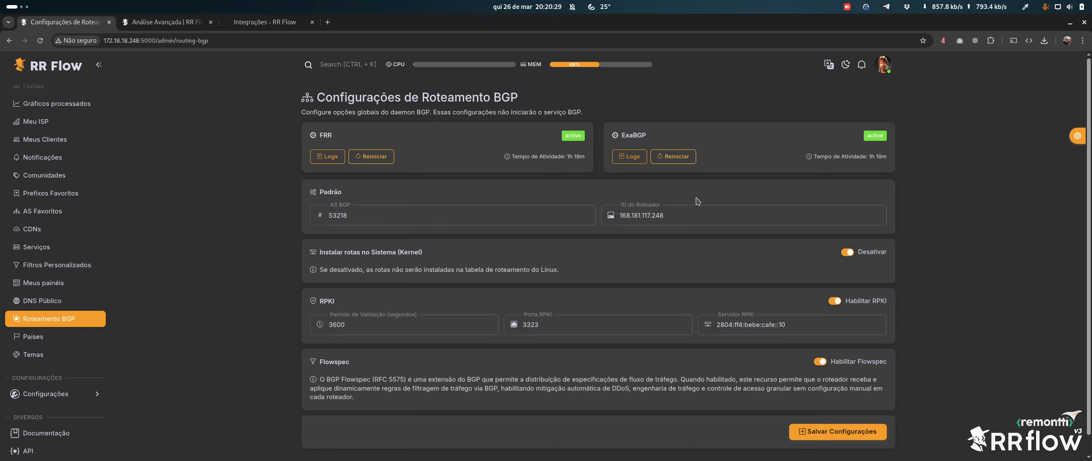
double_click(309, 217)
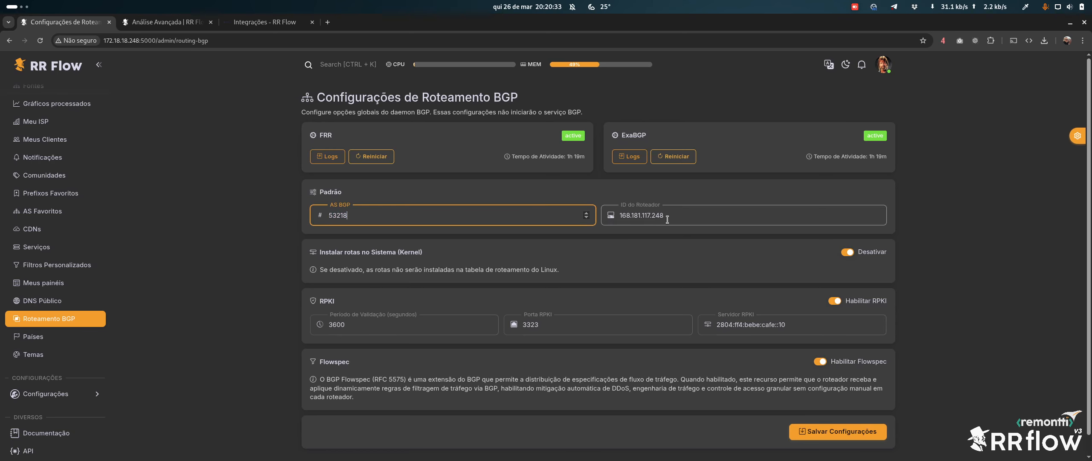
double_click(602, 214)
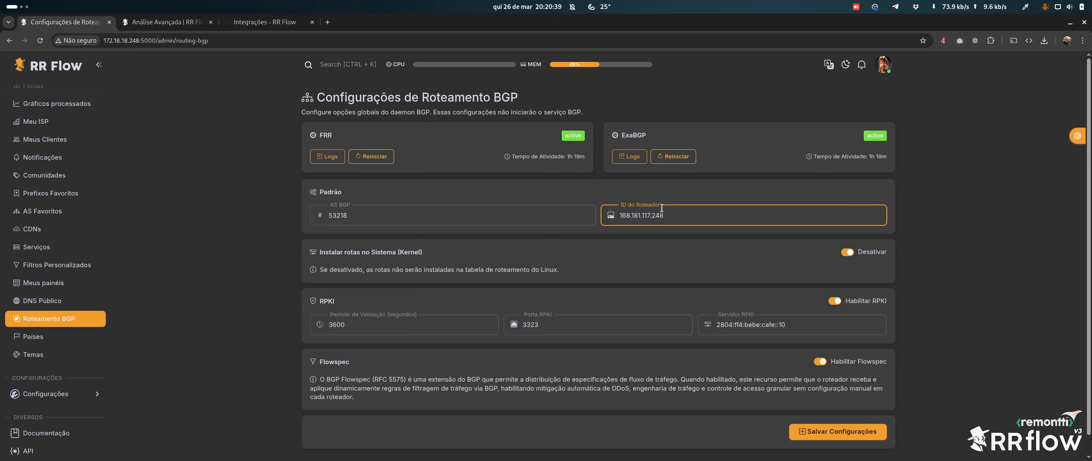
left_click(318, 220)
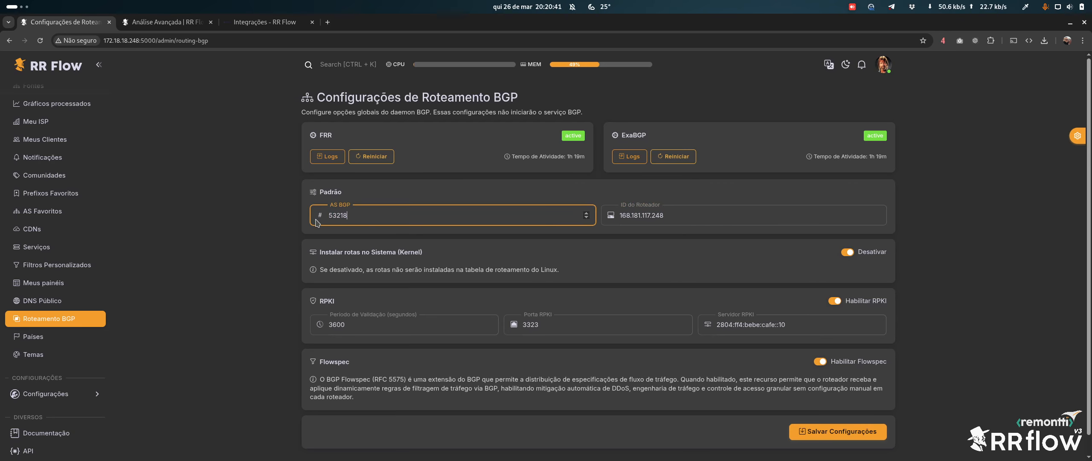
left_click(867, 303)
left_click(866, 302)
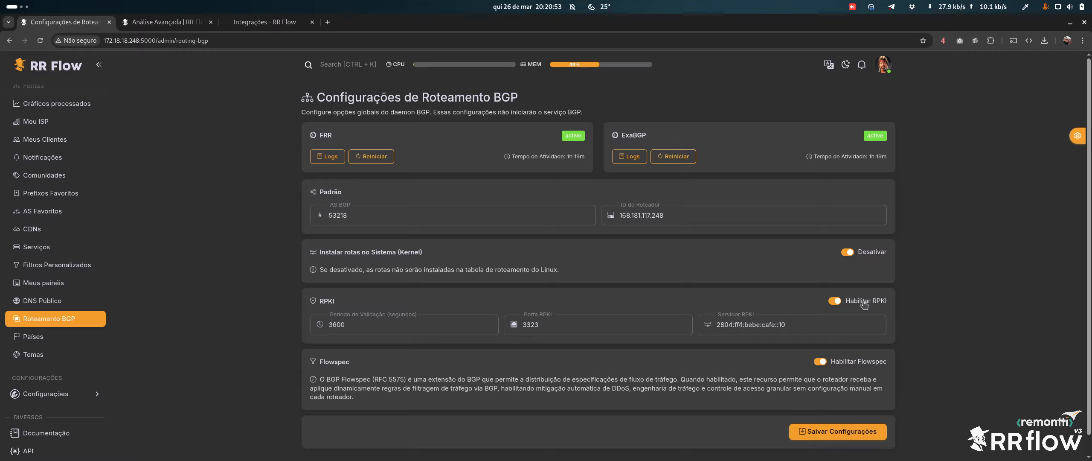
left_click(328, 22)
Load the Remontti blog and search it for 'krill'
type("remon")
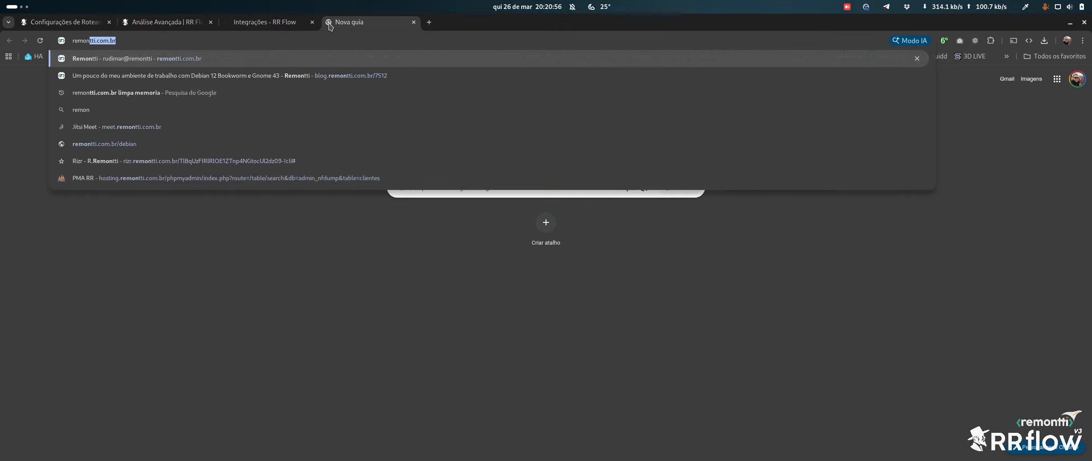
key("Return")
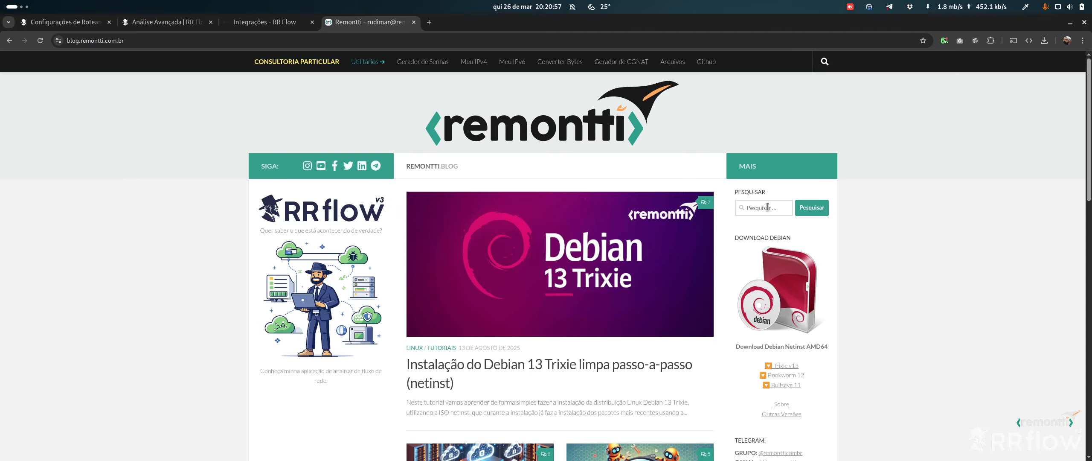
left_click(768, 207)
type("krill")
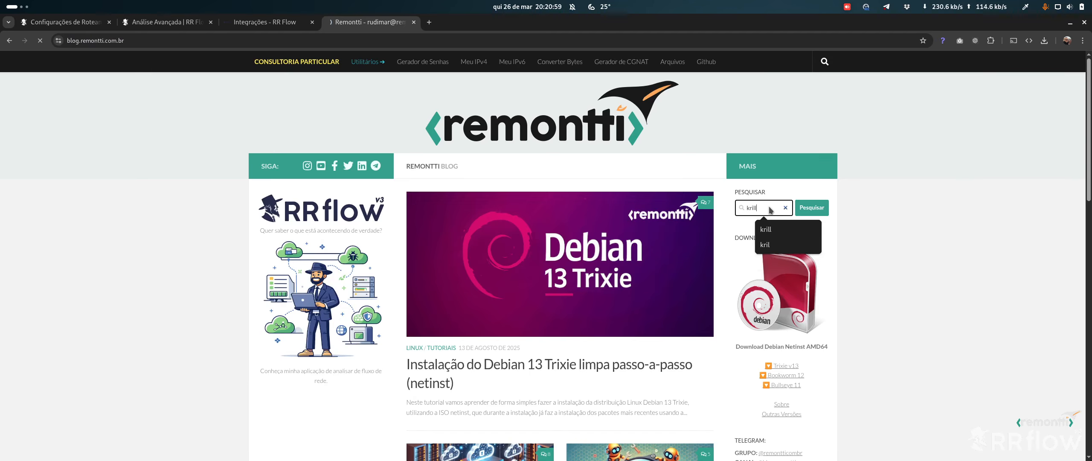
key("Return")
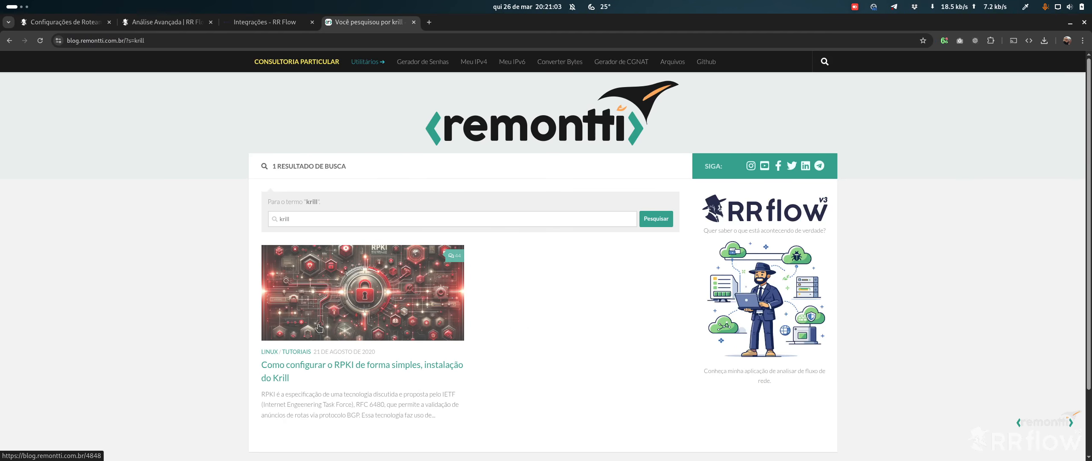
Replace the search with 'rout' and open the Routinator installation article
left_click(329, 219)
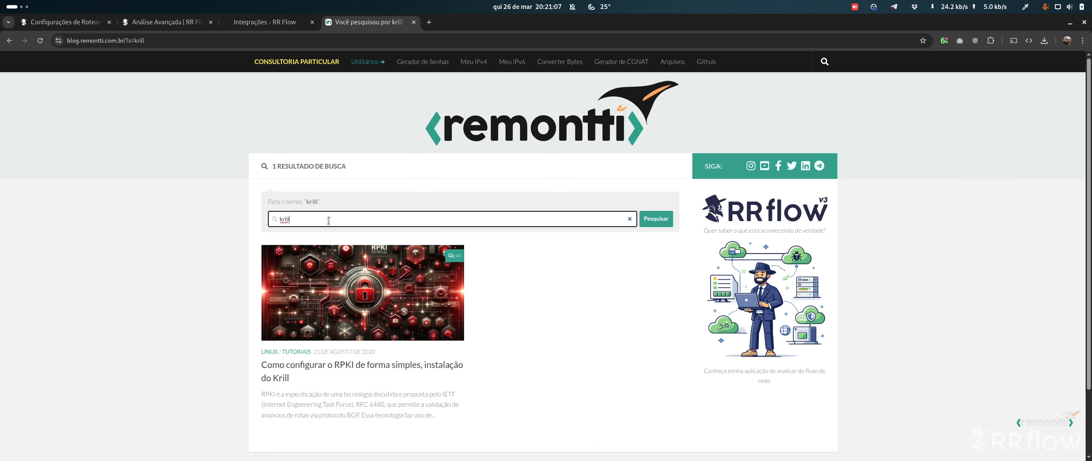
double_click(329, 220)
key("BackSpace")
type("routina")
key("Return")
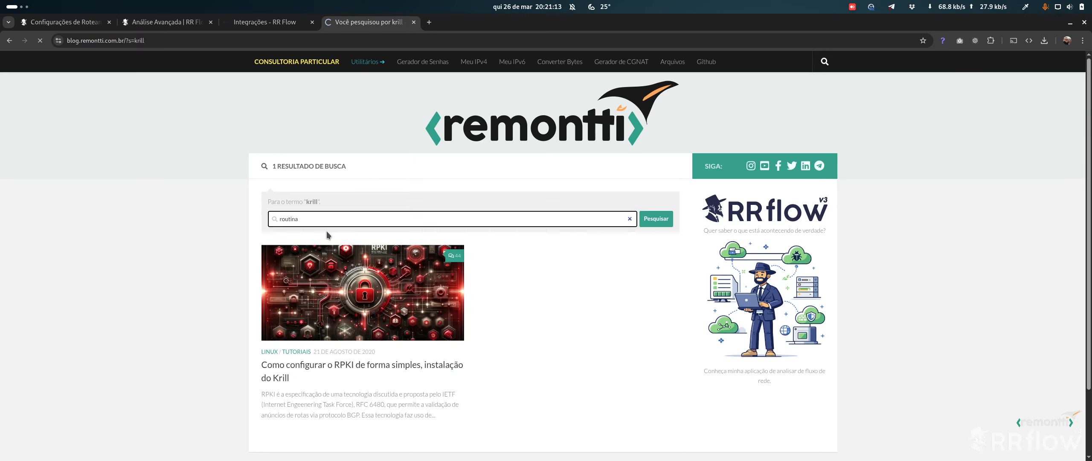
left_click(350, 301)
Skim the Routinator 3000 article, then close its tab to return to RR Flow
scroll(362, 302, "down", 5)
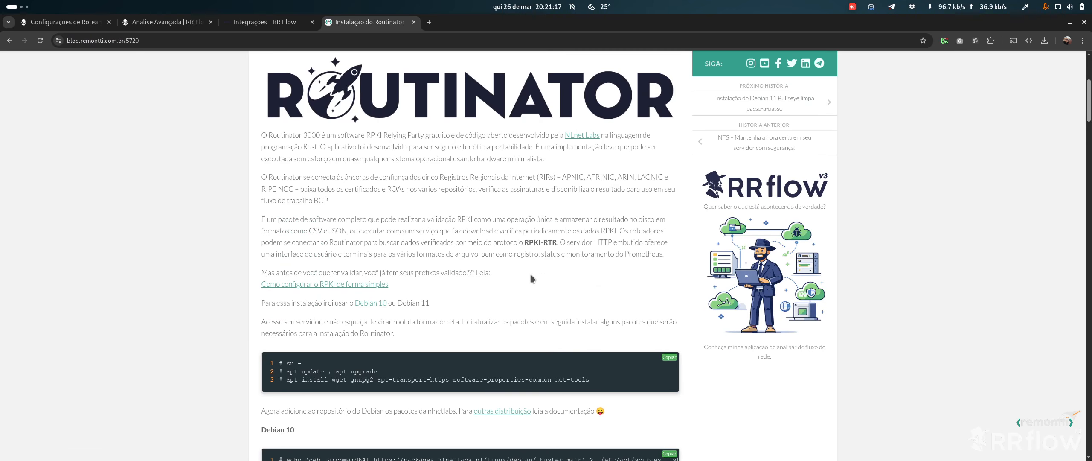
scroll(423, 171, "up", 5)
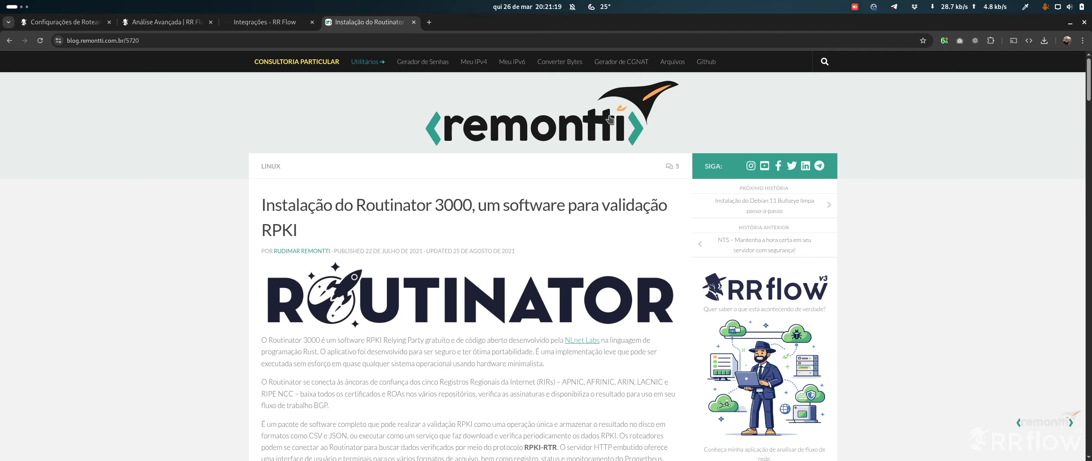
scroll(527, 246, "down", 8)
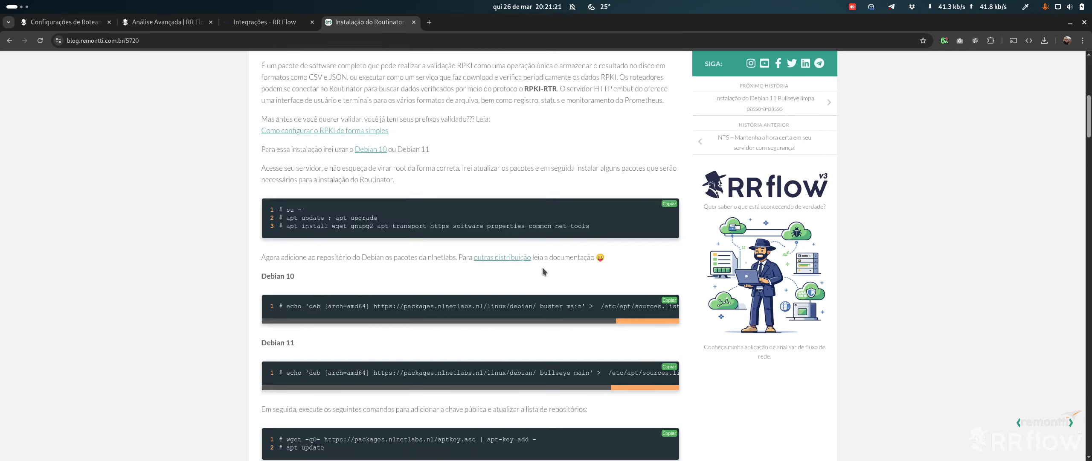
scroll(528, 246, "up", 8)
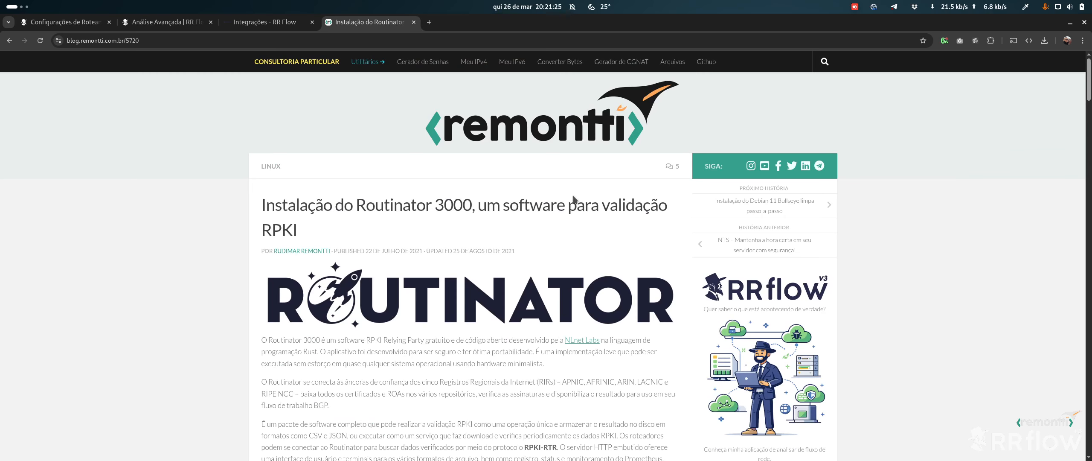
scroll(561, 266, "down", 8)
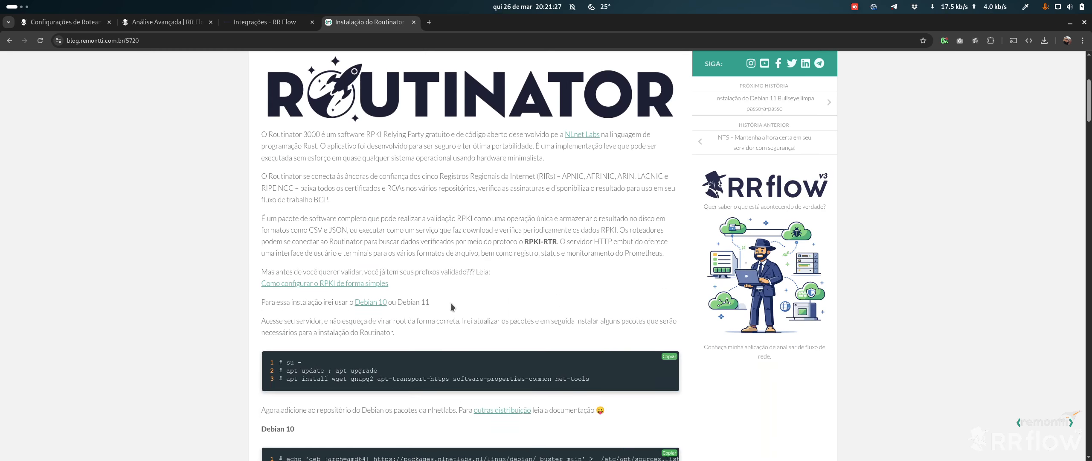
scroll(443, 306, "up", 8)
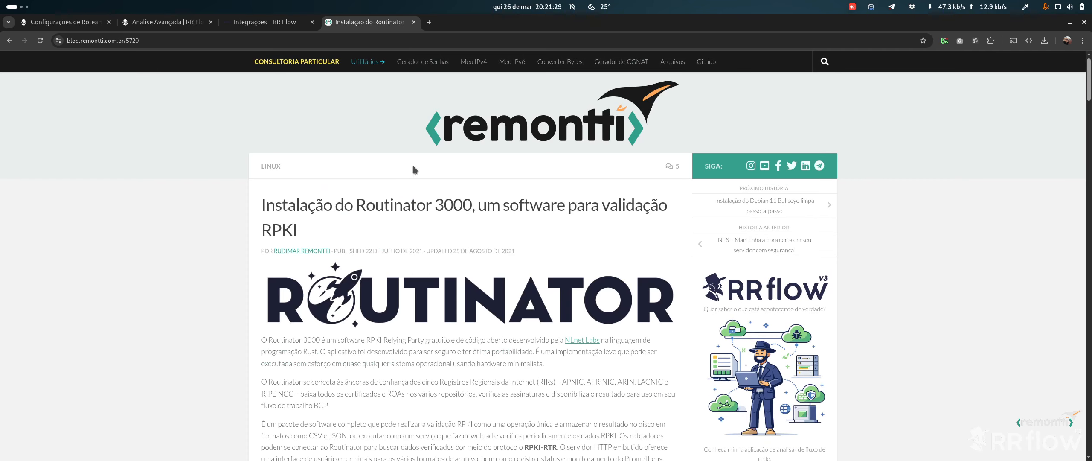
left_click_drag(264, 195, 514, 203)
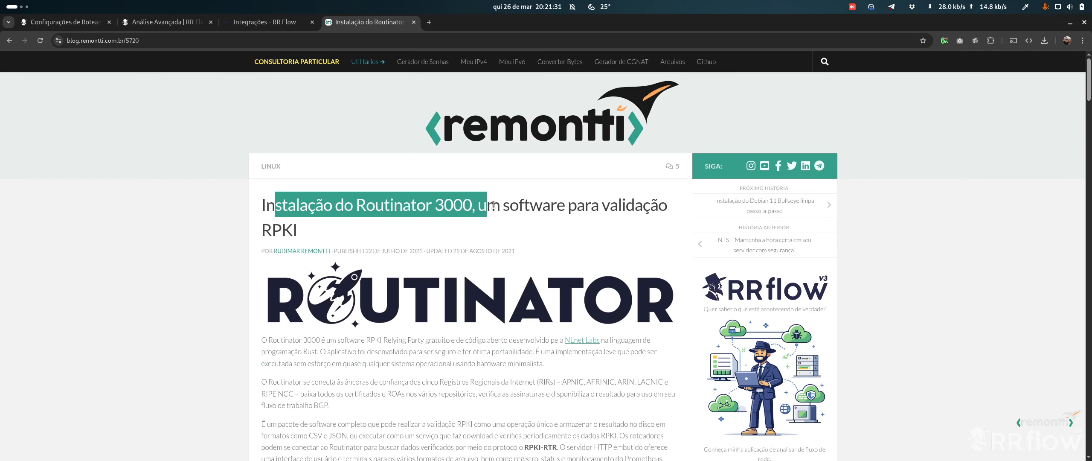
left_click(515, 204)
scroll(410, 156, "down", 5)
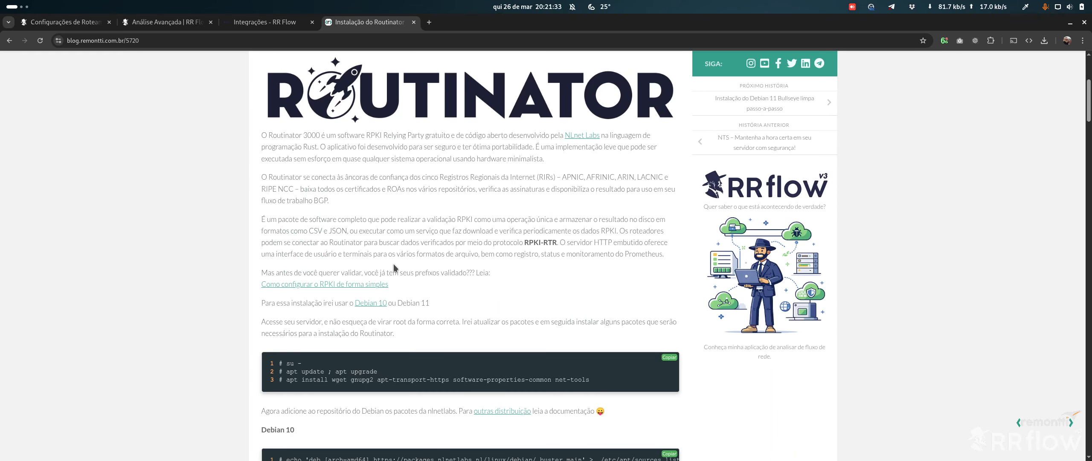
left_click(413, 22)
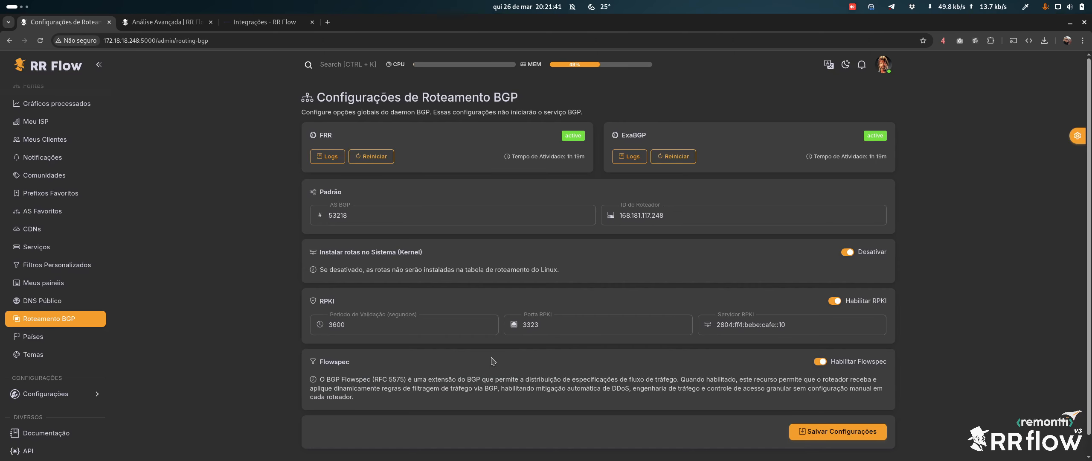
Open ROUTER-01's flow source and enable BGP with both IPv4 and IPv6 peers active
scroll(53, 169, "up", 2)
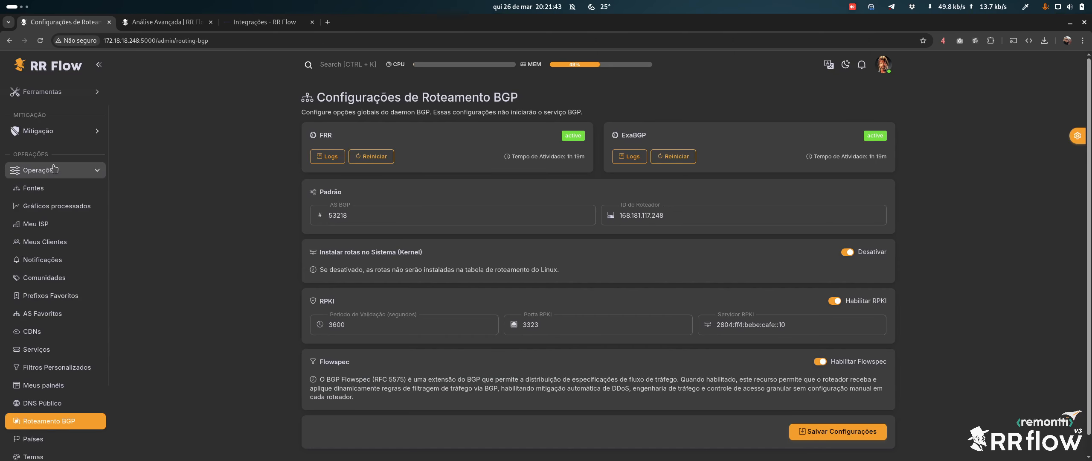
left_click(43, 187)
left_click(341, 128)
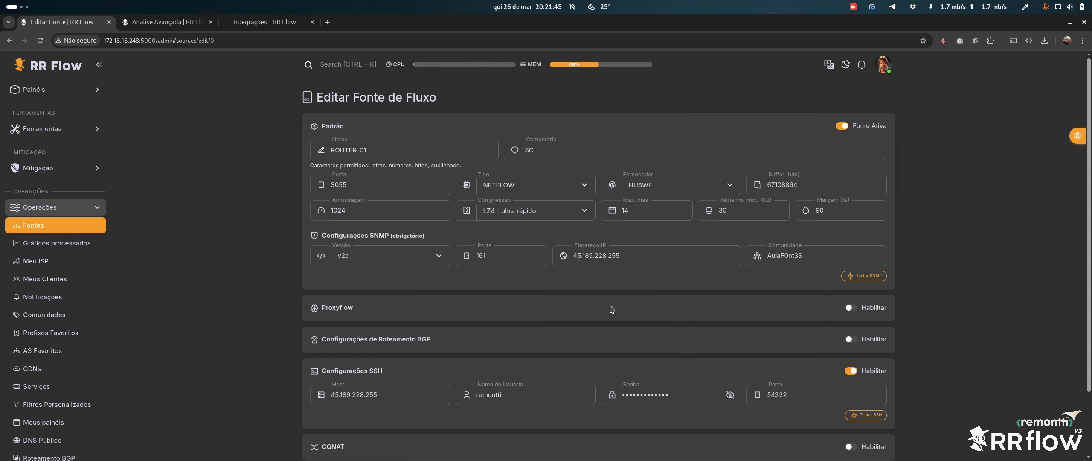
left_click(858, 335)
scroll(860, 333, "down", 3)
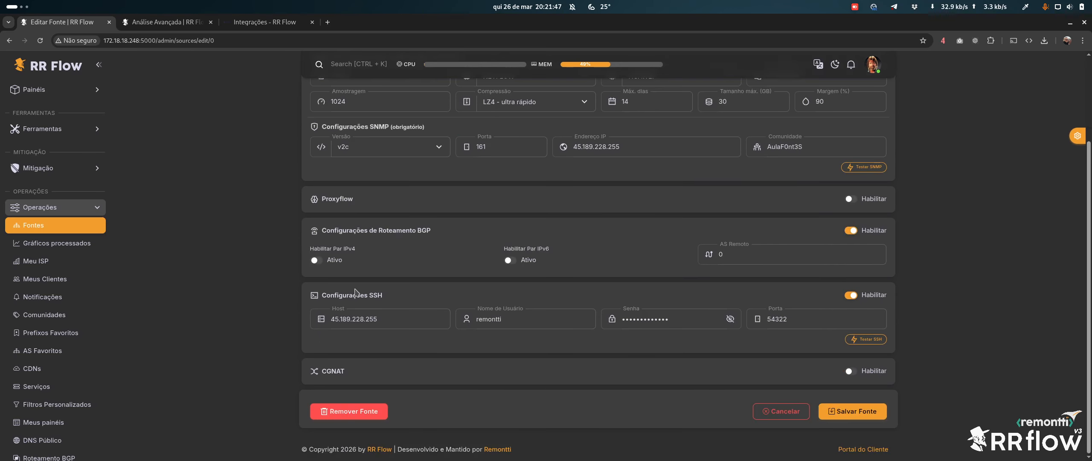
left_click(317, 260)
left_click(516, 265)
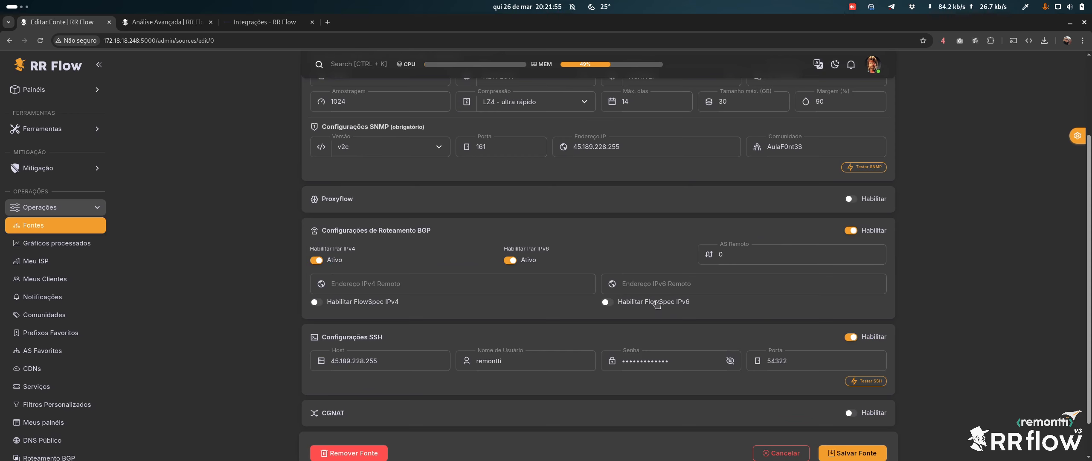
Enable FlowSpec for both the IPv4 and IPv6 peers
left_click(359, 288)
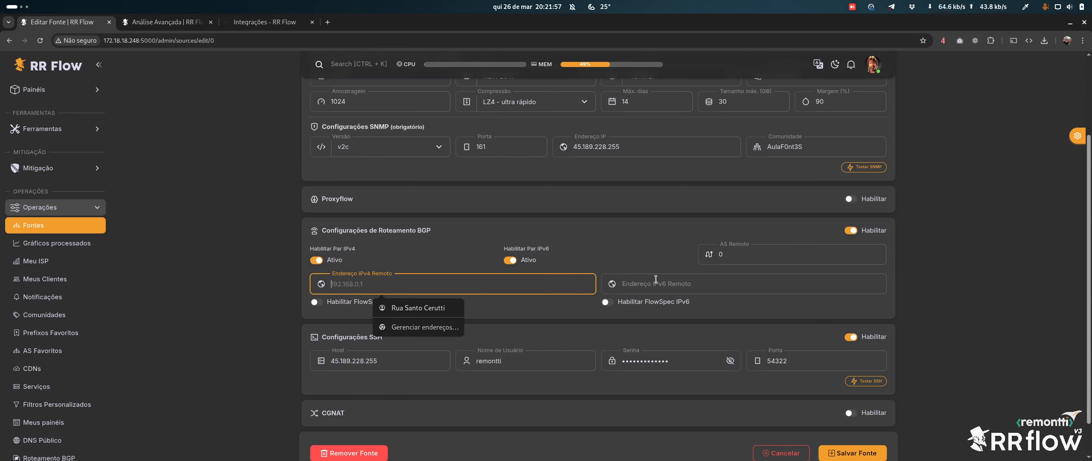
left_click(593, 251)
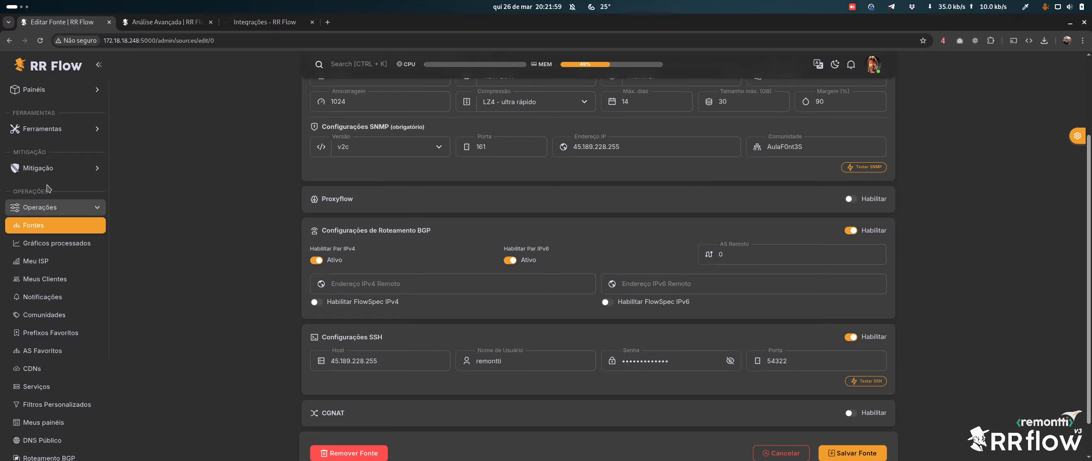
left_click(46, 169)
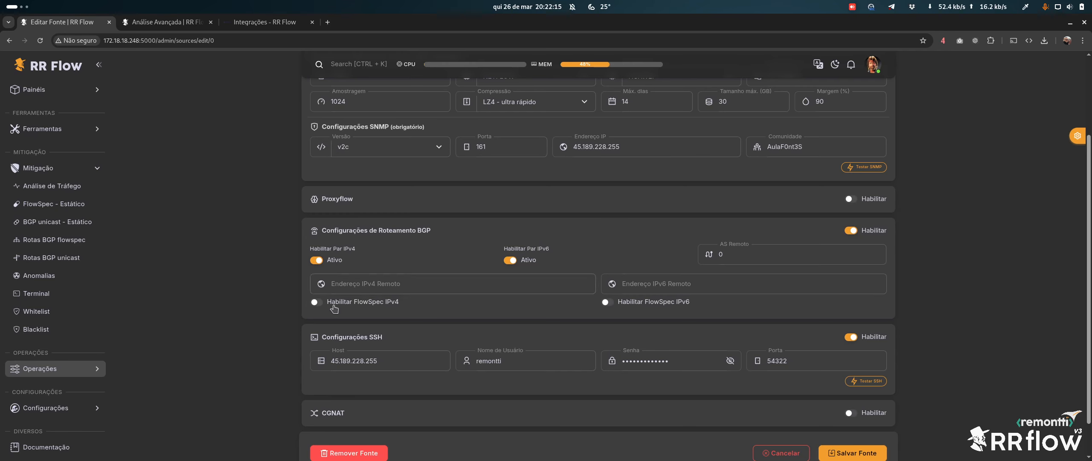
left_click(318, 302)
left_click(677, 303)
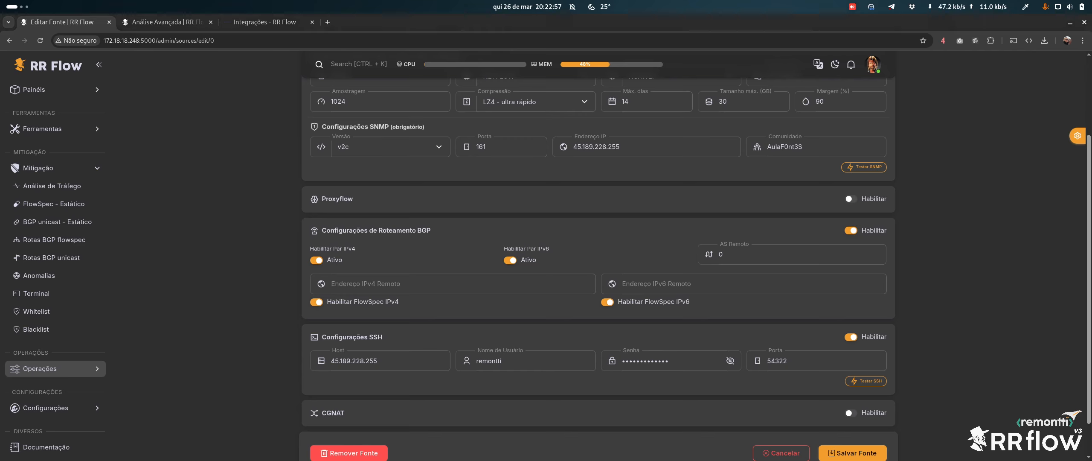
left_click(367, 284)
type("45.189.228.255")
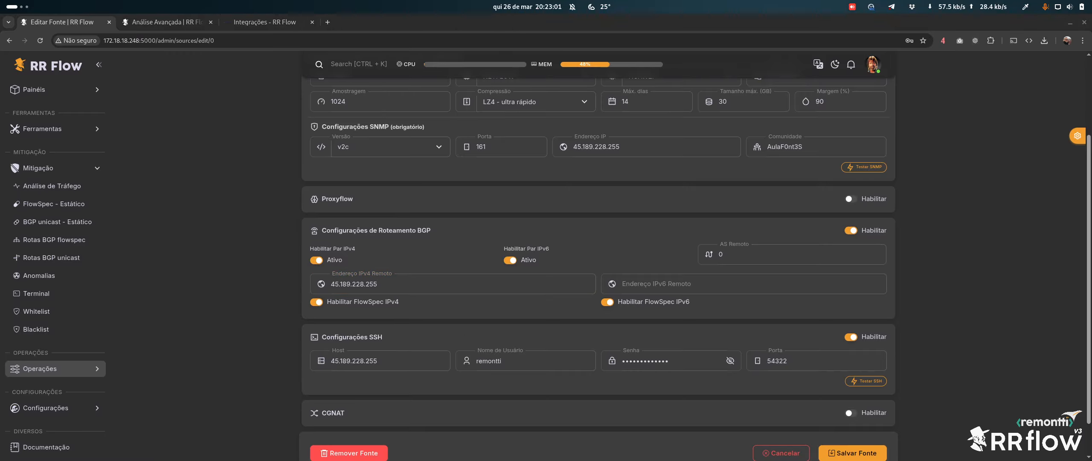
left_click(709, 288)
type("2804:6734:FFFF:FFFF:FFFF:FFFF:FFFF:FFFF")
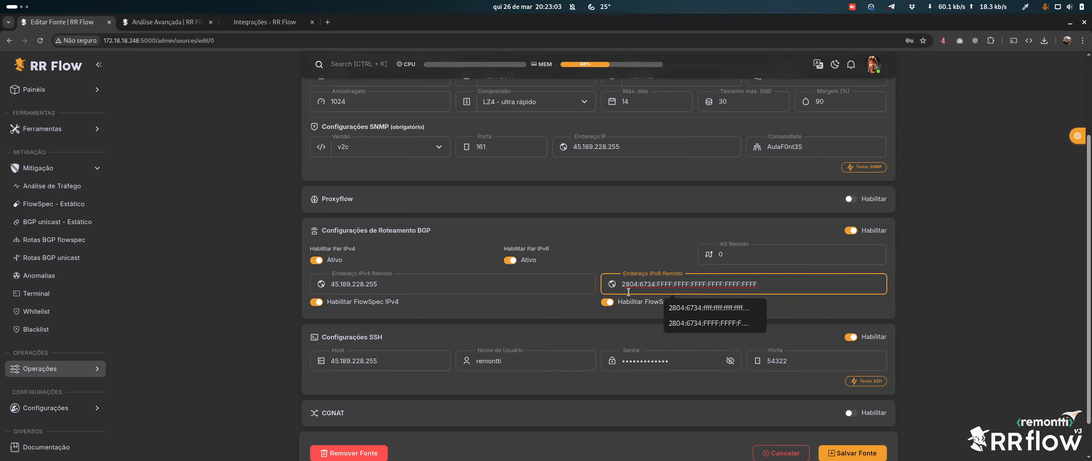
left_click(574, 328)
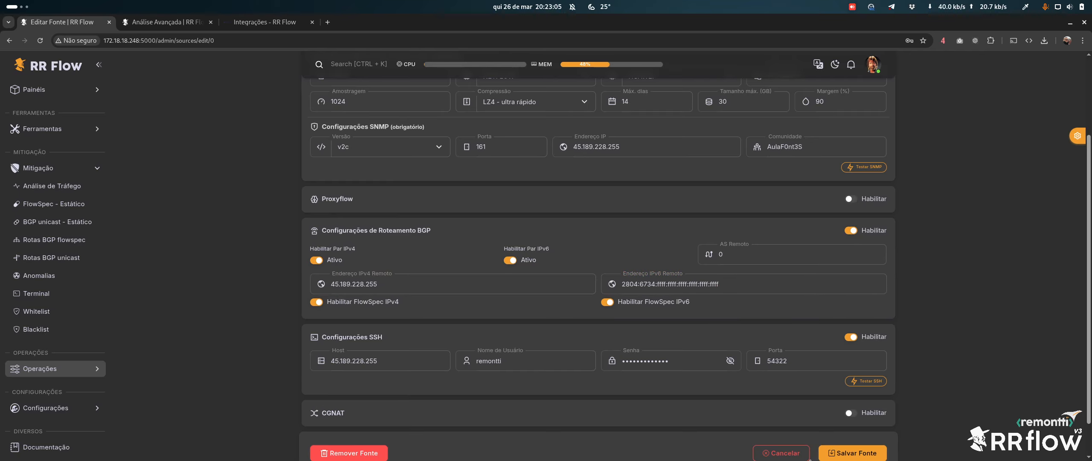
left_click(827, 453)
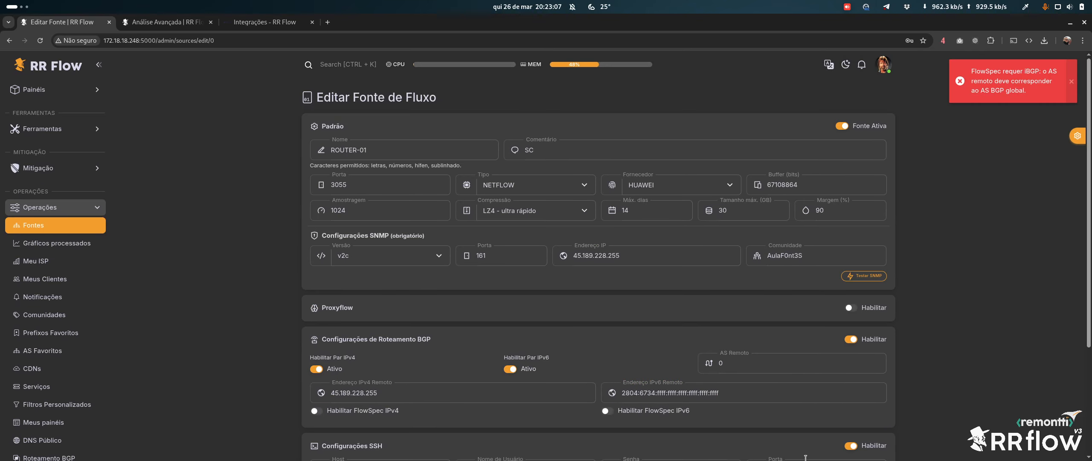
Set remote AS 53218 and re-enable FlowSpec for the IPv4 and IPv6 peers
scroll(576, 327, "down", 3)
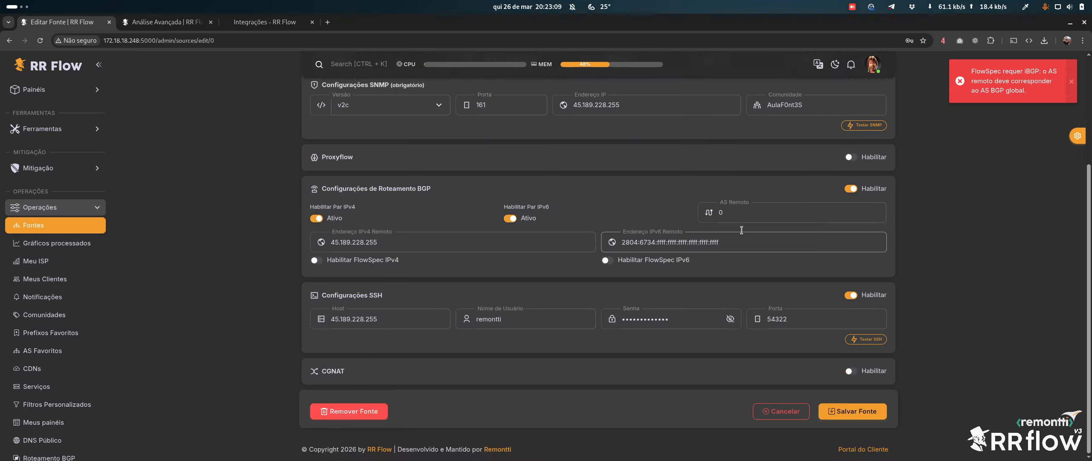
left_click(750, 214)
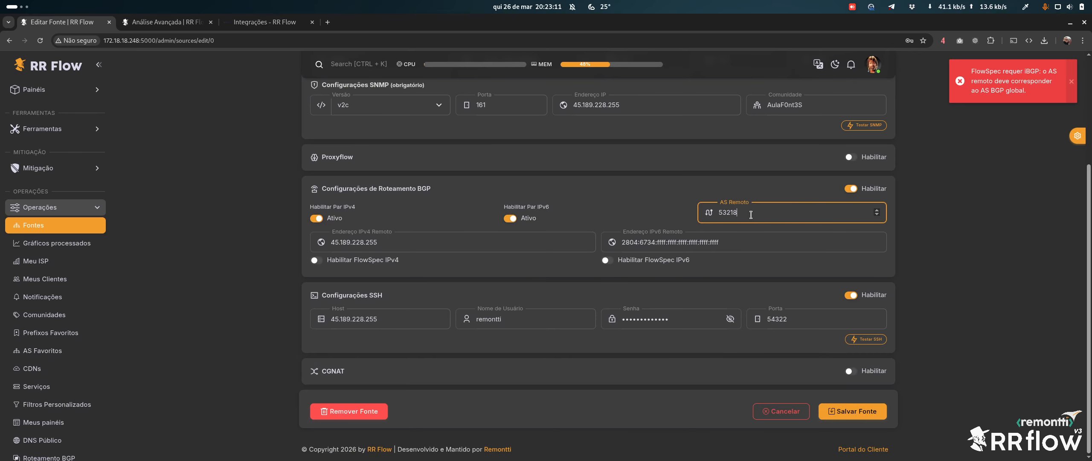
left_click(371, 259)
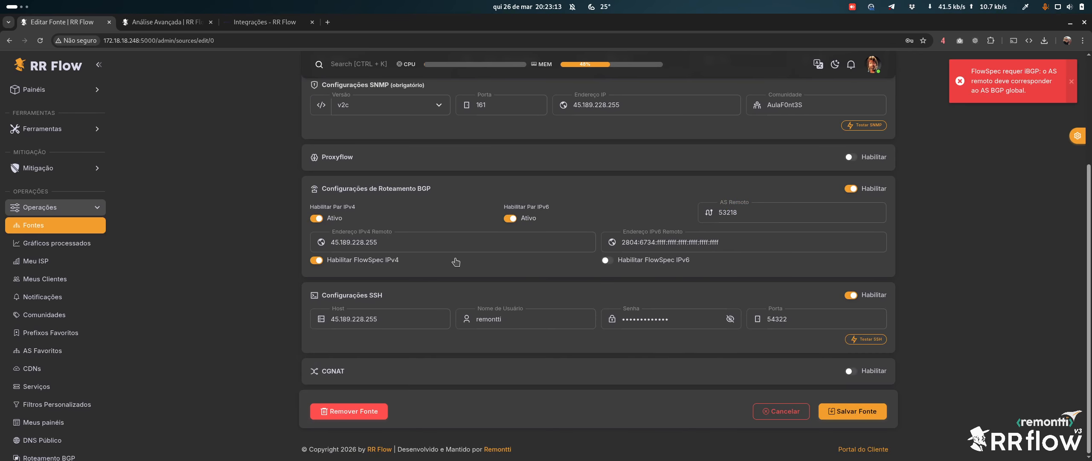
left_click(651, 261)
Save ROUTER-01's source, recheck FlowSpec IPv6, dismiss the password prompt, and save again
left_click(851, 412)
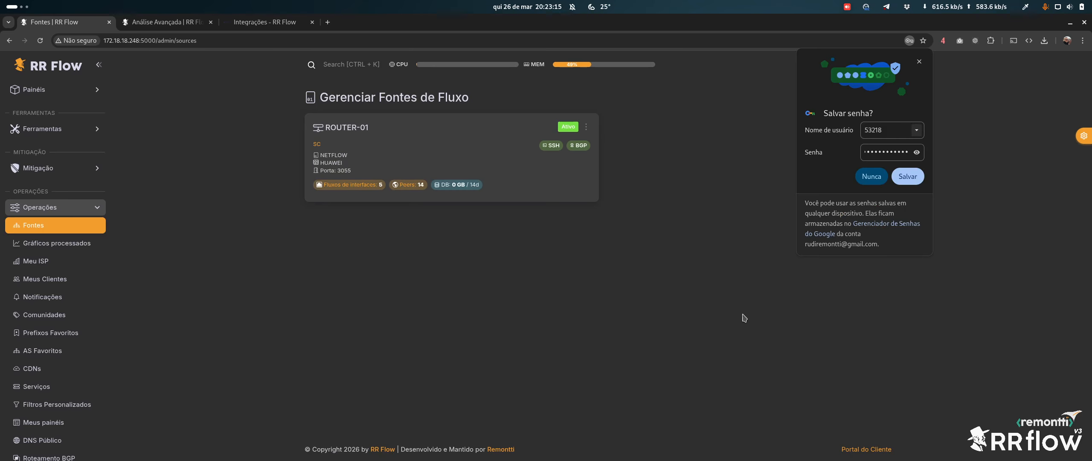
left_click(343, 130)
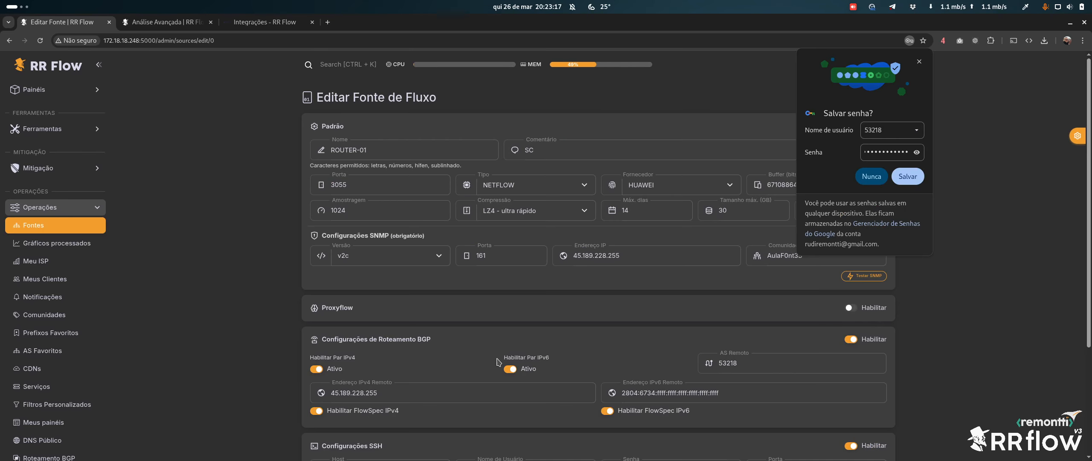
left_click(654, 411)
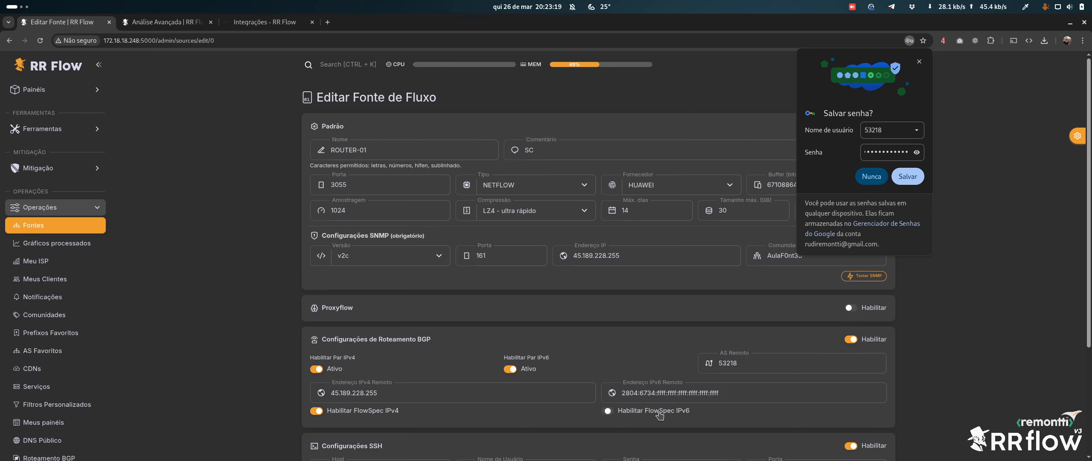
left_click(653, 411)
left_click(907, 176)
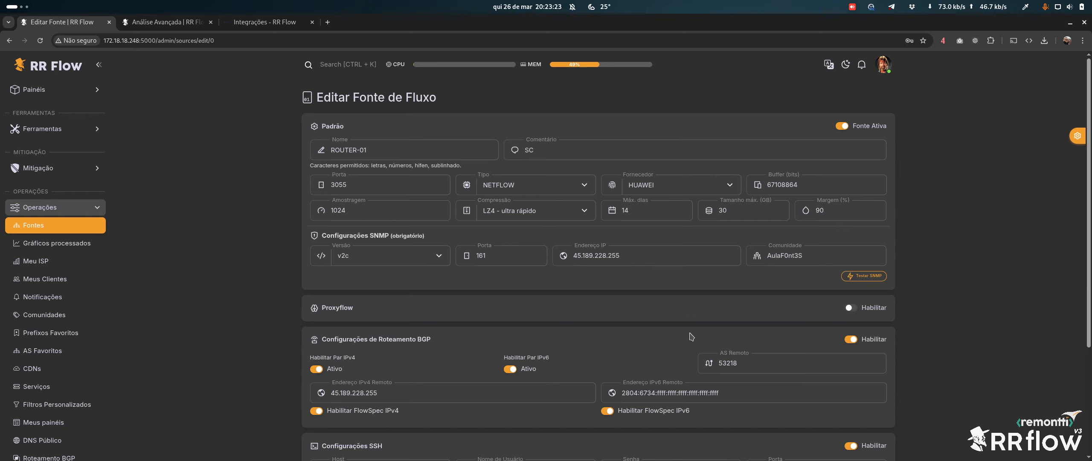
scroll(678, 375, "down", 3)
left_click(835, 413)
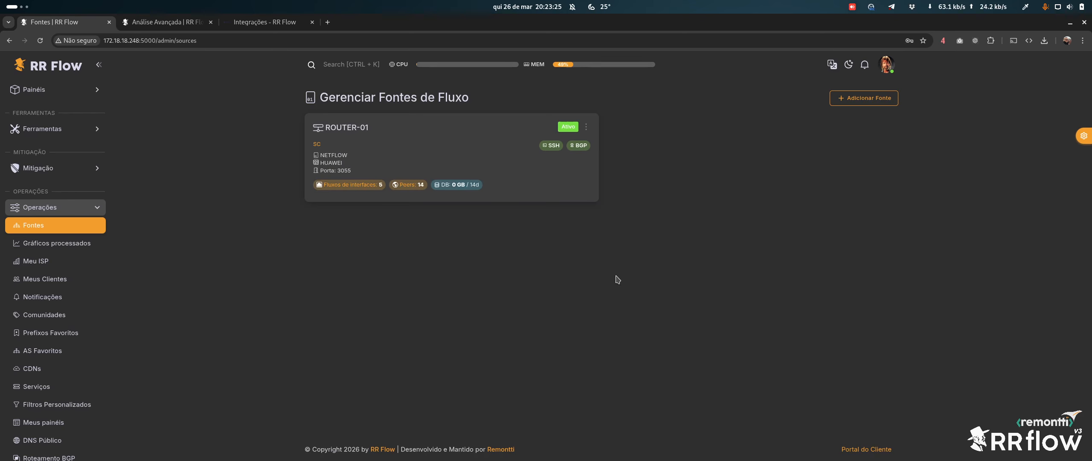
Check and refresh ROUTER-01's BGP neighbour status, showing both peers Active, then close it
left_click(580, 147)
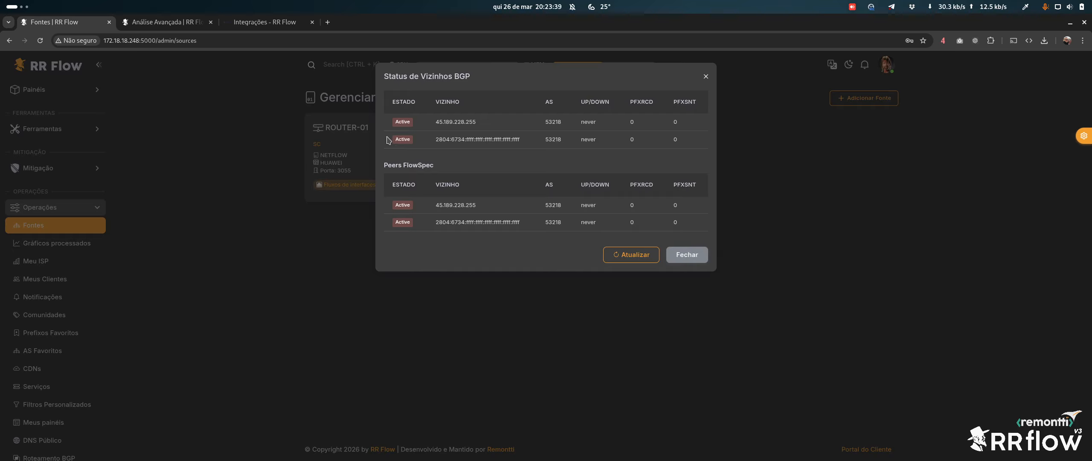
left_click(624, 254)
left_click_drag(396, 165, 445, 166)
left_click(453, 166)
left_click(686, 254)
left_click(167, 22)
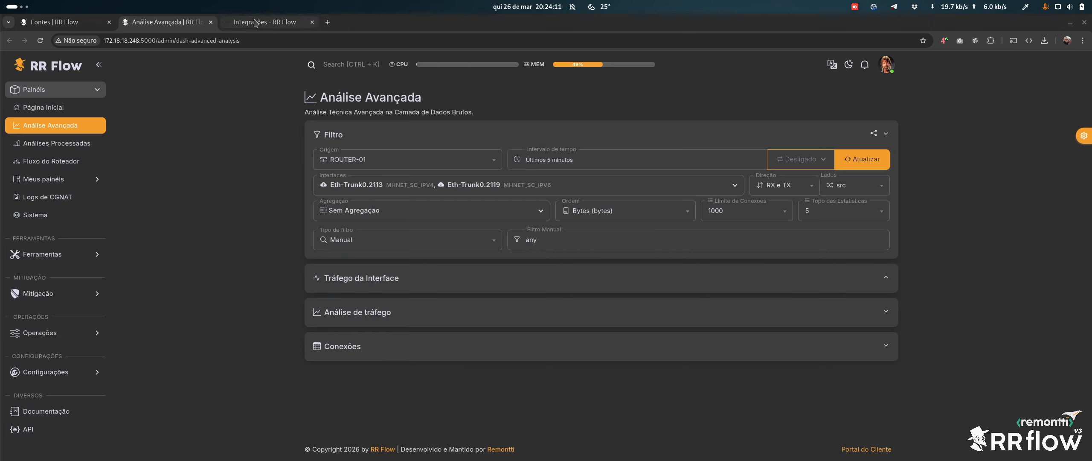
In the Huawei integration docs, highlight the 'display netstream all' command
left_click(264, 22)
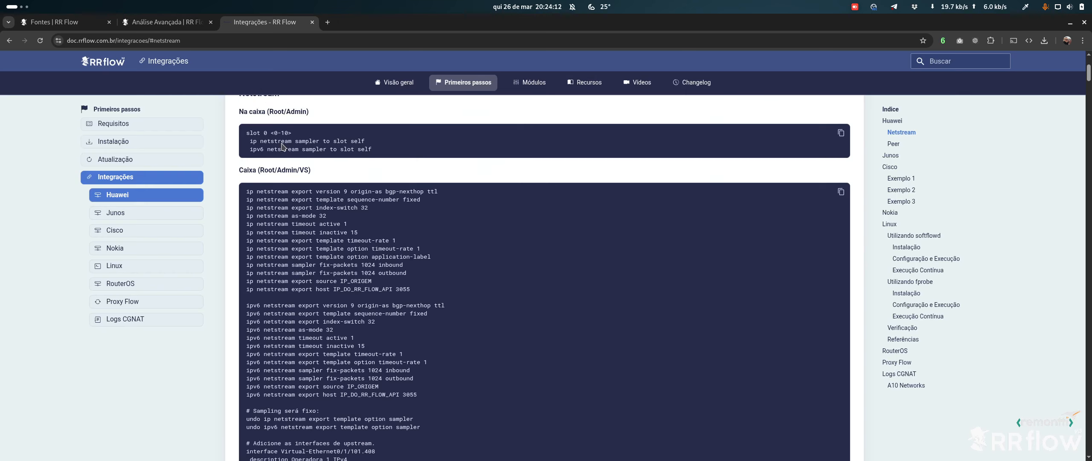
scroll(282, 146, "down", 12)
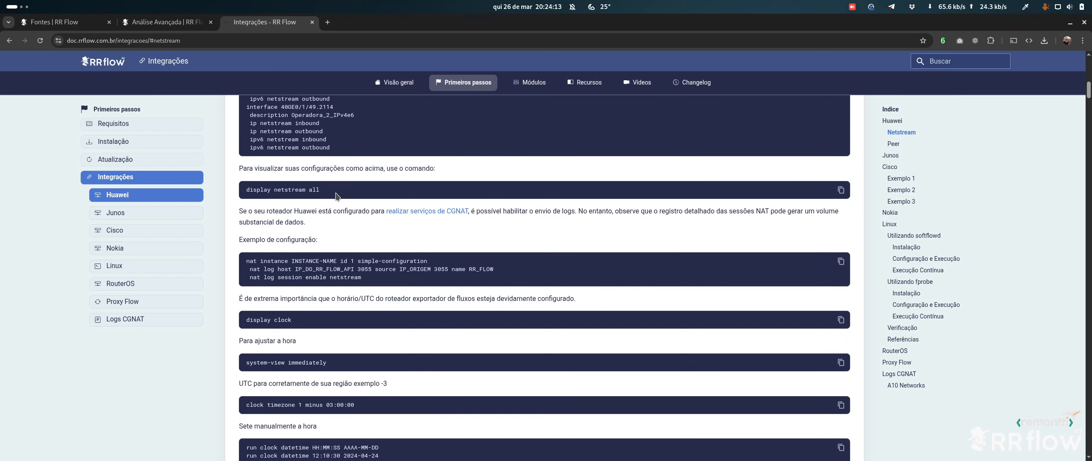
scroll(320, 216, "up", 3)
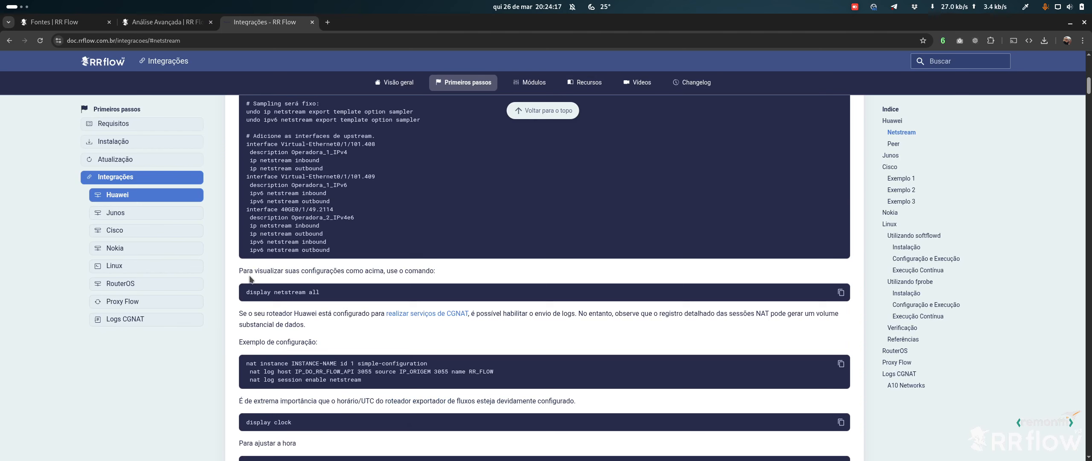
double_click(294, 292)
left_click(285, 292)
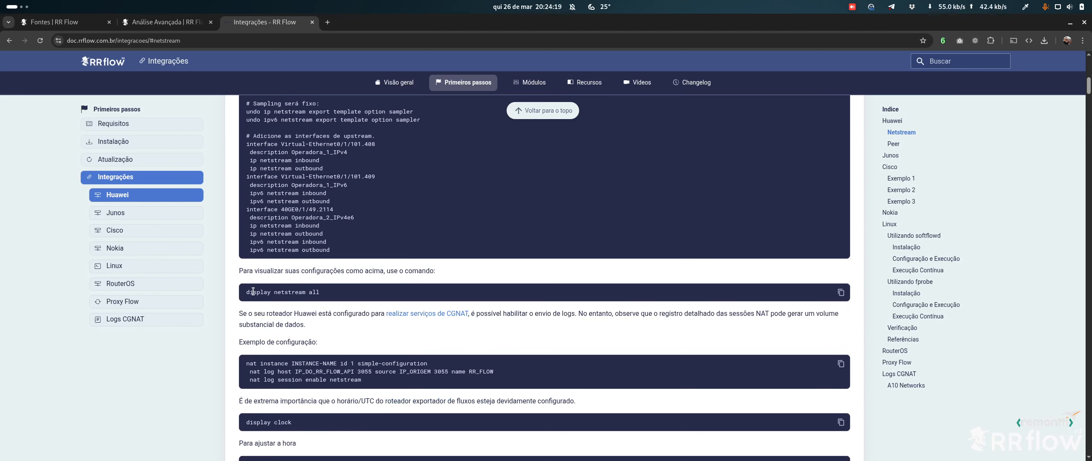
left_click_drag(247, 292, 323, 293)
left_click(325, 293)
Scroll down to the Peer section's ADMIN FlowSpec code block
scroll(370, 266, "down", 1)
scroll(370, 268, "down", 8)
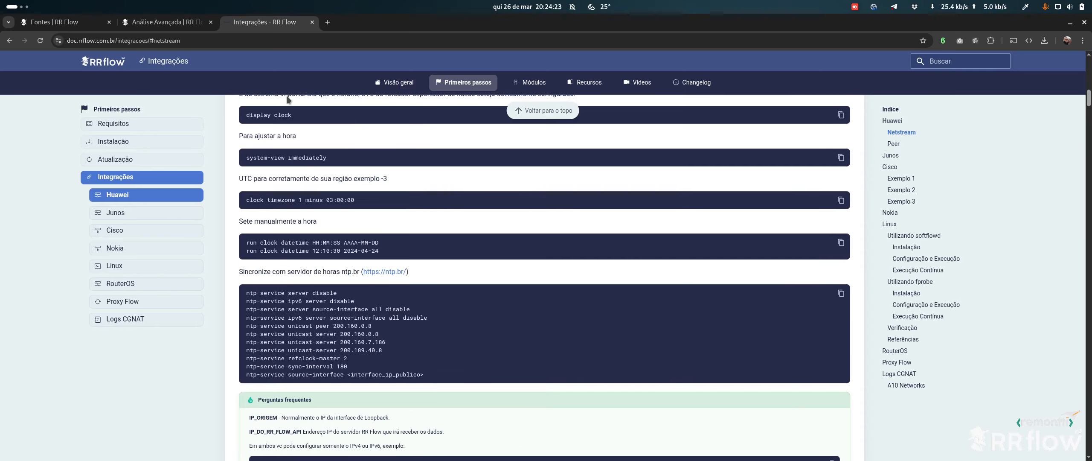
scroll(422, 243, "down", 10)
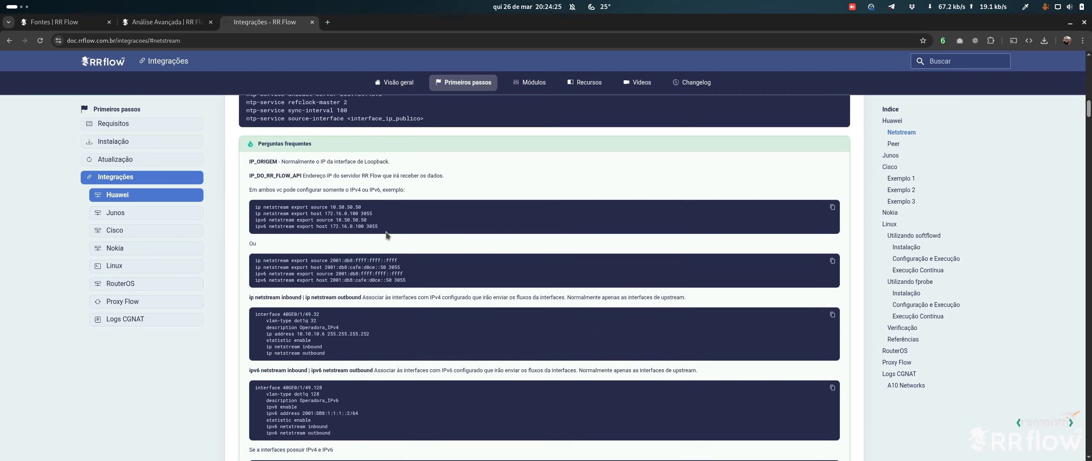
scroll(374, 193, "down", 7)
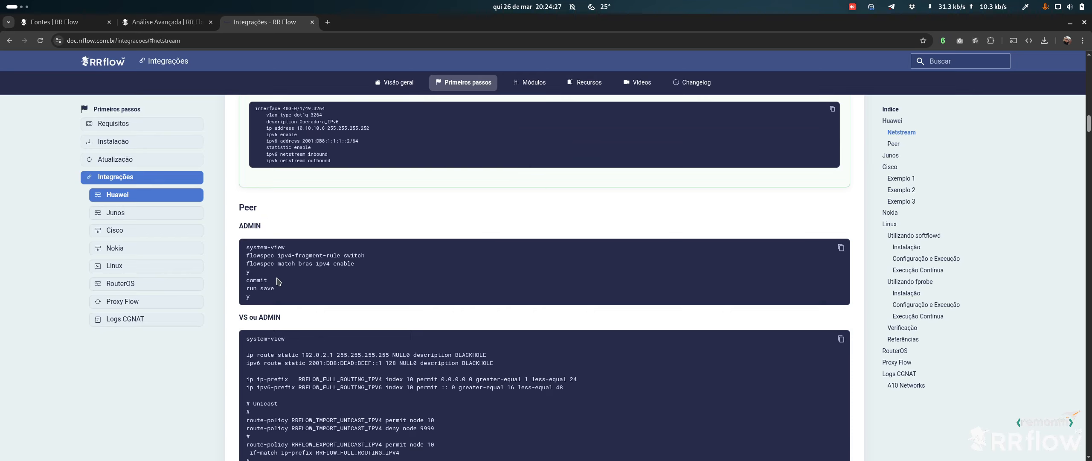
scroll(299, 269, "down", 1)
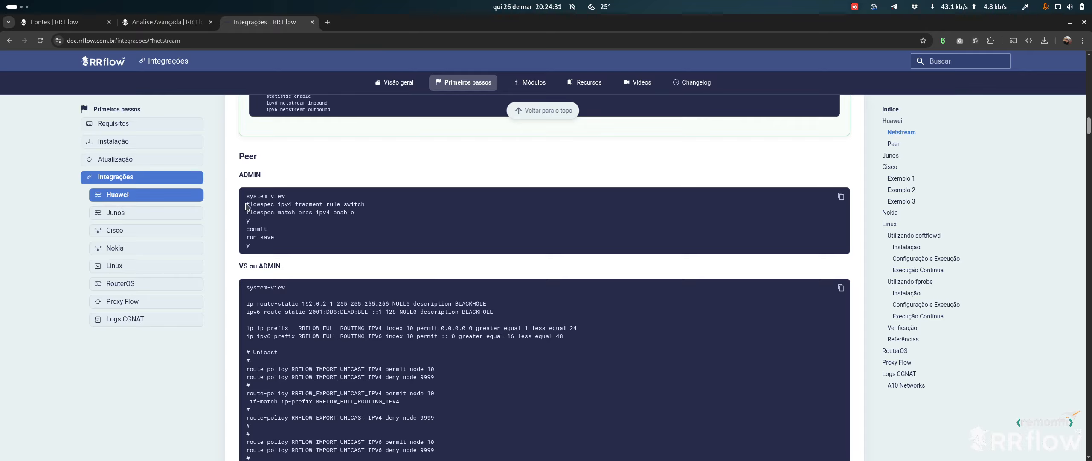
left_click_drag(249, 174, 264, 171)
left_click(266, 207)
Highlight the 'flowspec ipv4-fragment-rule switch' and 'flowspec match bras ipv4 enable' lines
triple_click(328, 205)
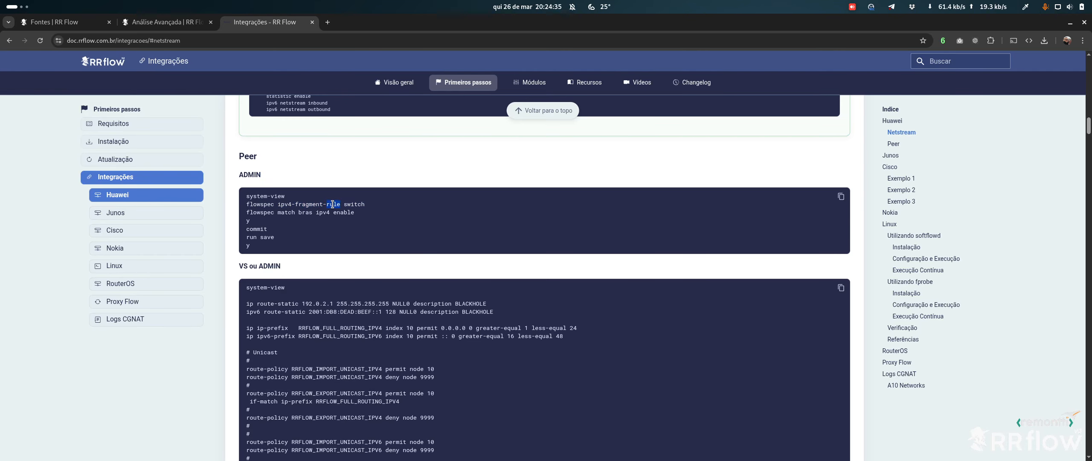
triple_click(275, 212)
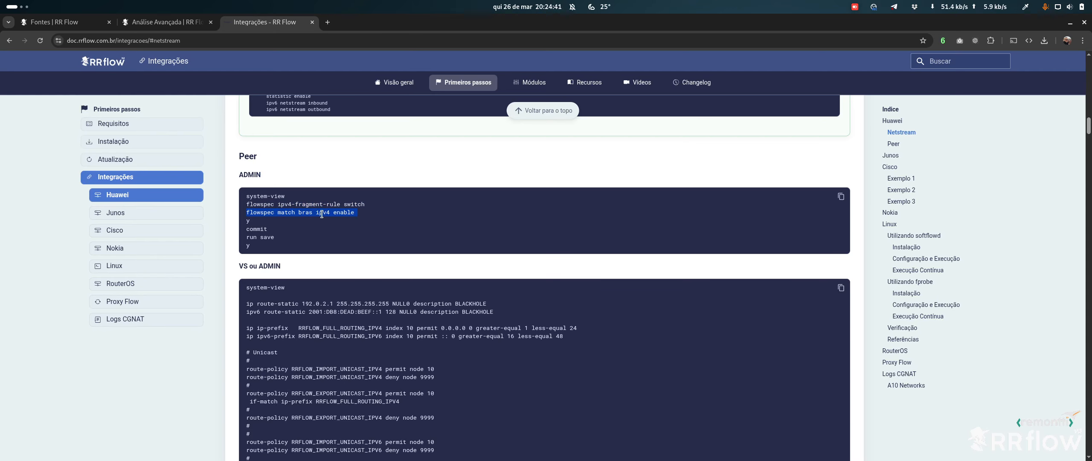
left_click(335, 215)
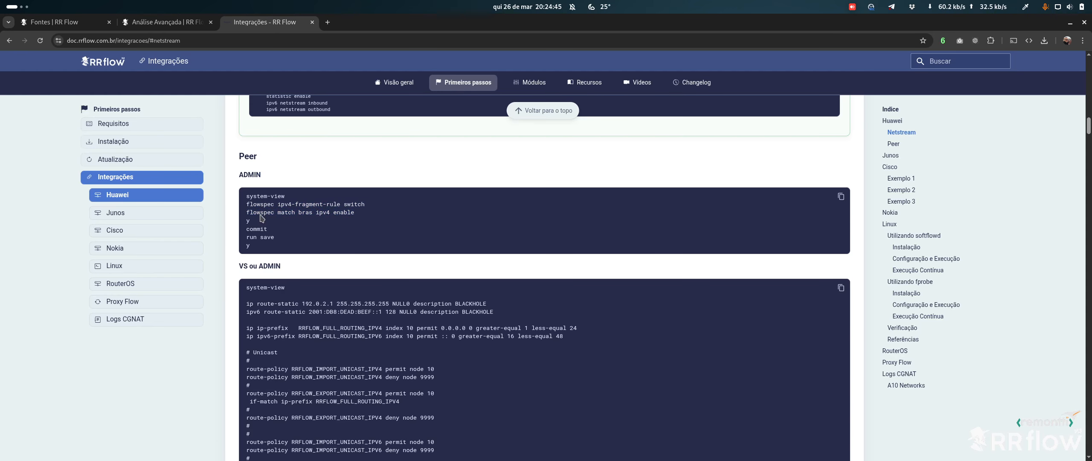
left_click_drag(367, 215, 274, 212)
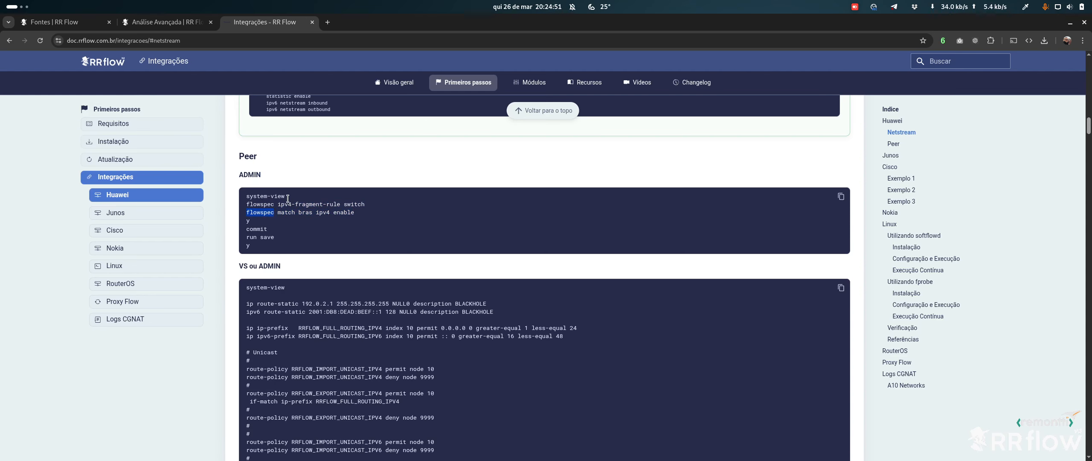
left_click(353, 214)
left_click_drag(247, 205, 373, 206)
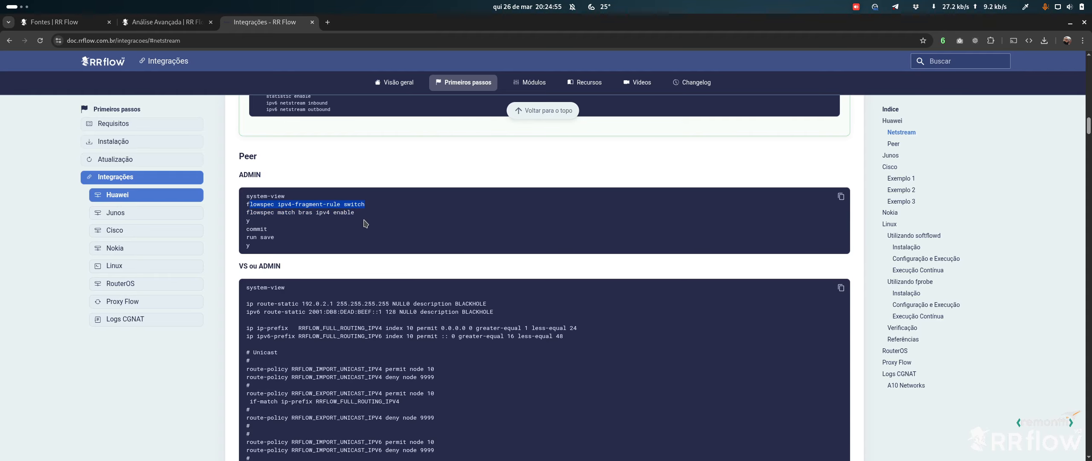
left_click(345, 213)
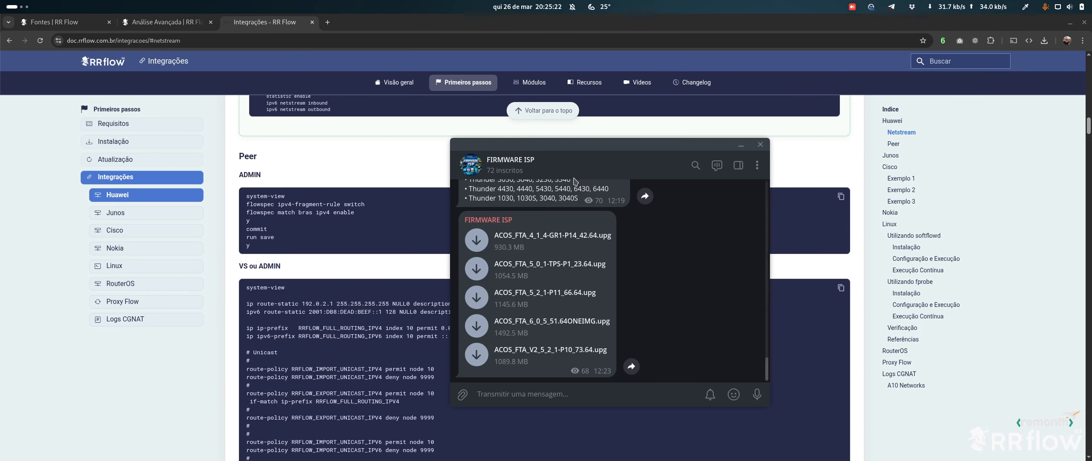
Browse the FIRMWARE ISP channel's info and firmware file list, then close Telegram
left_click_drag(558, 146, 340, 143)
left_click(281, 160)
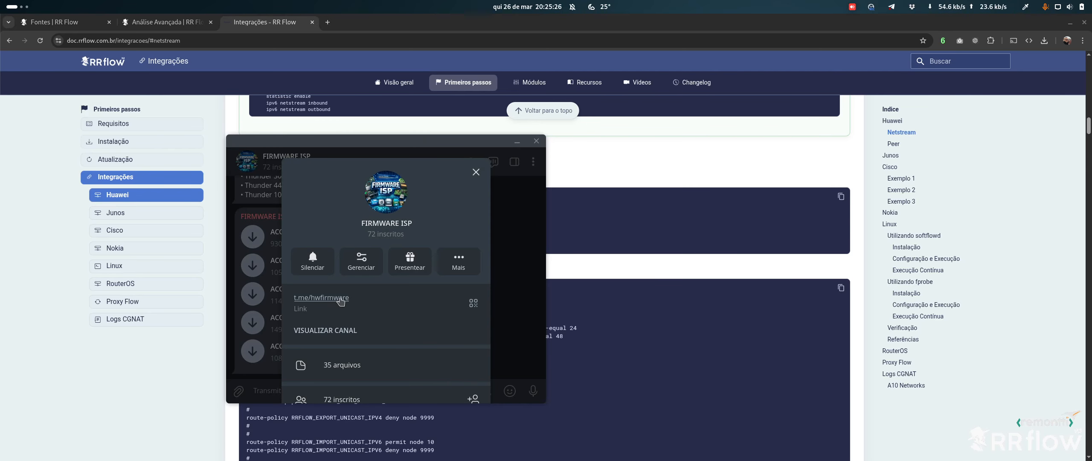
left_click(475, 172)
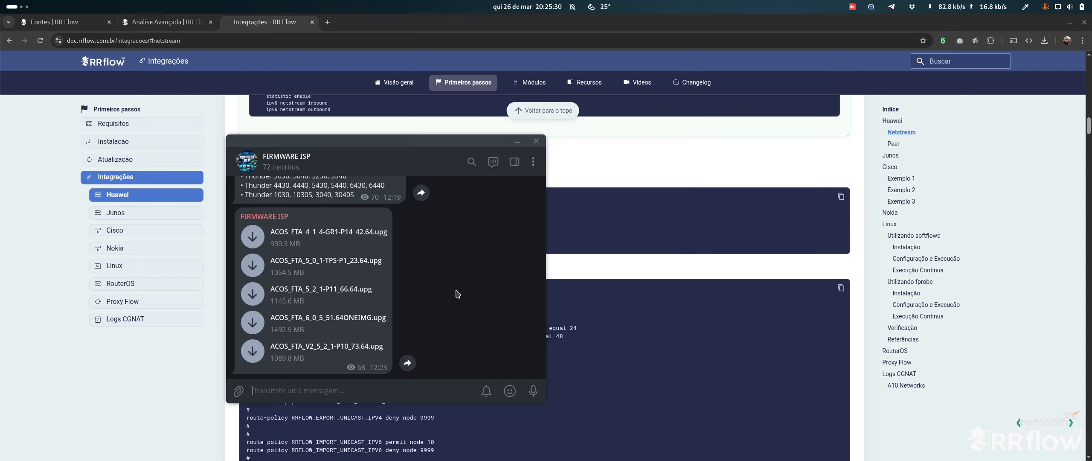
scroll(416, 282, "up", 2)
scroll(409, 289, "up", 8)
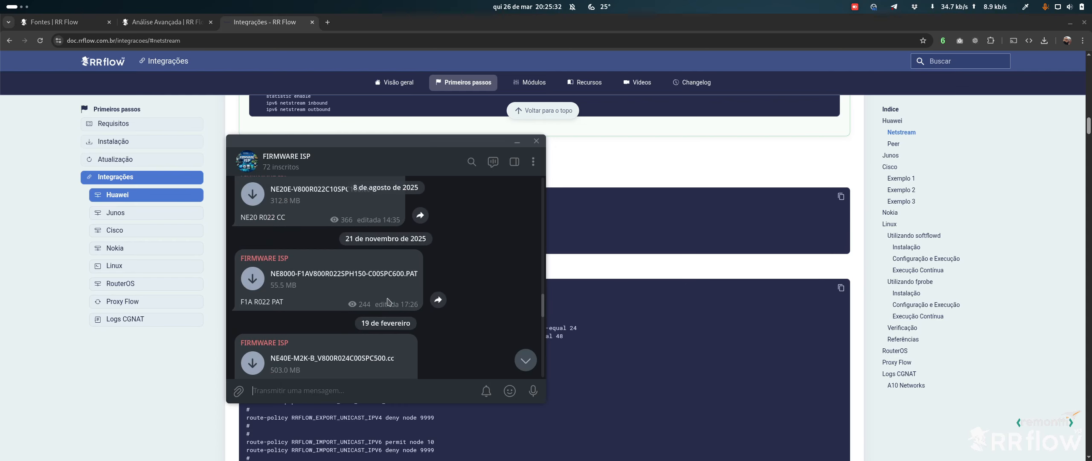
scroll(397, 295, "up", 5)
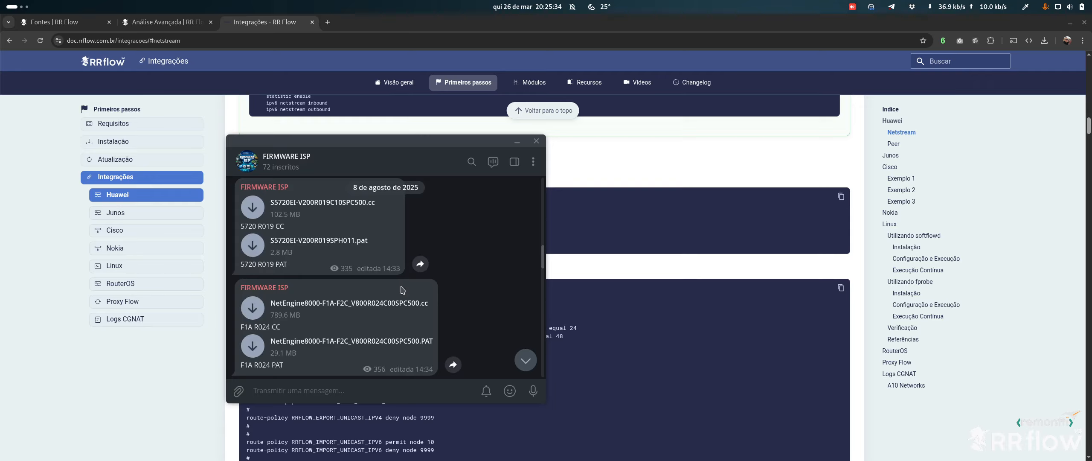
scroll(408, 292, "down", 10)
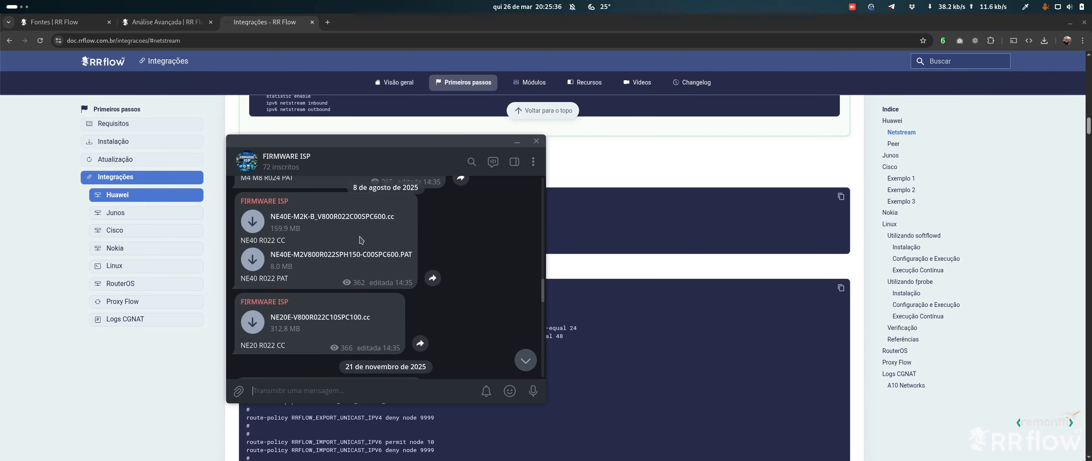
scroll(384, 251, "down", 8)
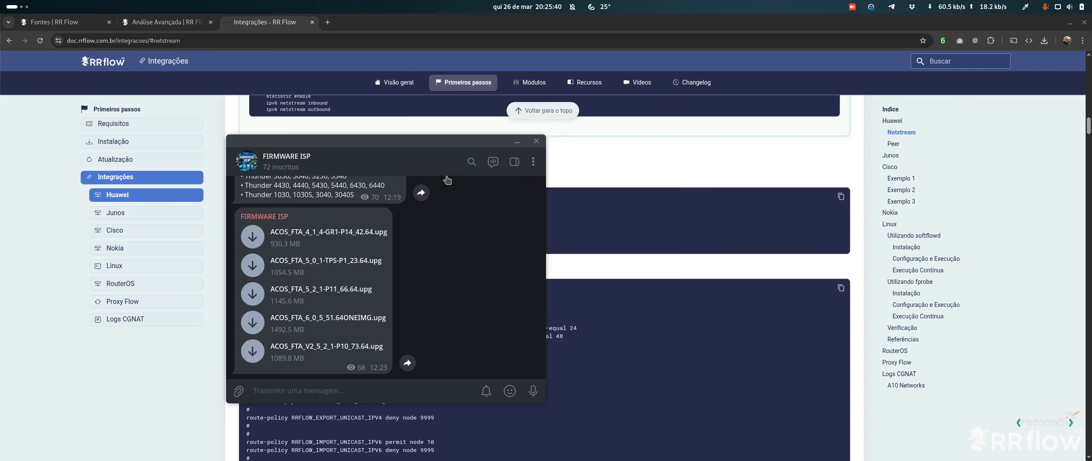
left_click(536, 142)
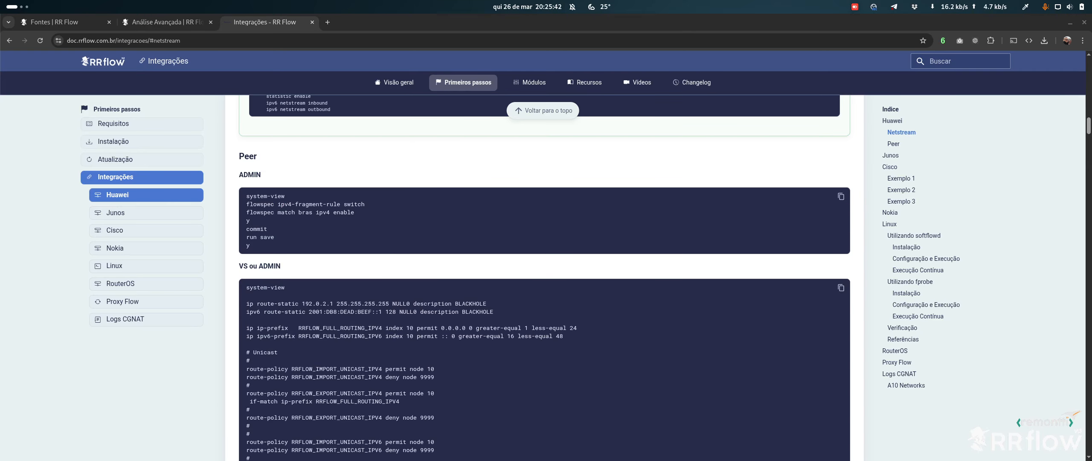
key("super")
key("super")
left_click(414, 304)
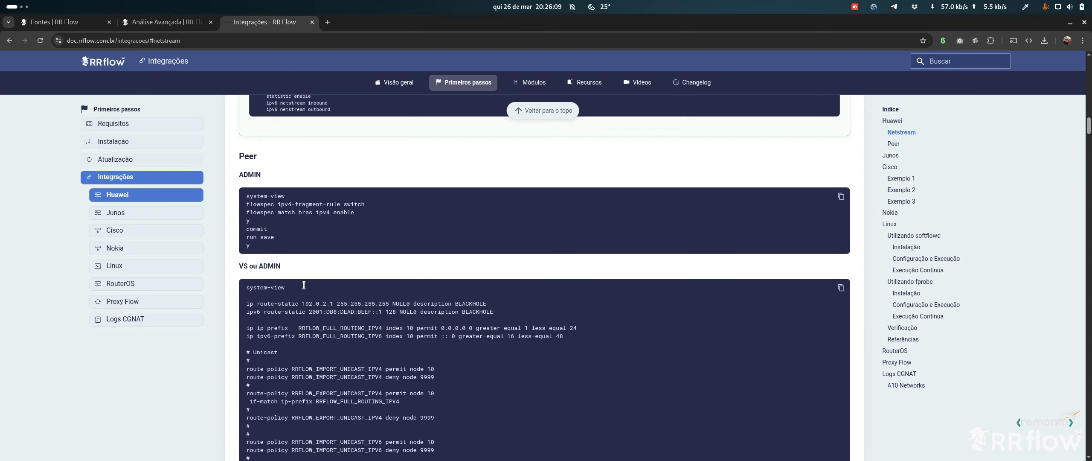
scroll(276, 286, "down", 1)
left_click_drag(240, 215, 333, 226)
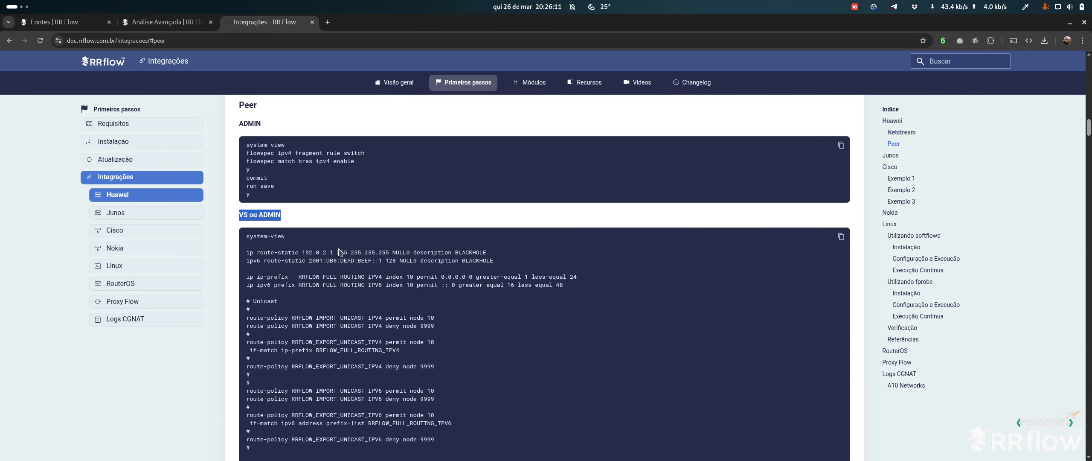
scroll(266, 177, "down", 2)
left_click(245, 141)
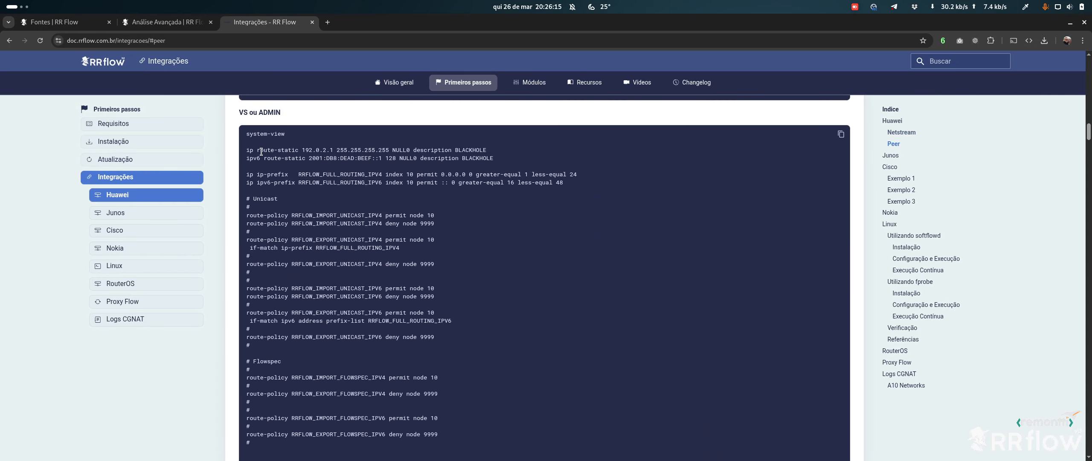
left_click_drag(261, 151, 338, 154)
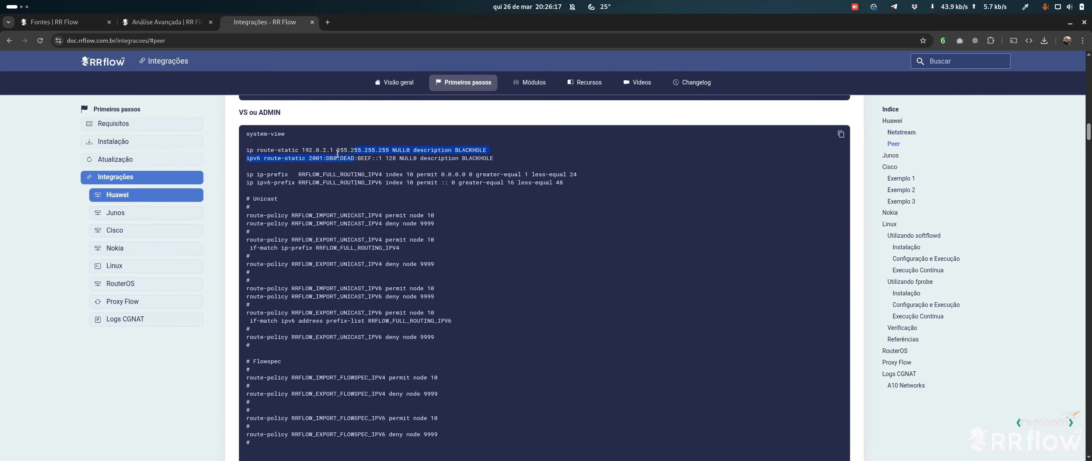
mouse_move(250, 150)
left_mouse_down()
mouse_move(511, 162)
mouse_move(255, 150)
left_mouse_up()
left_click(500, 161)
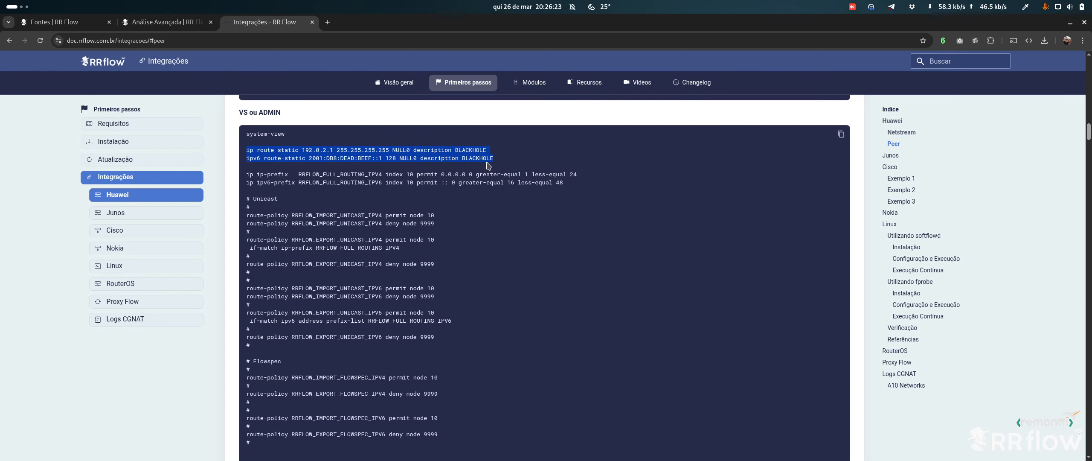
left_click(388, 164)
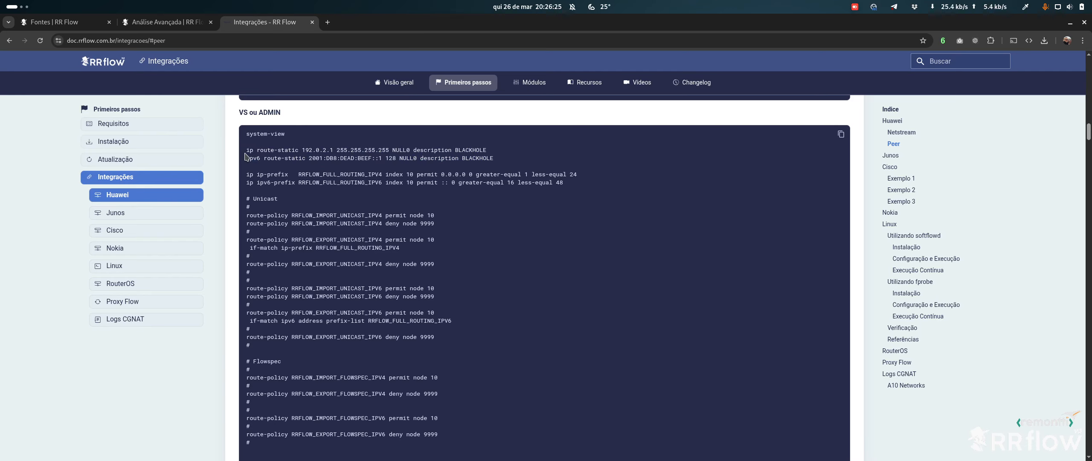
left_click_drag(246, 150, 505, 161)
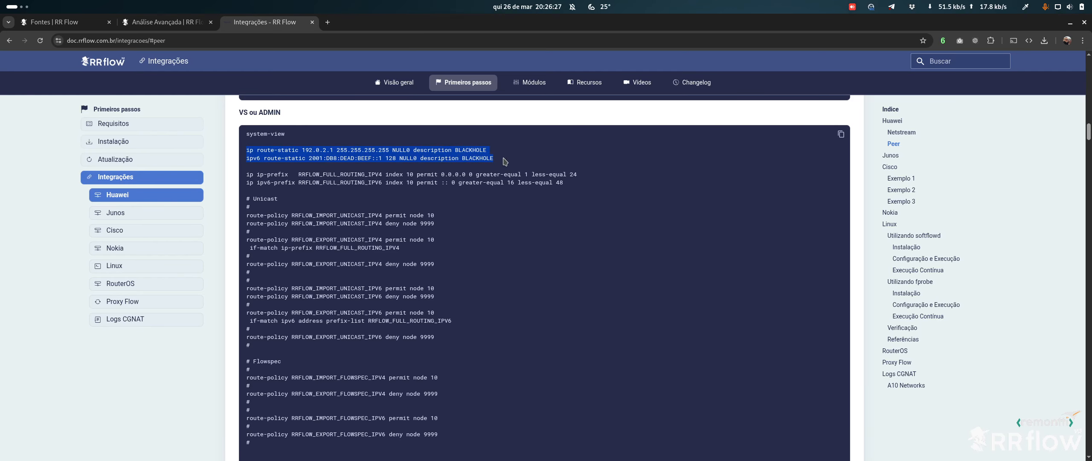
left_click(392, 150)
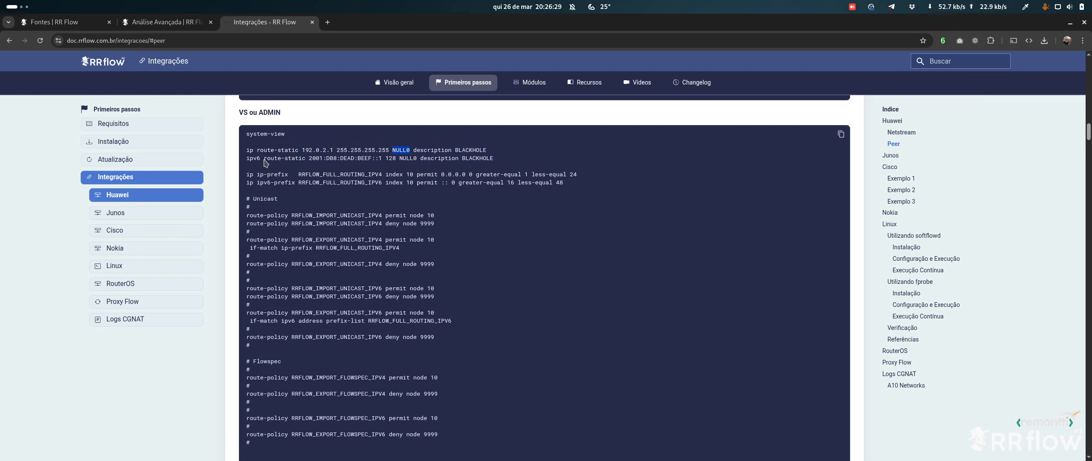
left_click_drag(247, 150, 272, 147)
left_click(502, 157)
left_click(271, 146)
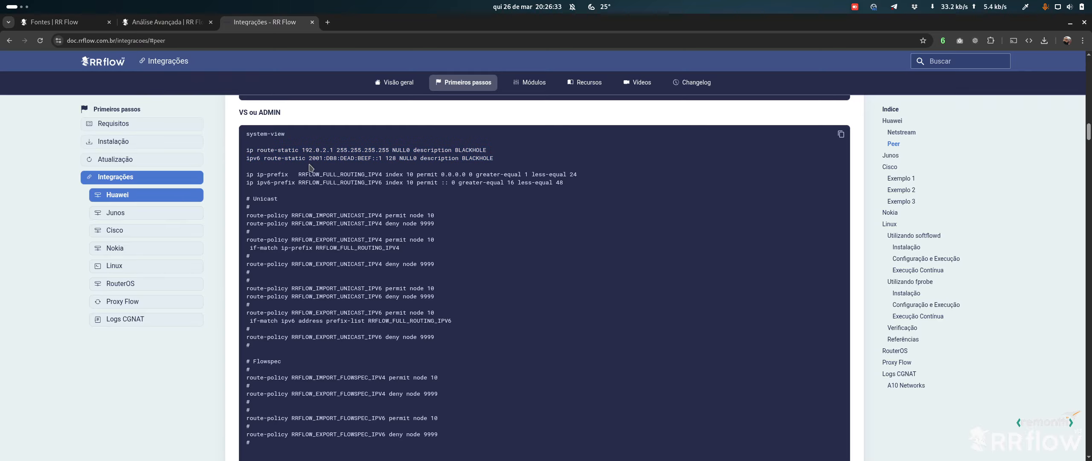
double_click(328, 176)
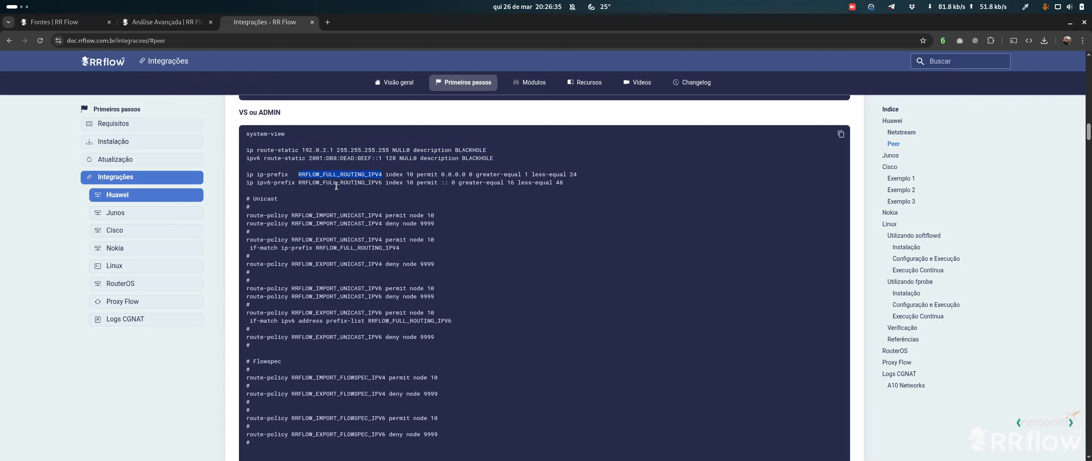
double_click(342, 182)
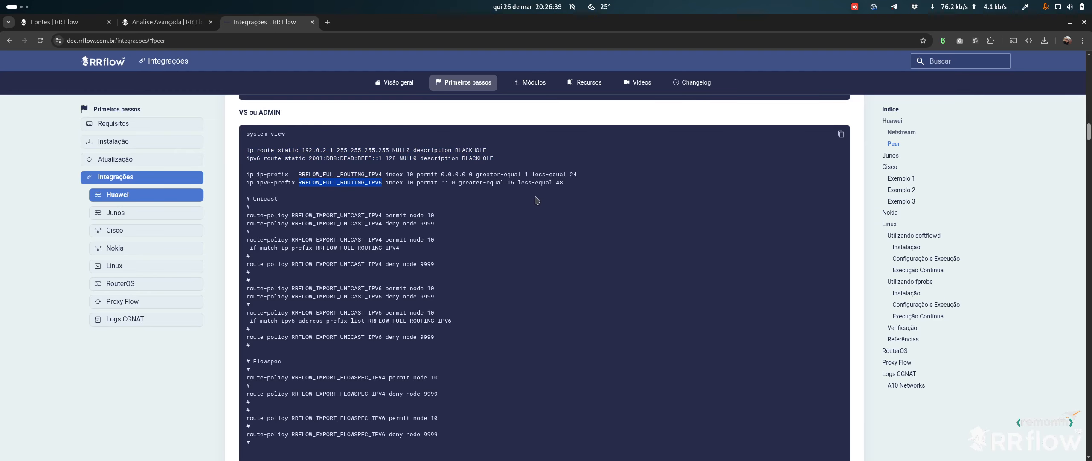
left_click(558, 186)
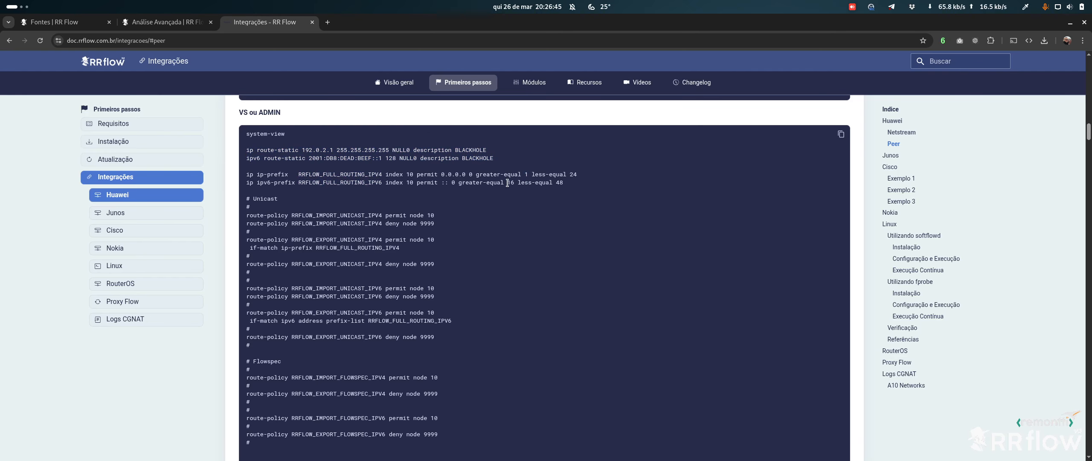
left_click_drag(507, 183, 576, 175)
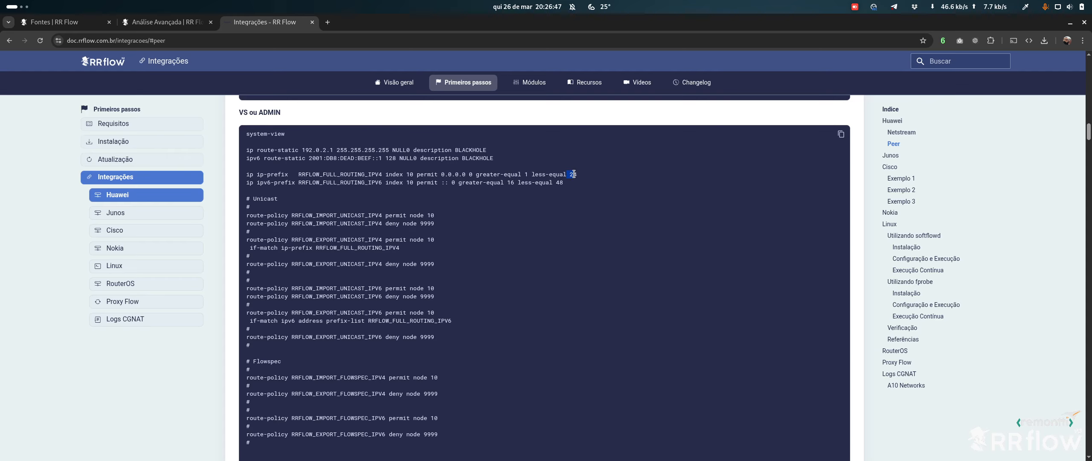
left_click(585, 177)
left_click_drag(569, 186, 514, 182)
left_click_drag(253, 198, 285, 202)
left_click_drag(346, 216, 472, 229)
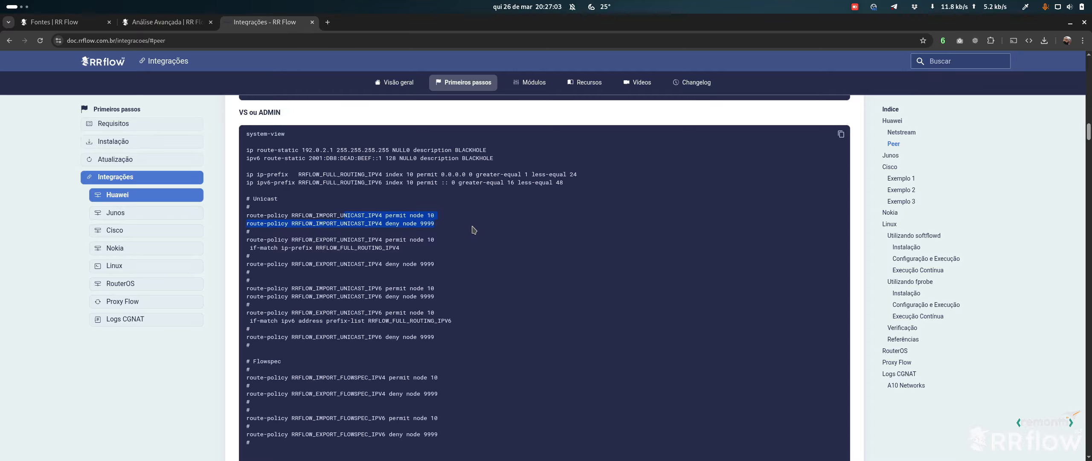
left_click(453, 250)
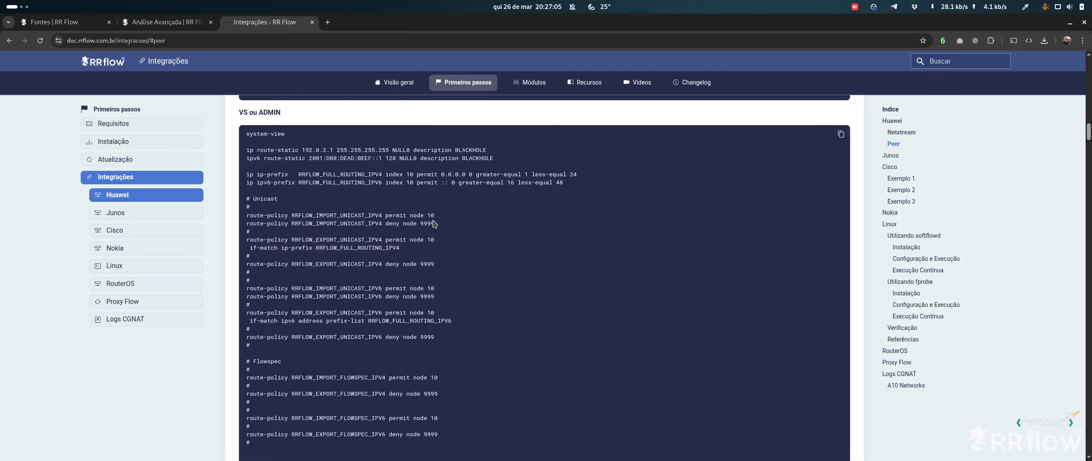
left_click_drag(436, 224, 236, 219)
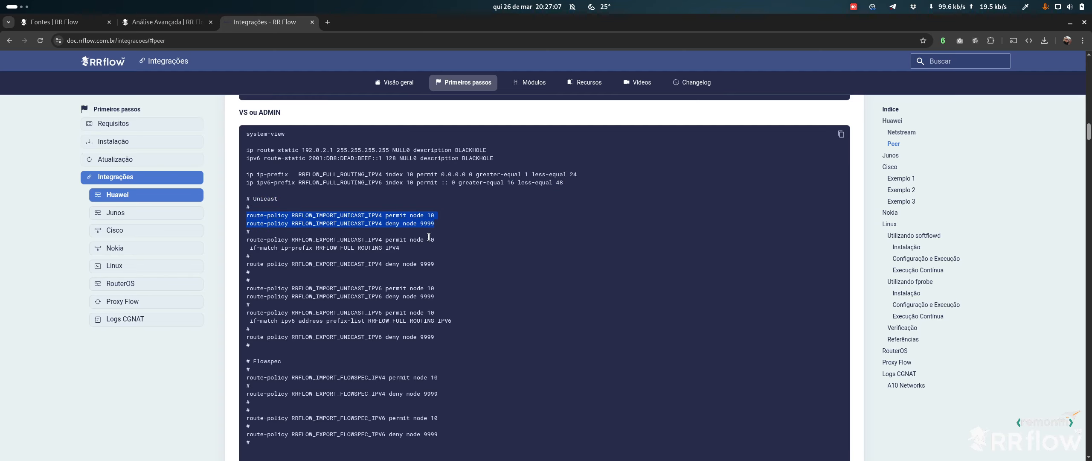
left_click(419, 220)
double_click(281, 214)
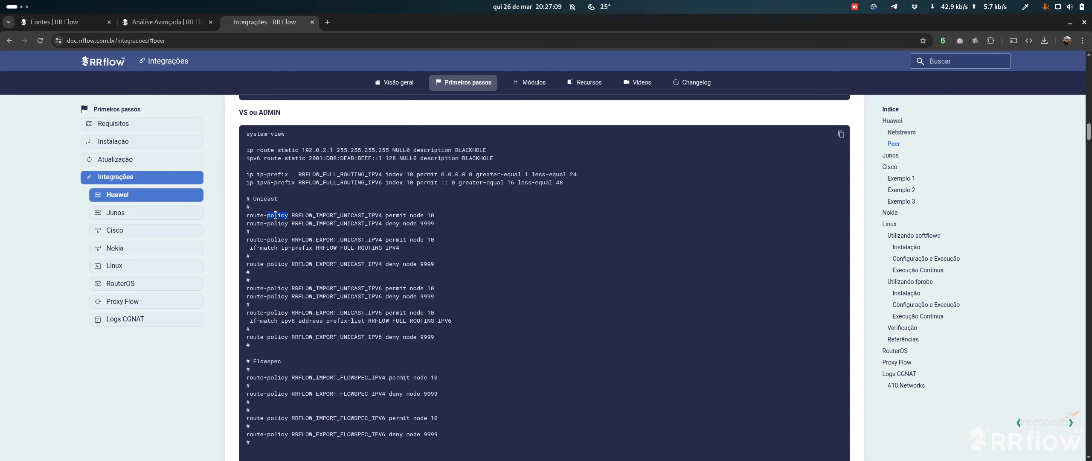
triple_click(275, 215)
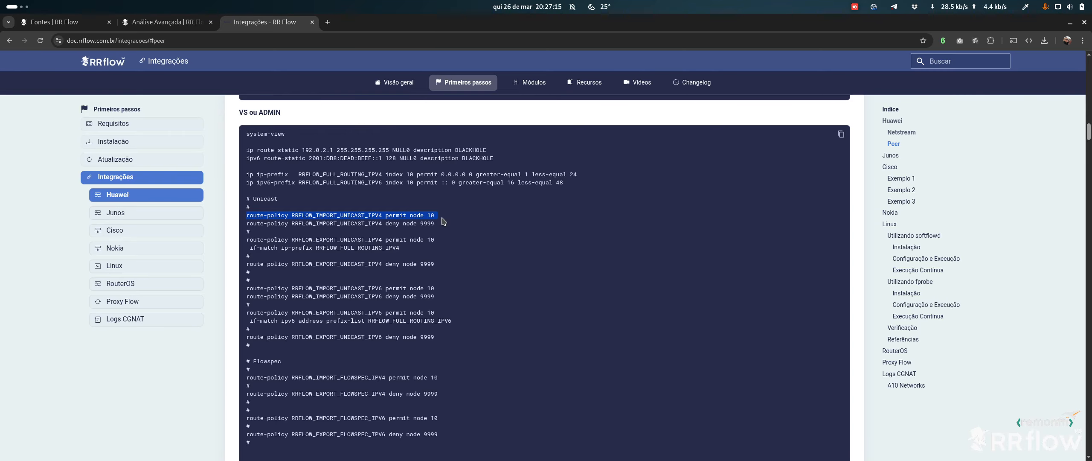
triple_click(367, 214)
triple_click(325, 239)
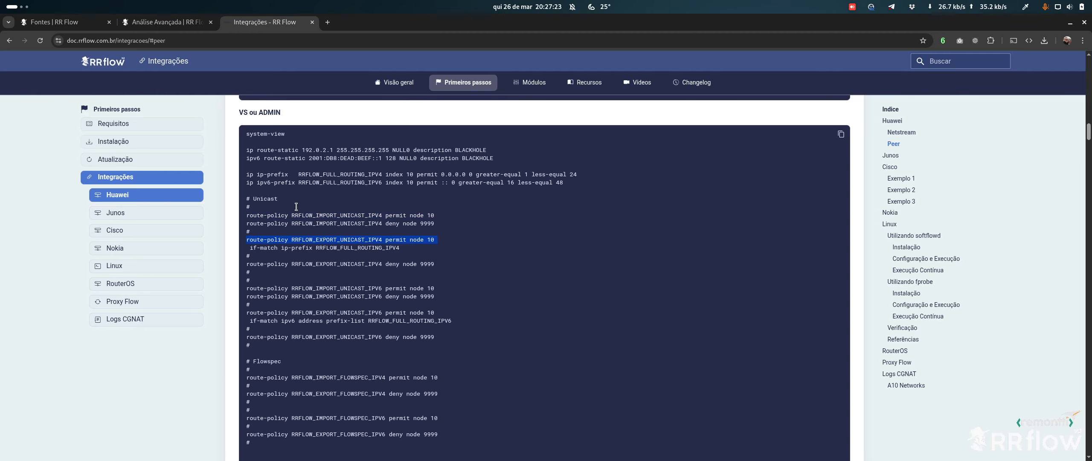
double_click(373, 247)
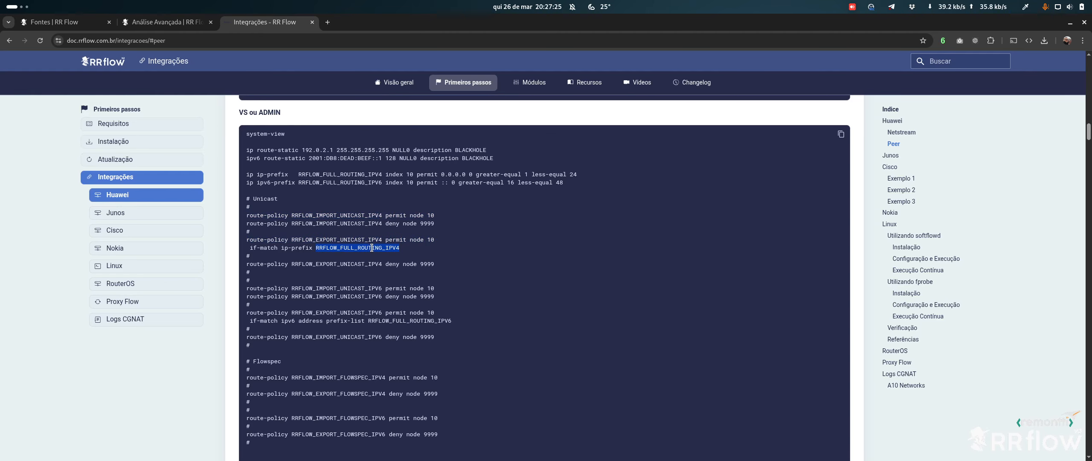
left_click_drag(337, 175, 545, 182)
left_click_drag(326, 241, 400, 249)
left_click(424, 255)
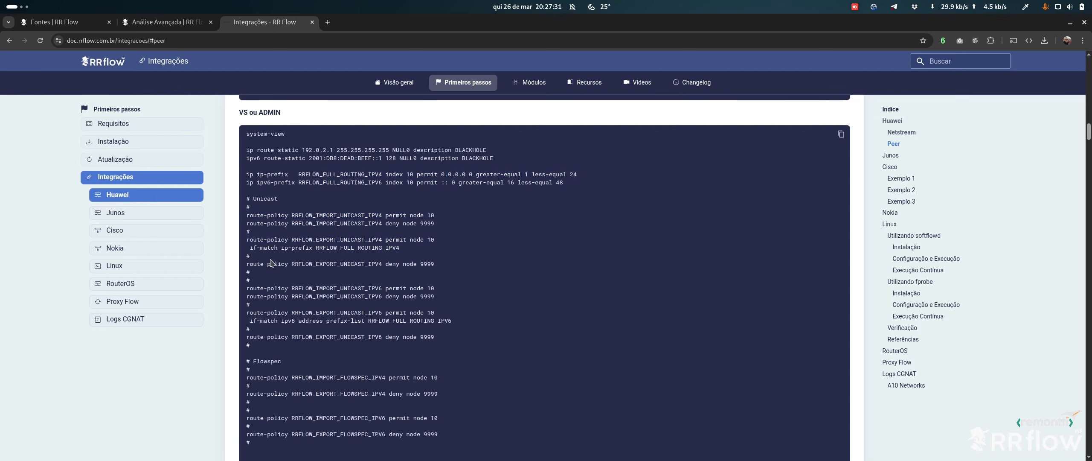
left_click_drag(299, 264, 376, 265)
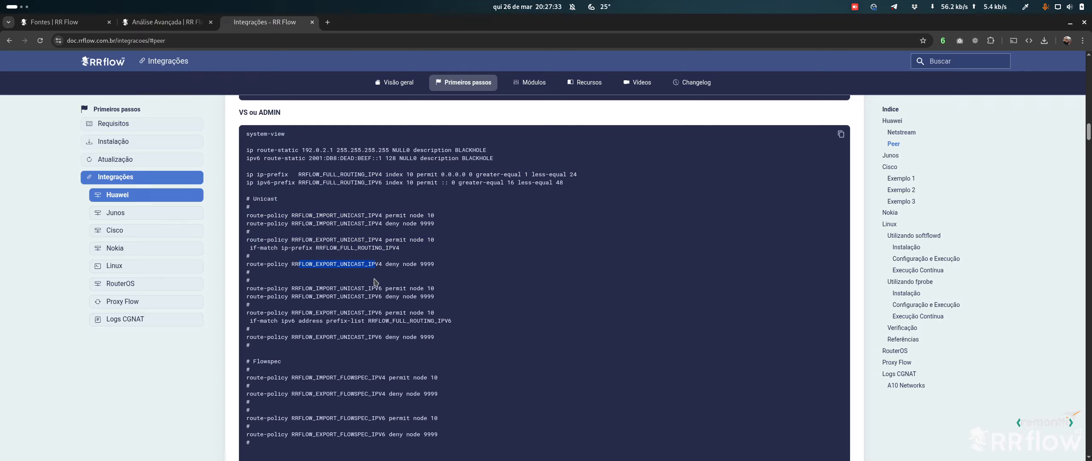
left_click(339, 268)
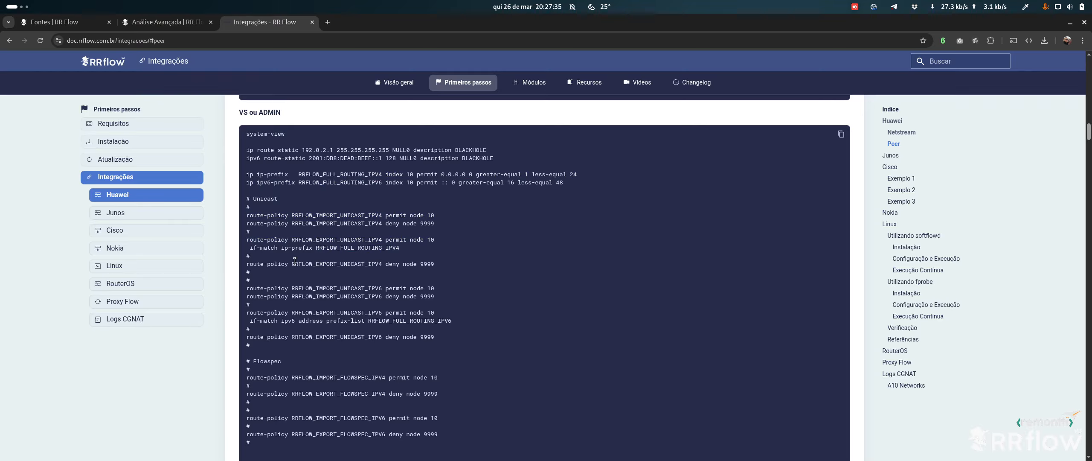
left_click_drag(294, 261, 394, 264)
left_click(426, 265)
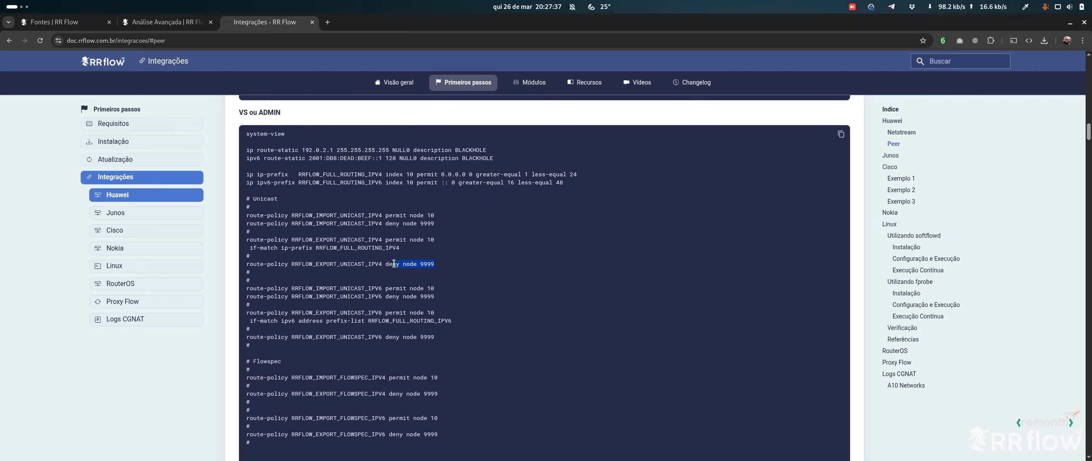
double_click(347, 264)
left_click(405, 264)
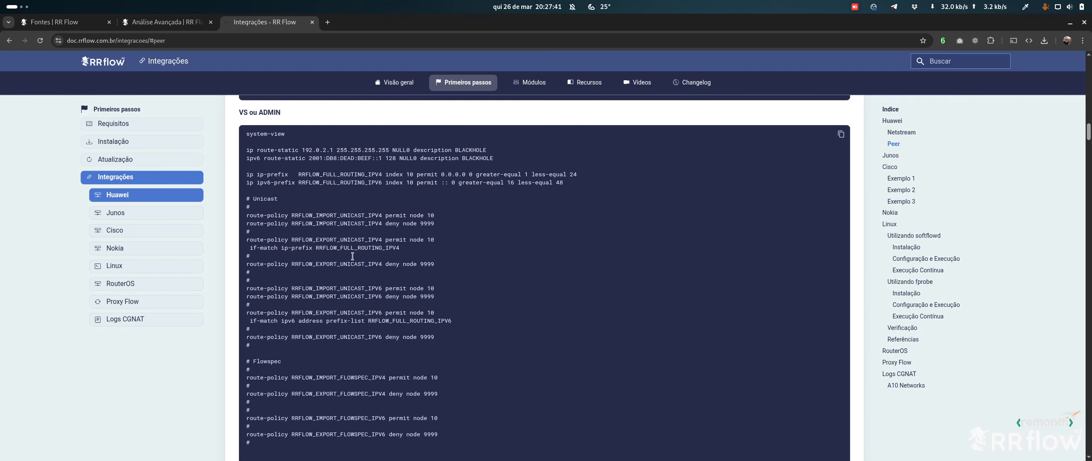
left_click_drag(354, 264, 417, 264)
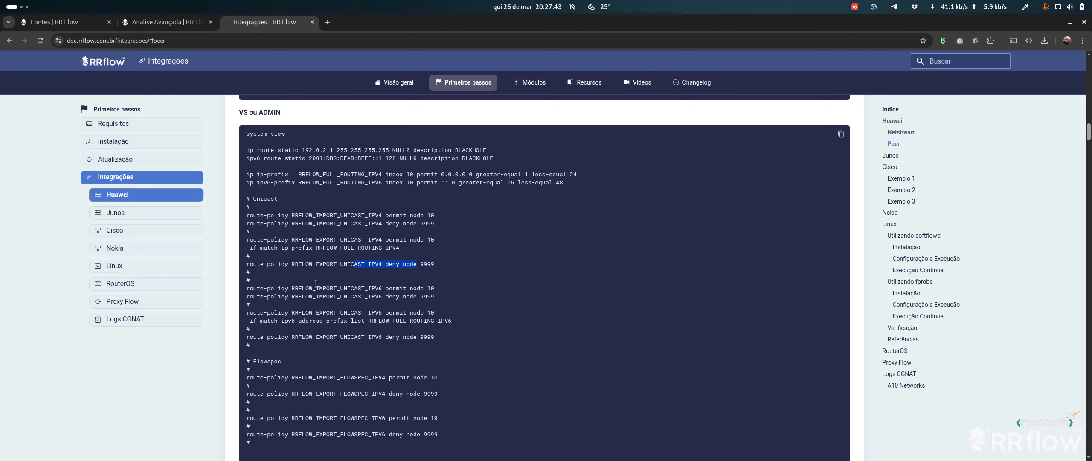
left_click_drag(295, 288, 433, 304)
scroll(330, 220, "down", 5)
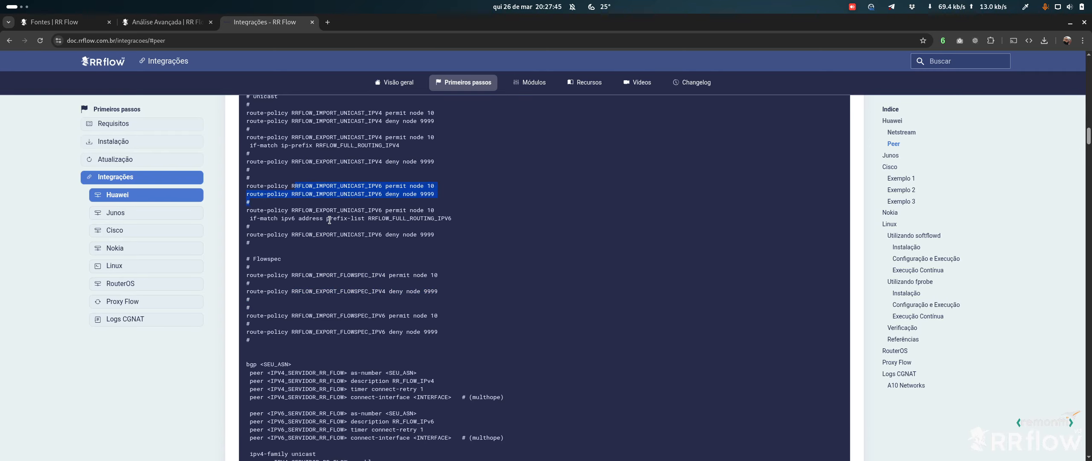
left_click_drag(329, 210, 466, 243)
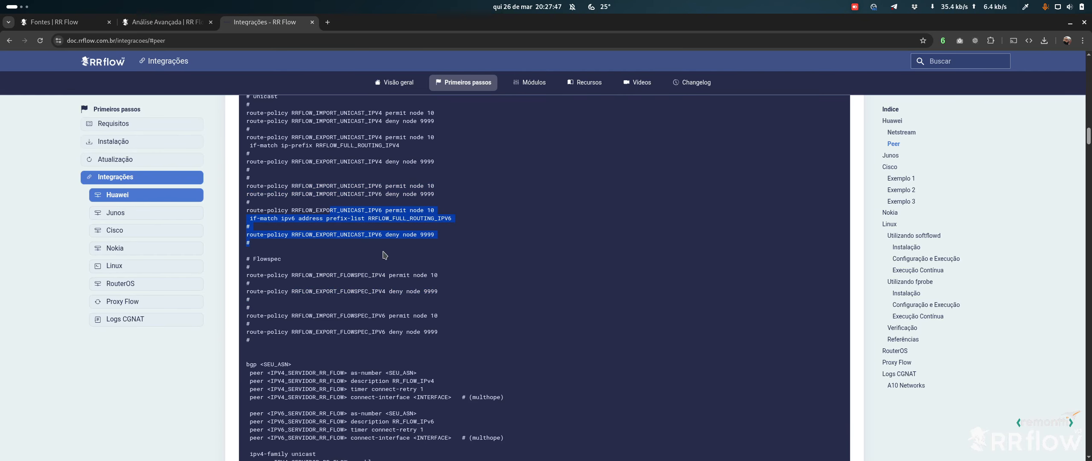
scroll(385, 255, "down", 2)
left_click(255, 216)
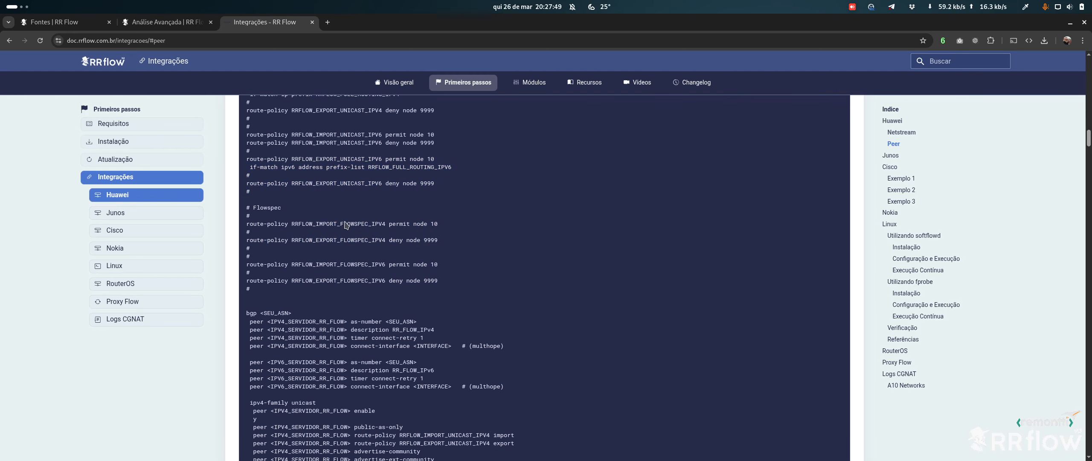
left_click_drag(289, 223, 458, 240)
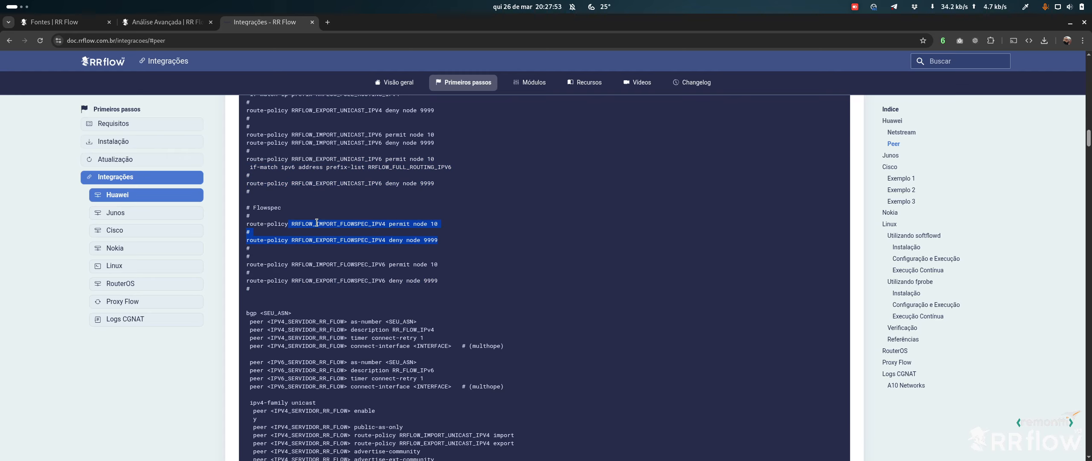
left_click_drag(270, 224, 465, 246)
left_click(383, 236)
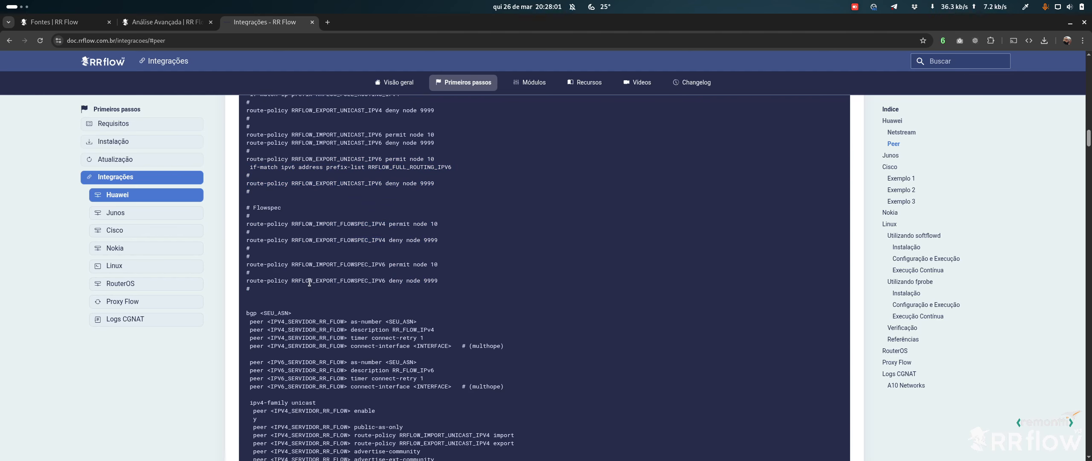
left_click_drag(312, 226, 375, 225)
left_click_drag(462, 227, 457, 243)
left_click(396, 236)
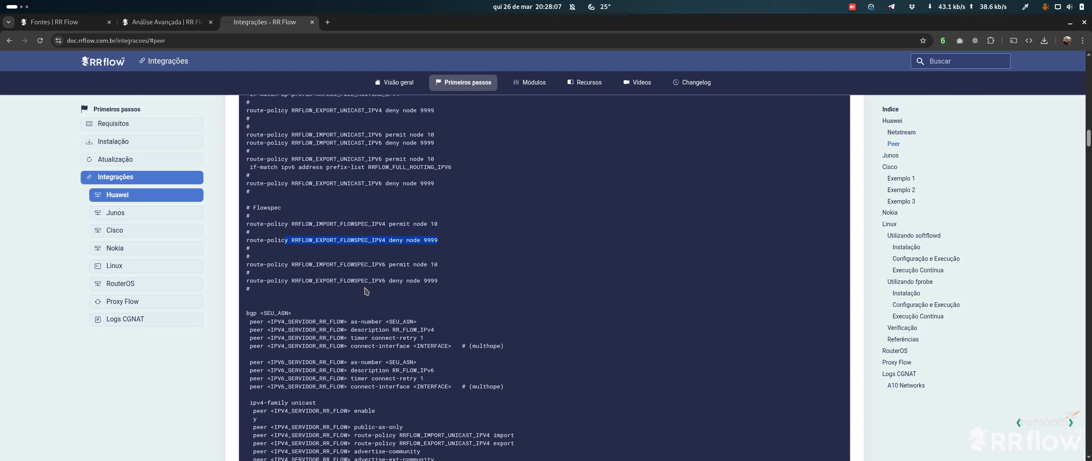
left_click_drag(292, 264, 446, 267)
left_click_drag(302, 279, 442, 284)
left_click(451, 281)
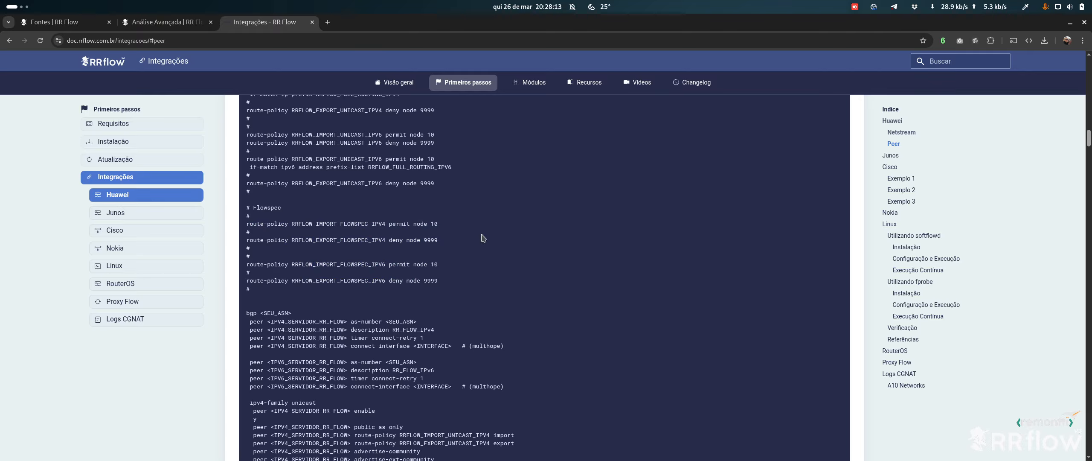
scroll(483, 238, "down", 3)
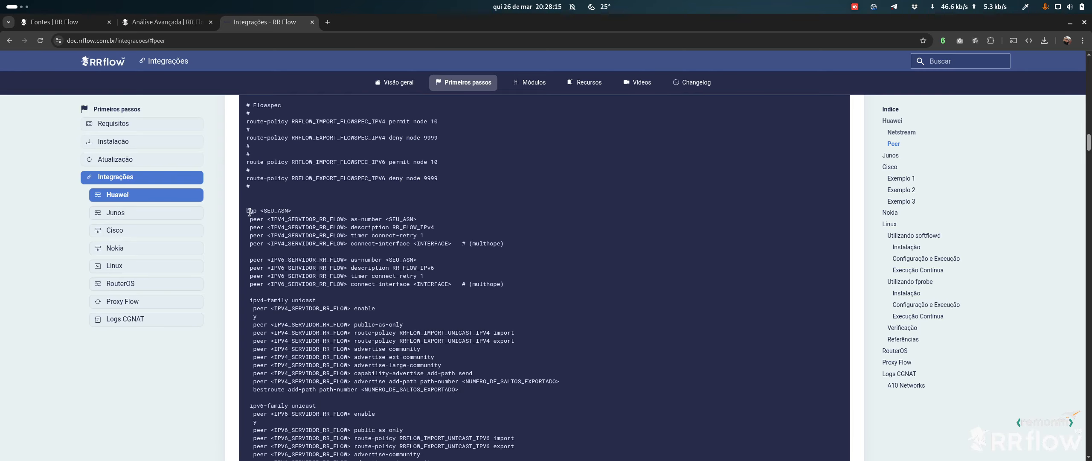
left_click_drag(249, 212, 328, 211)
scroll(330, 196, "down", 2)
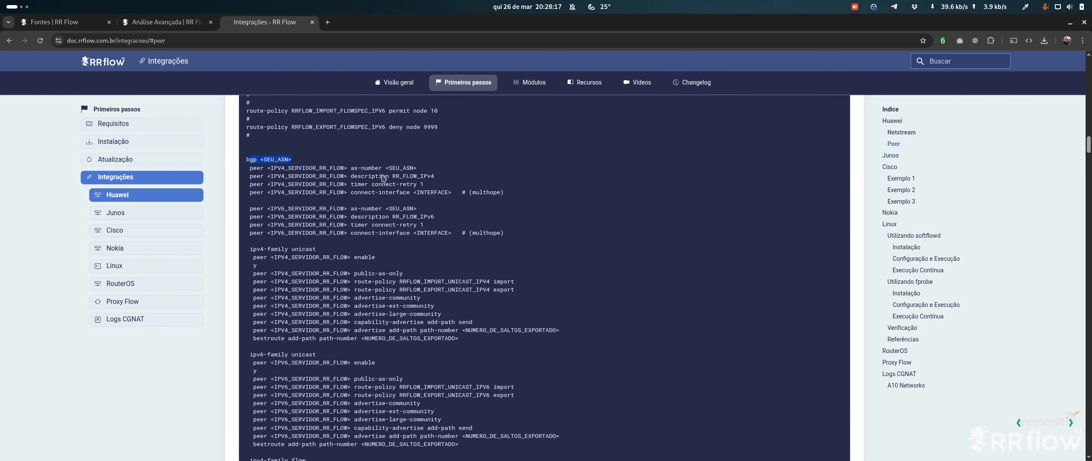
left_click_drag(385, 168, 428, 168)
left_click(455, 169)
left_click_drag(514, 192, 445, 193)
left_click(410, 192)
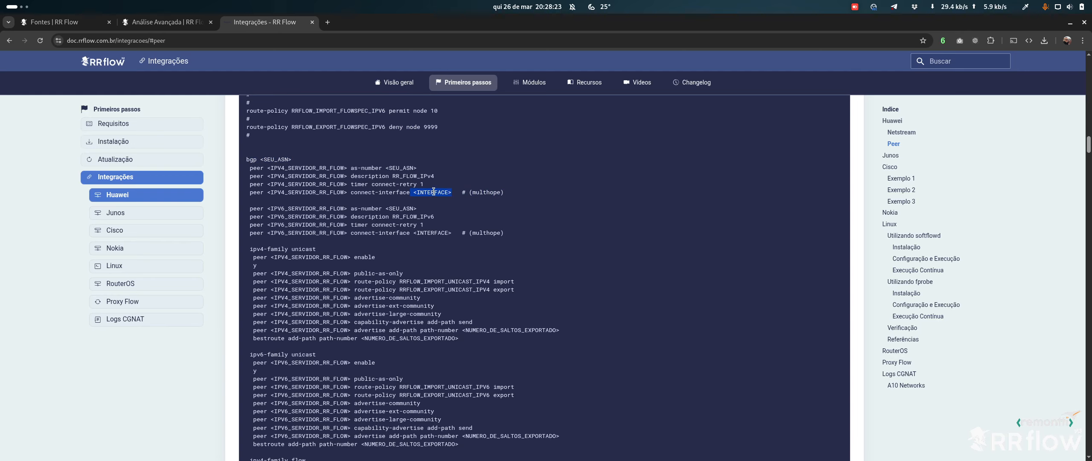
left_click(439, 205)
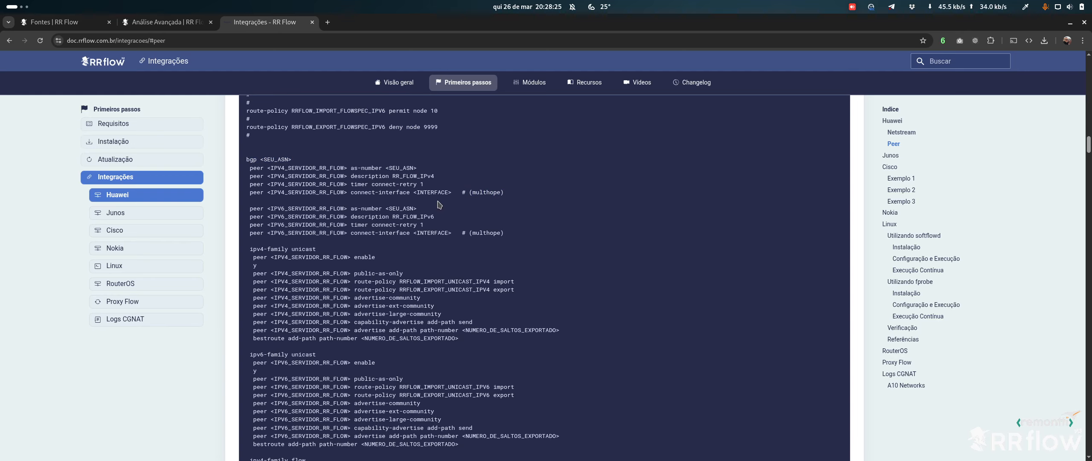
scroll(426, 264, "down", 1)
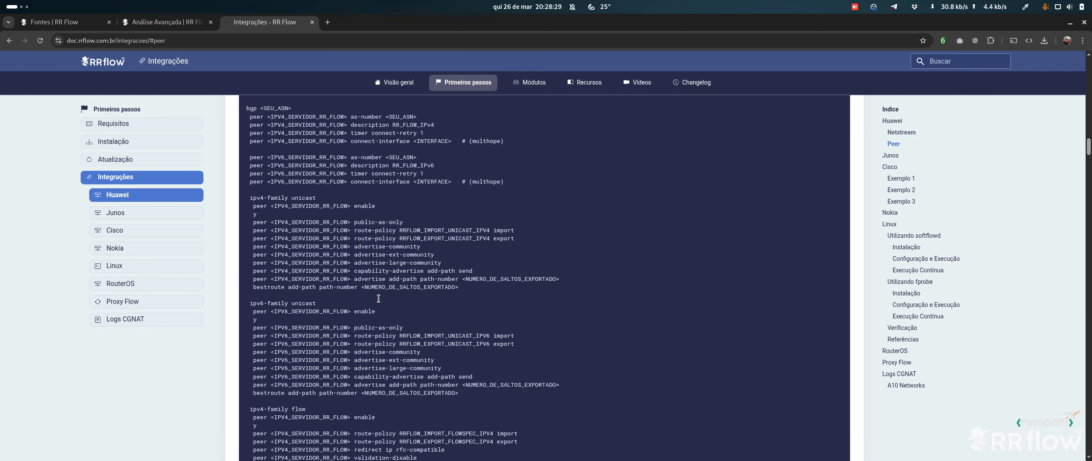
left_click_drag(464, 290, 234, 273)
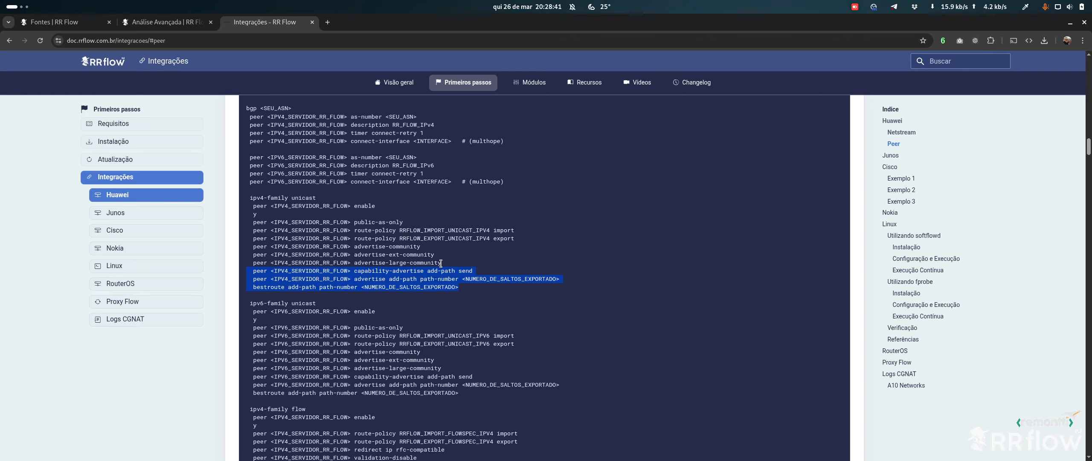
left_click(457, 267)
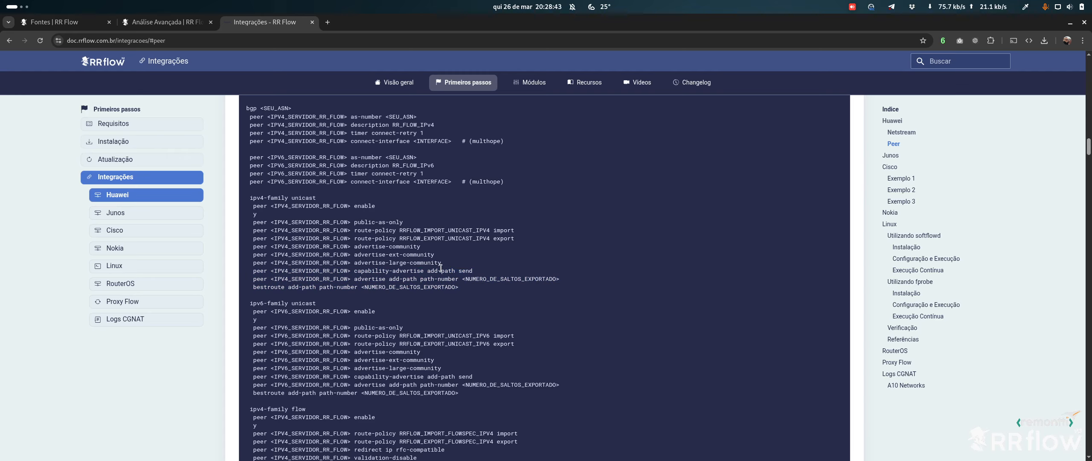
left_click_drag(426, 270, 458, 271)
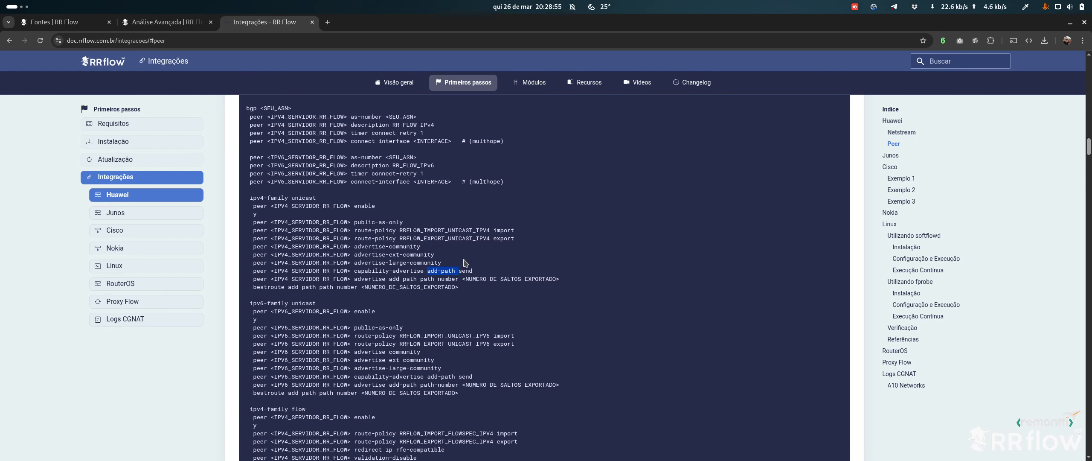
left_click(388, 302)
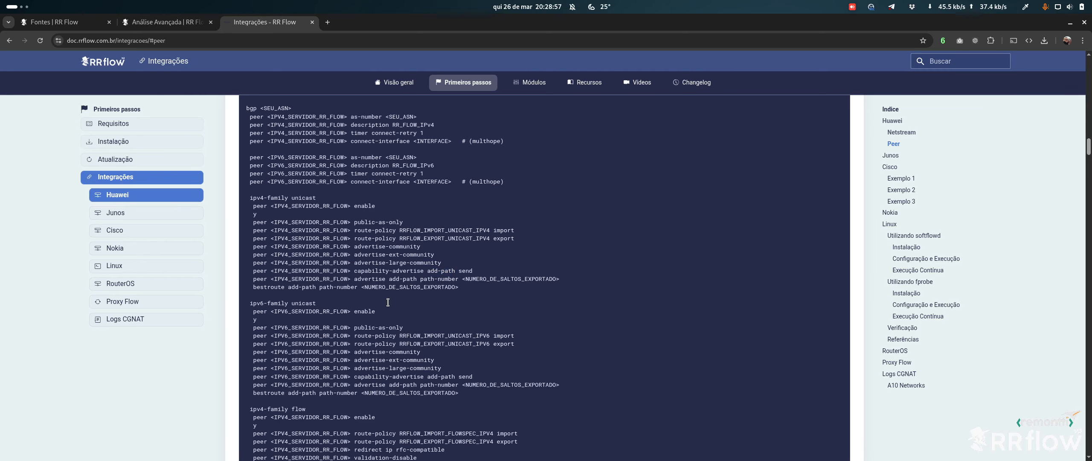
left_click_drag(252, 270, 519, 285)
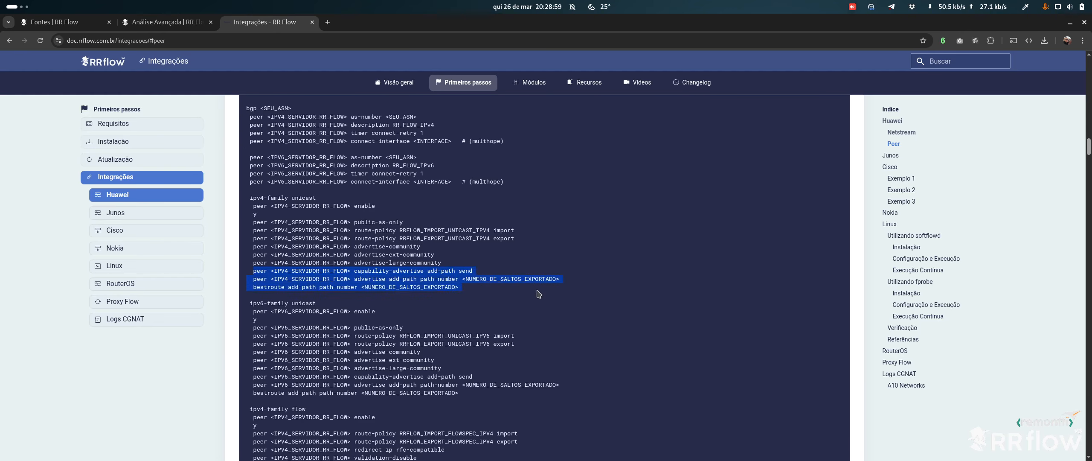
left_click(494, 278)
double_click(485, 277)
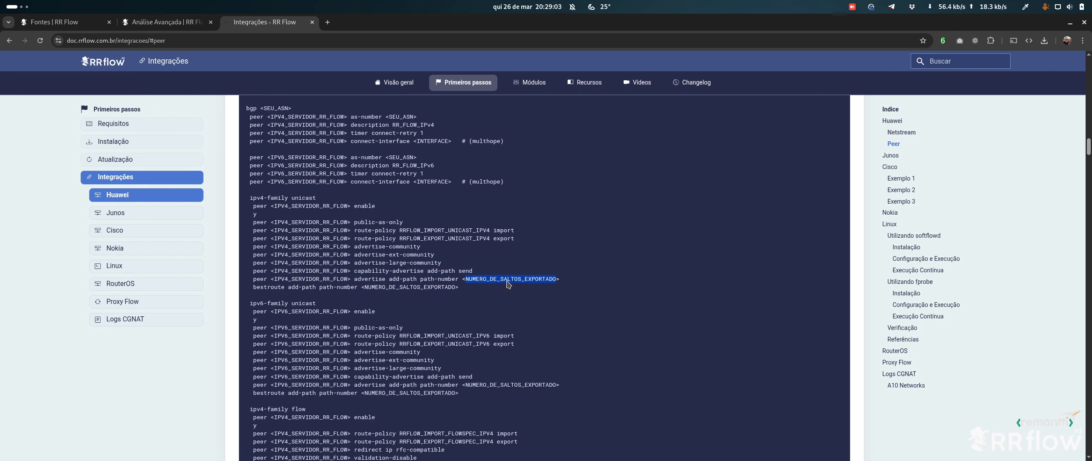
left_click_drag(462, 279, 564, 280)
left_click_drag(362, 286, 459, 287)
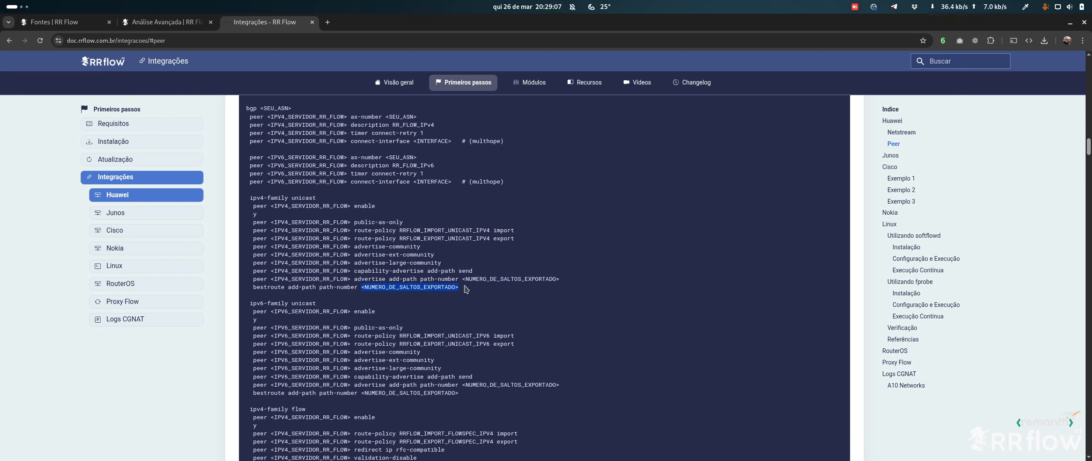
scroll(321, 206, "down", 2)
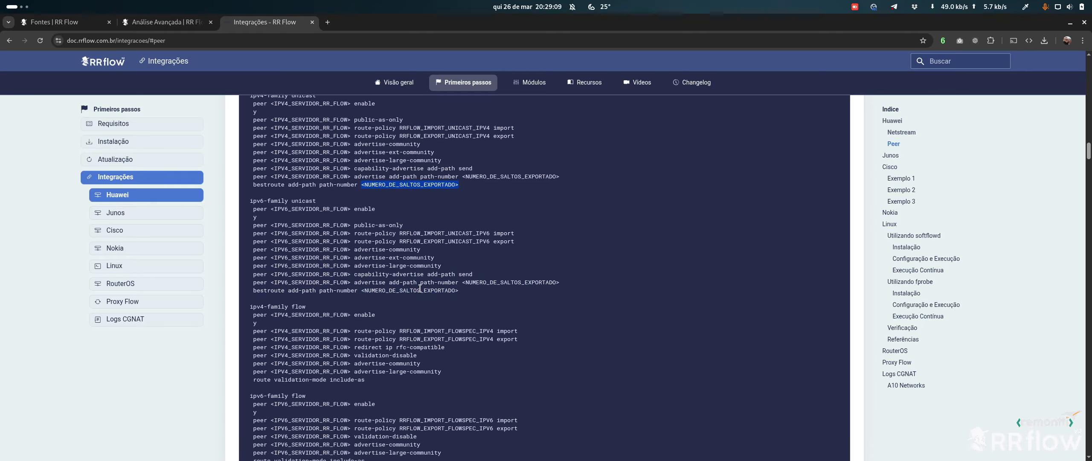
scroll(450, 273, "down", 2)
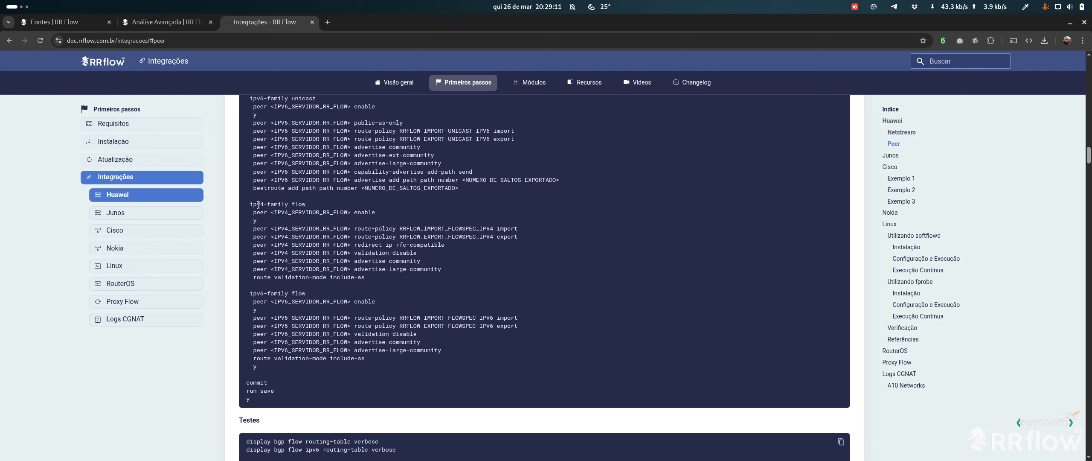
left_click_drag(247, 205, 314, 208)
scroll(317, 208, "up", 2)
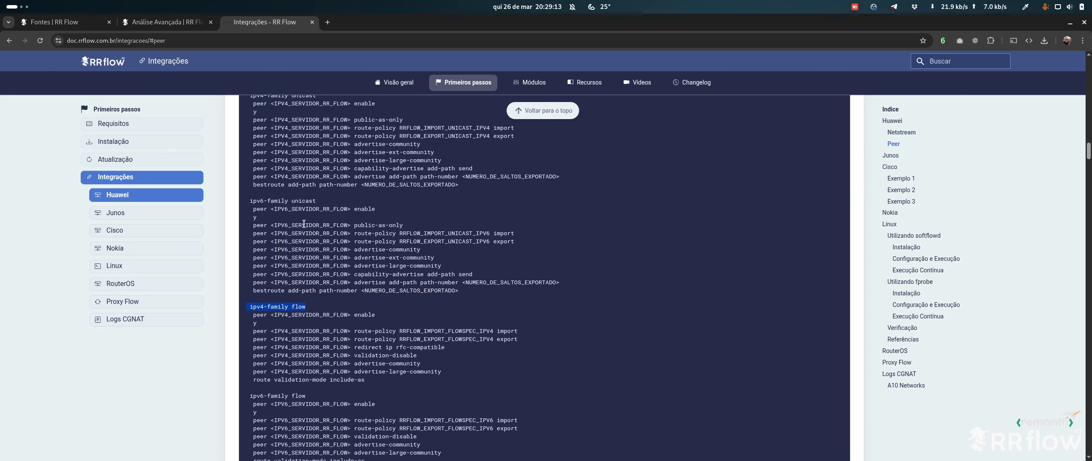
left_click(385, 281)
scroll(501, 279, "up", 1)
left_click_drag(460, 341, 253, 146)
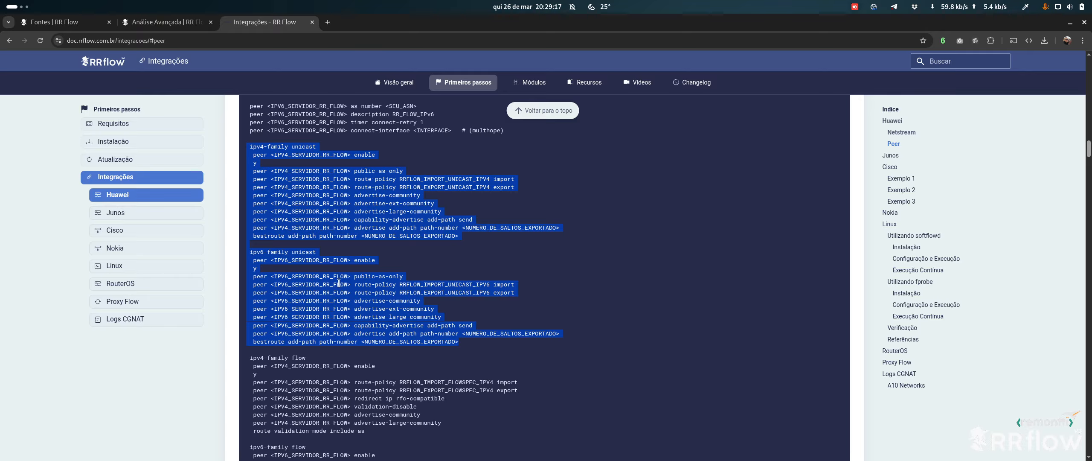
scroll(403, 277, "down", 3)
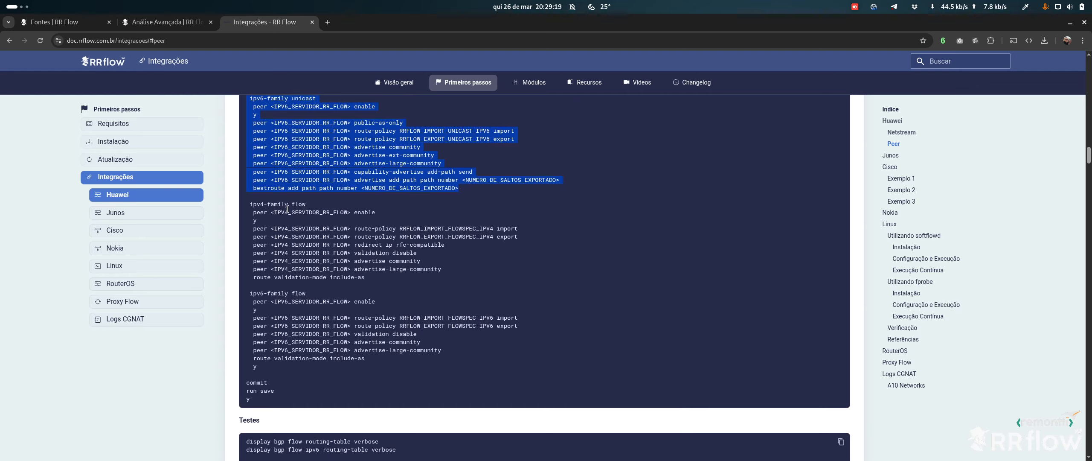
left_click(299, 207)
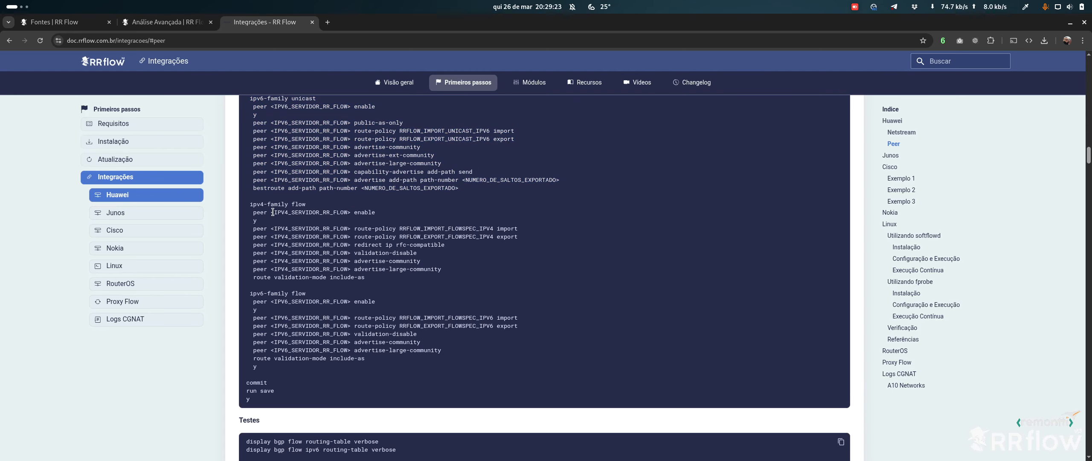
left_click_drag(251, 197, 366, 372)
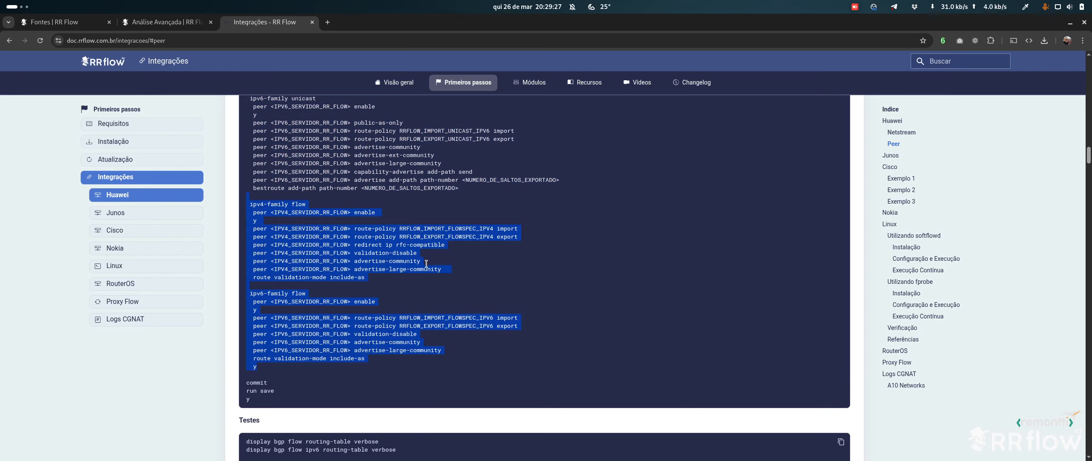
left_click(432, 243)
scroll(383, 242, "down", 3)
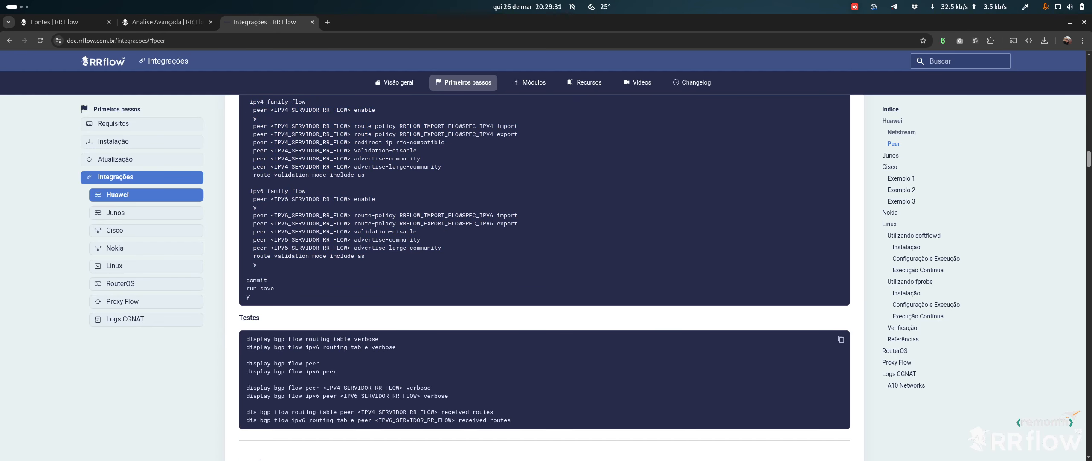
scroll(344, 188, "up", 3)
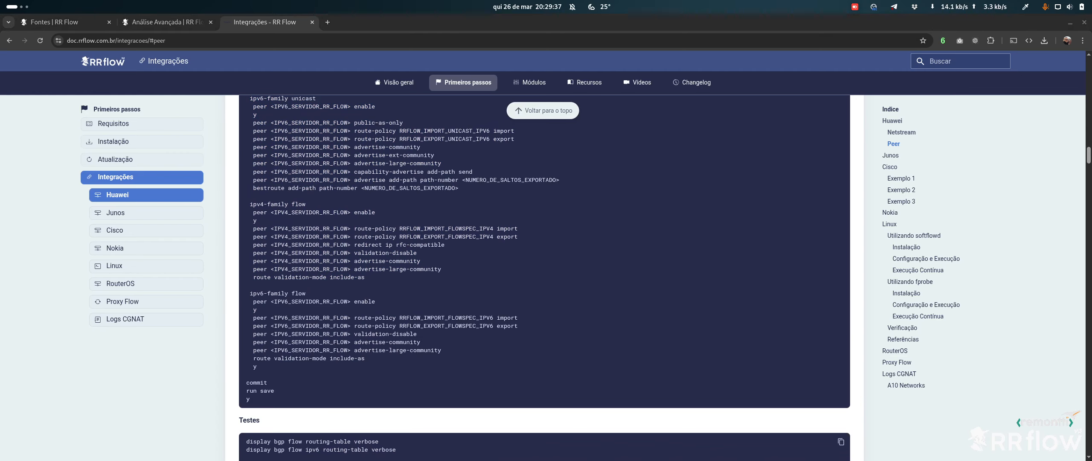
In the router Terminal, quit the interface view and paste the BGP unicast and flow peer configuration
key("super")
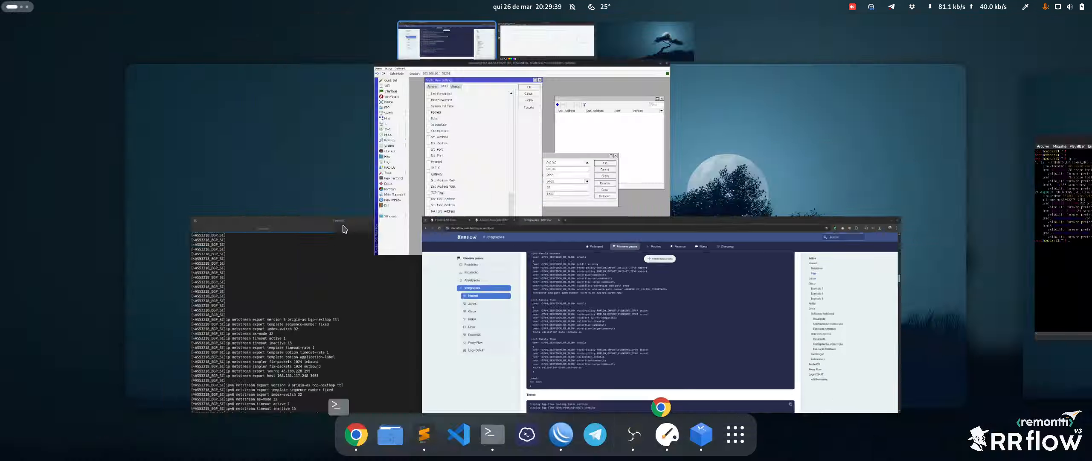
left_click(291, 258)
key("Return")
key("Return")
key("Return")
key("Return")
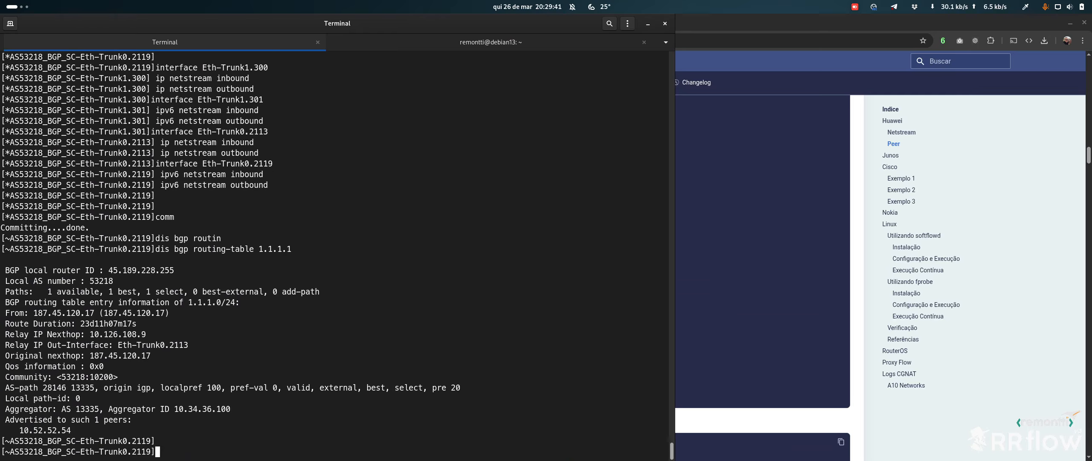
type("q")
key("Return")
key("Return")
key("Return")
key("Return")
key("Return")
key("Return")
key("Return")
key("Return")
key("Return")
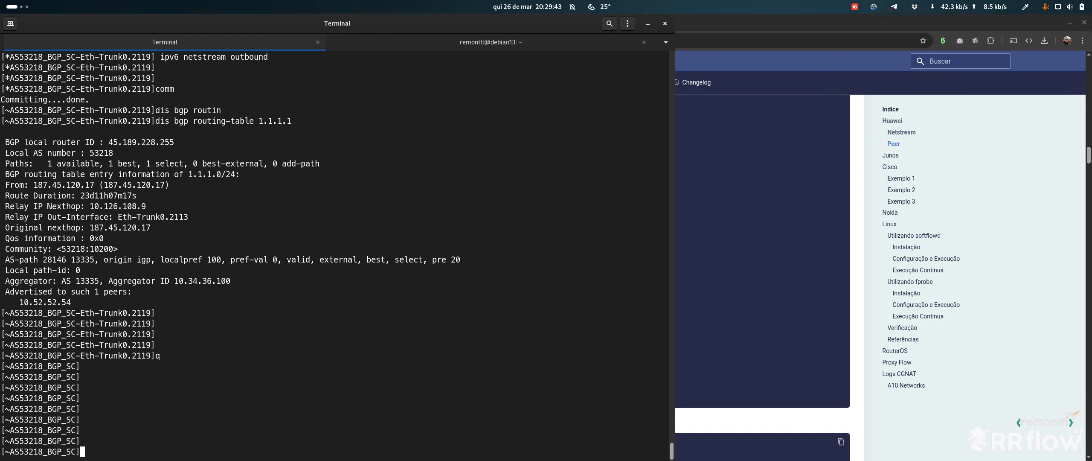
key("ctrl+shift+v")
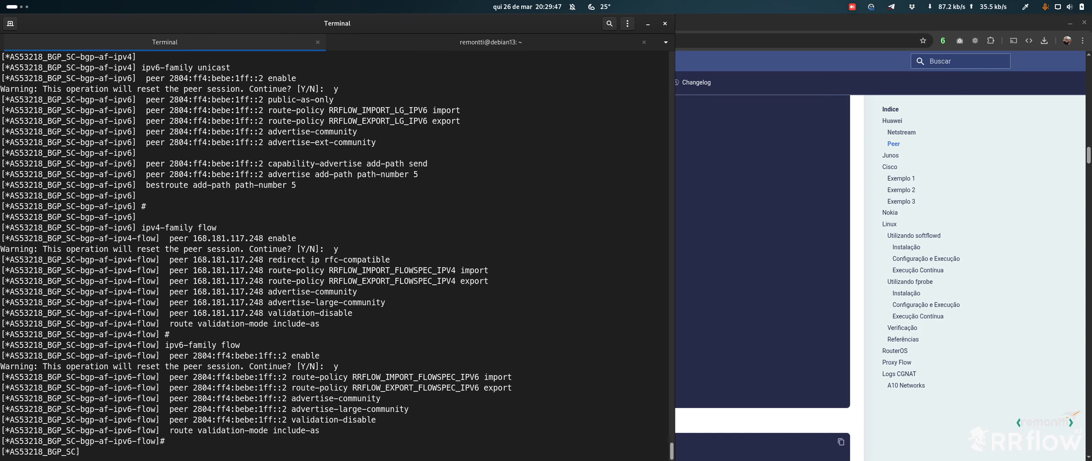
Commit the configuration with comm and move the WinBox window to another workspace
left_click(738, 211)
key("alt+Tab")
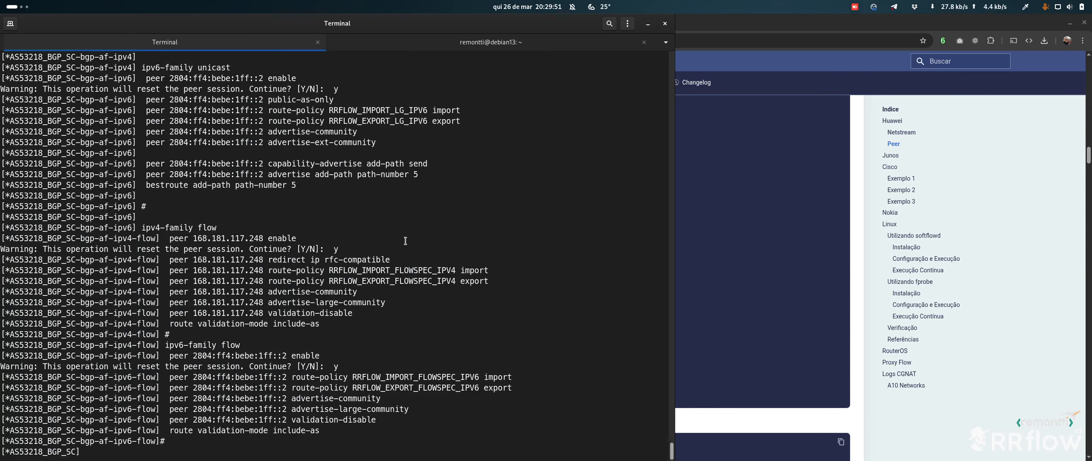
type("comm")
key("Return")
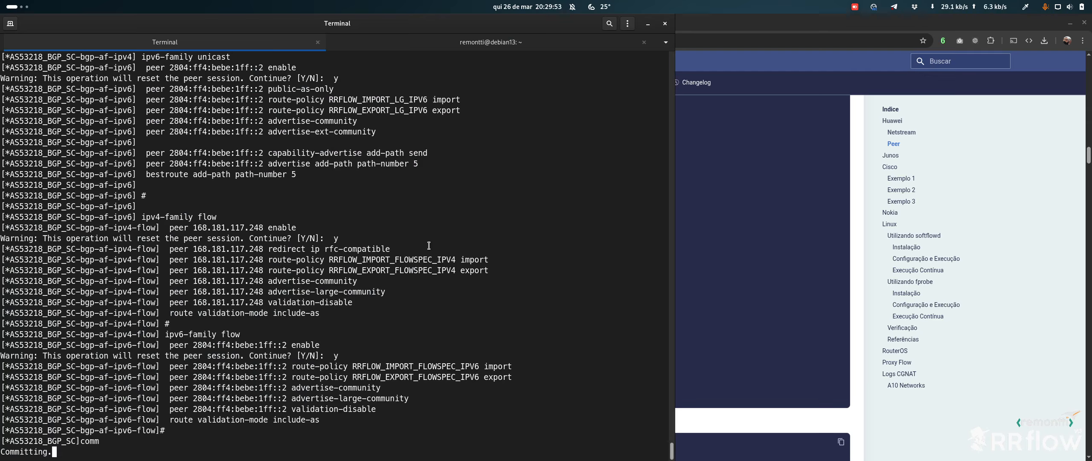
key("super")
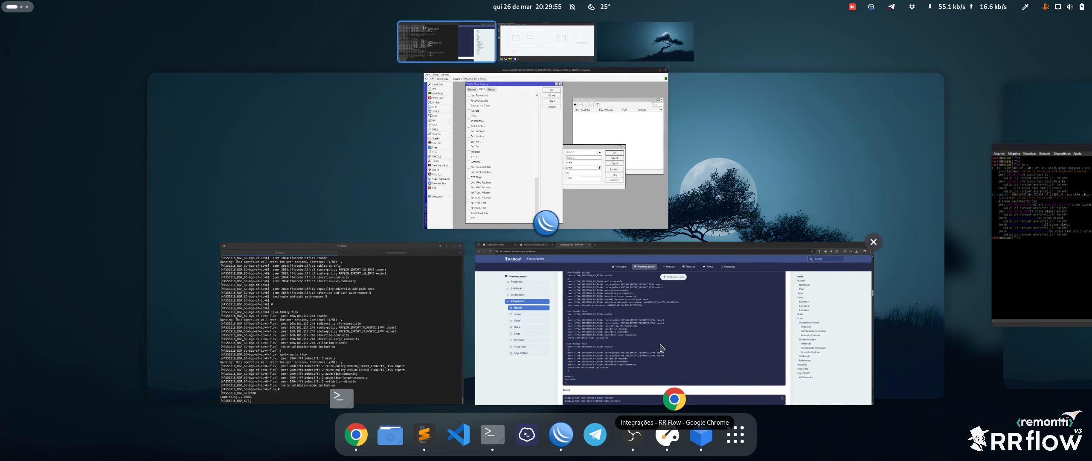
left_click_drag(539, 151, 546, 41)
Open ROUTER-01's BGP neighbour status from Fontes, refresh twice until all peers are Established, then close it
left_click(627, 299)
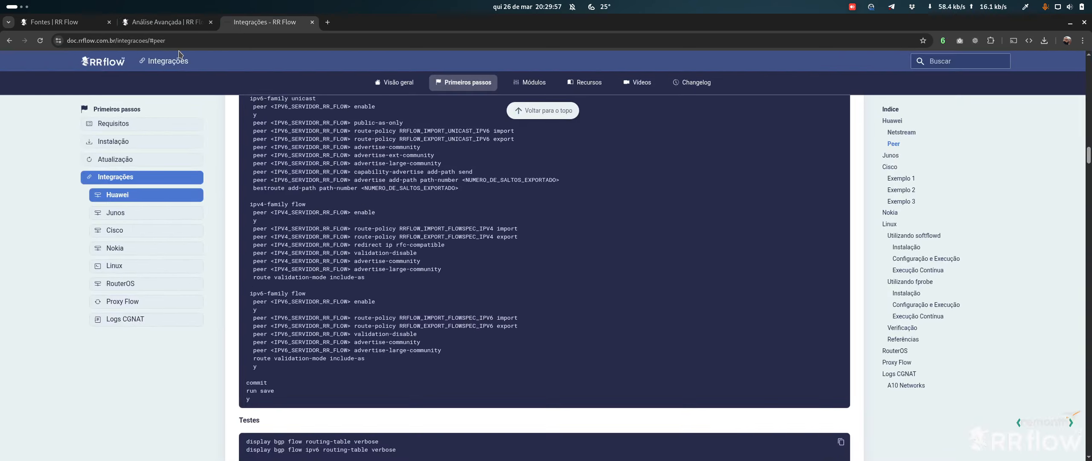
left_click(164, 22)
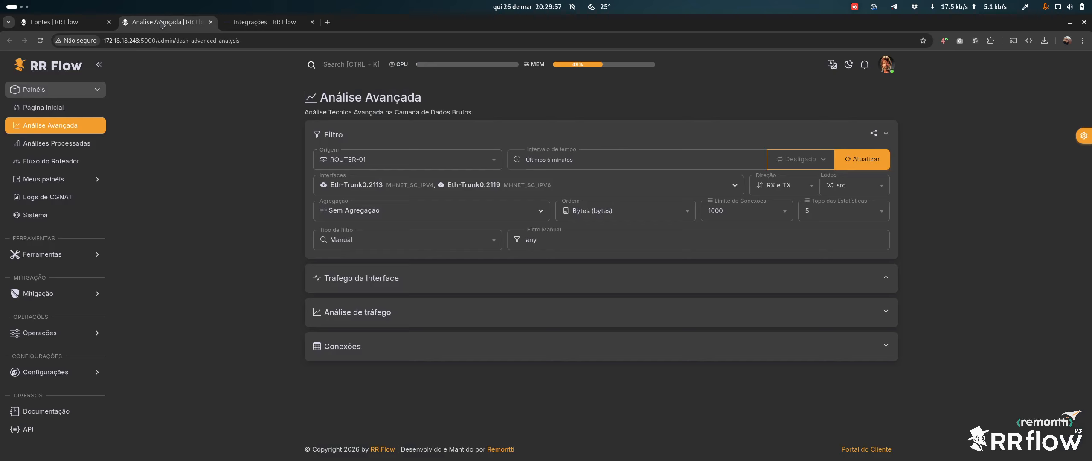
left_click(72, 23)
left_click(580, 145)
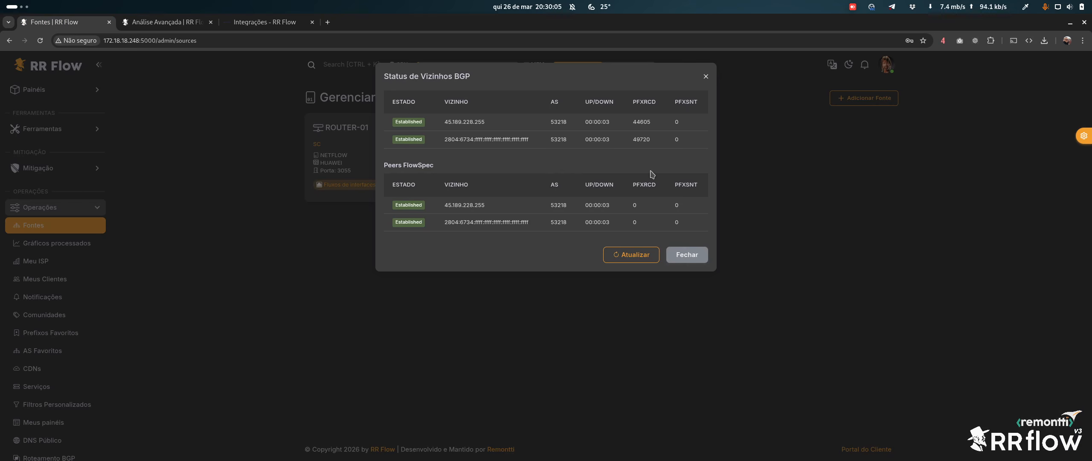
left_click(640, 255)
left_click(633, 255)
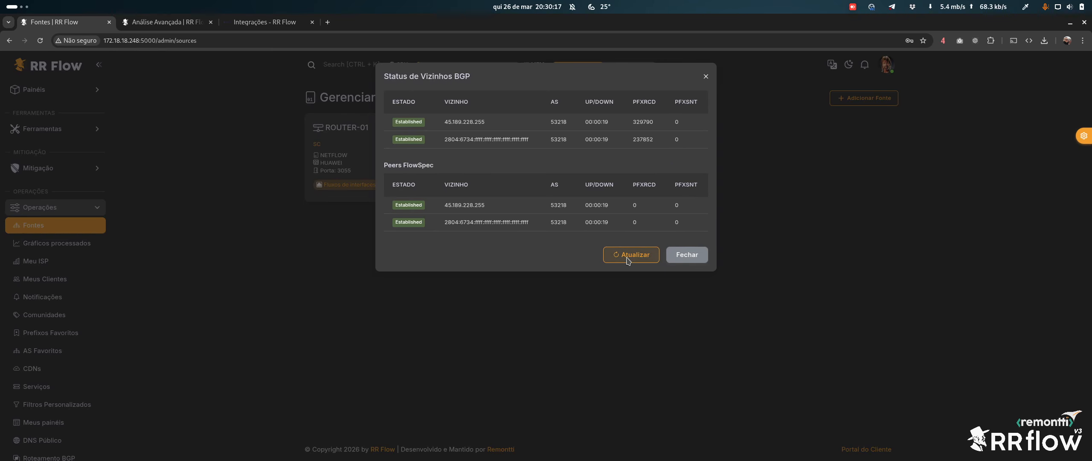
left_click(687, 254)
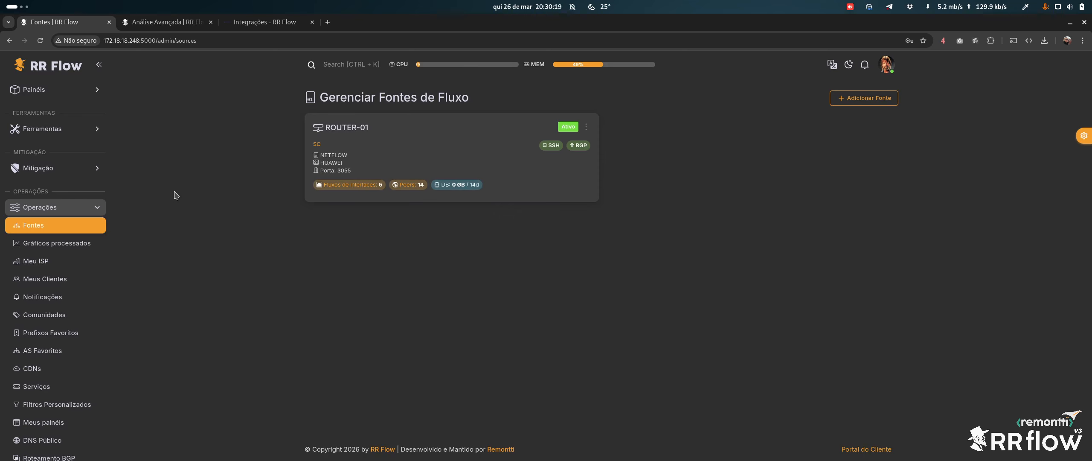
Open the Looking Glass and look up the route for 1.1.1.1
left_click(47, 128)
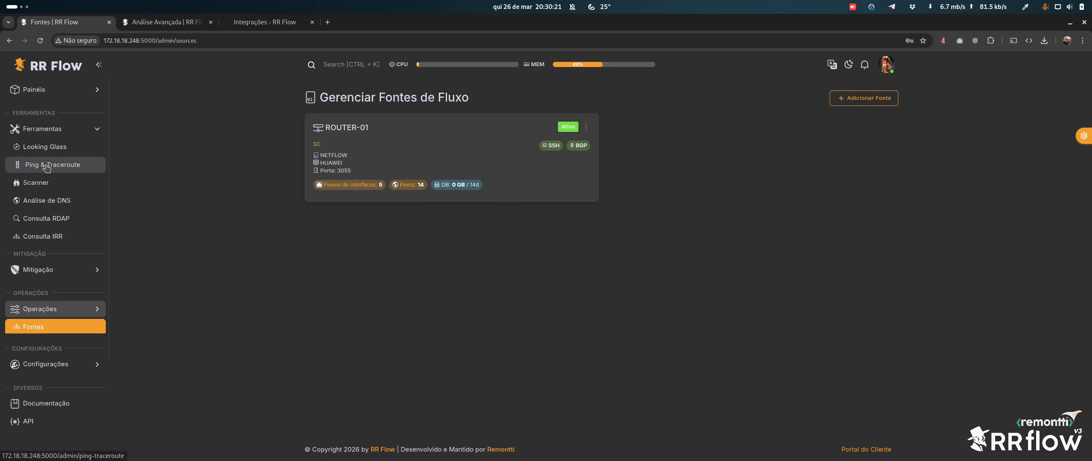
left_click(45, 146)
left_click(585, 170)
type("1")
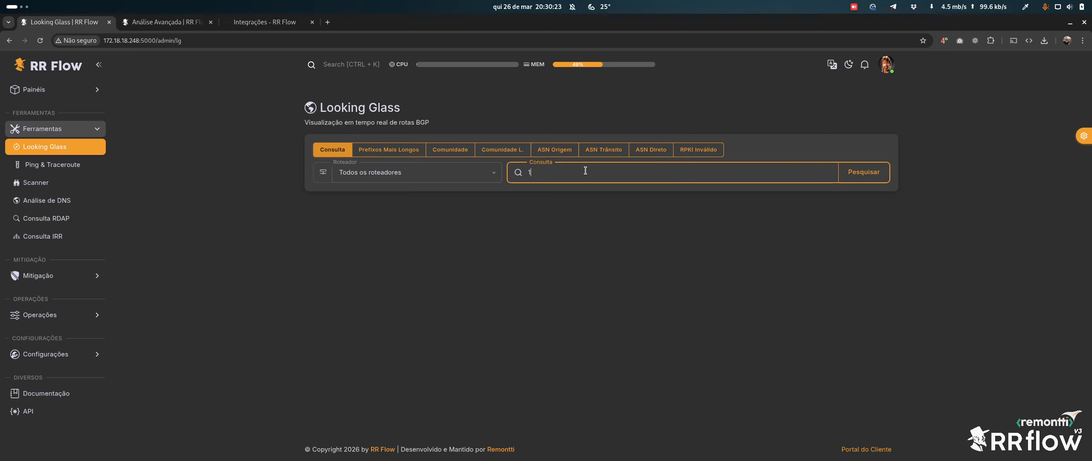
type(".1.1.1")
key("Return")
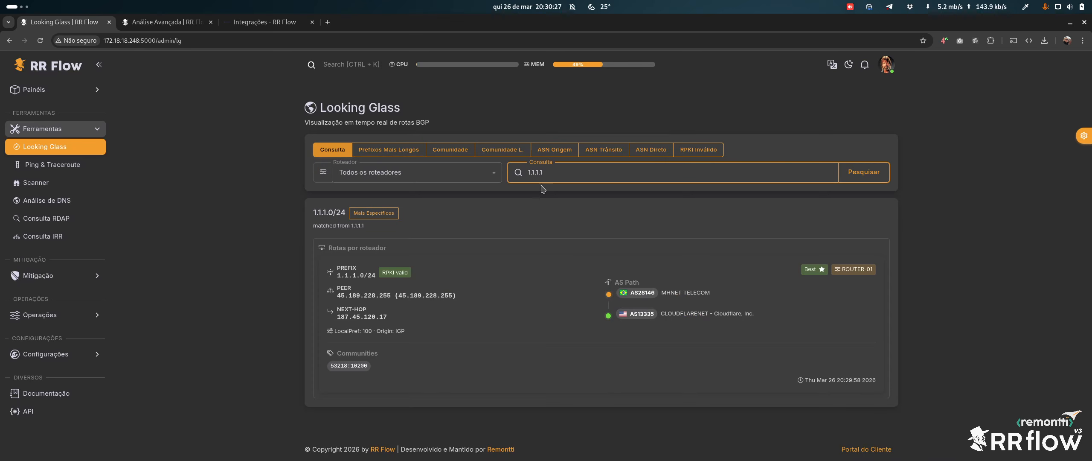
Select the community 53218:10200 in the lookup result, then clear the selection
left_click(670, 293)
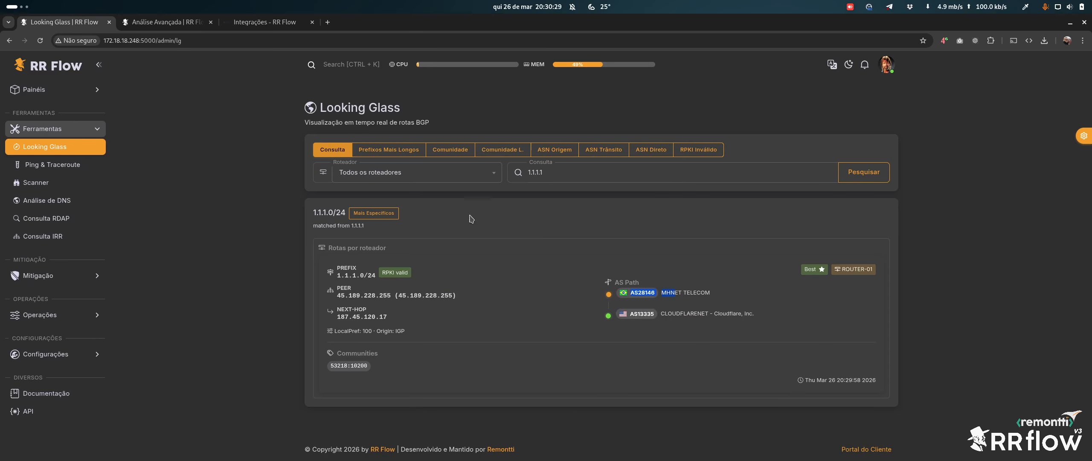
left_click(329, 367)
left_click(660, 362)
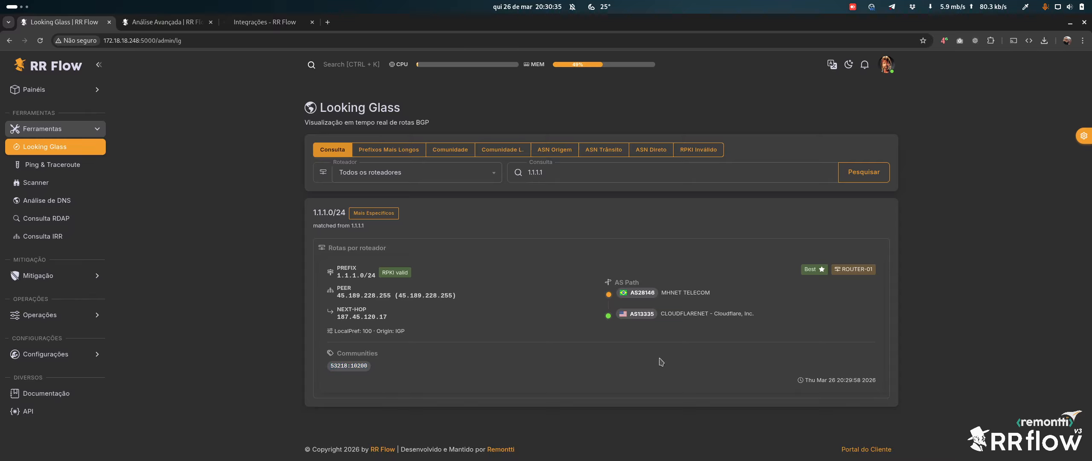
Rerun the 1.1.1.1 lookup and list the more specific prefixes of 1.1.1.0/24
left_click(373, 149)
left_click(321, 154)
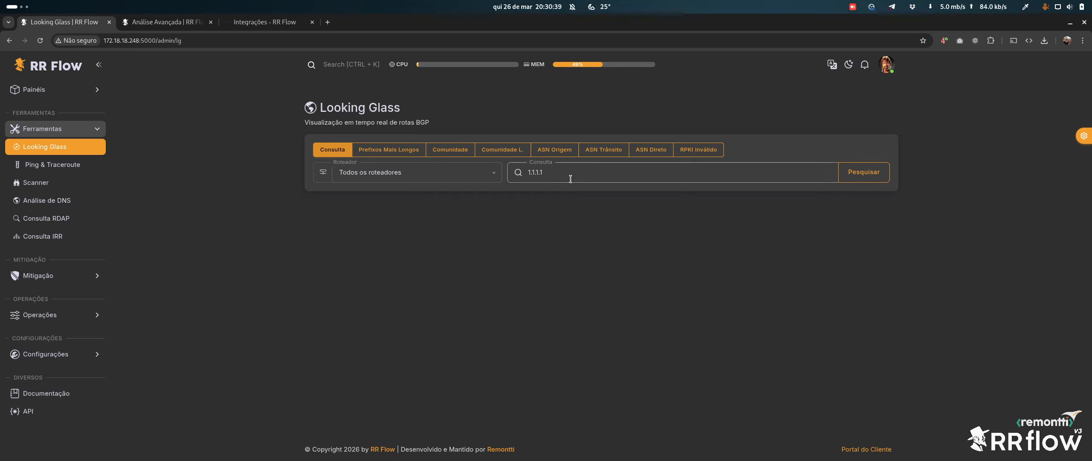
left_click(862, 172)
left_click(373, 213)
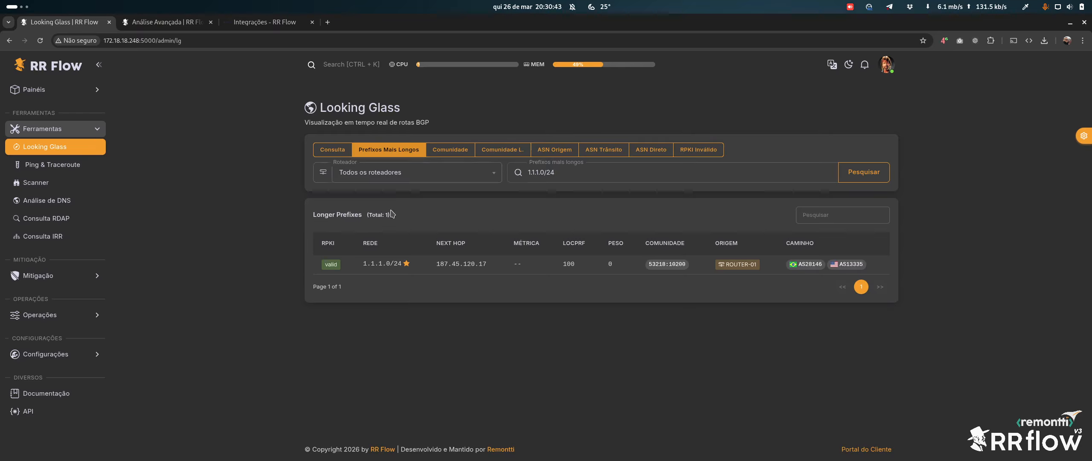
left_click(337, 150)
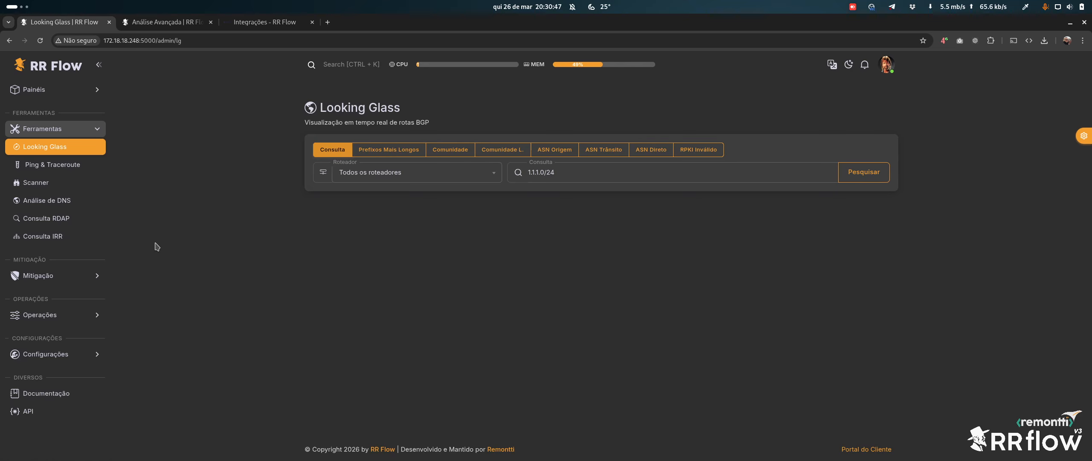
left_click(73, 314)
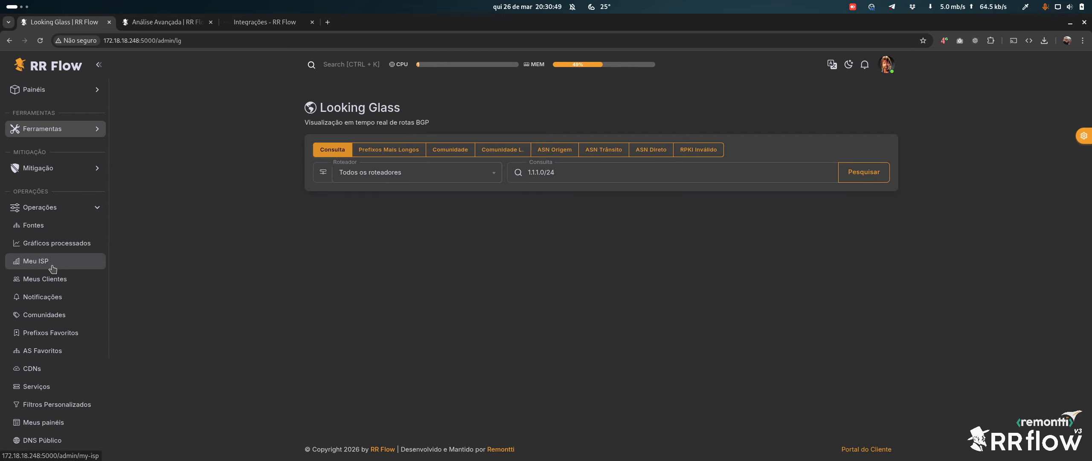
Review ROUTER-01's flow source settings under Fontes
left_click(52, 225)
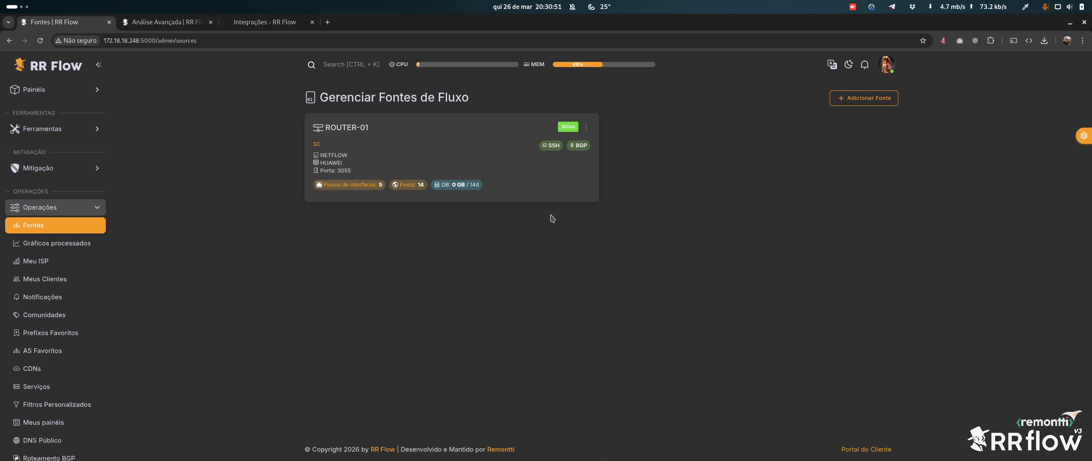
left_click(359, 127)
scroll(453, 230, "down", 2)
scroll(454, 230, "down", 3)
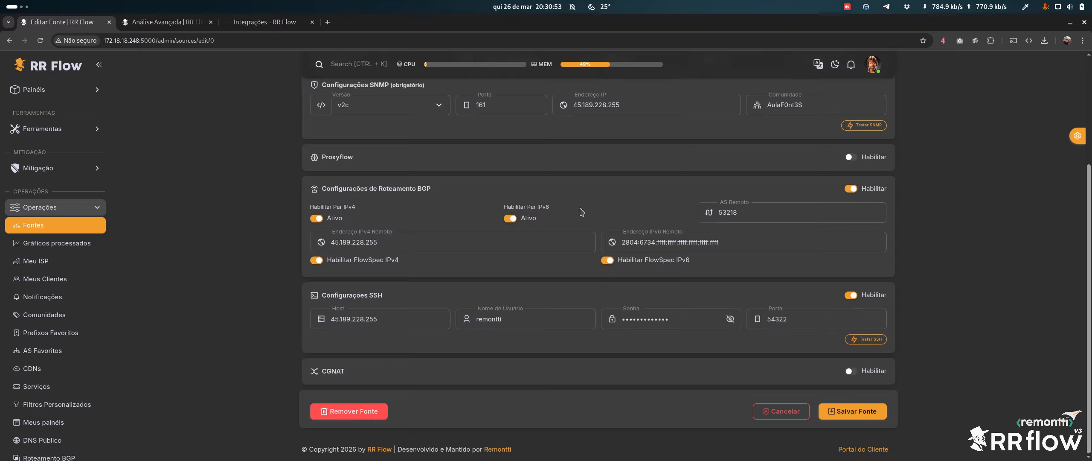
scroll(639, 316, "up", 5)
scroll(704, 422, "down", 5)
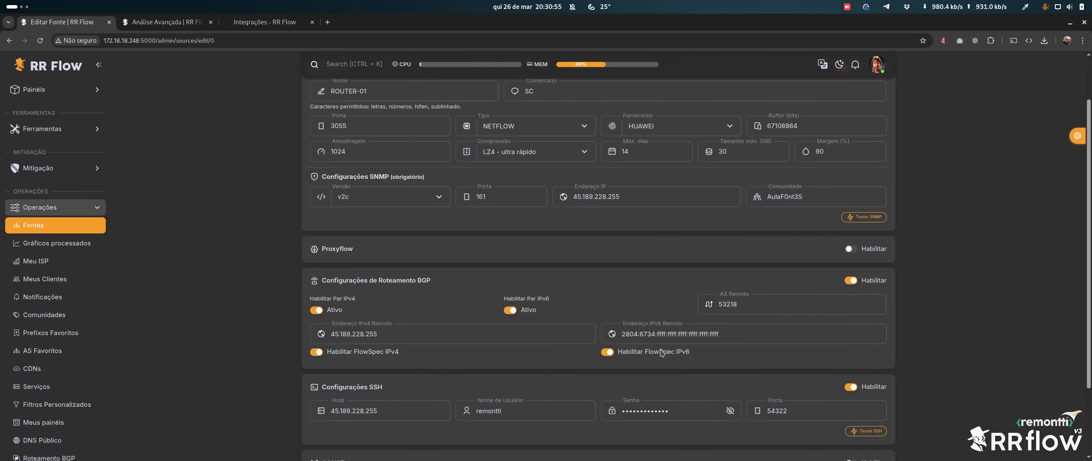
scroll(704, 422, "up", 5)
Open the Análise Avançada dashboard and expand the Tráfego da Interface chart
left_click(49, 90)
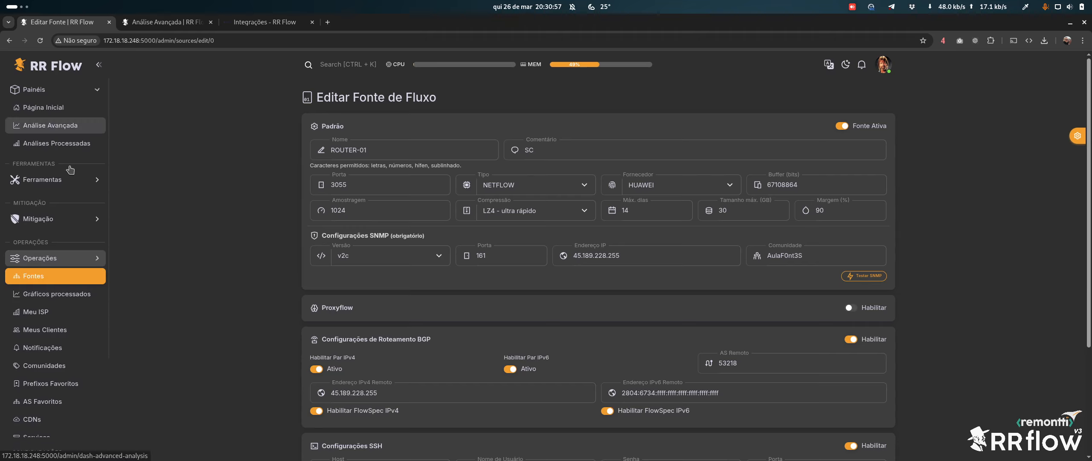
left_click(50, 110)
left_click(58, 130)
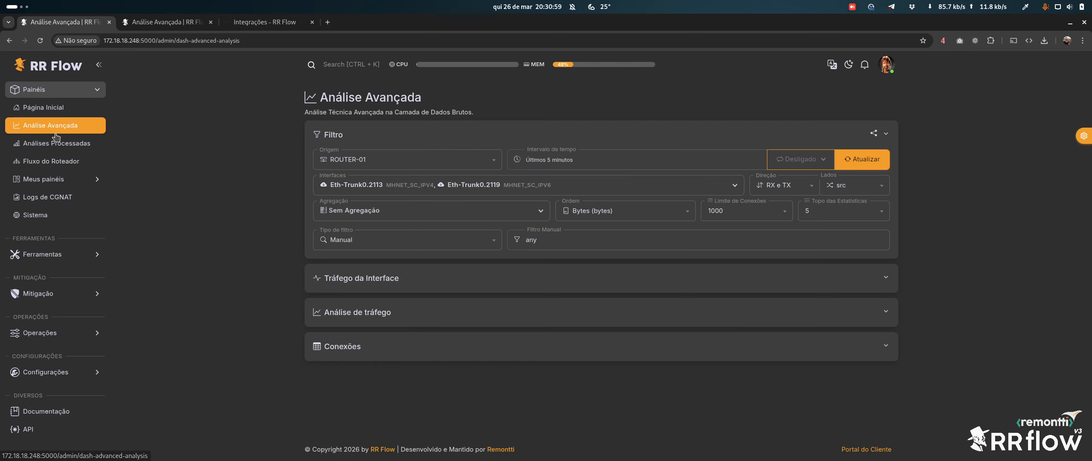
left_click(388, 283)
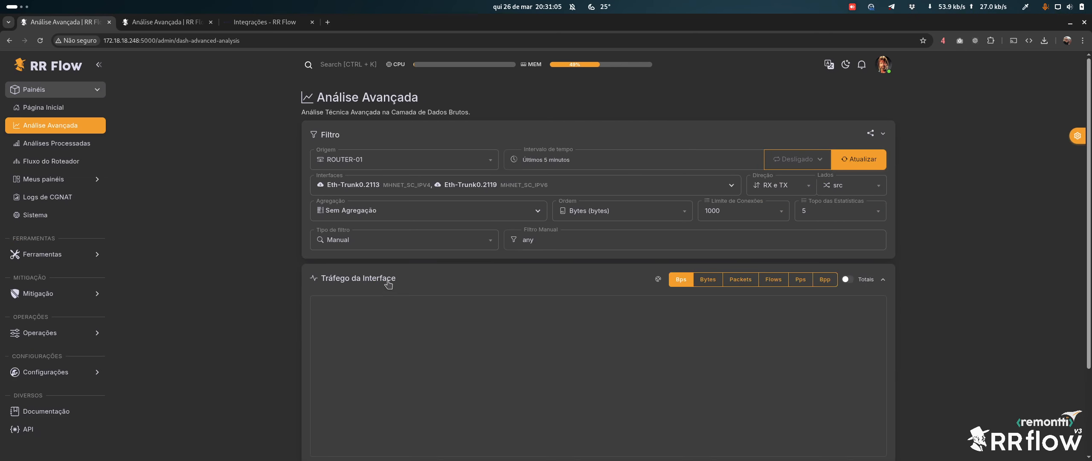
Switch the theme to the Conteúdo Largo wide layout and reload the page
left_click(1077, 135)
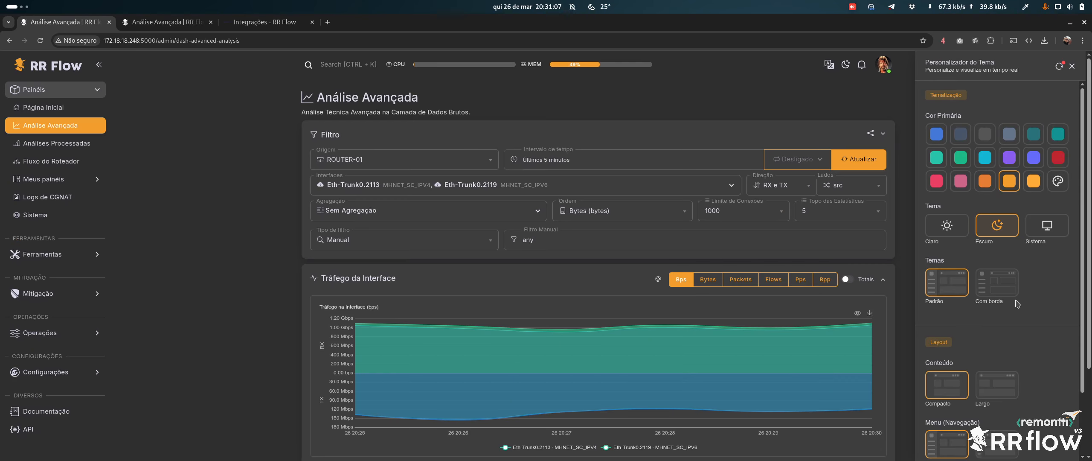
left_click(997, 386)
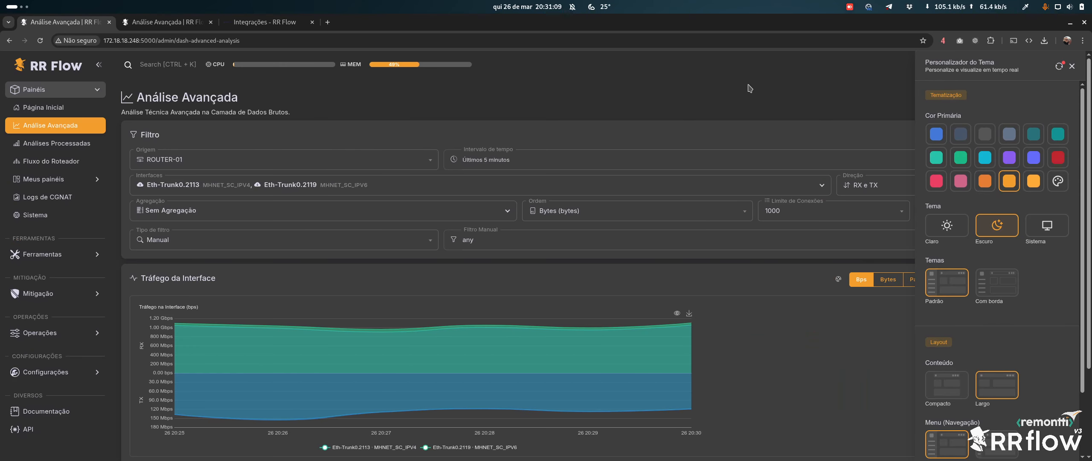
left_click(1071, 66)
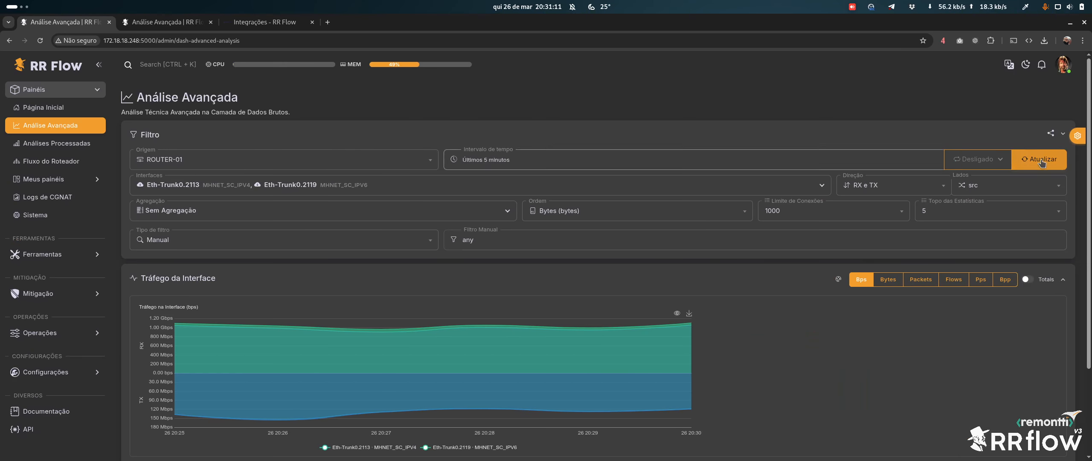
left_click_drag(1088, 192, 1089, 207)
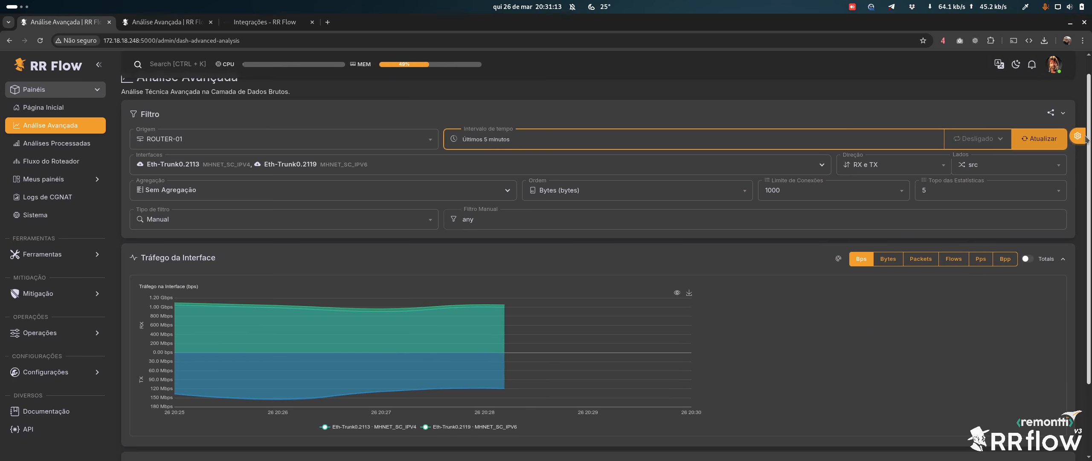
left_click(41, 40)
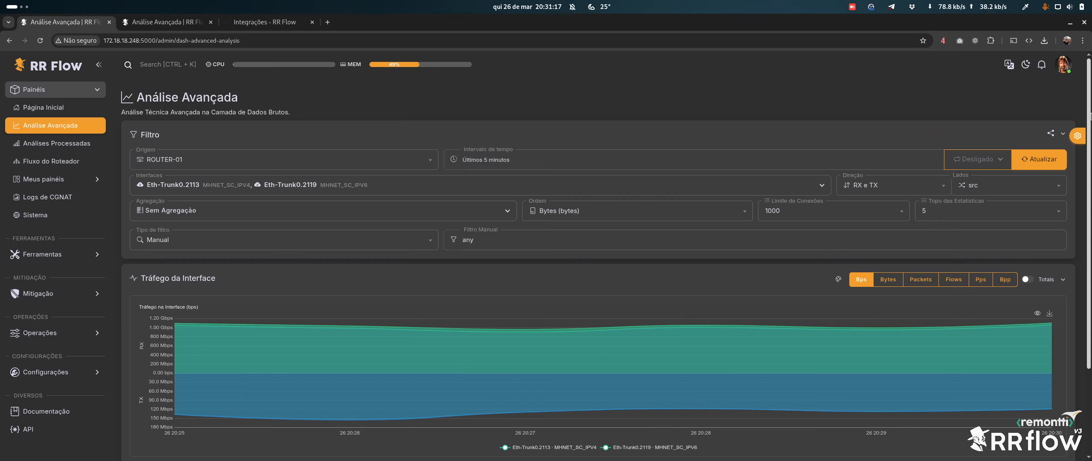
Set the interface traffic interval to Últimos 15 minutos
scroll(964, 273, "down", 3)
scroll(469, 222, "up", 2)
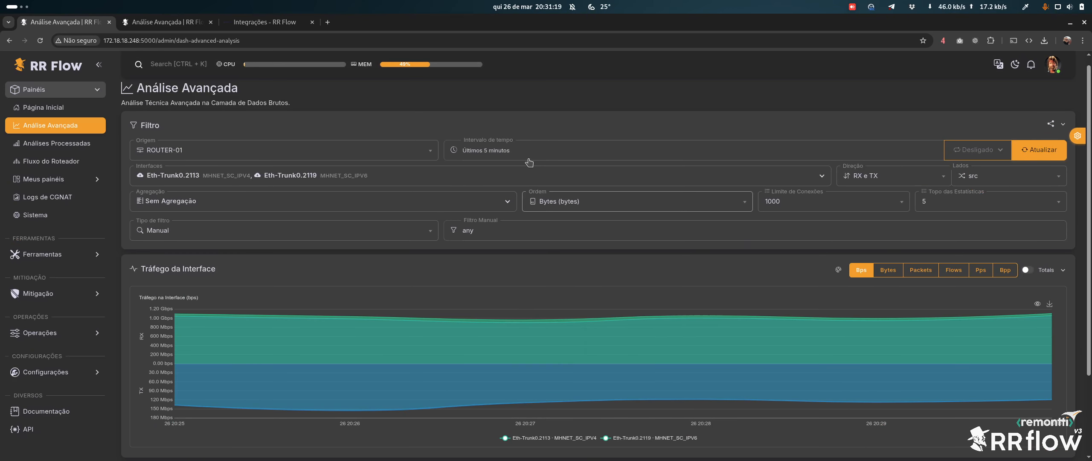
left_click(529, 161)
left_click(489, 200)
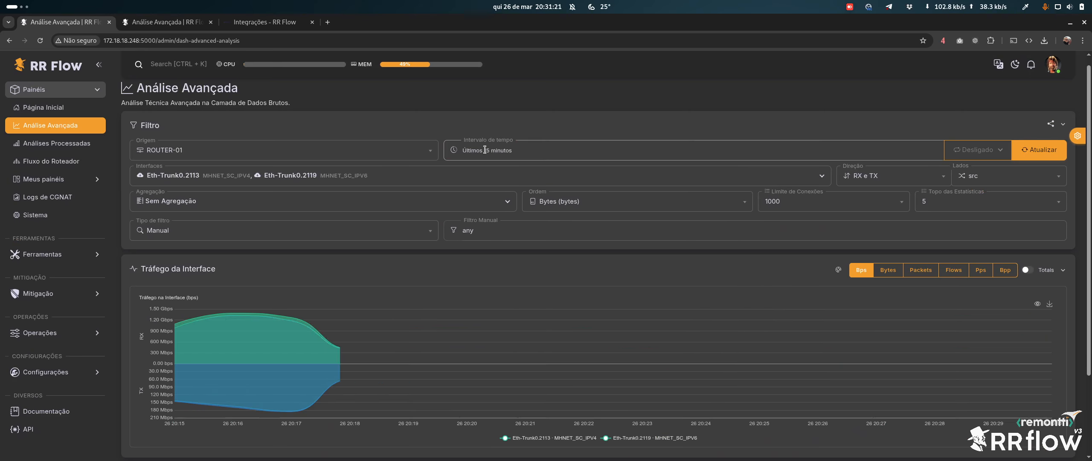
left_click_drag(1089, 262, 1088, 371)
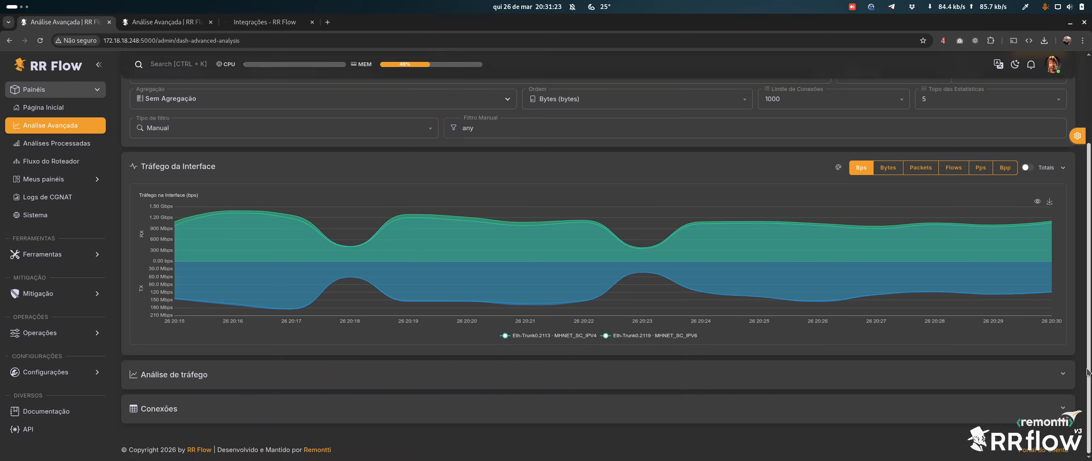
scroll(807, 124, "up", 3)
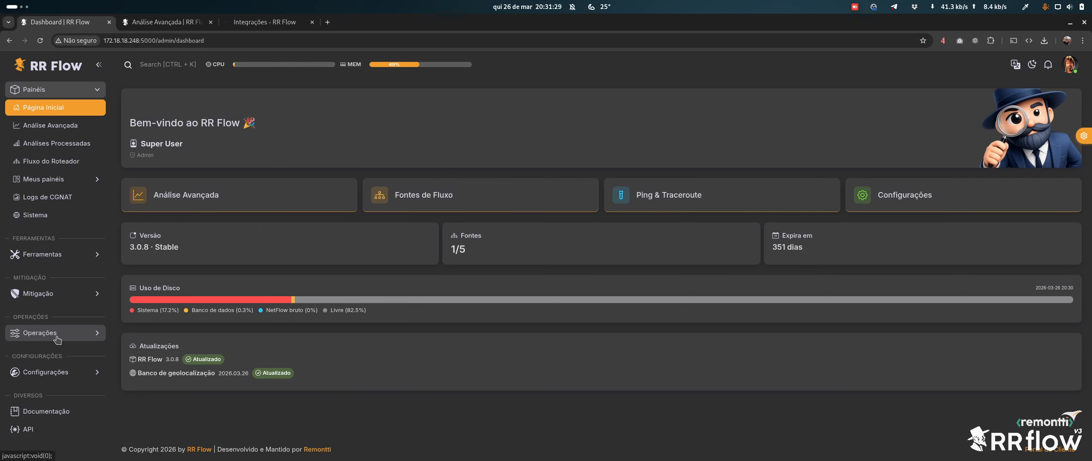
left_click(41, 254)
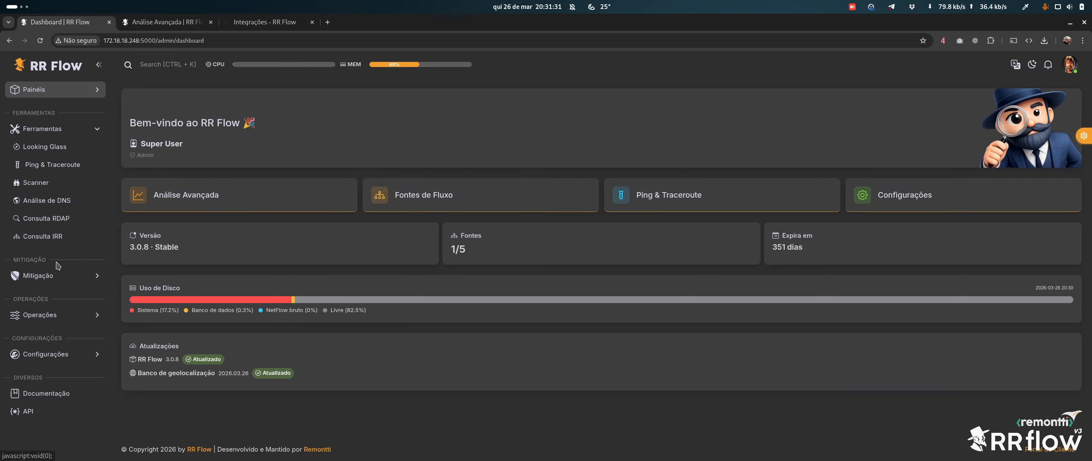
left_click(43, 146)
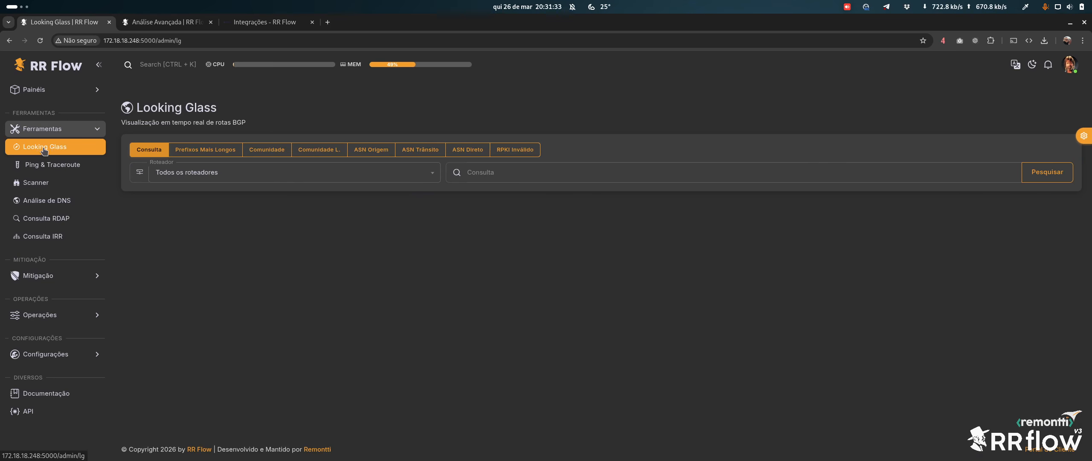
left_click(38, 275)
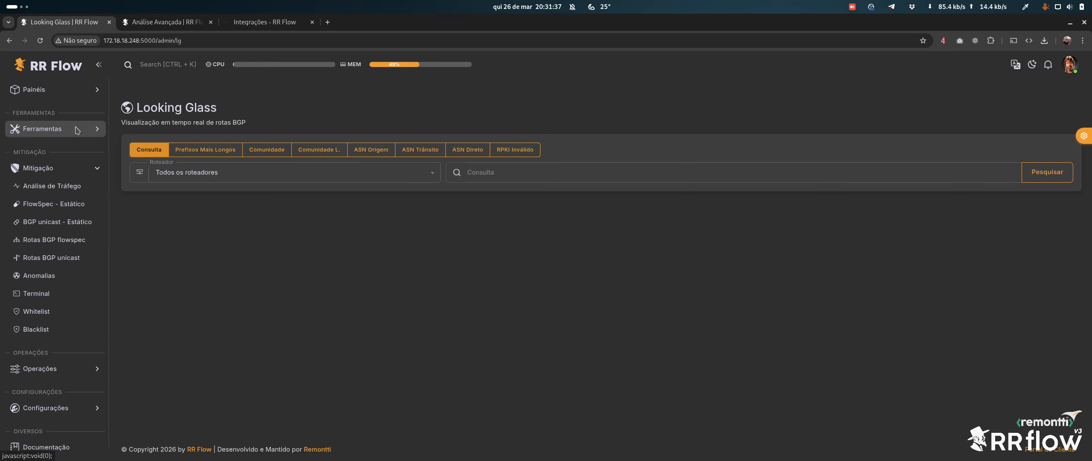
left_click(48, 369)
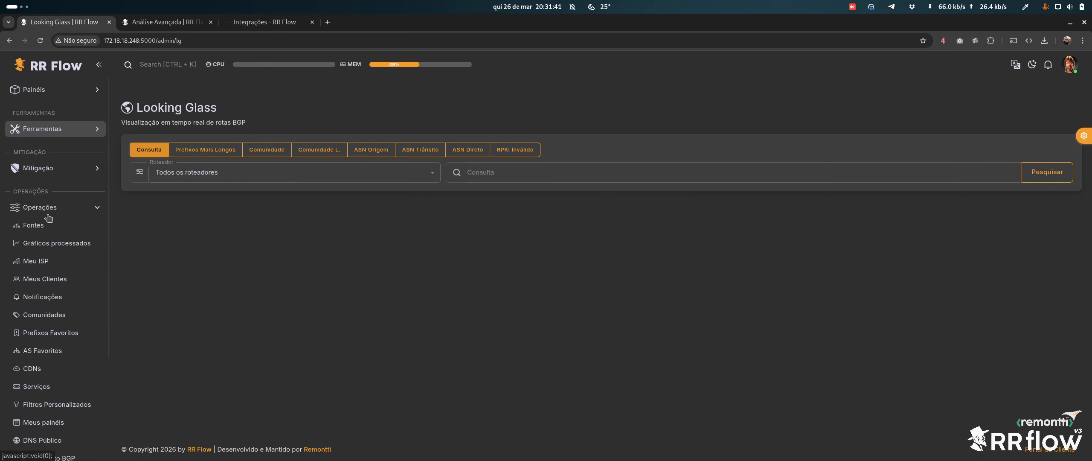
left_click(39, 225)
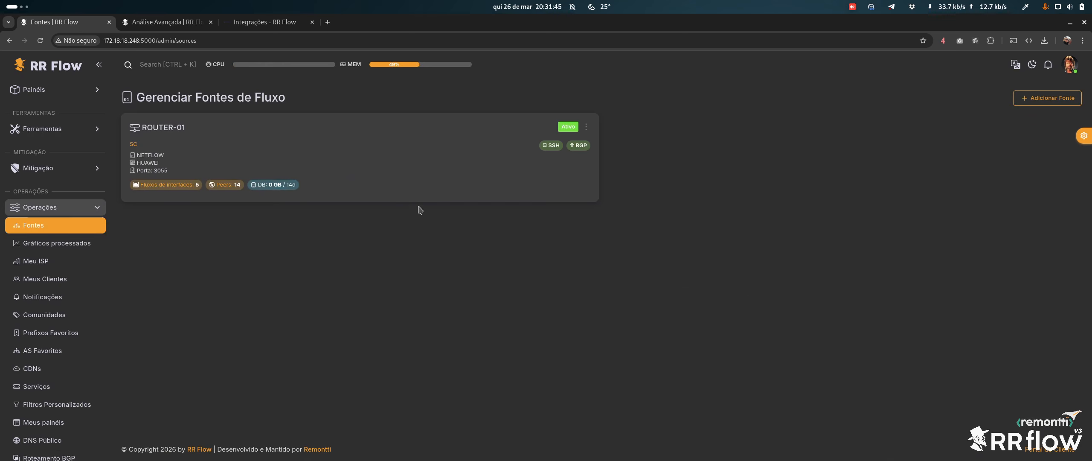
left_click(174, 128)
scroll(112, 168, "down", 5)
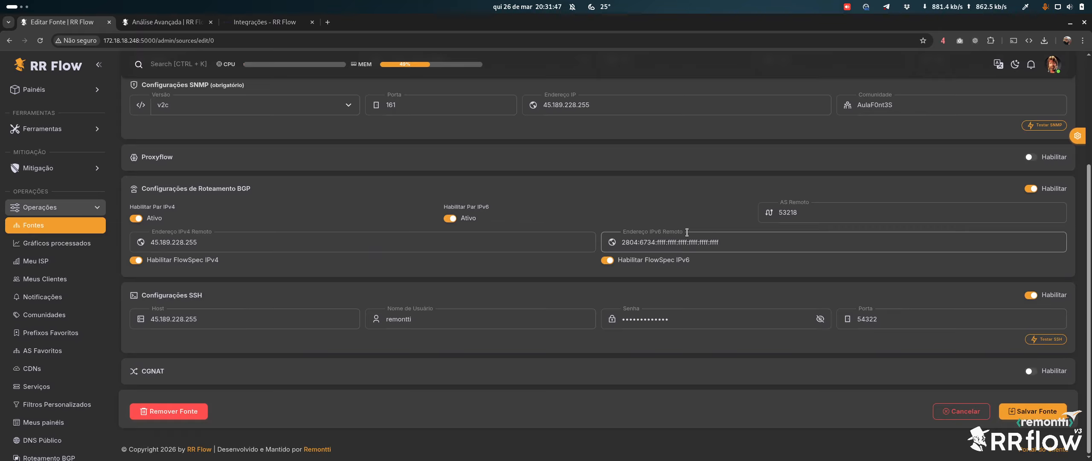
scroll(111, 168, "up", 5)
left_click(43, 89)
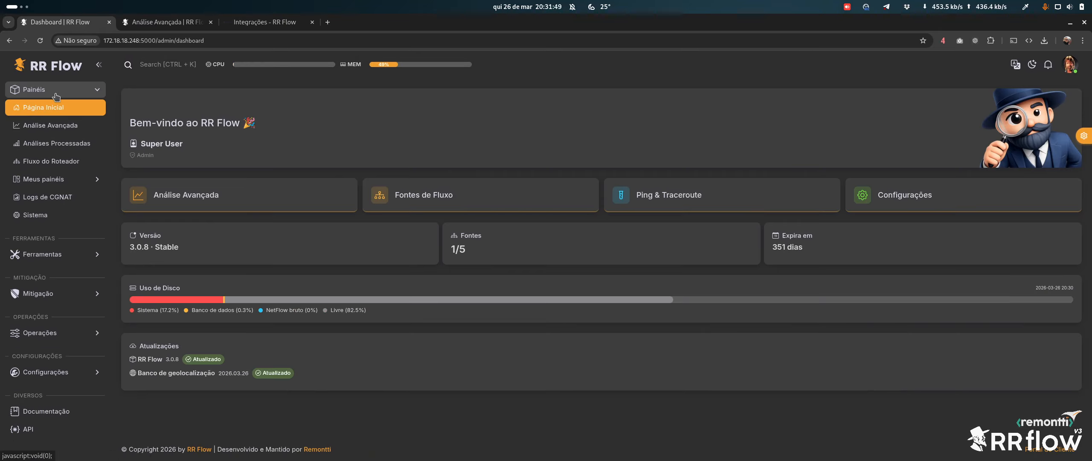